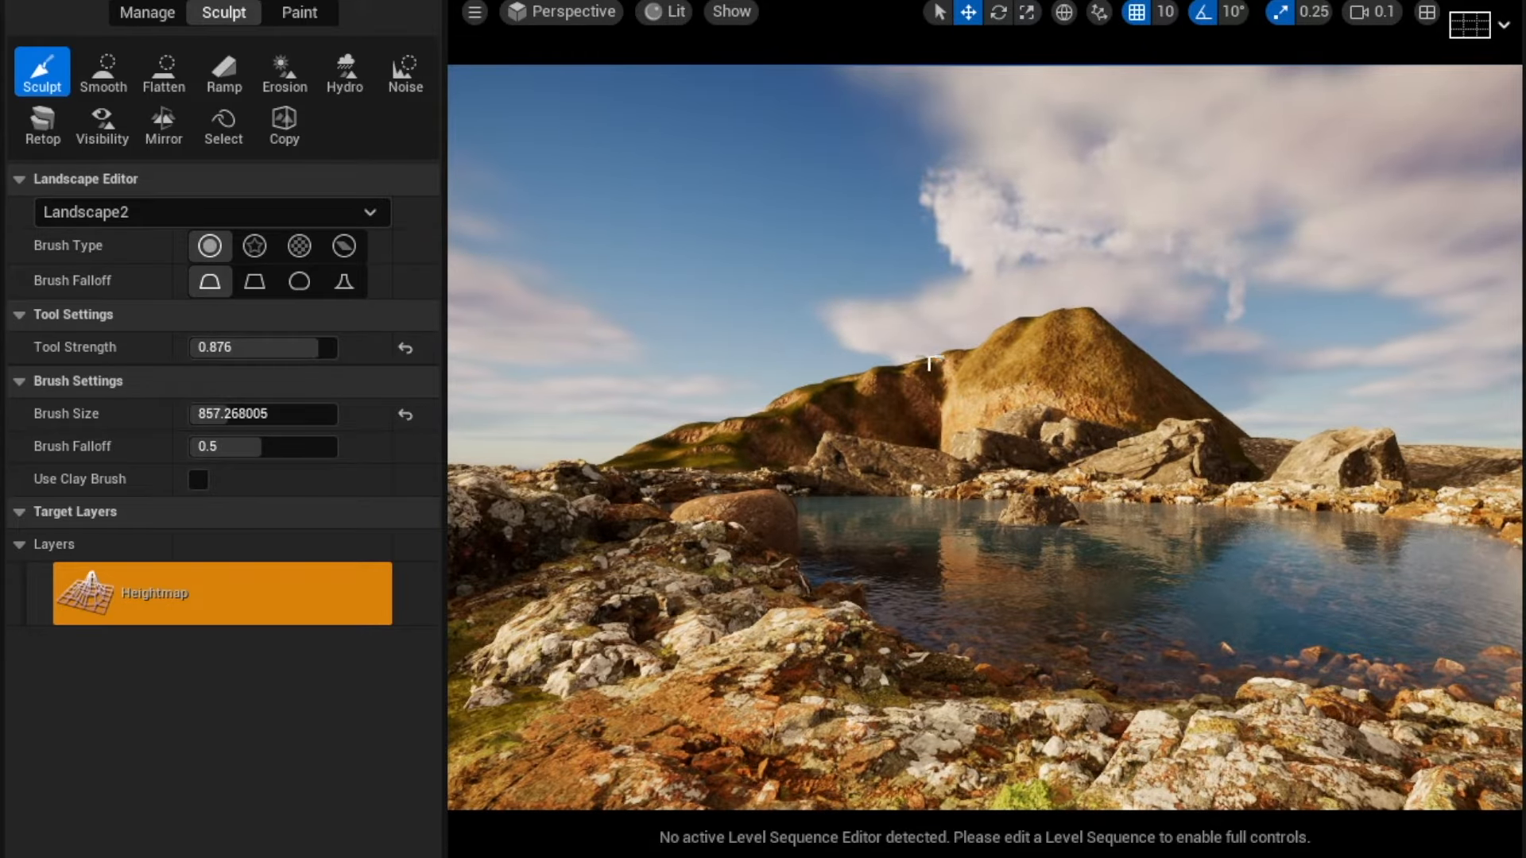
Fly around the viewport to examine the existing mountain and lake landscape scene.
right_drag(928, 361, 947, 290)
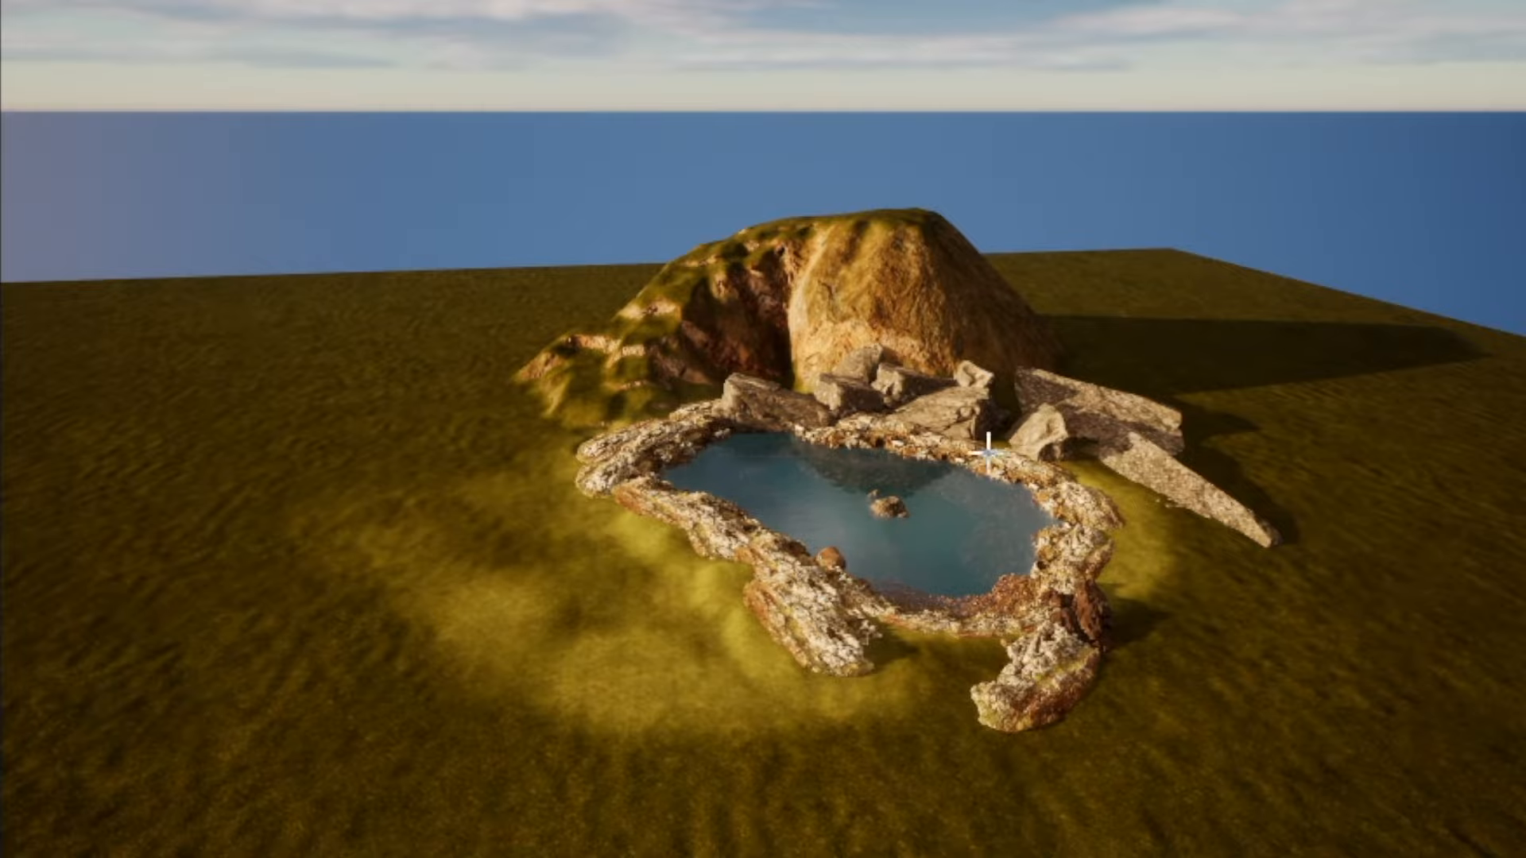
right_drag(801, 475, 832, 552)
key(w)
key(w)
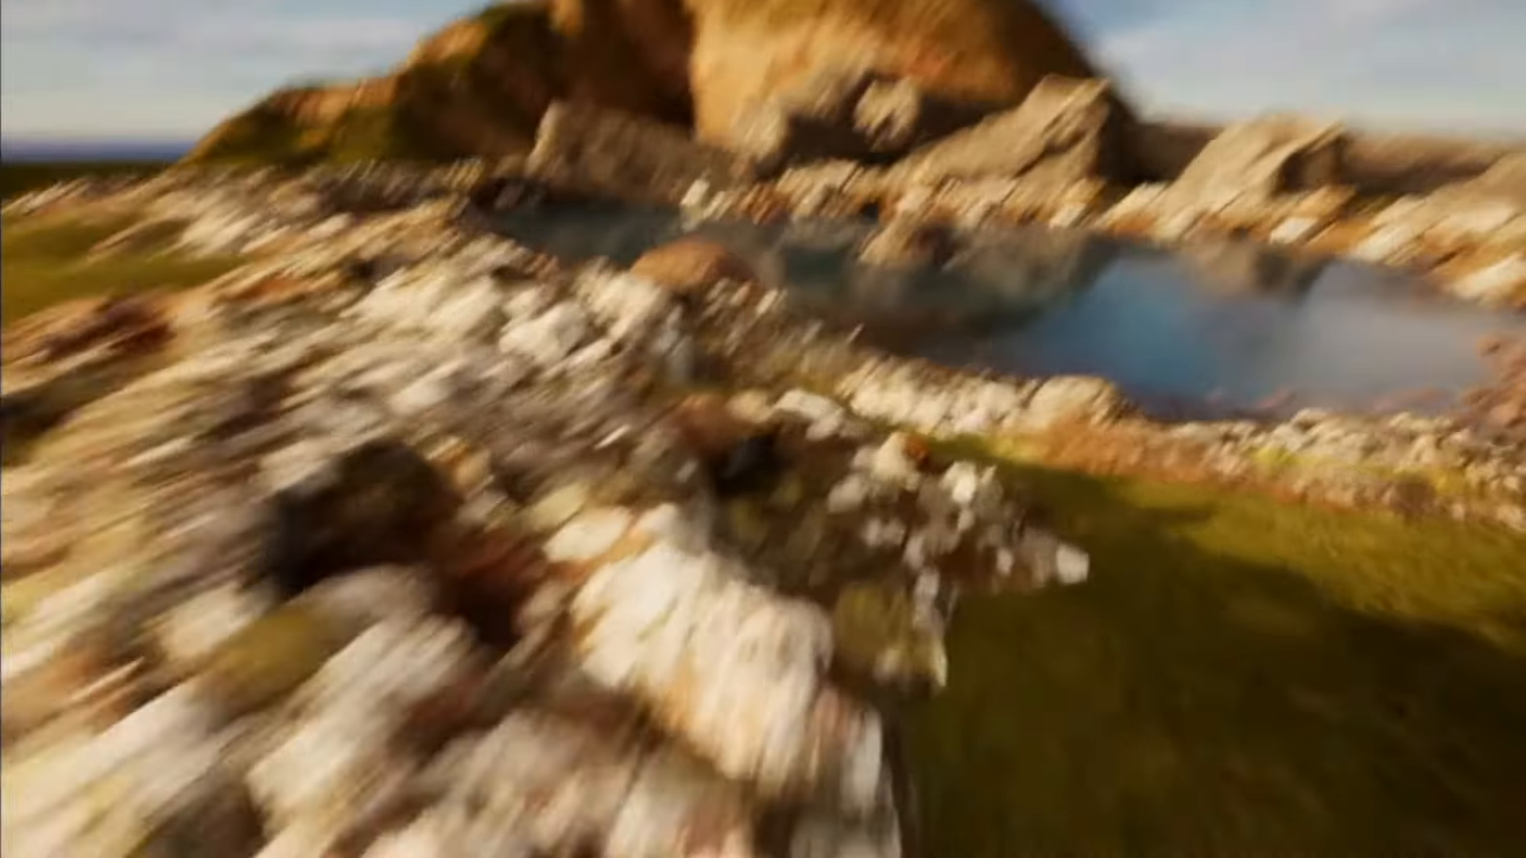
key(w)
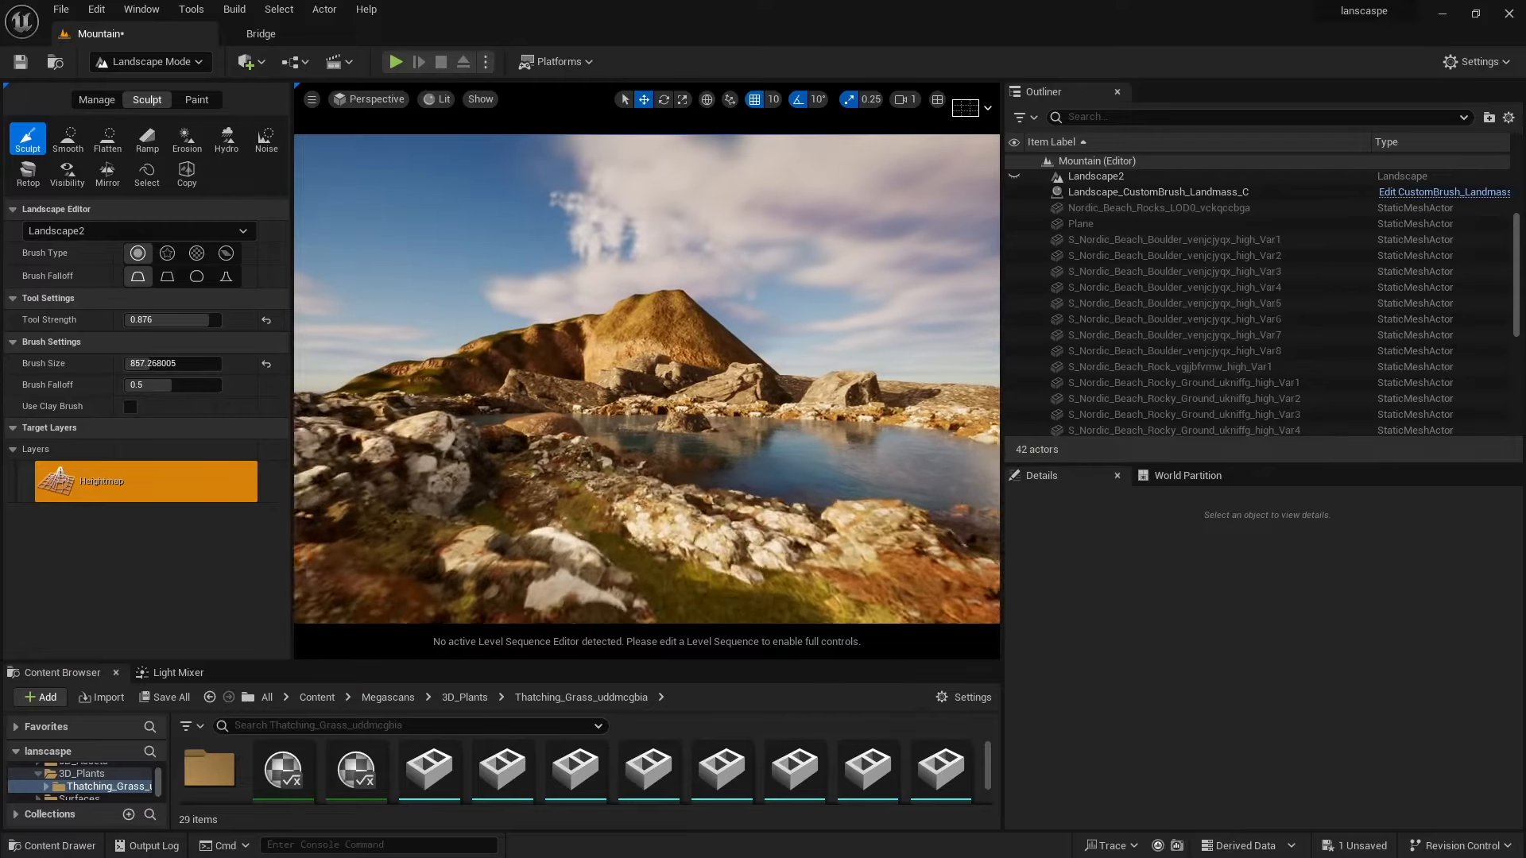
key(s)
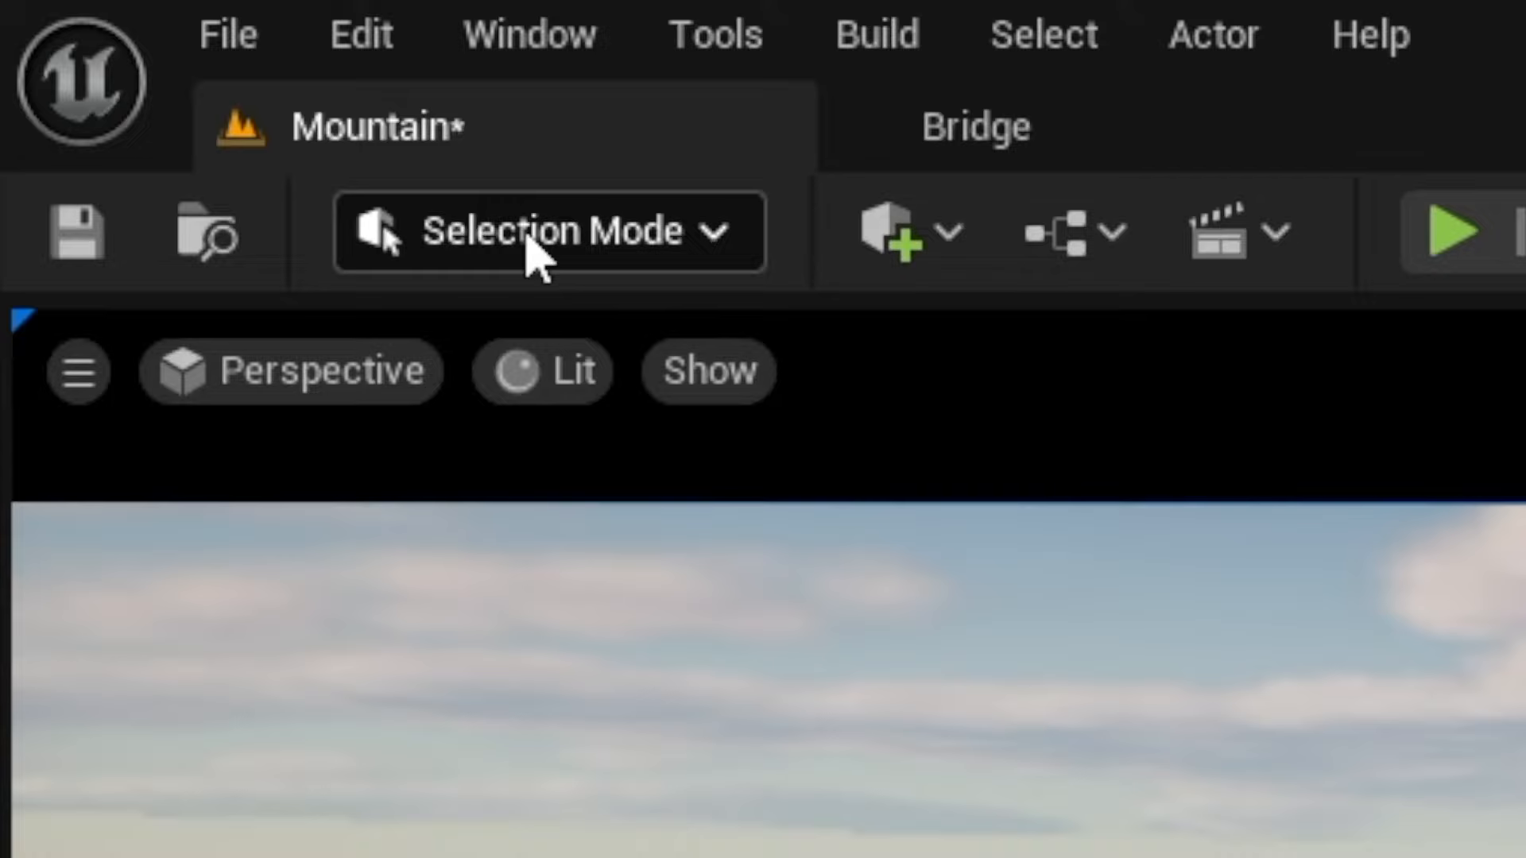
click(528, 238)
click(562, 389)
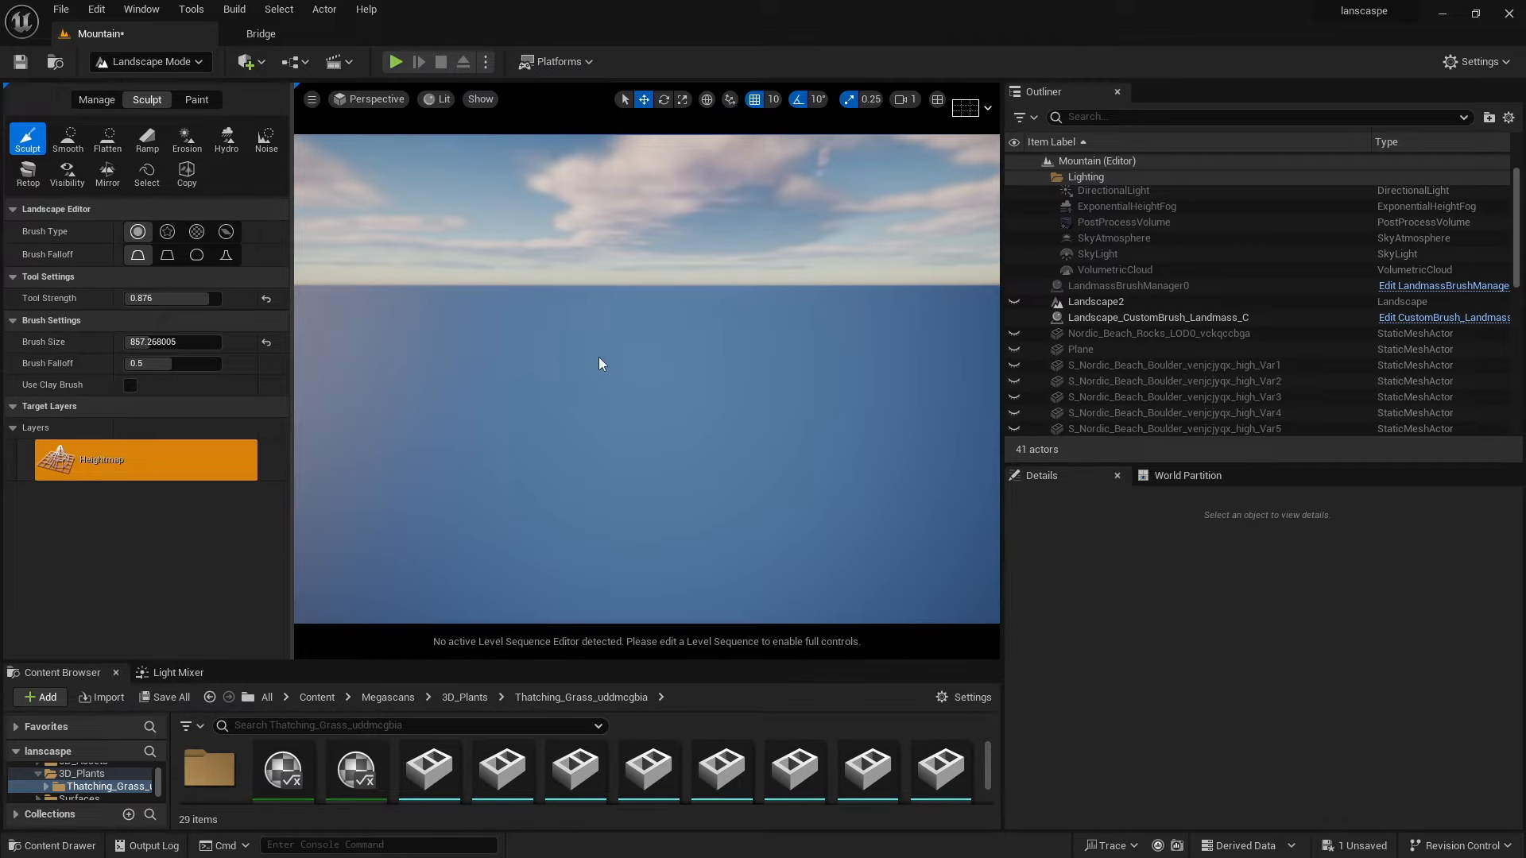
Open the Plugins browser and search it for land.
click(88, 11)
click(134, 257)
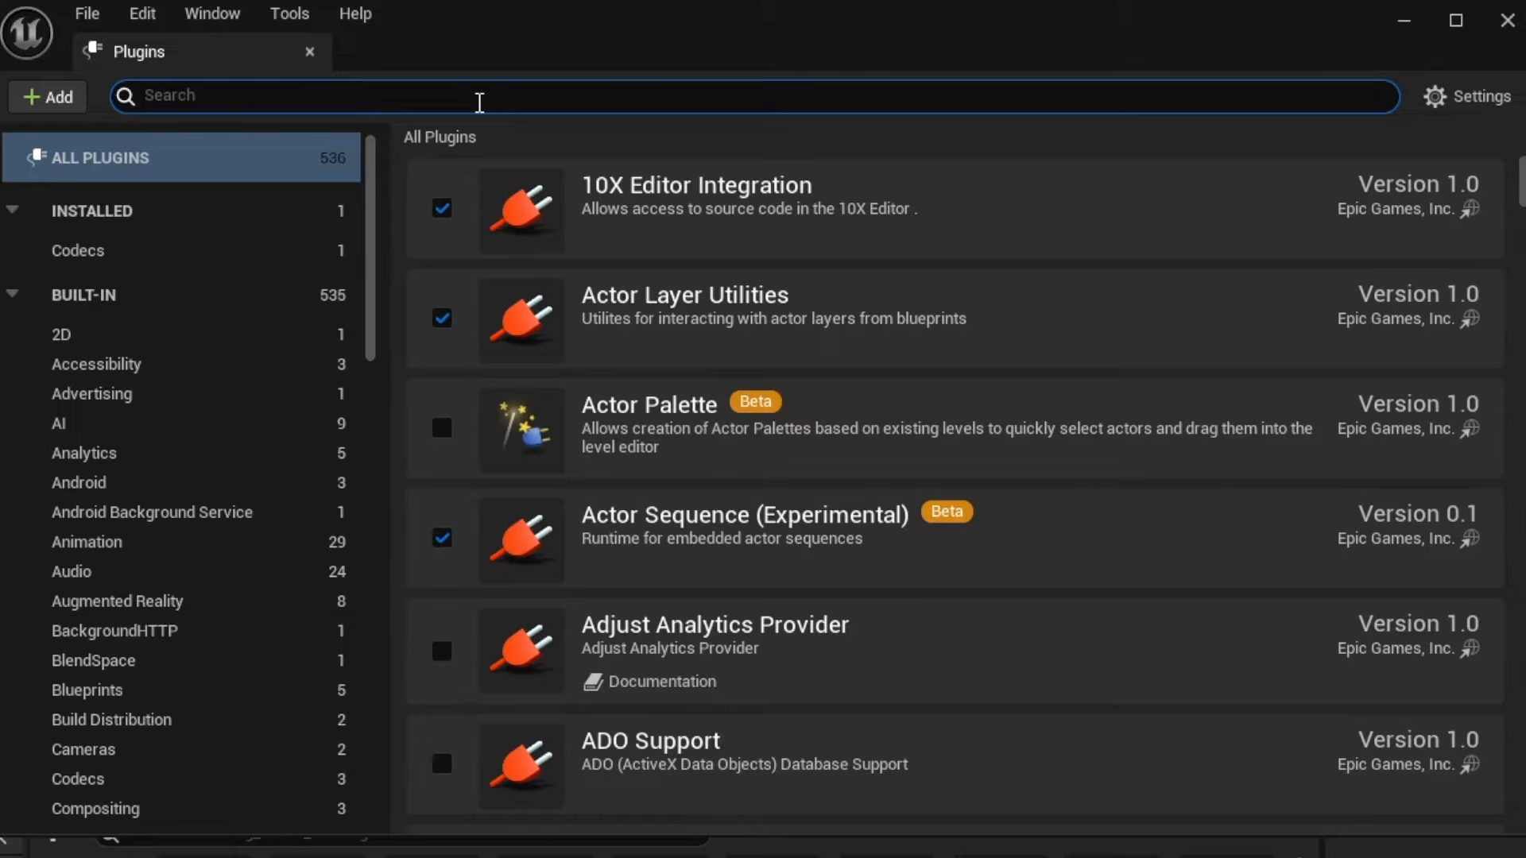
click(479, 102)
text(land)
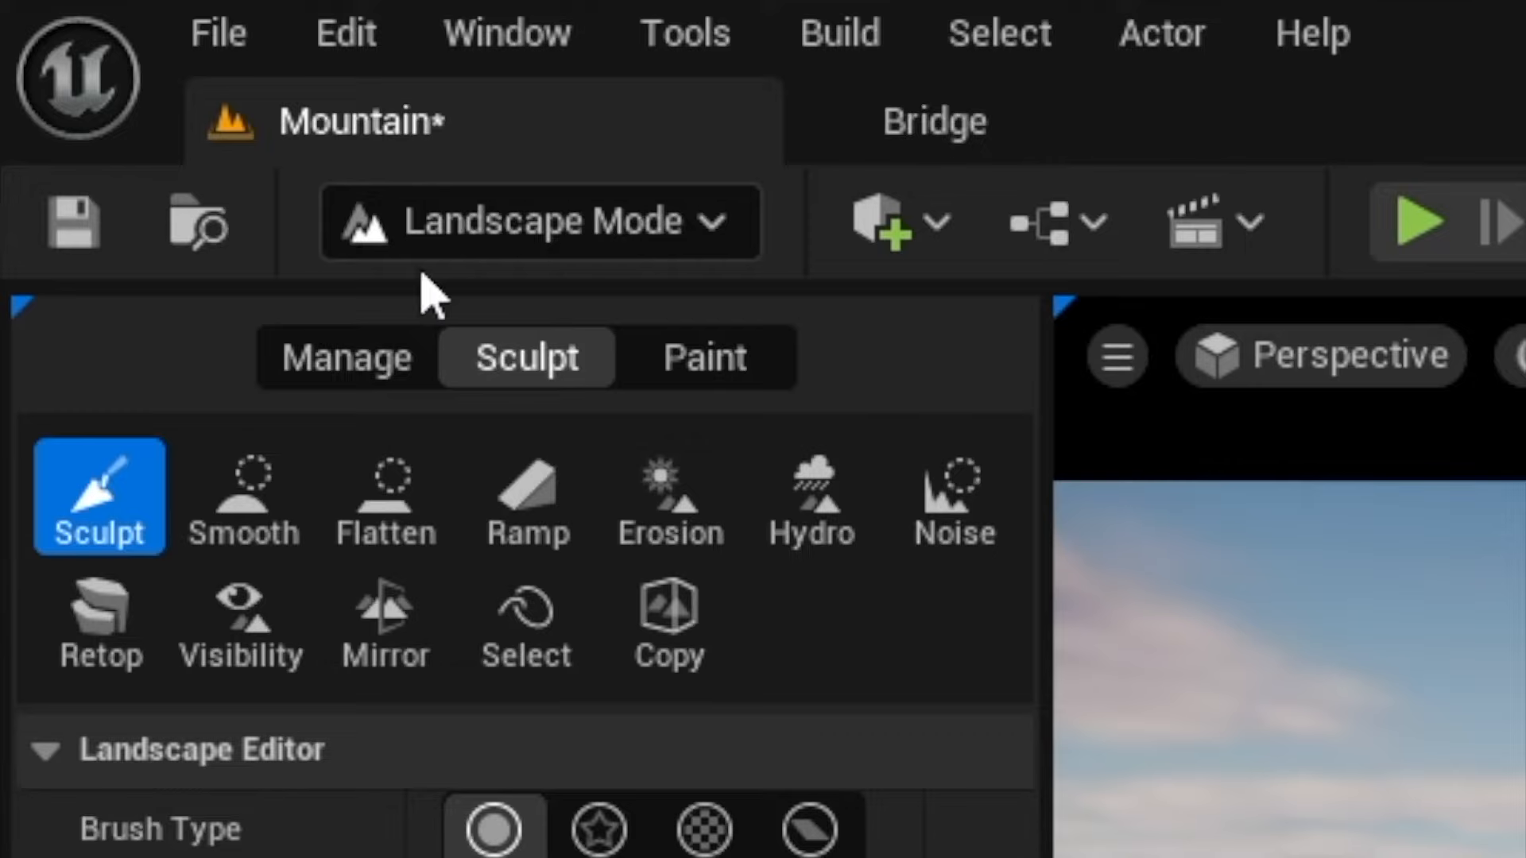
Switch to Landscape mode and start a new landscape from the Manage tools.
click(572, 239)
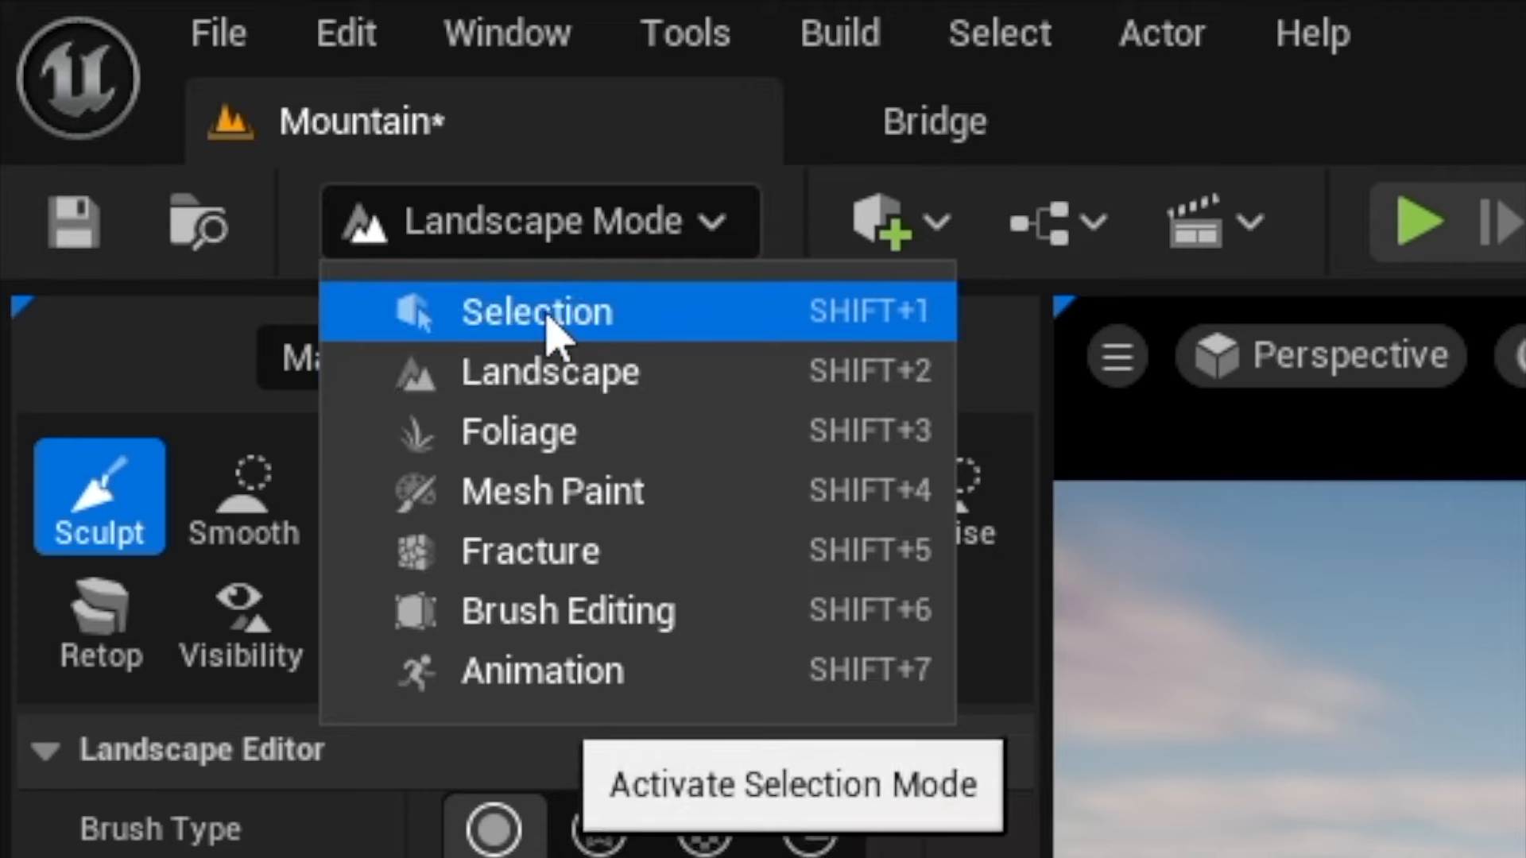
click(499, 375)
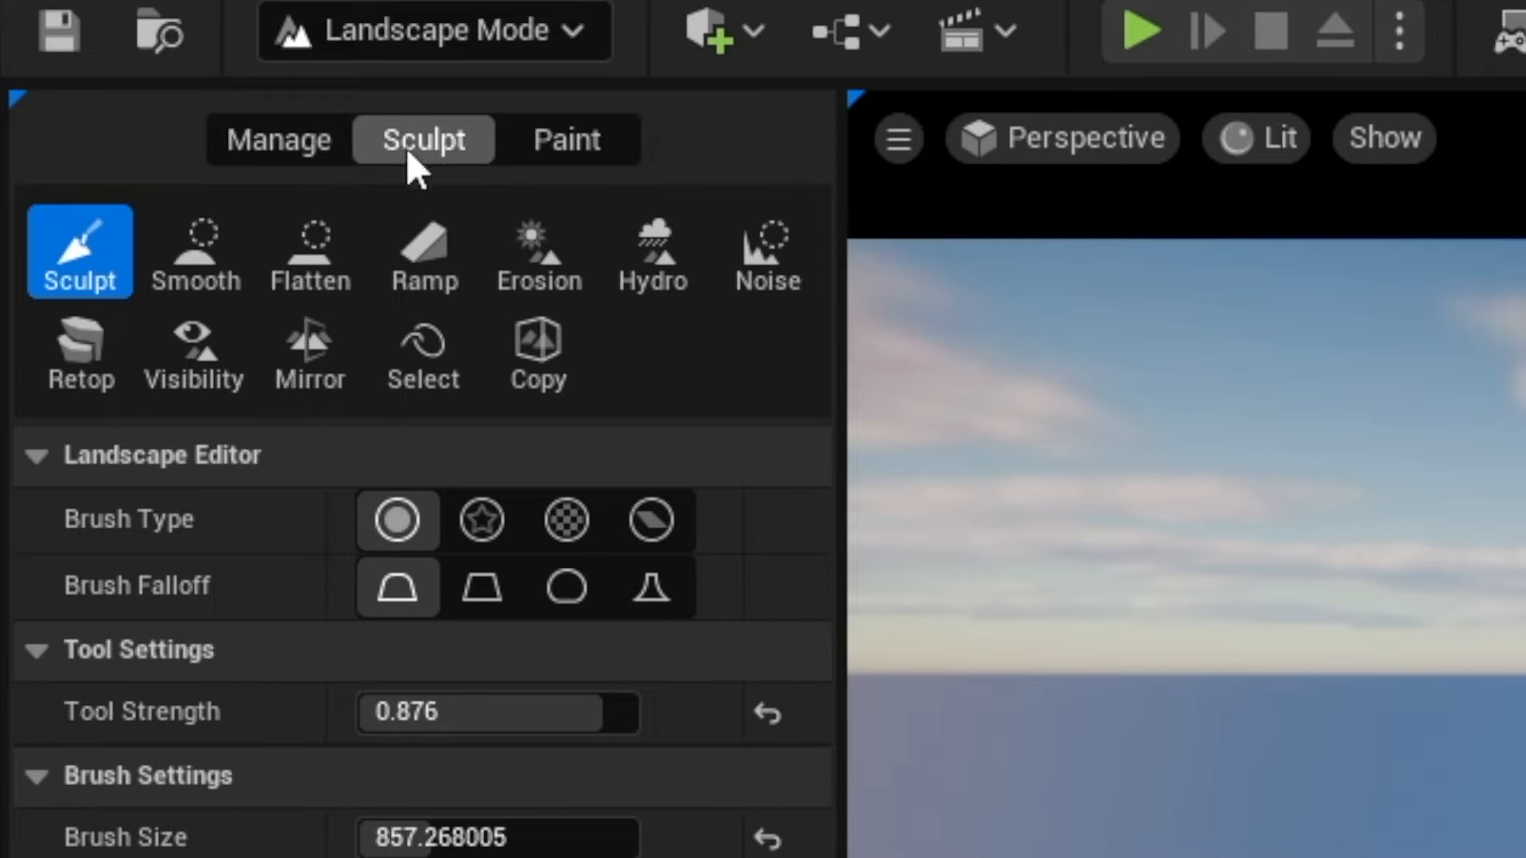
click(260, 137)
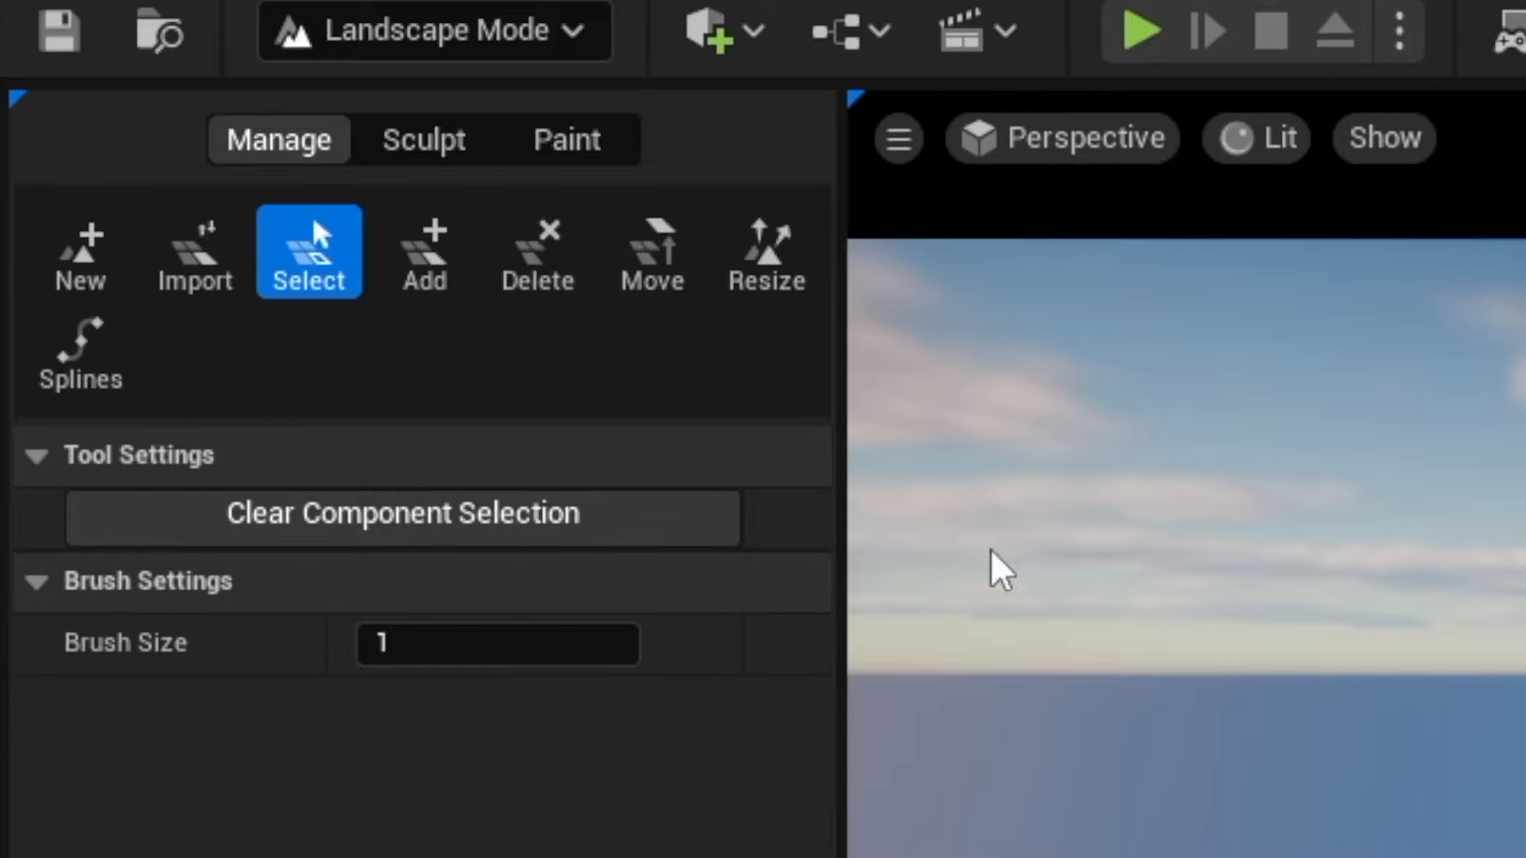
click(101, 267)
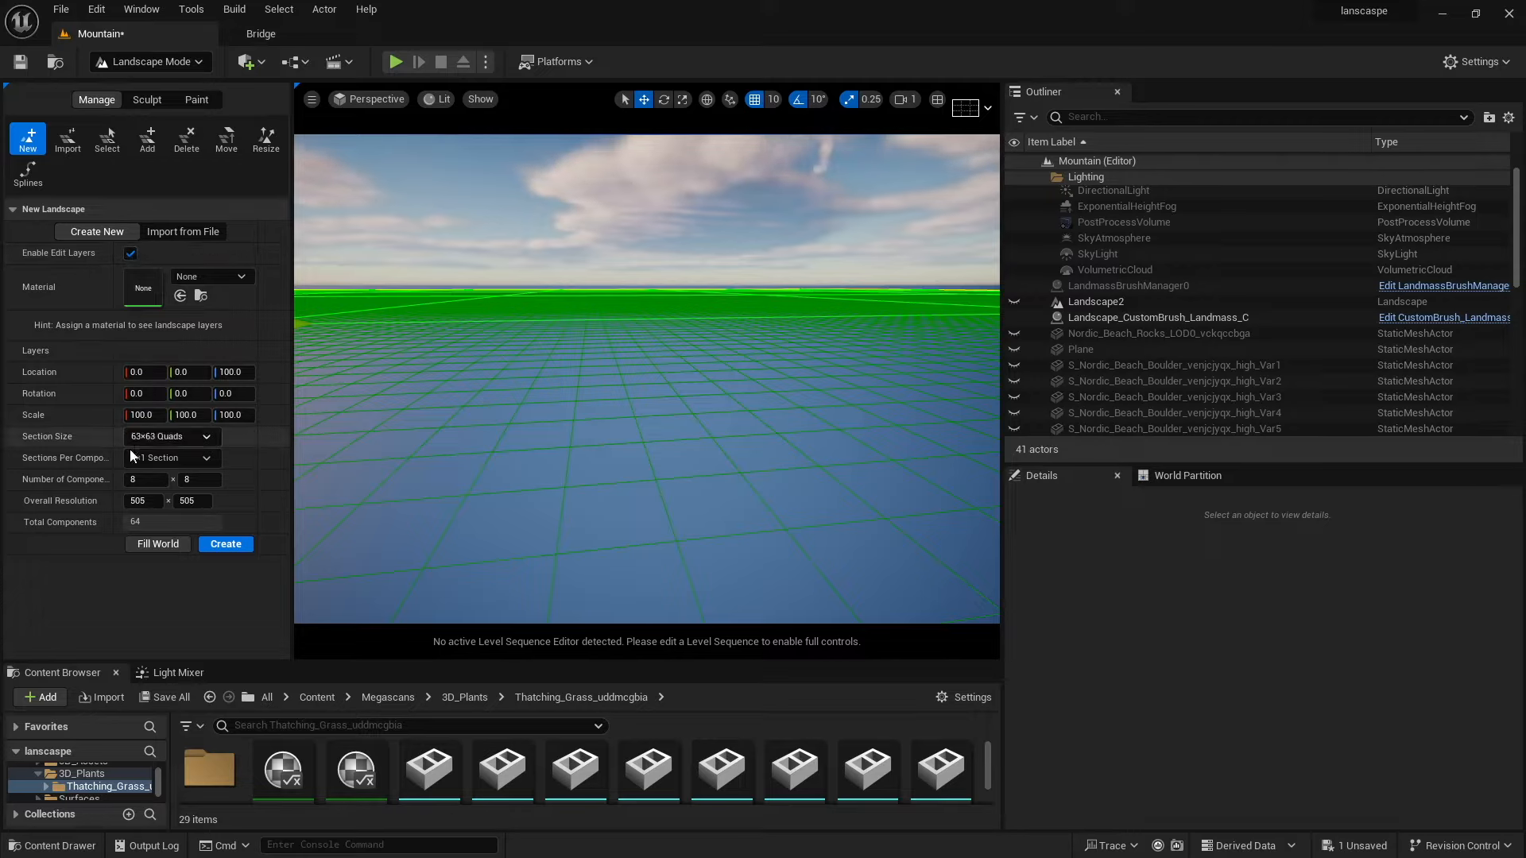
Try setting the number of components to 4 × 4, then revert it to 8 × 8.
scroll(413, 437, down, 12)
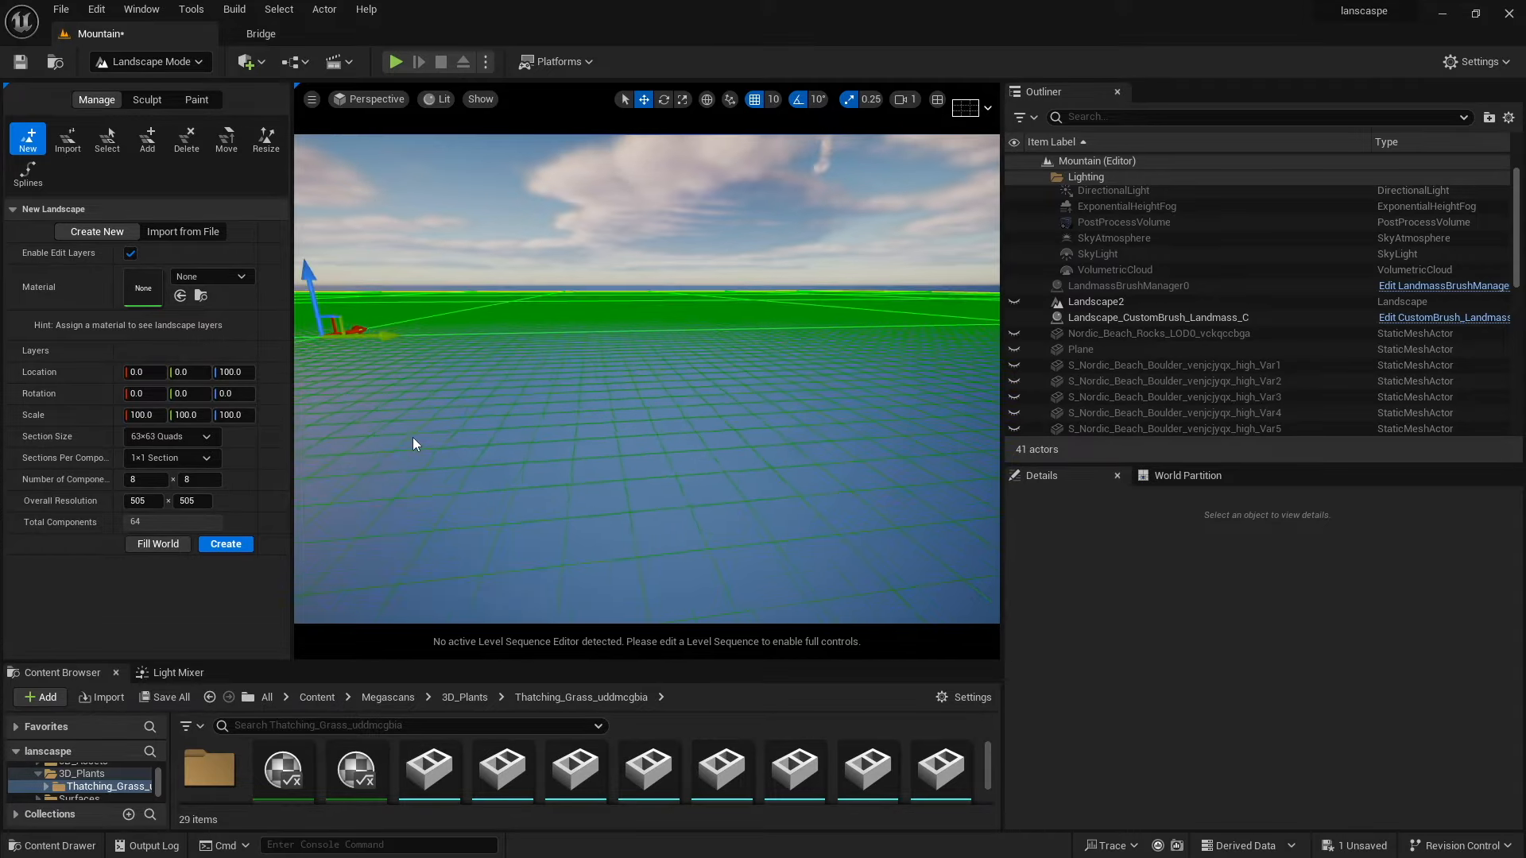
scroll(412, 437, down, 6)
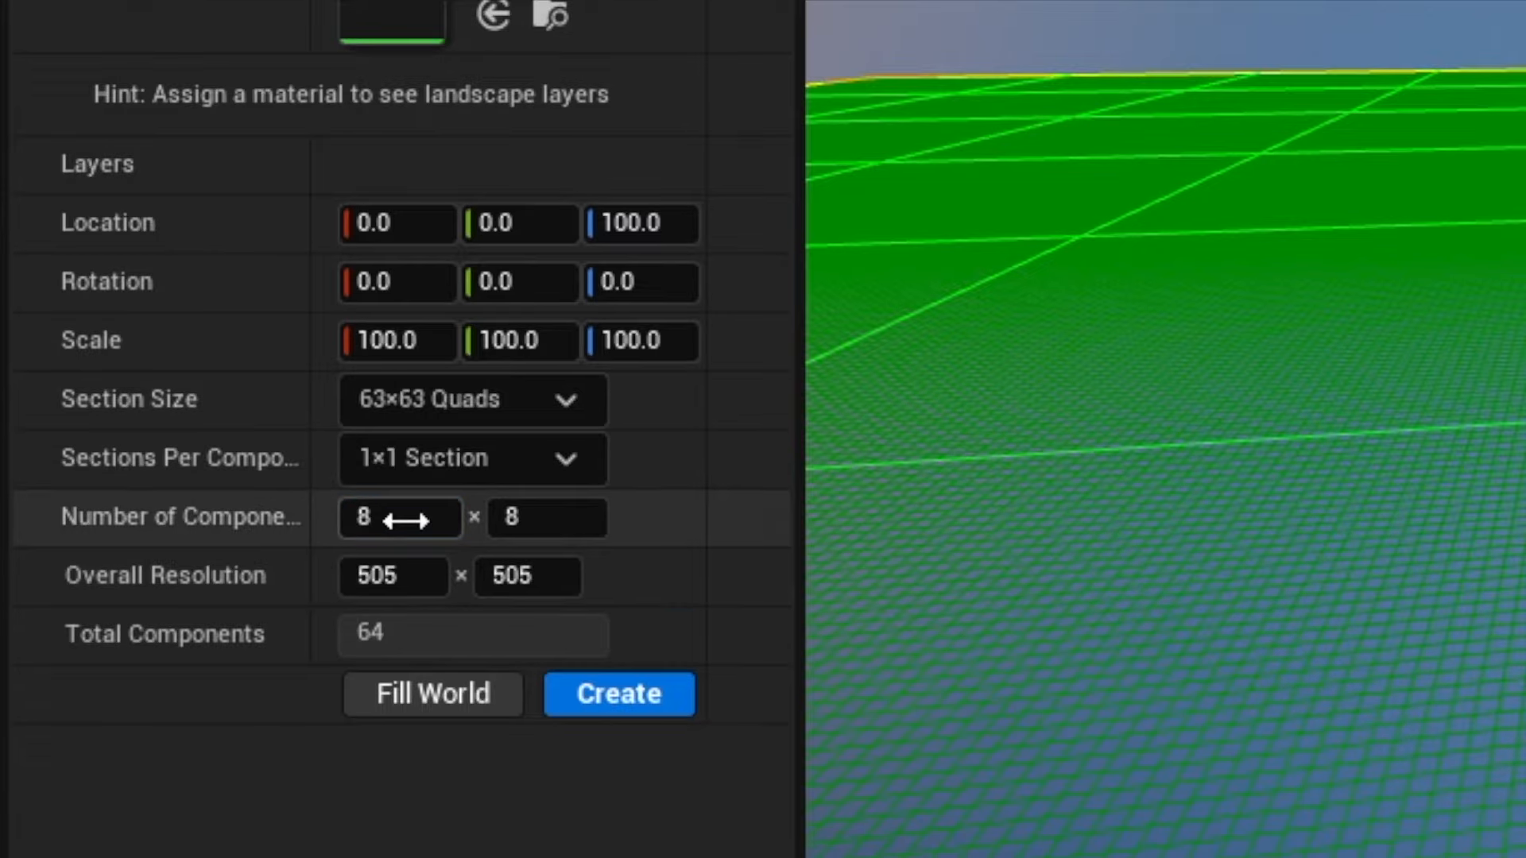
key(Tab)
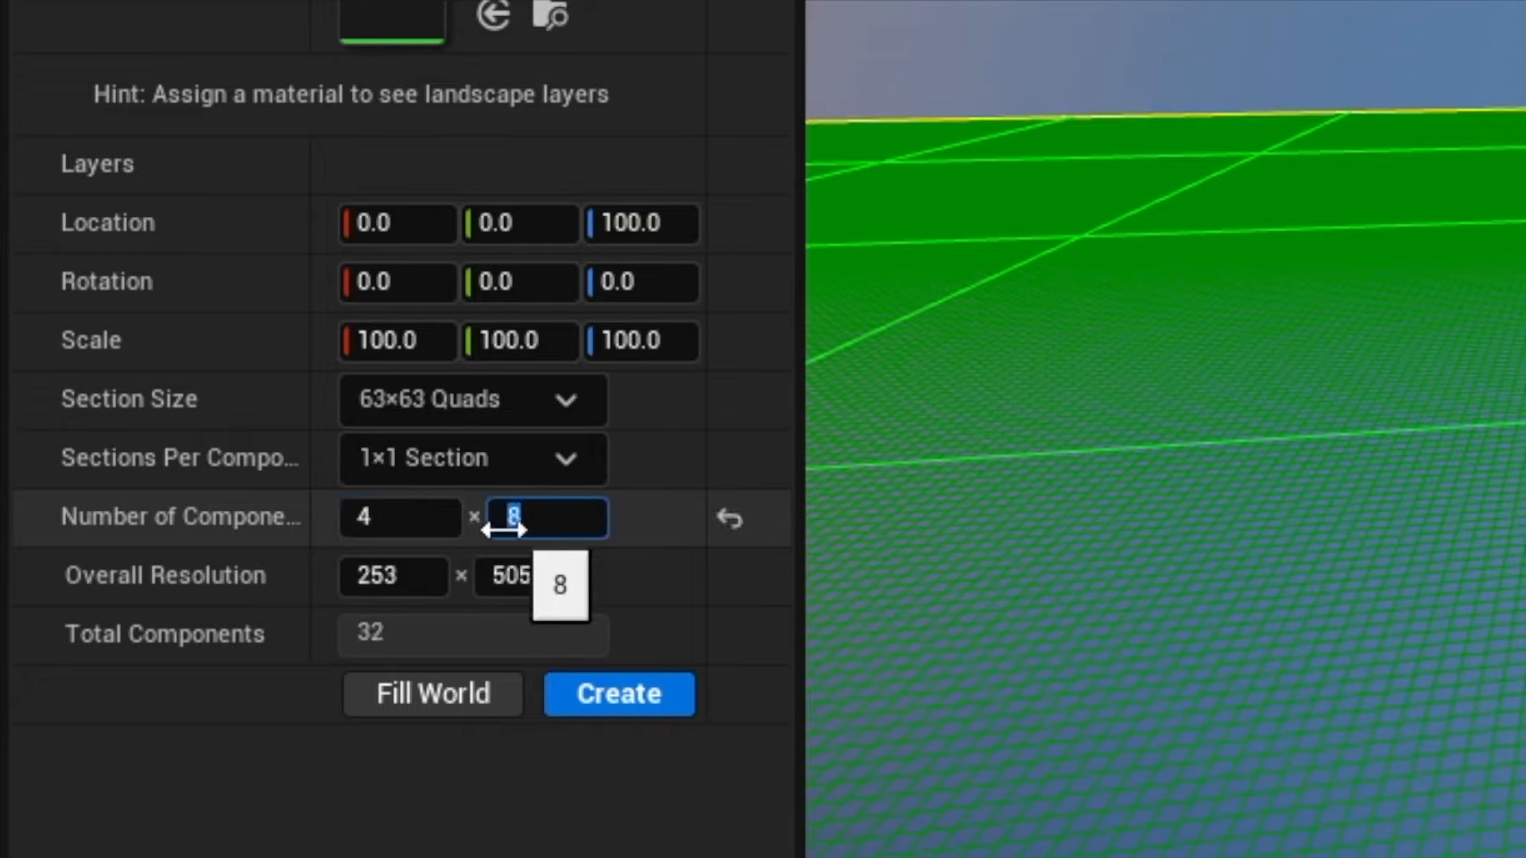
key(Tab)
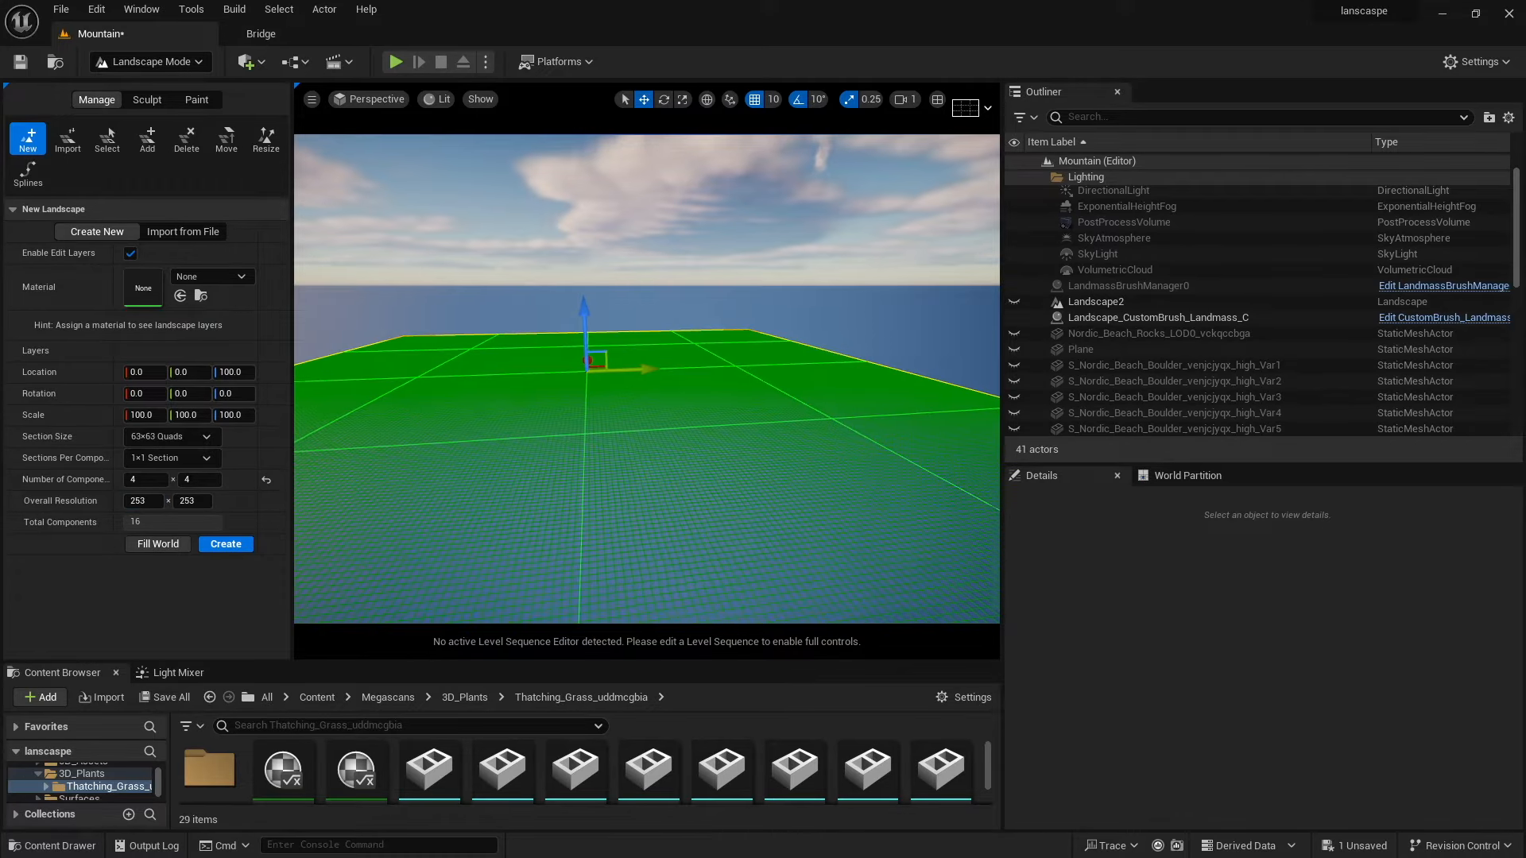
right_drag(498, 454, 497, 454)
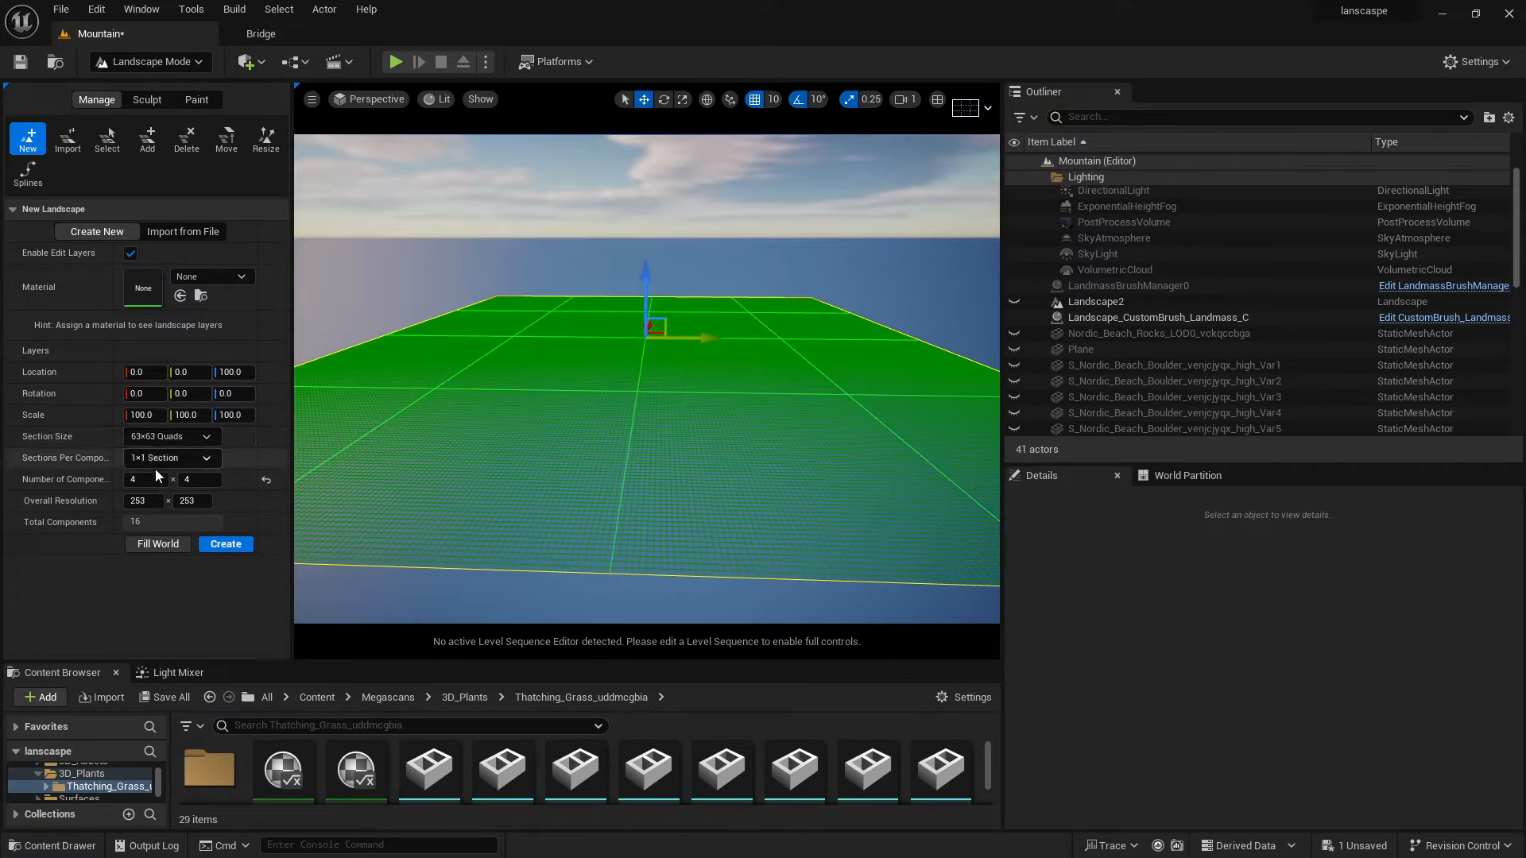
click(148, 479)
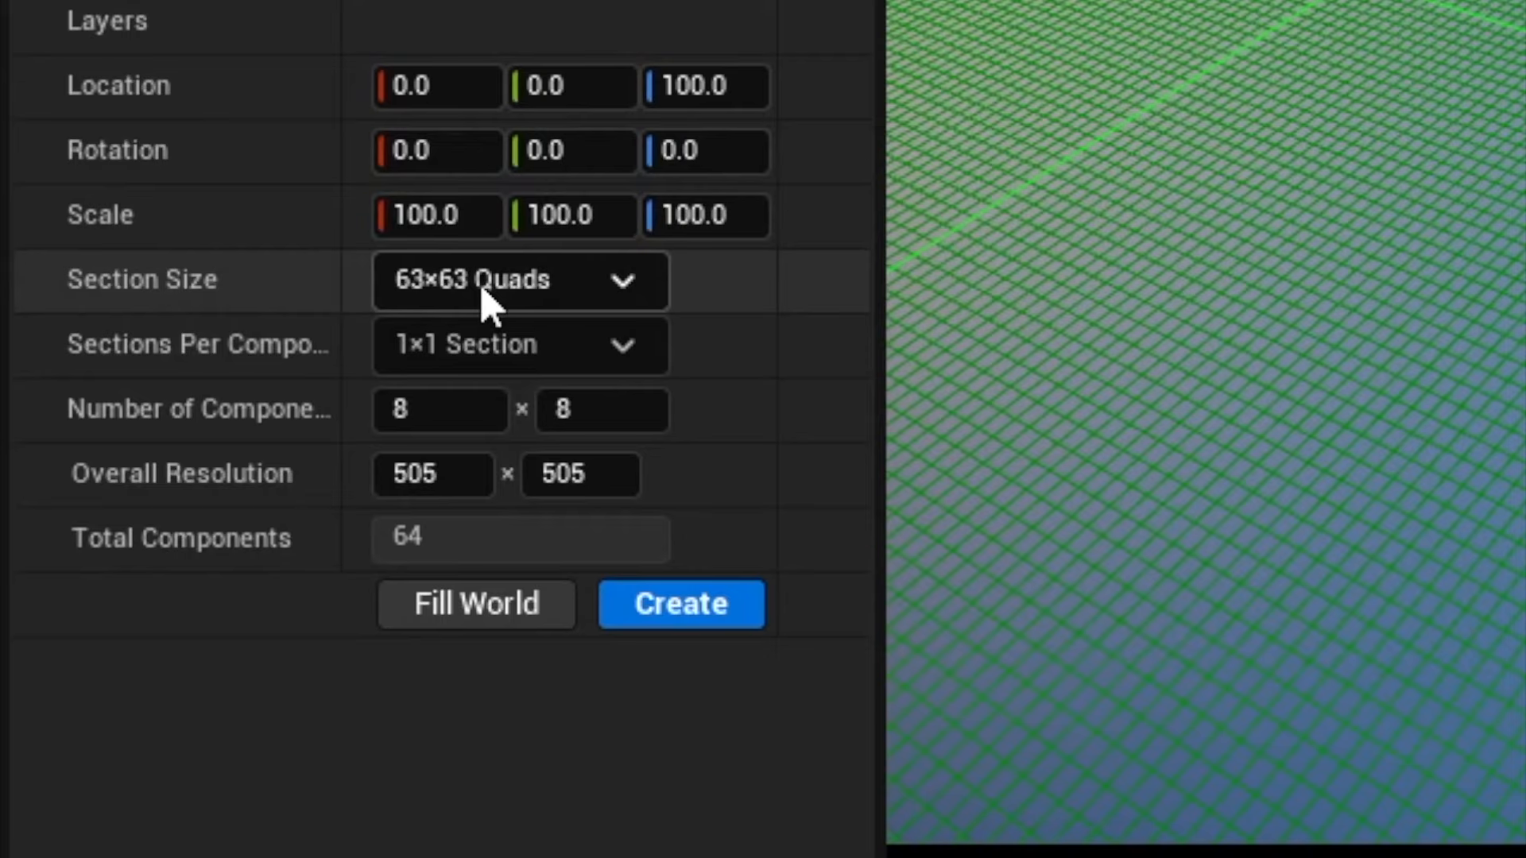
Create the new landscape with 63×63 Quads sections and 8 × 8 components.
click(482, 288)
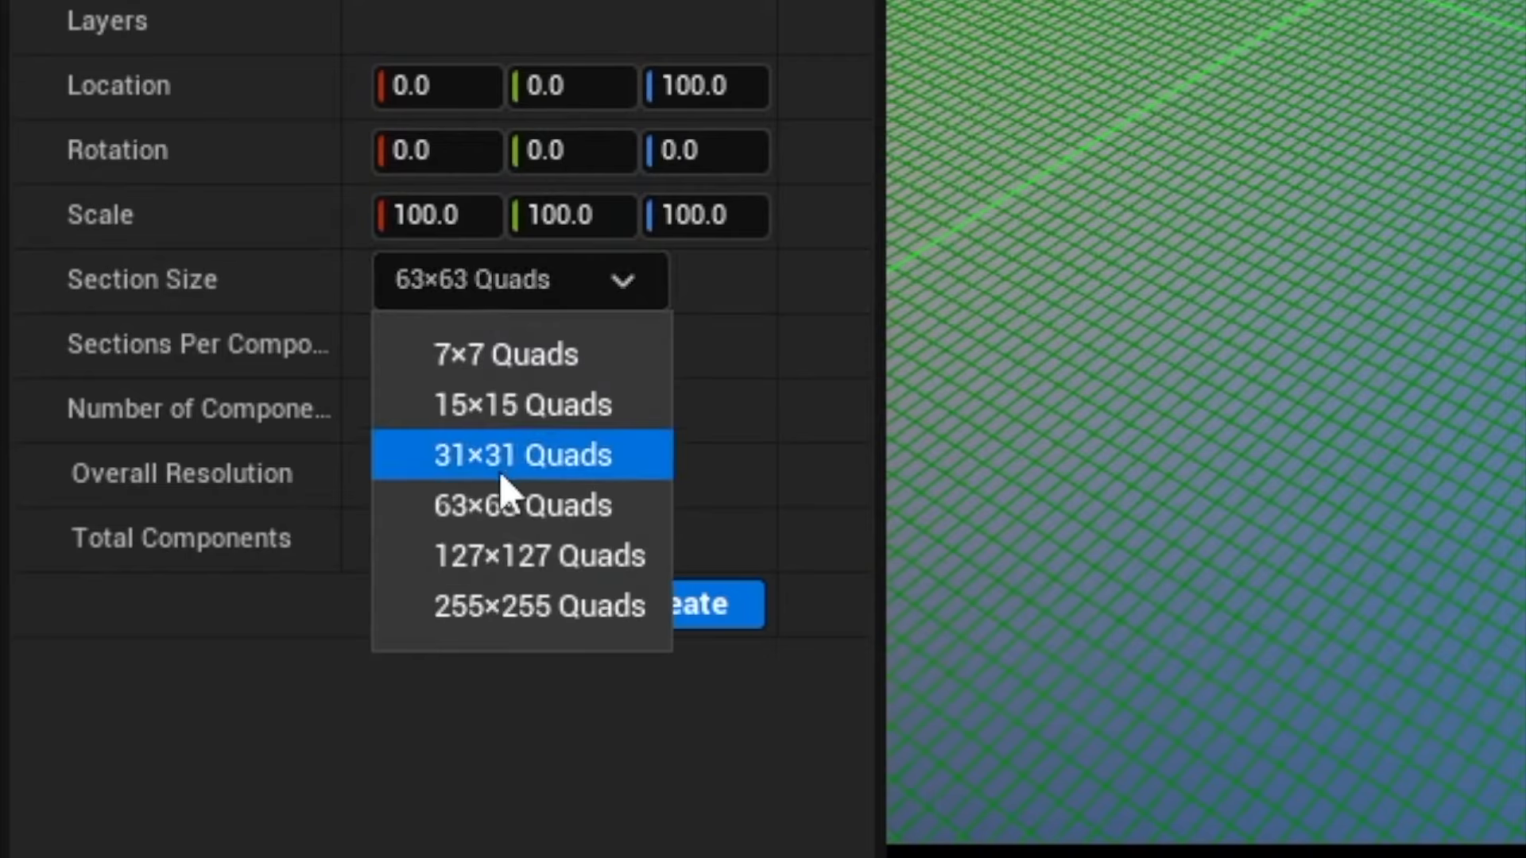
click(613, 290)
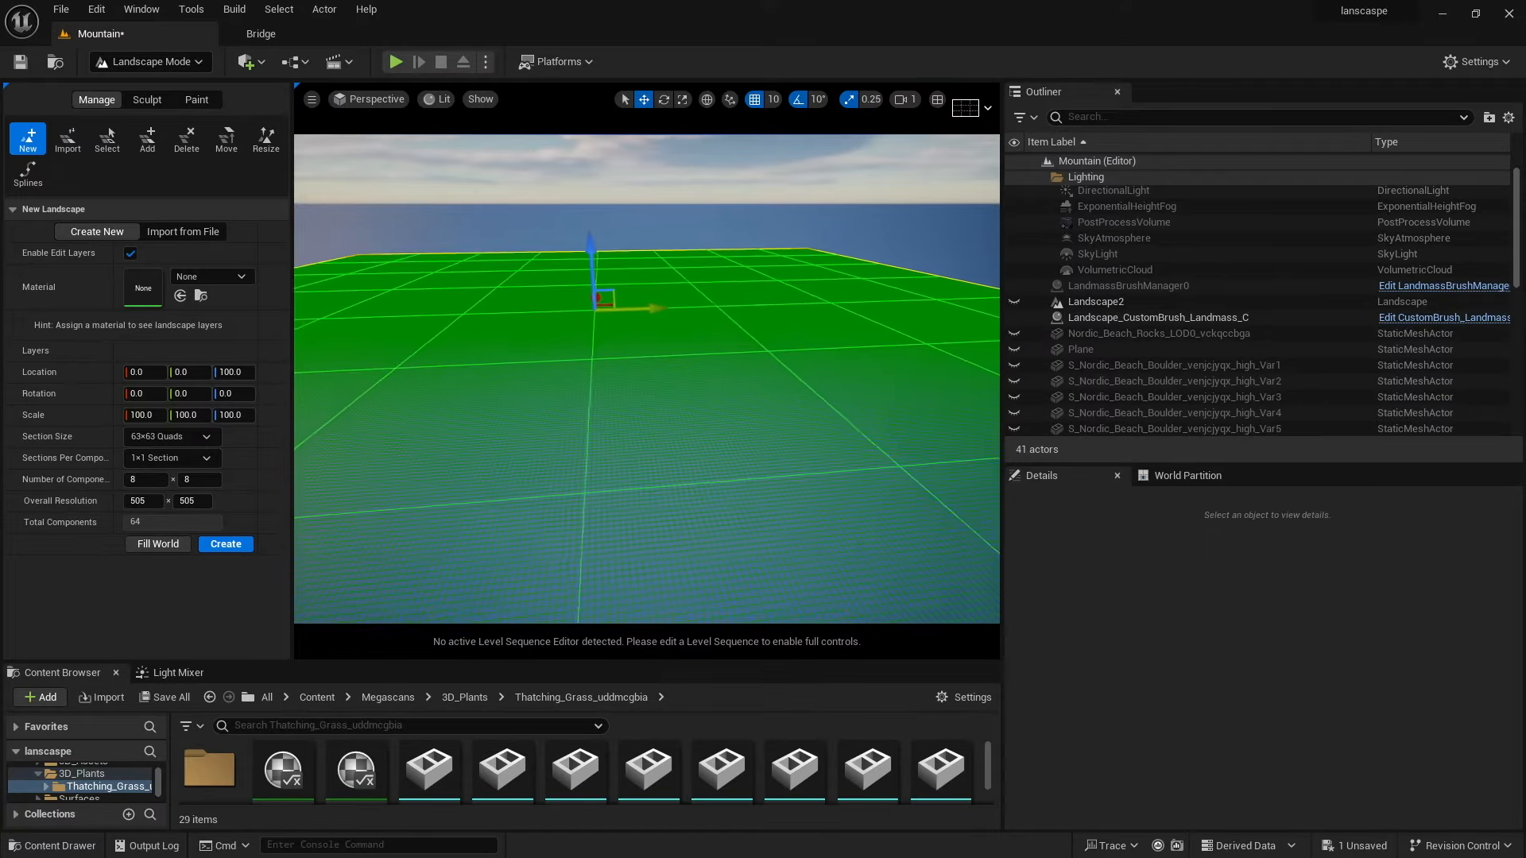
key(d)
right_drag(647, 378, 584, 350)
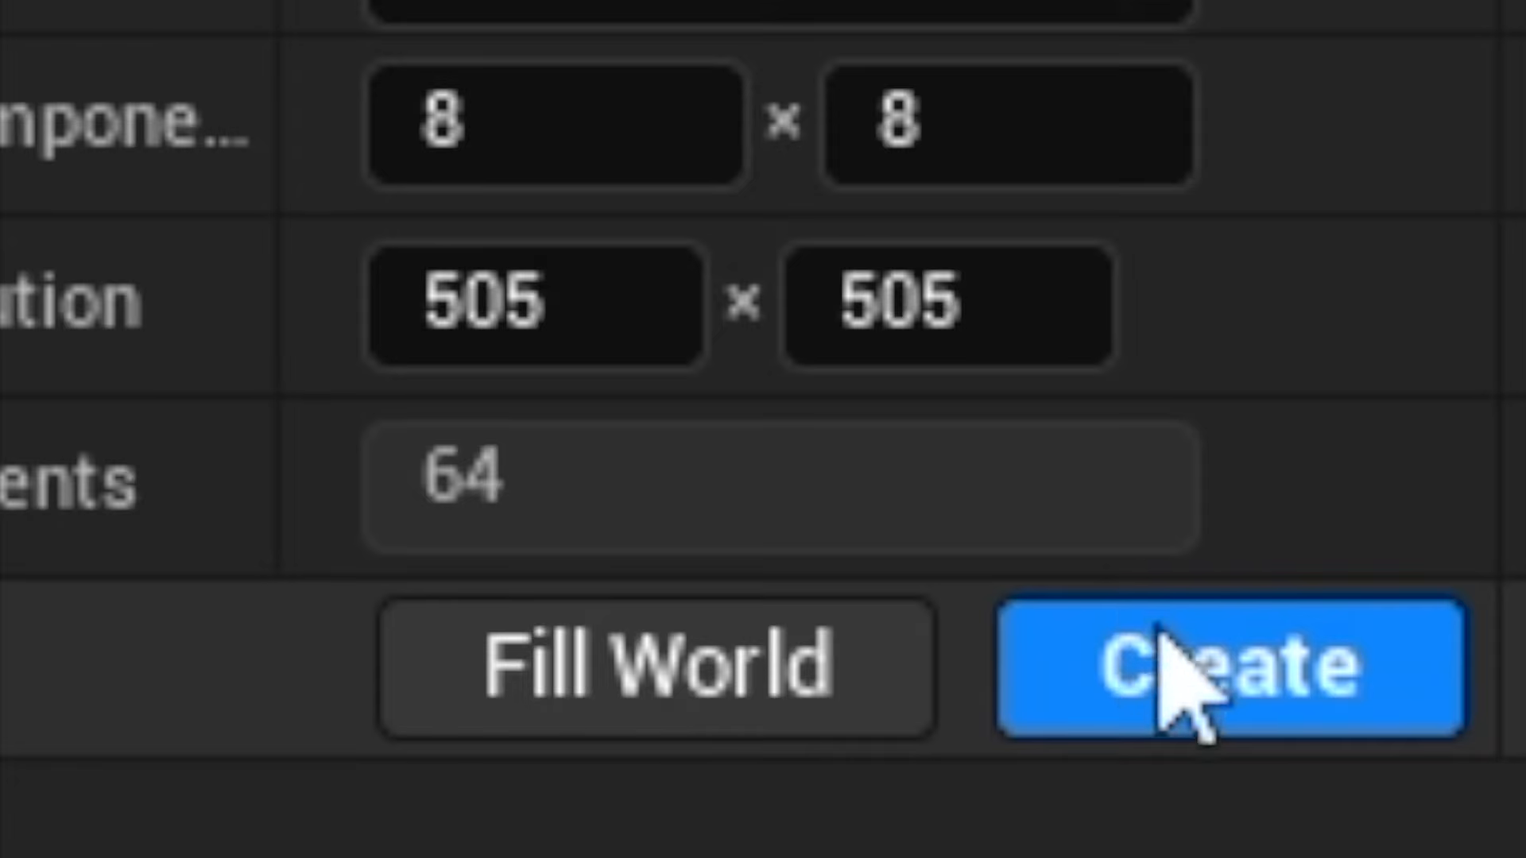
click(1168, 640)
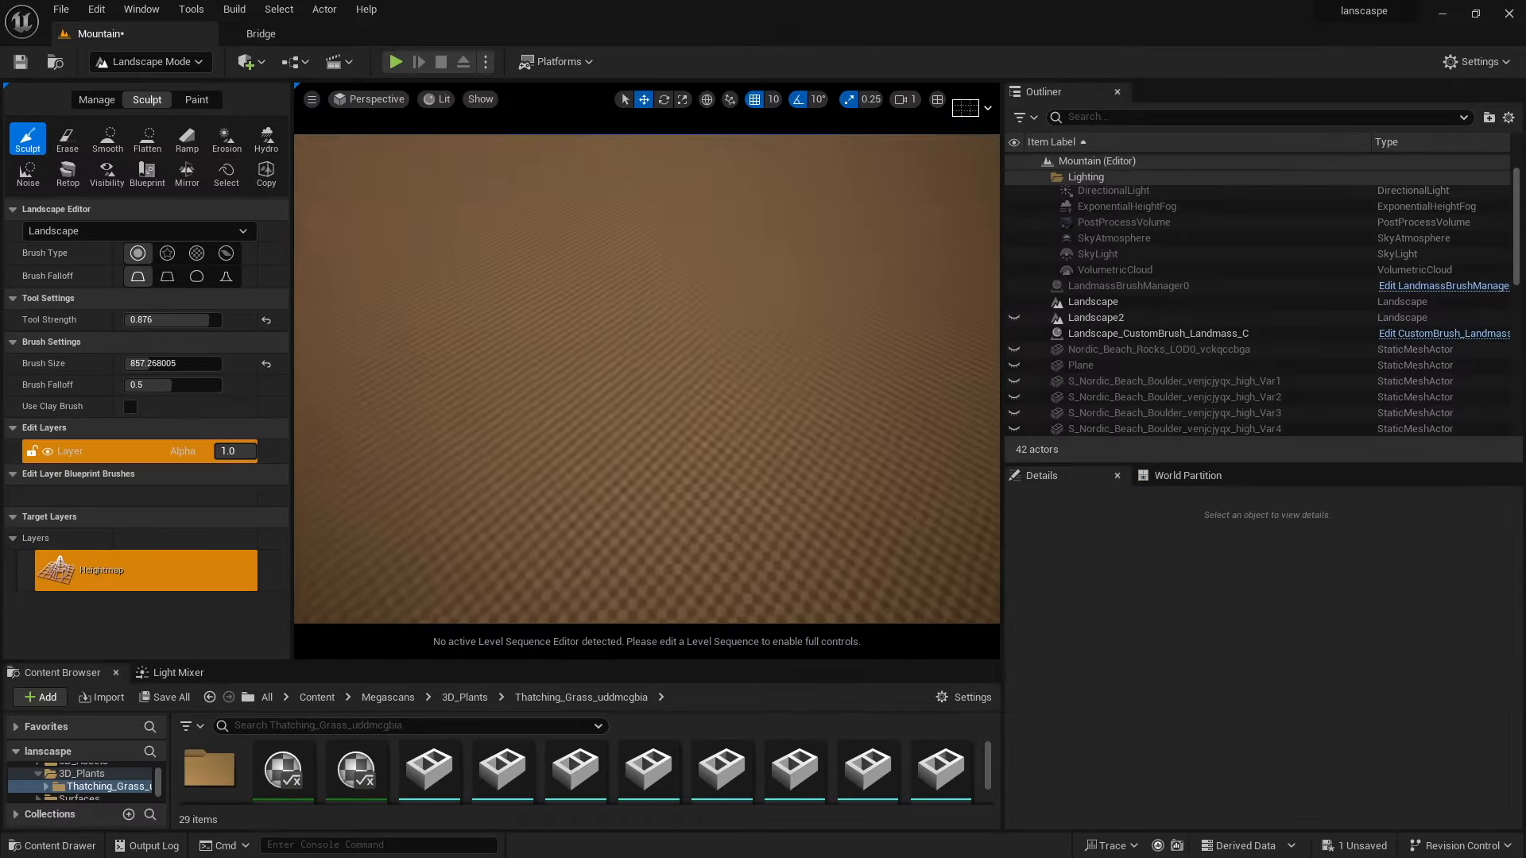
Select the new Landscape in the Outliner, make it visible, and sculpt a raised mound near its centre.
mouse_move(499, 462)
right_down()
mouse_move(509, 350)
mouse_move(497, 358)
mouse_move(524, 361)
mouse_move(499, 365)
right_up()
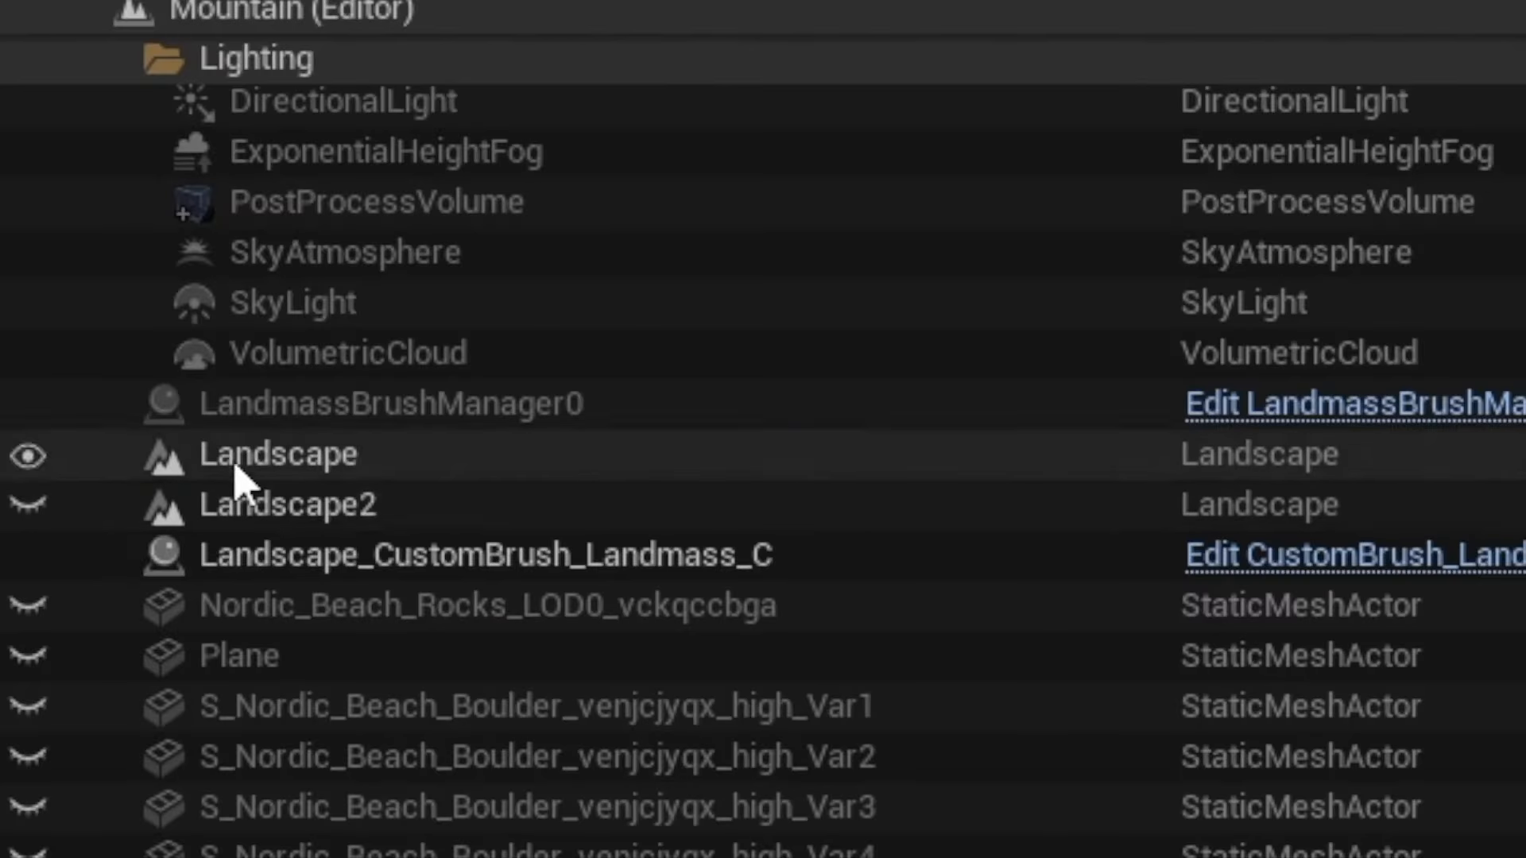
click(232, 464)
click(26, 461)
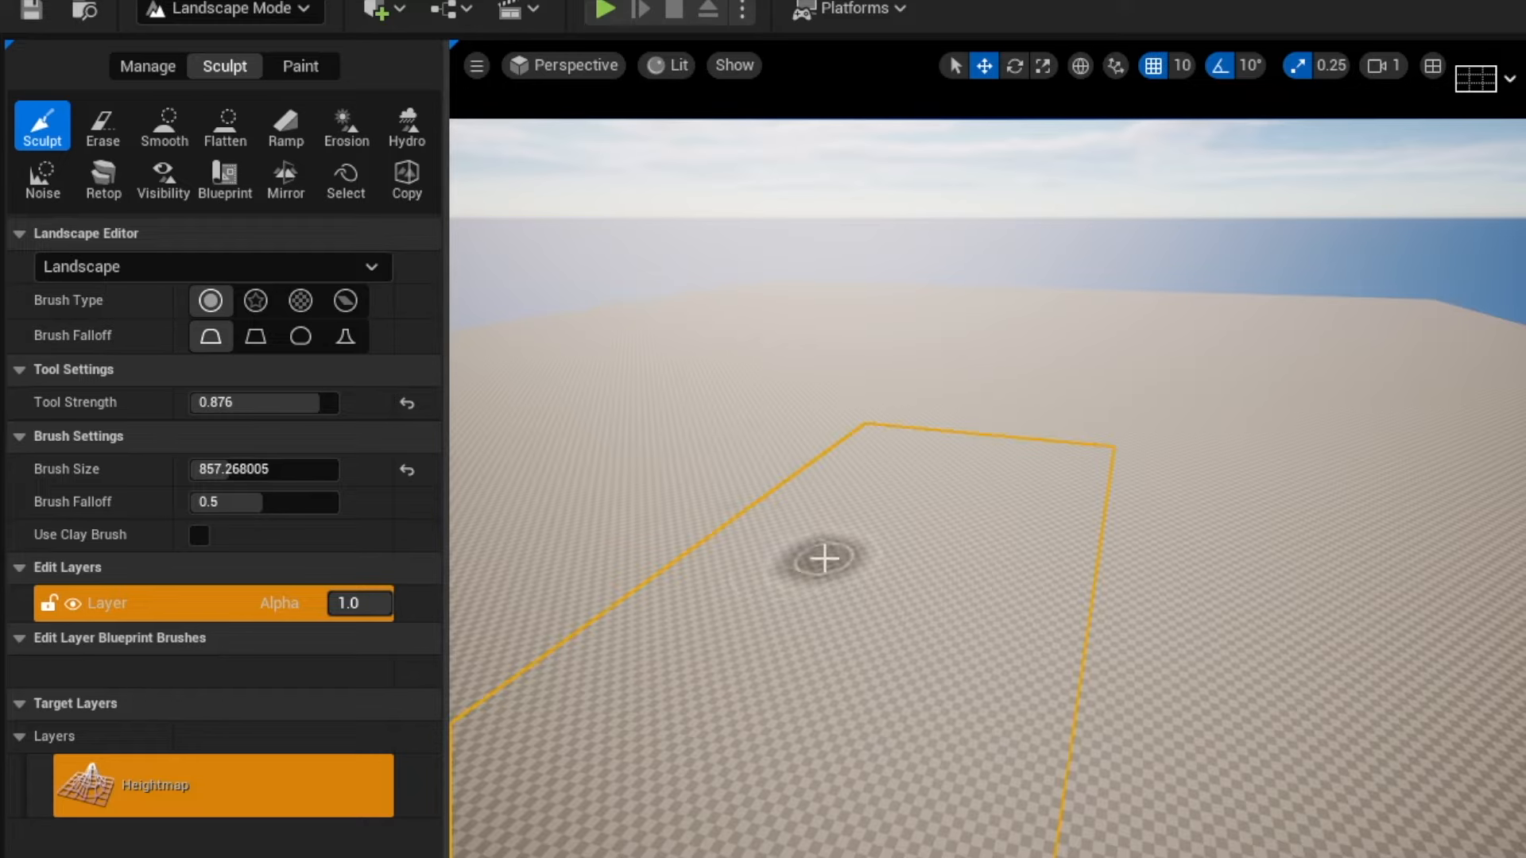
mouse_move(951, 495)
mouse_down()
mouse_move(892, 514)
mouse_move(971, 504)
mouse_move(871, 491)
mouse_move(1056, 579)
mouse_move(804, 671)
mouse_move(855, 603)
mouse_move(849, 572)
mouse_up()
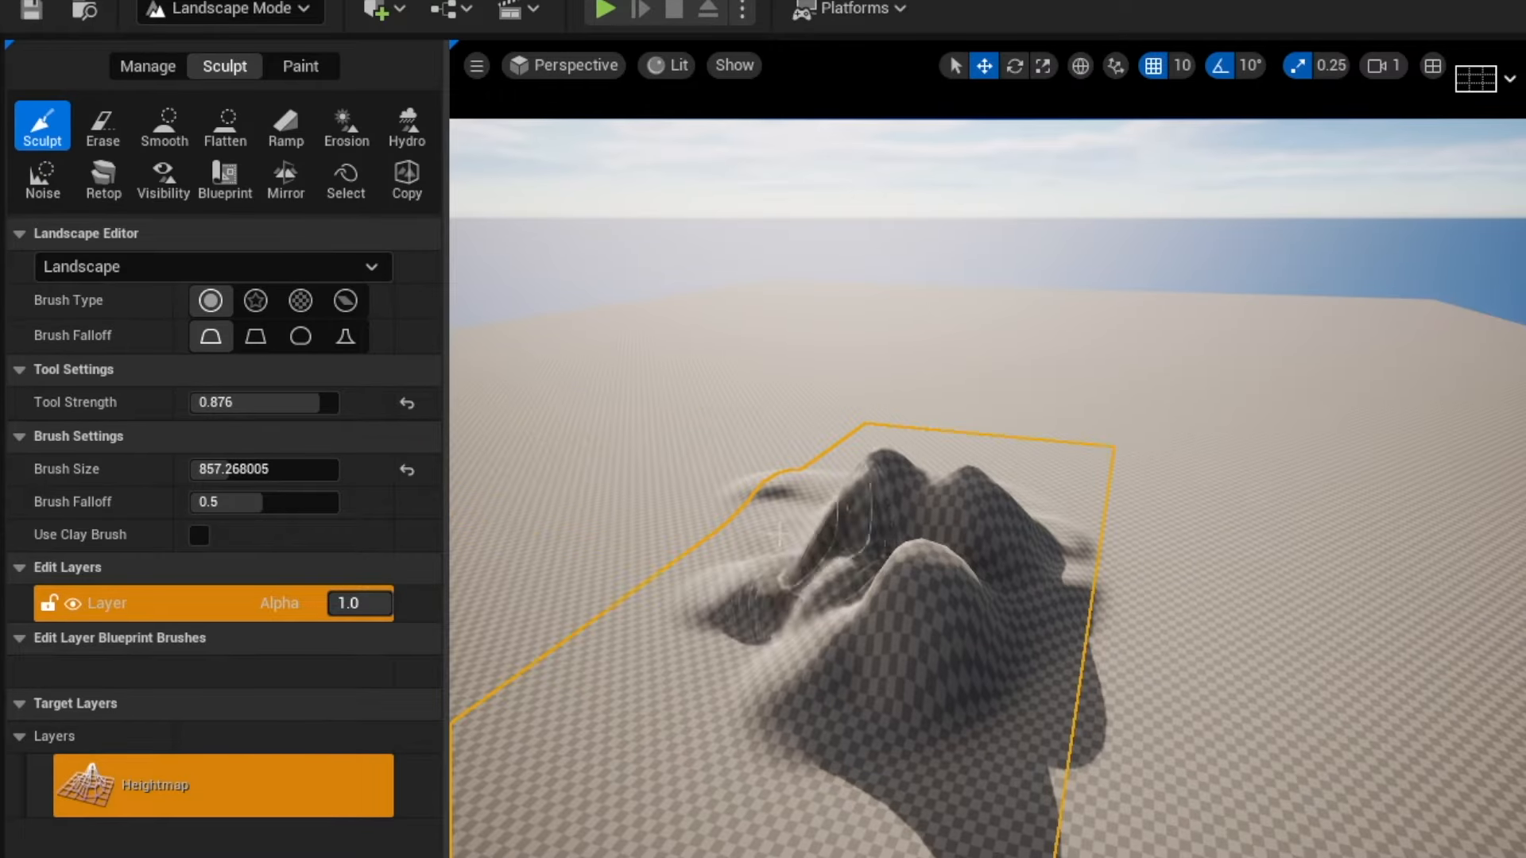
Smooth the sculpted mound with the Smooth tool.
click(164, 127)
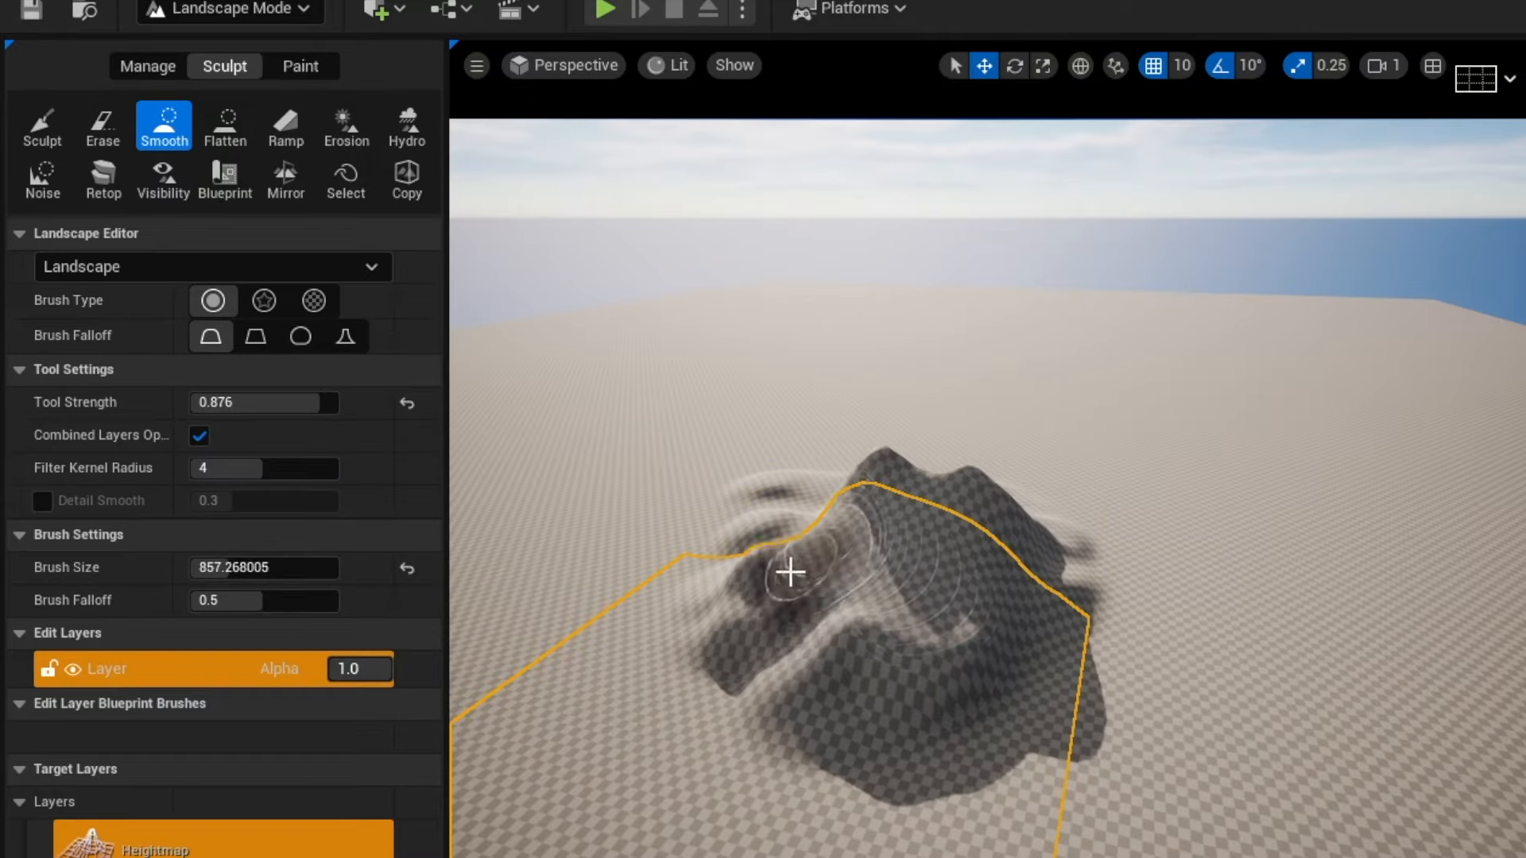
drag(790, 572, 819, 496)
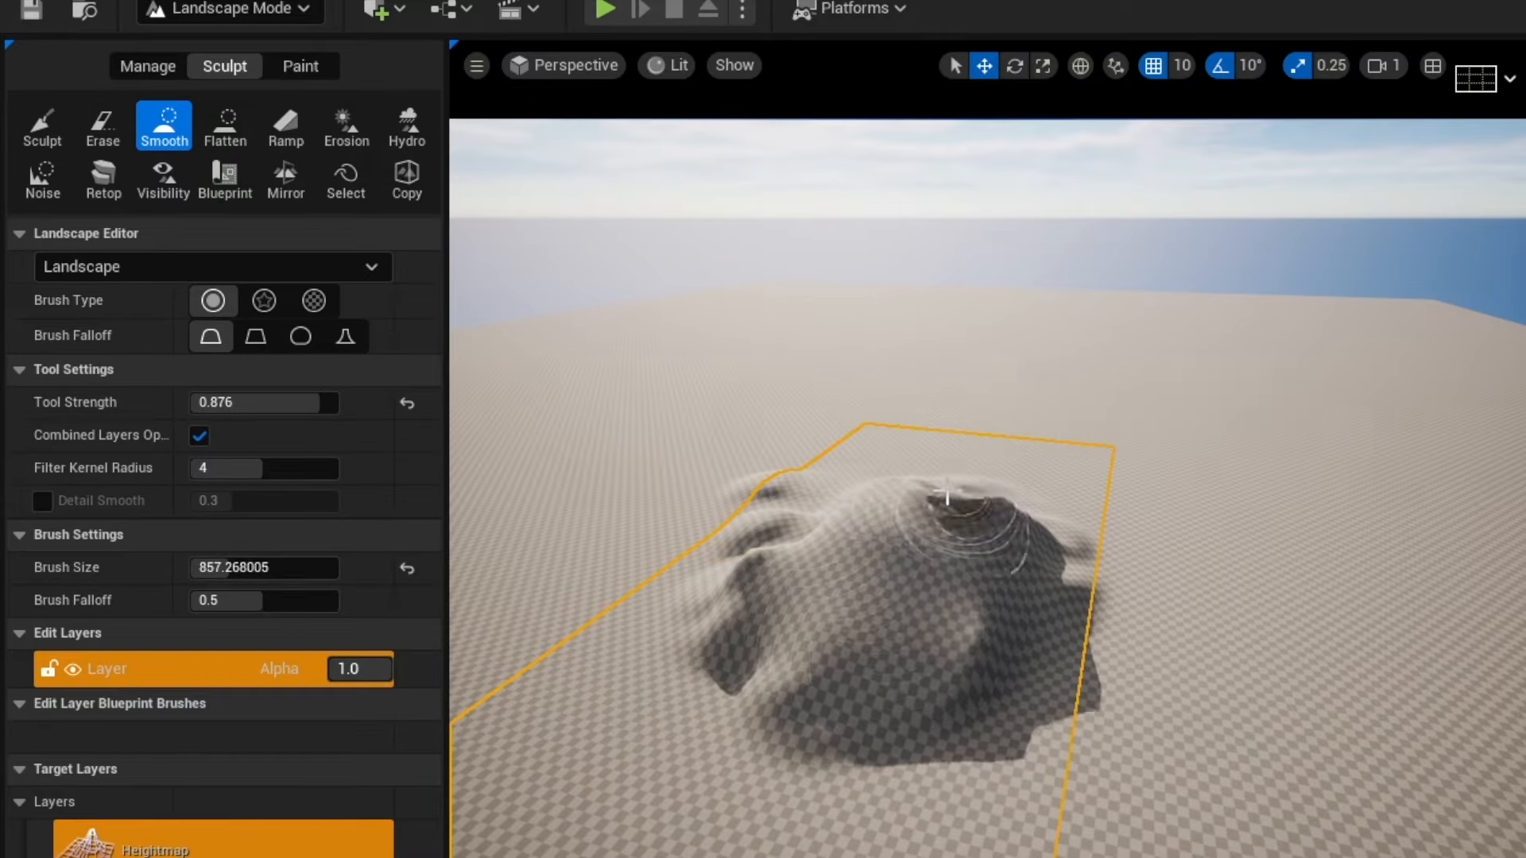
drag(1033, 596, 788, 626)
drag(875, 520, 885, 503)
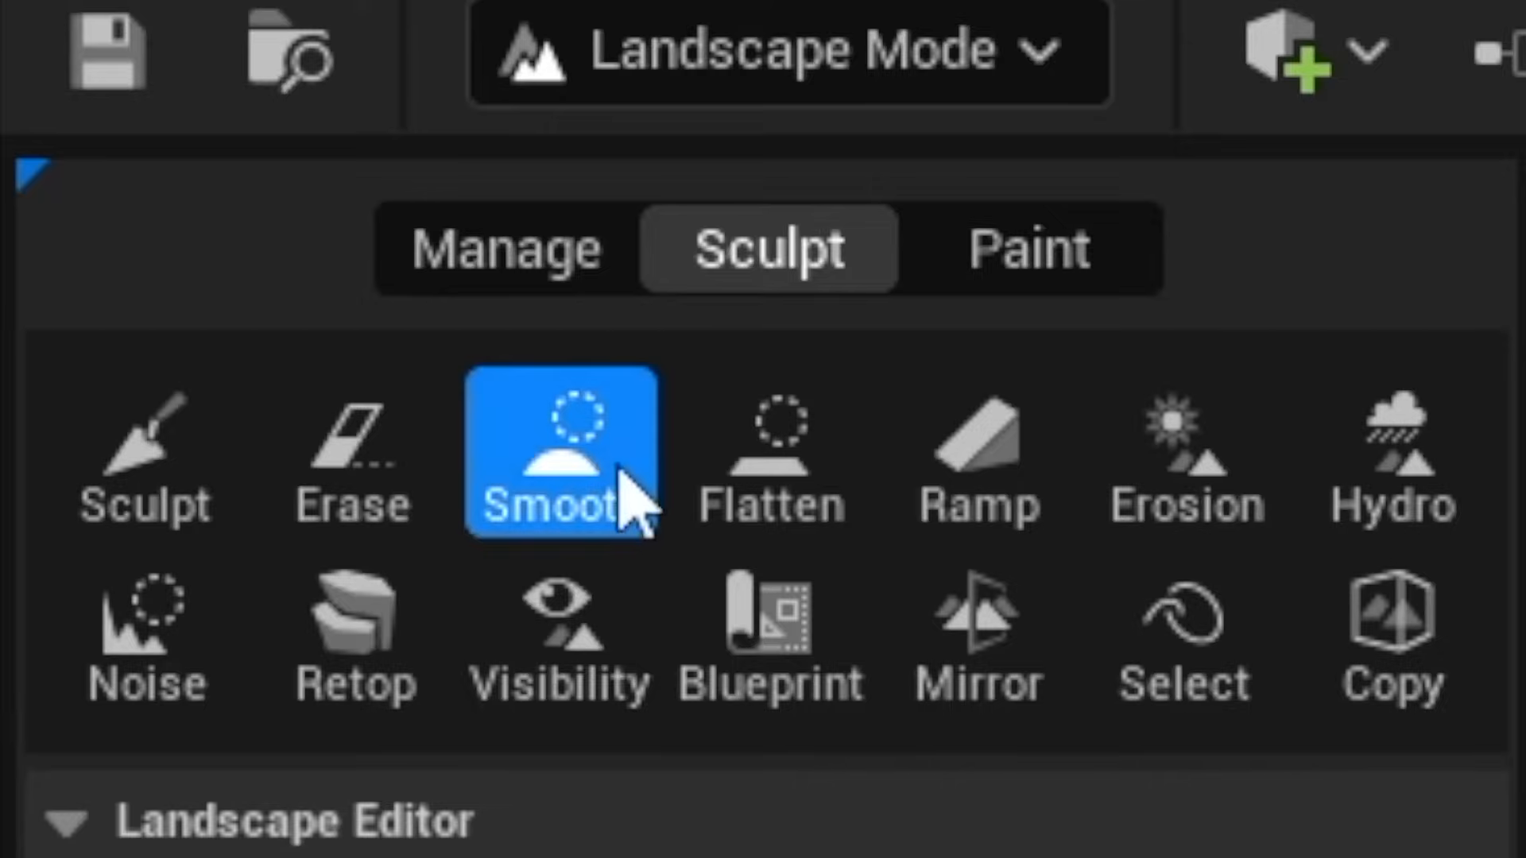
Flatten the top of the mound with the Flatten tool.
click(848, 512)
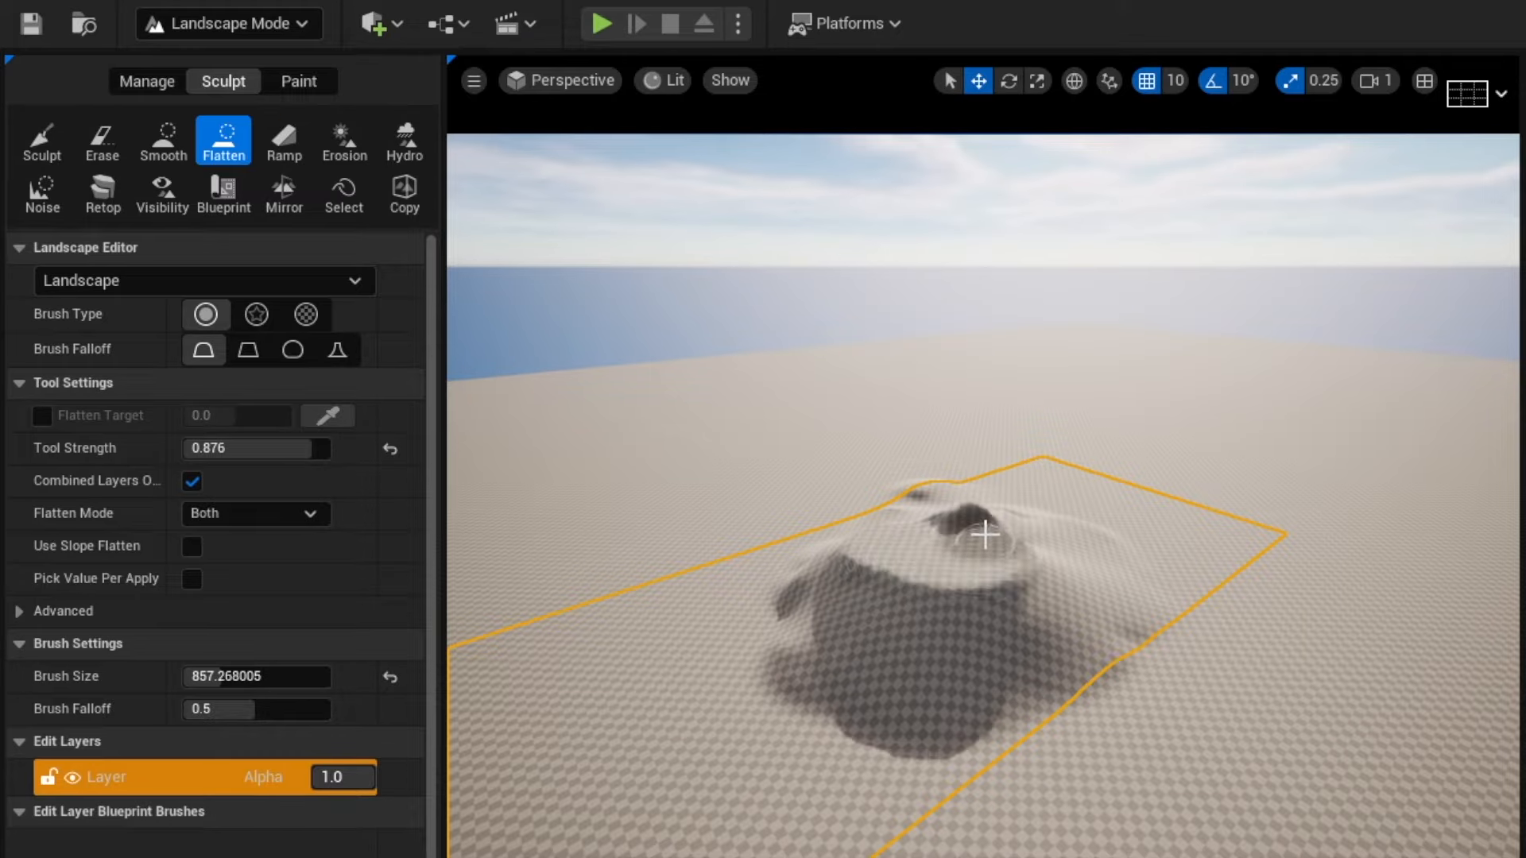
key(d)
mouse_move(985, 533)
right_down()
mouse_move(894, 534)
mouse_move(885, 612)
mouse_move(1015, 582)
right_up()
key(w)
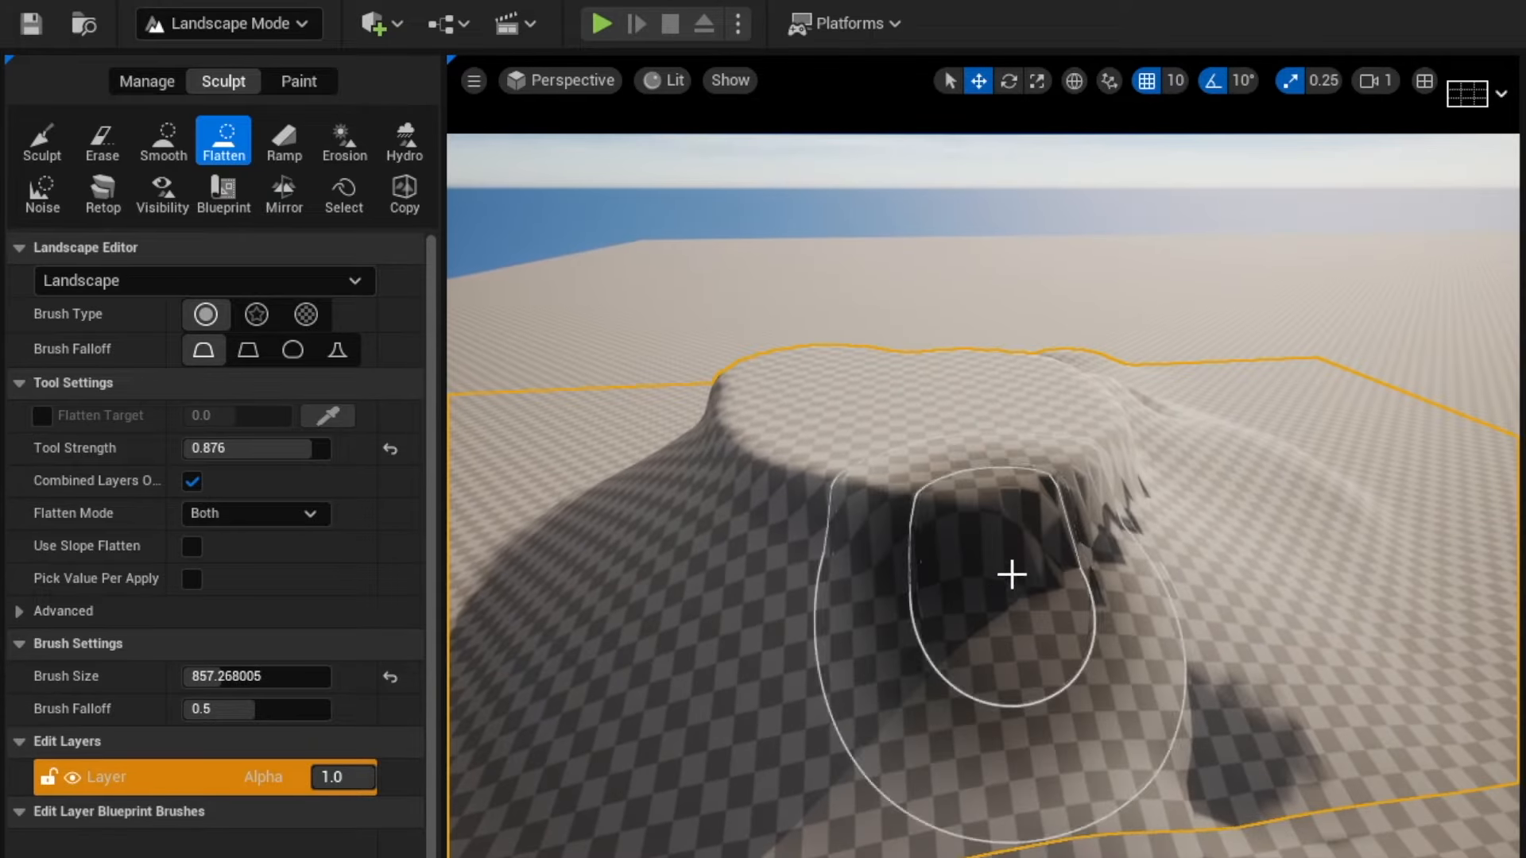
Erode the mound's slopes with the Erosion tool.
click(340, 159)
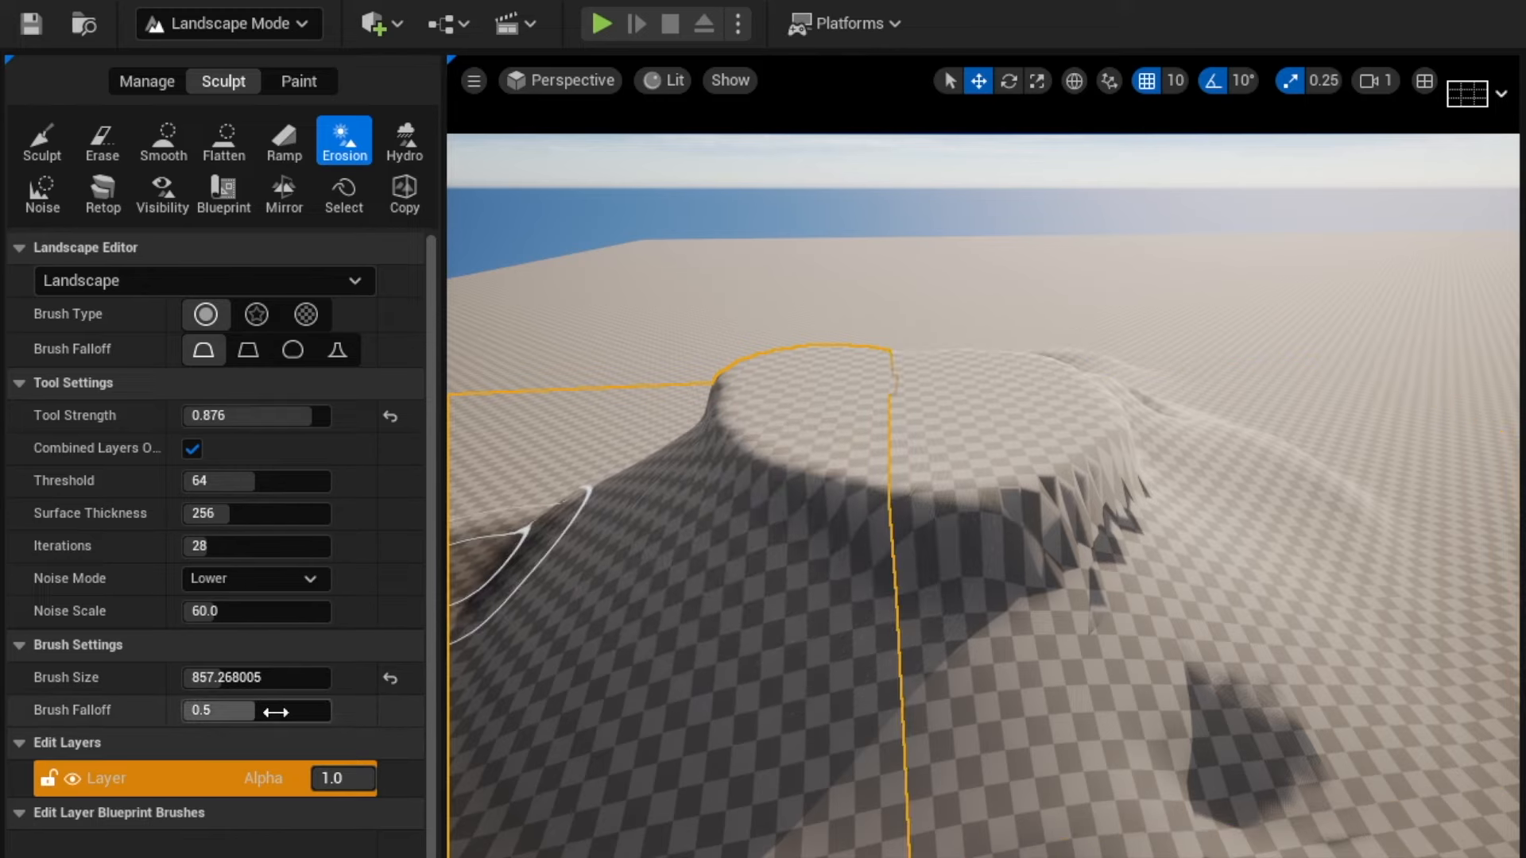
mouse_move(672, 586)
mouse_down()
mouse_move(787, 527)
mouse_move(1075, 520)
mouse_move(546, 555)
mouse_move(732, 453)
mouse_move(1100, 481)
mouse_move(900, 696)
mouse_move(680, 553)
mouse_up()
mouse_move(679, 553)
right_down()
mouse_move(679, 584)
mouse_move(652, 608)
right_up()
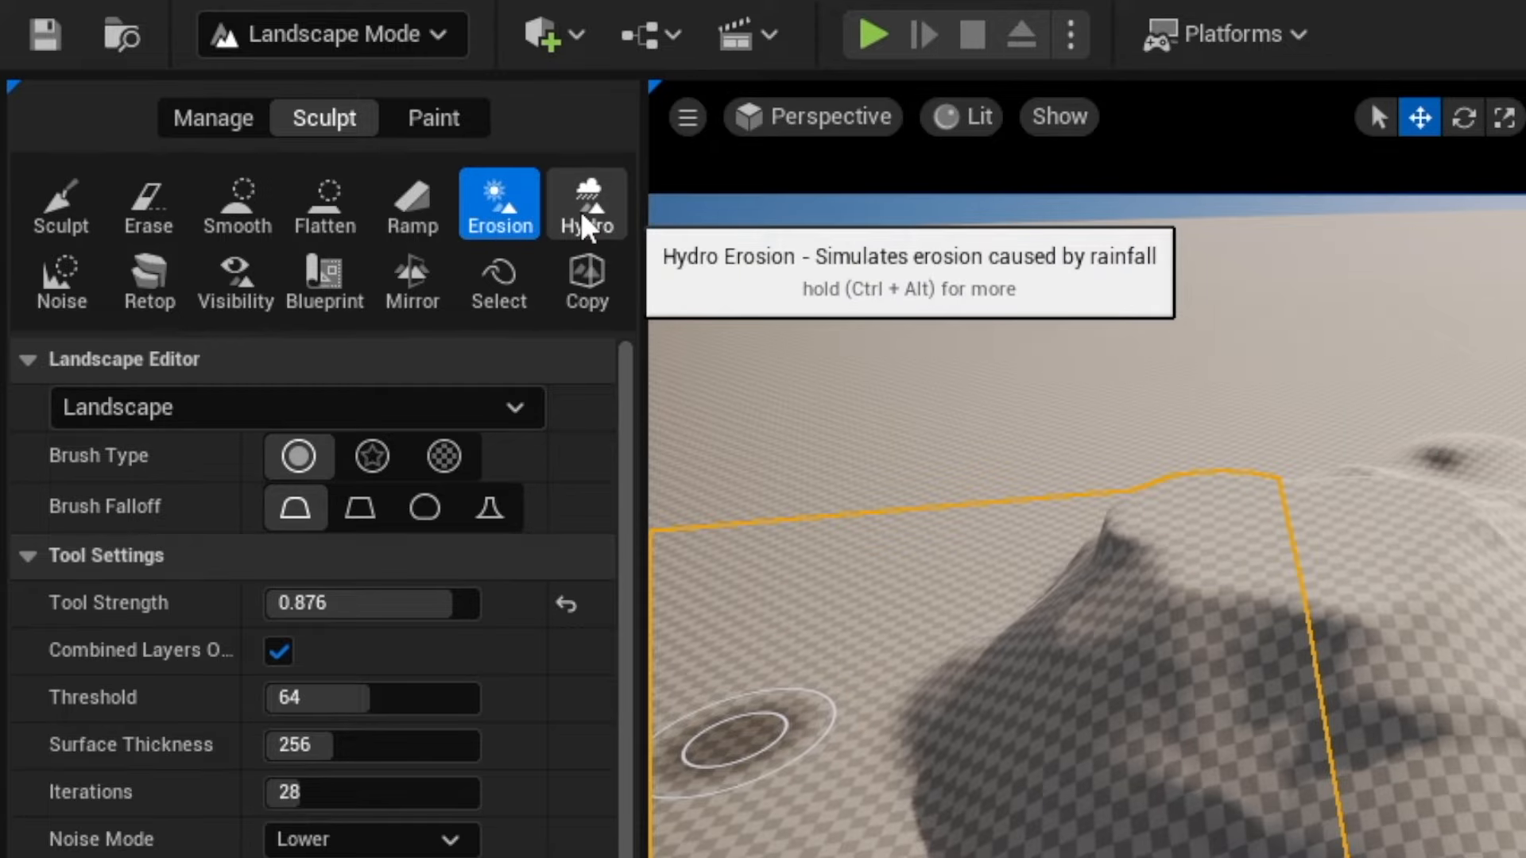
Place two ramp points across the mound with the Ramp tool and adjust their position.
click(49, 287)
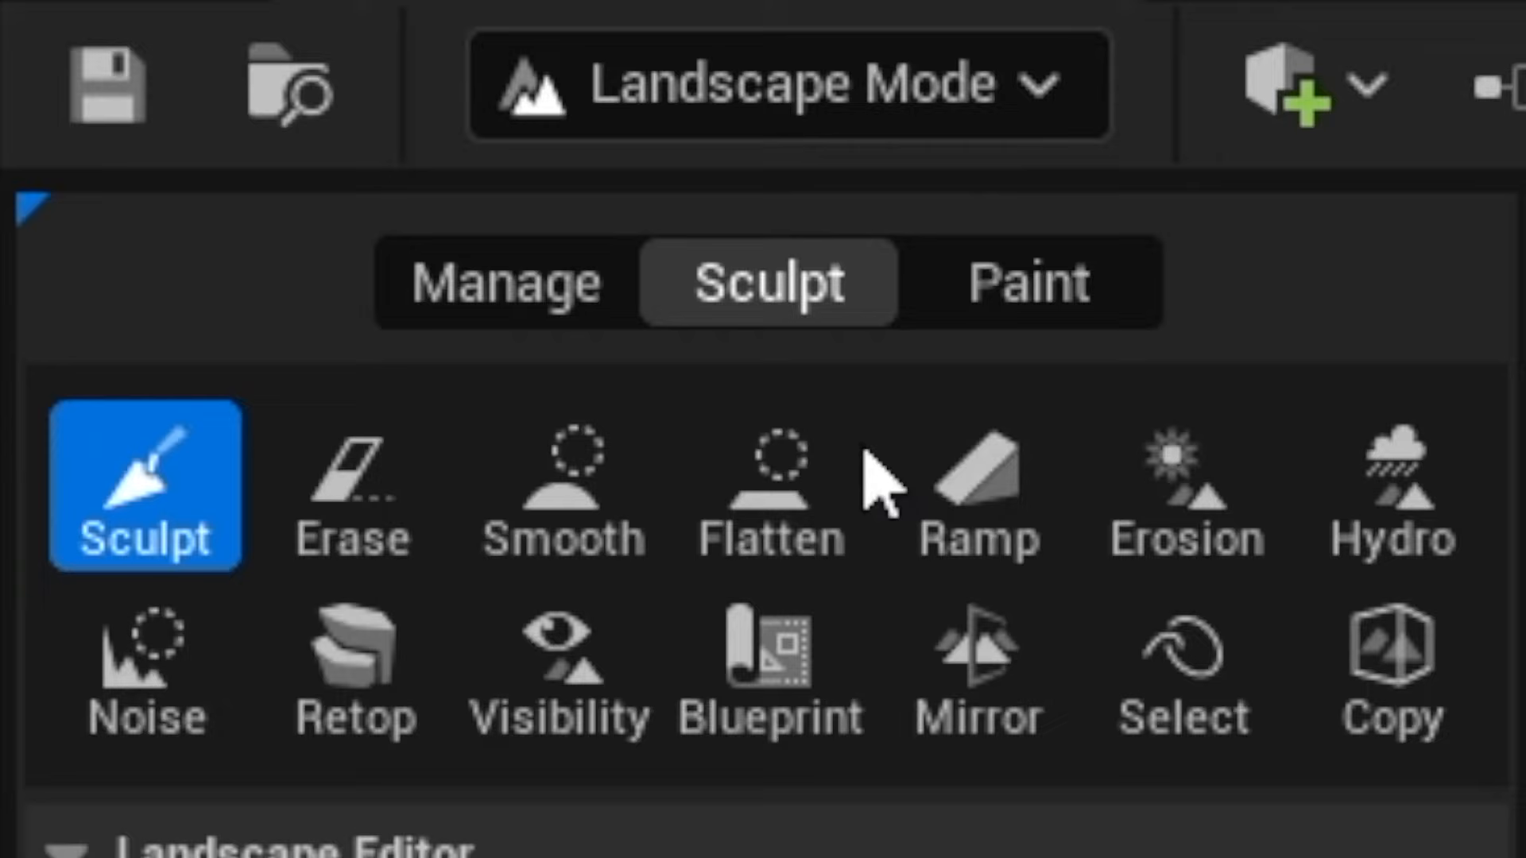
click(976, 489)
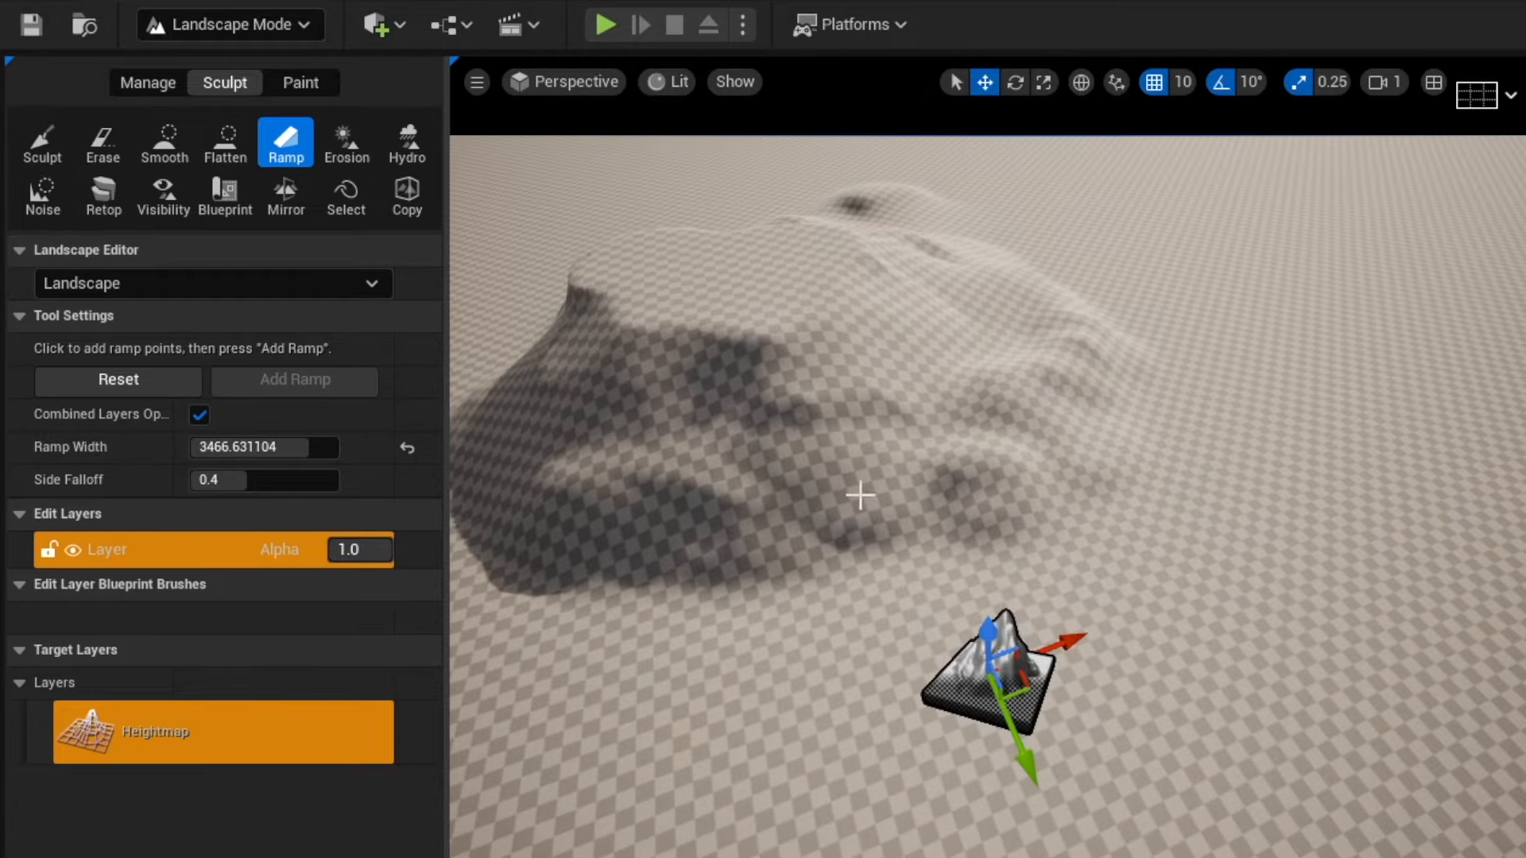
click(757, 326)
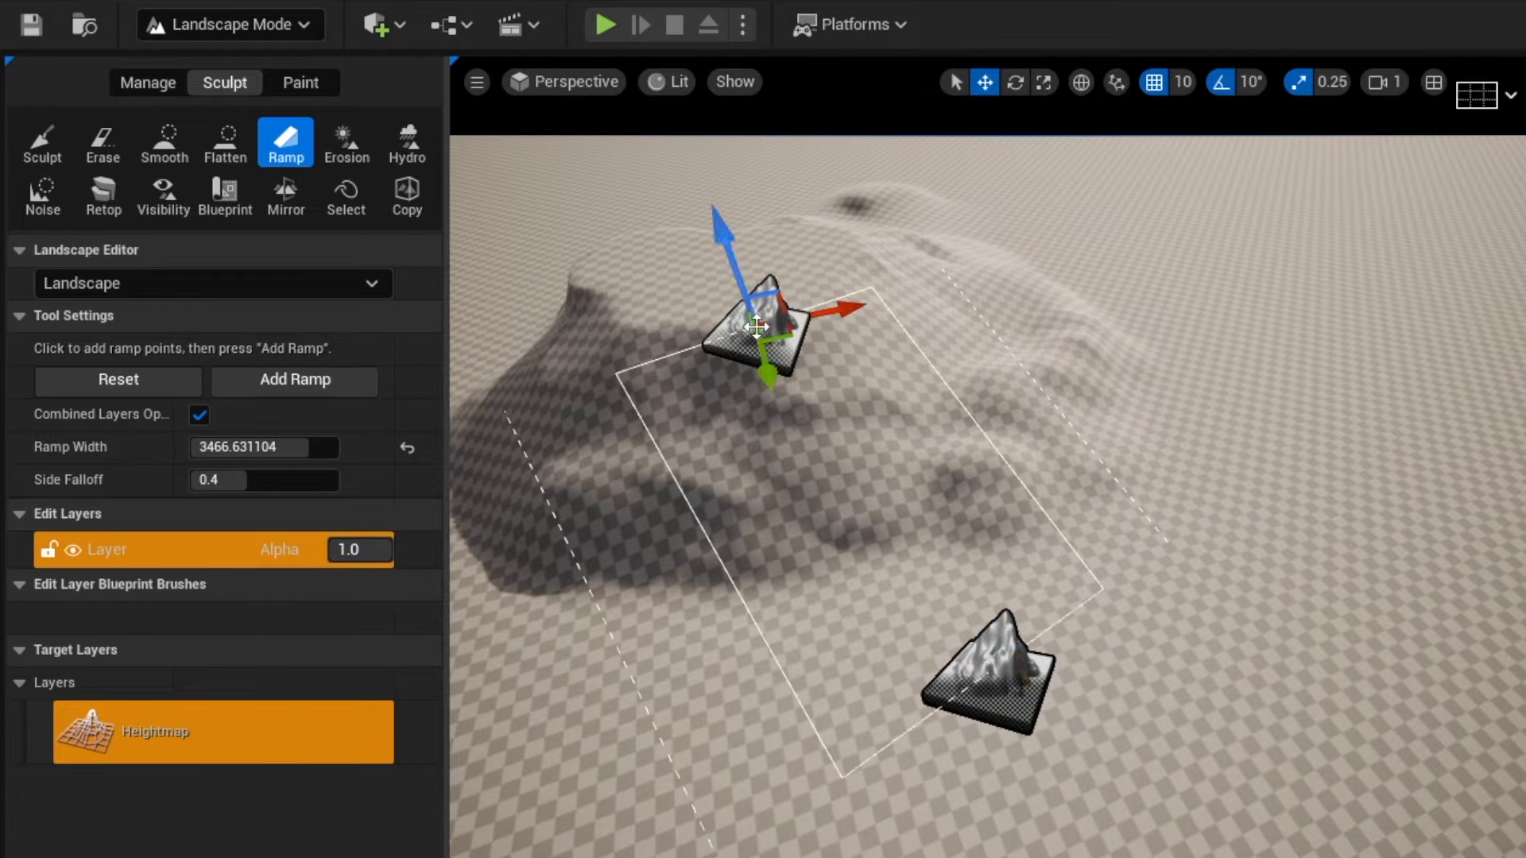
key(Return)
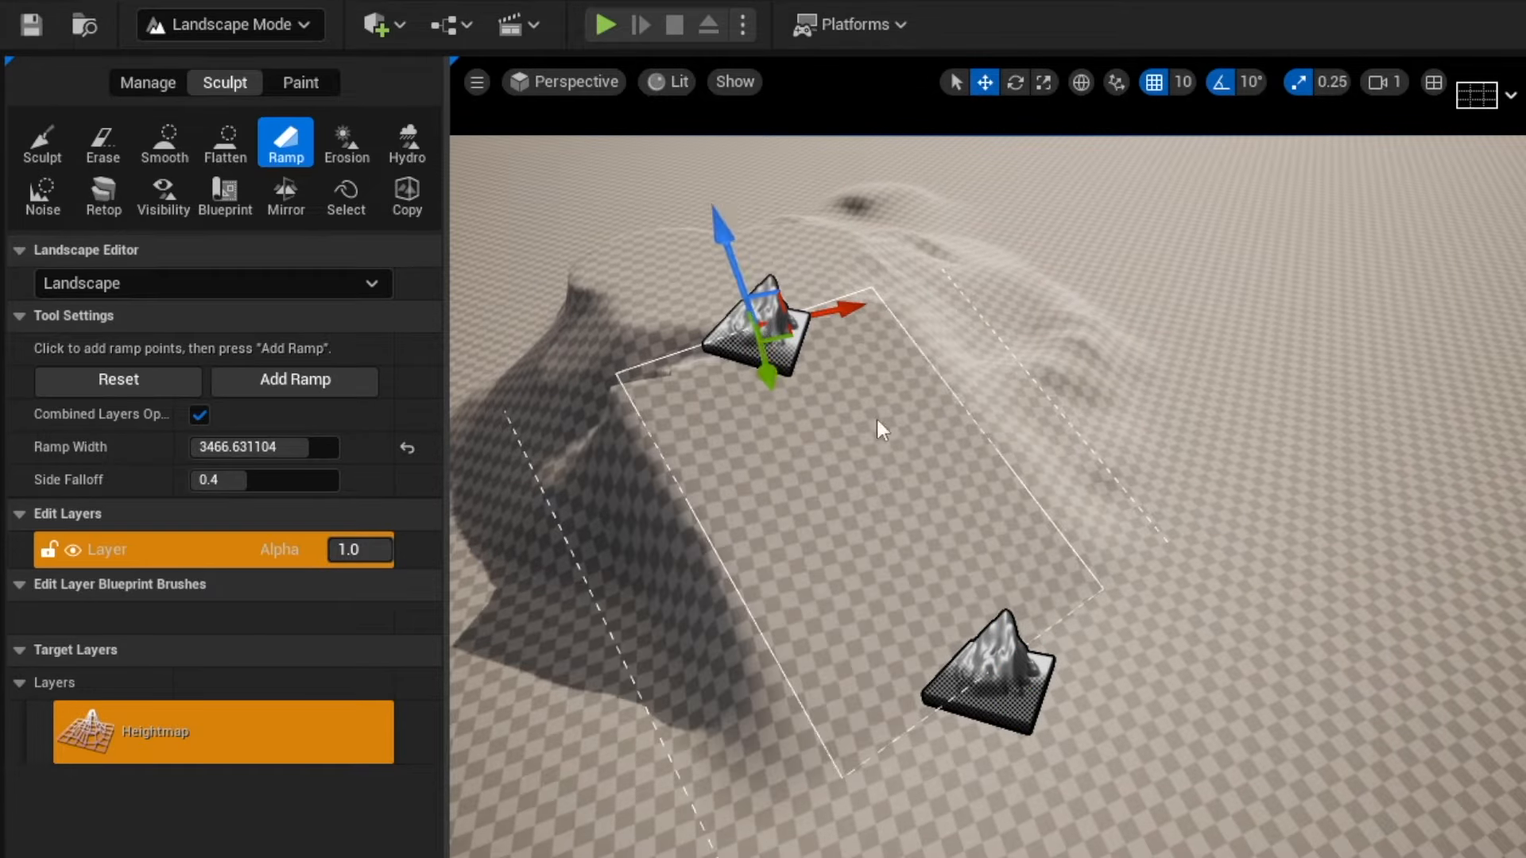
right_drag(876, 421, 783, 298)
Smooth the ramp area on the mound with the Smooth tool.
click(169, 148)
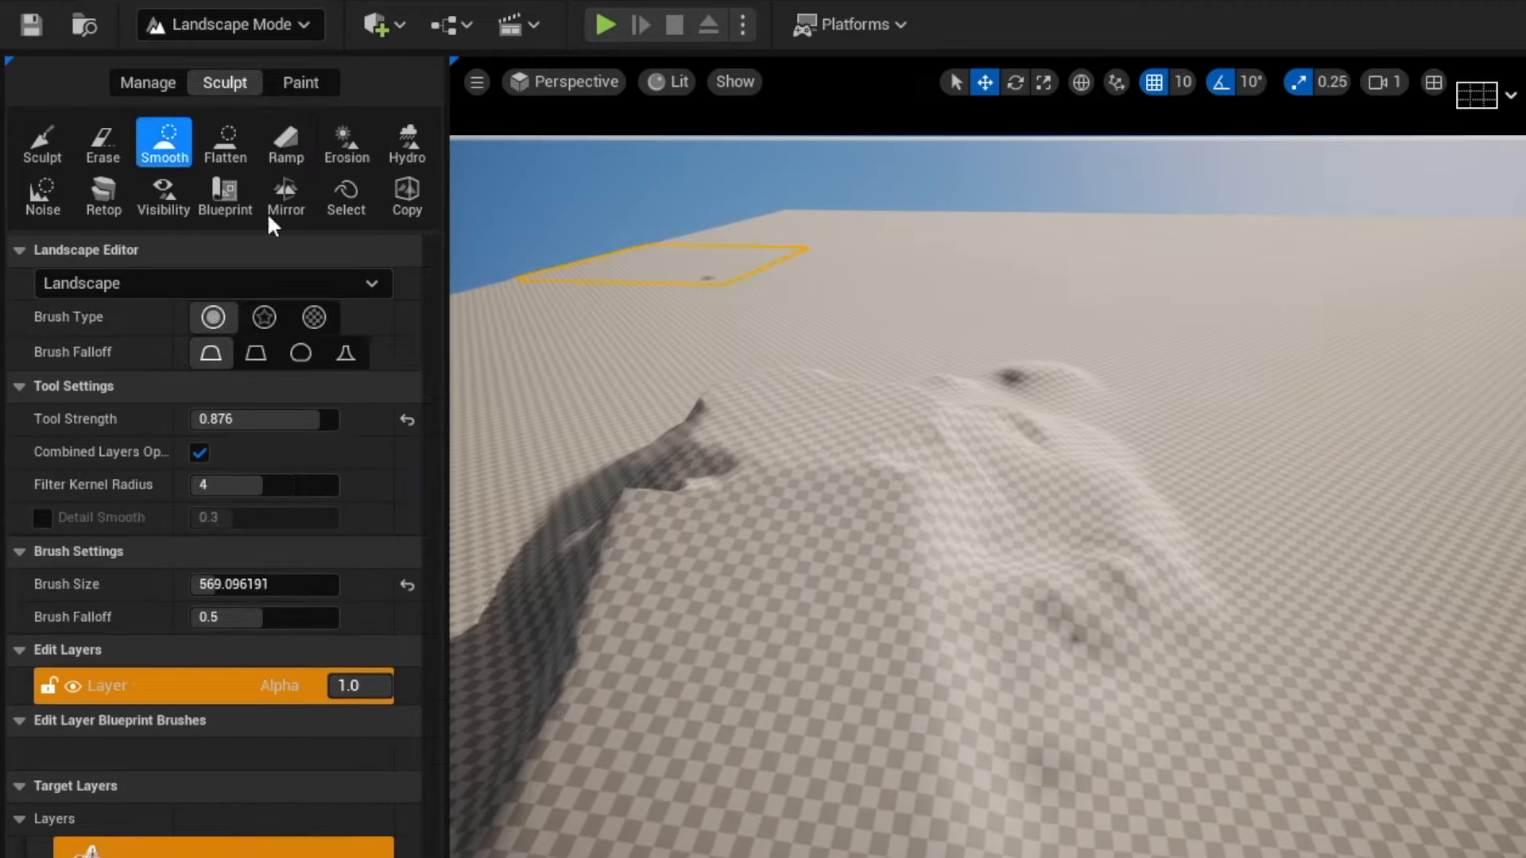
mouse_move(646, 477)
mouse_down()
mouse_move(779, 538)
mouse_move(585, 661)
mouse_move(867, 640)
mouse_up()
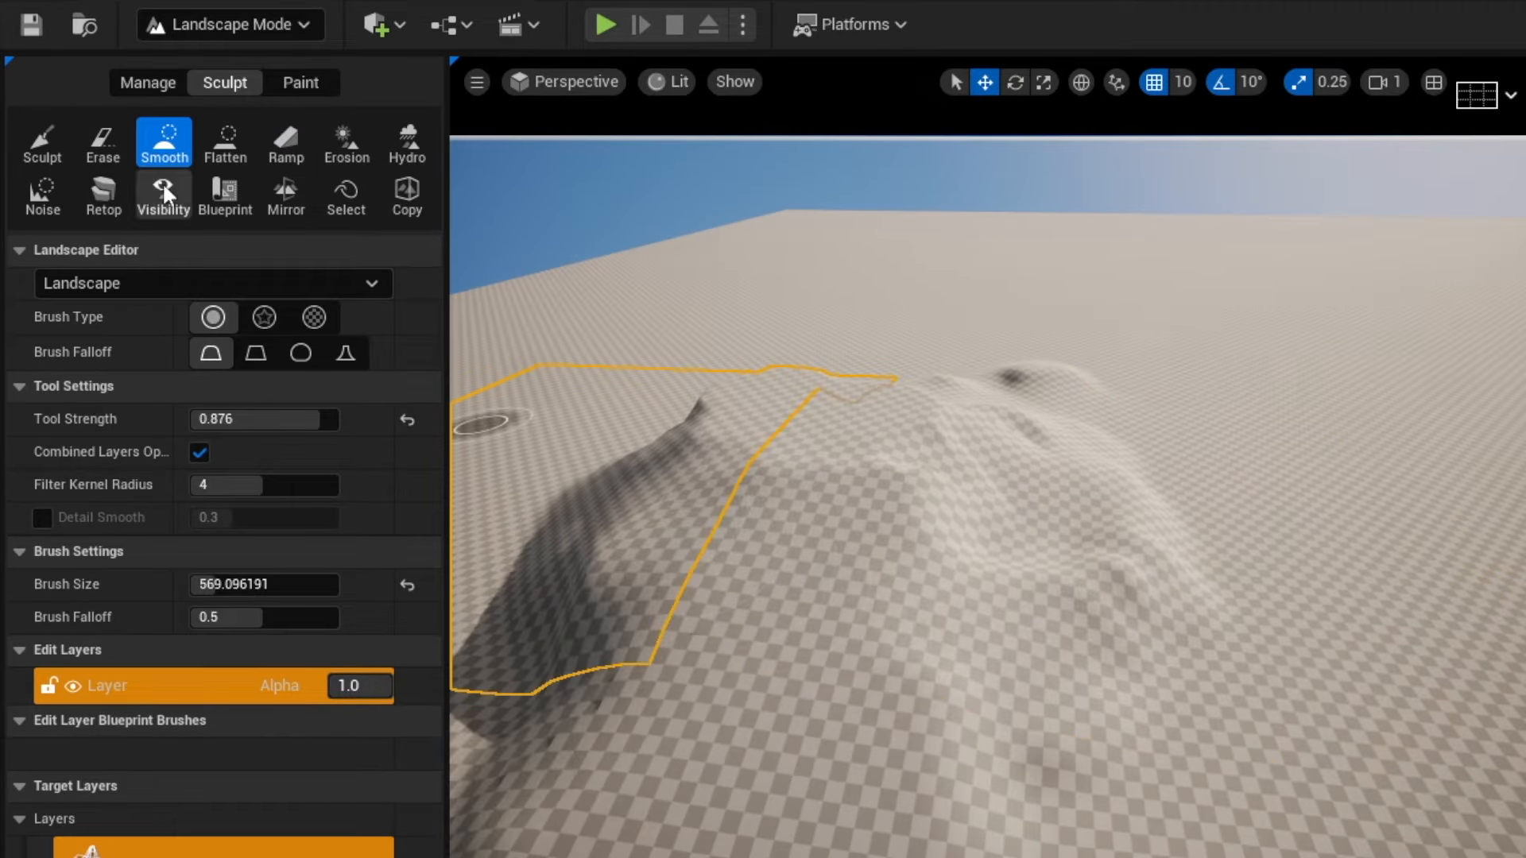
Switch back to the Ramp tool and place a new pair of ramp points along the mound.
click(289, 148)
right_drag(1214, 565, 1317, 537)
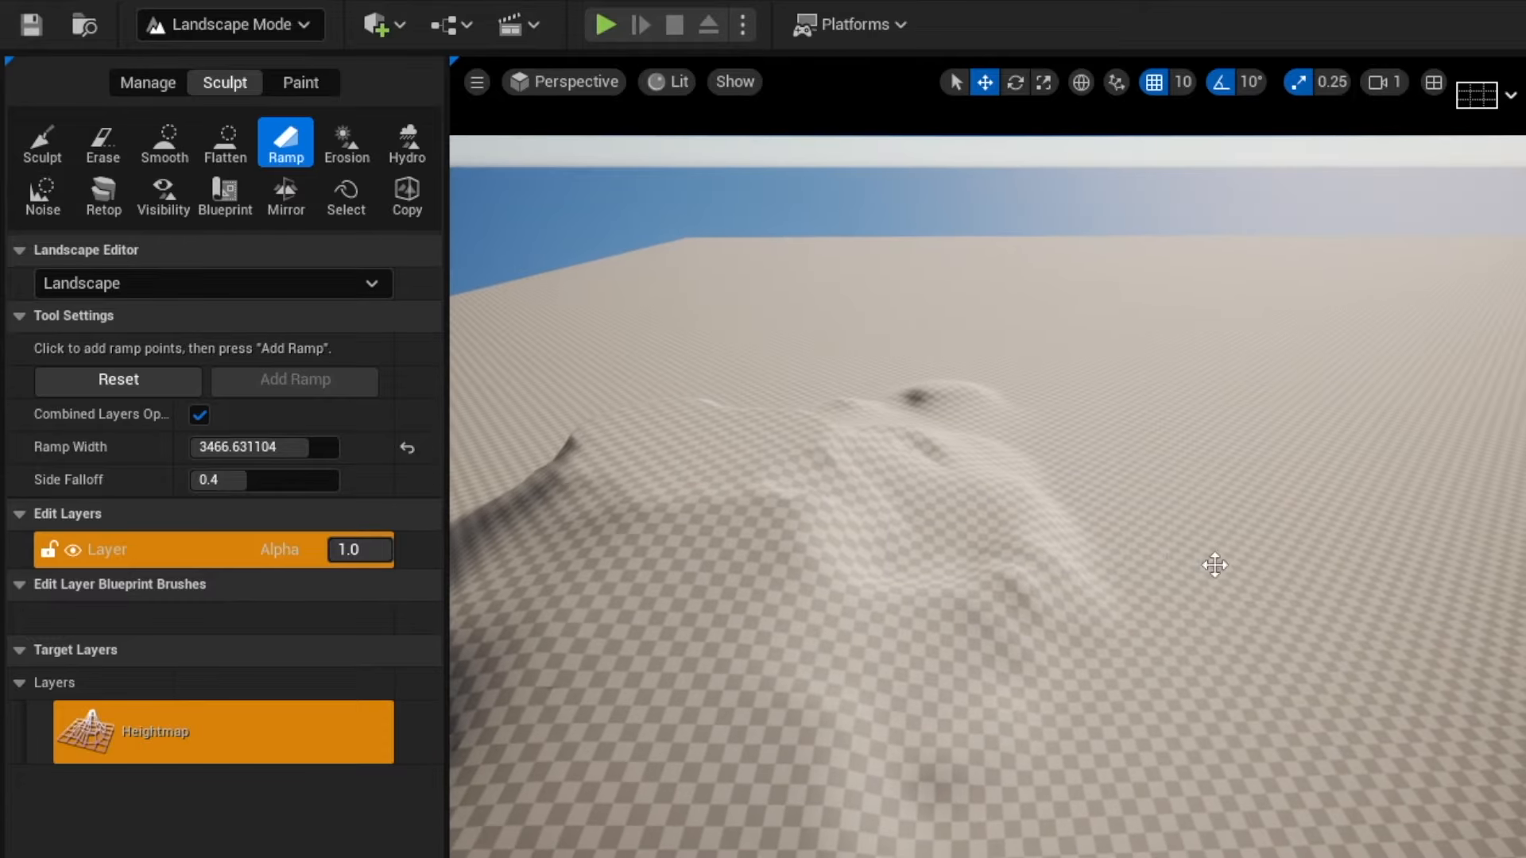
drag(682, 371, 678, 258)
key(Return)
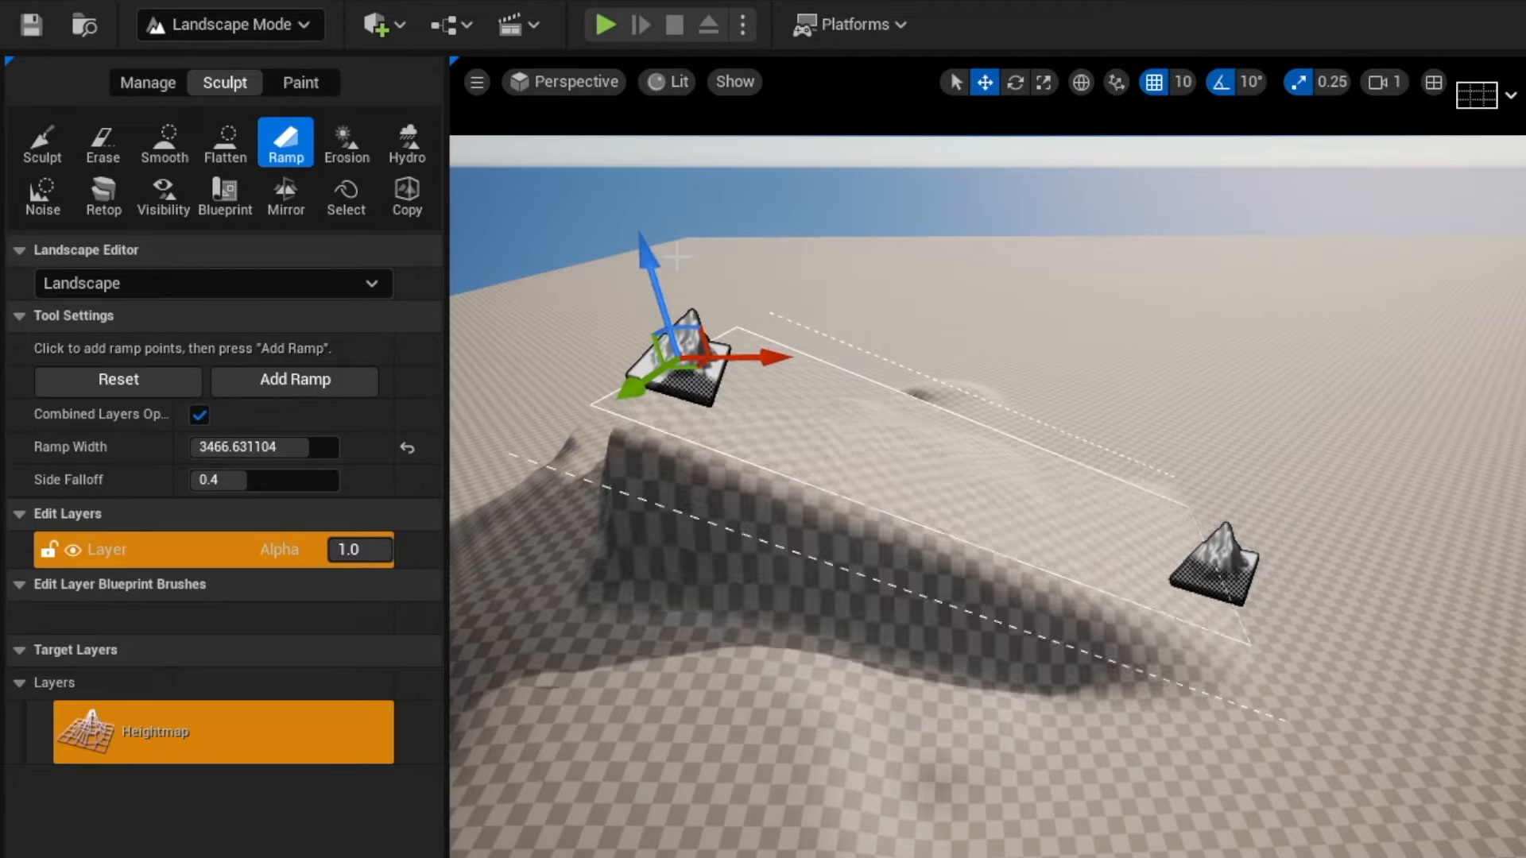
Reposition the ramp's start and end points down the slope and apply the ramp.
click(576, 775)
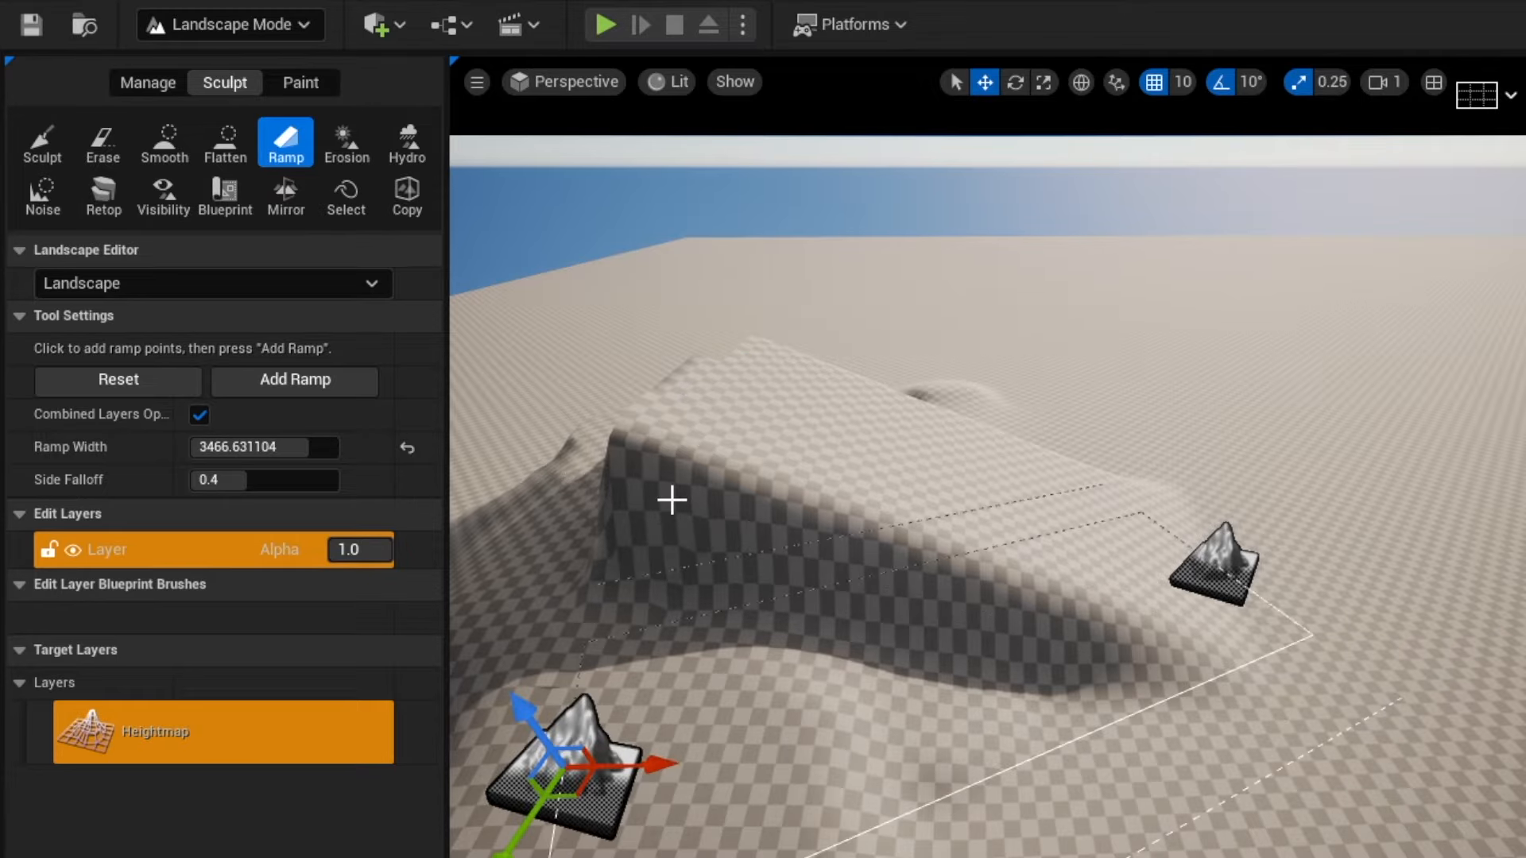
click(644, 452)
click(598, 807)
click(646, 429)
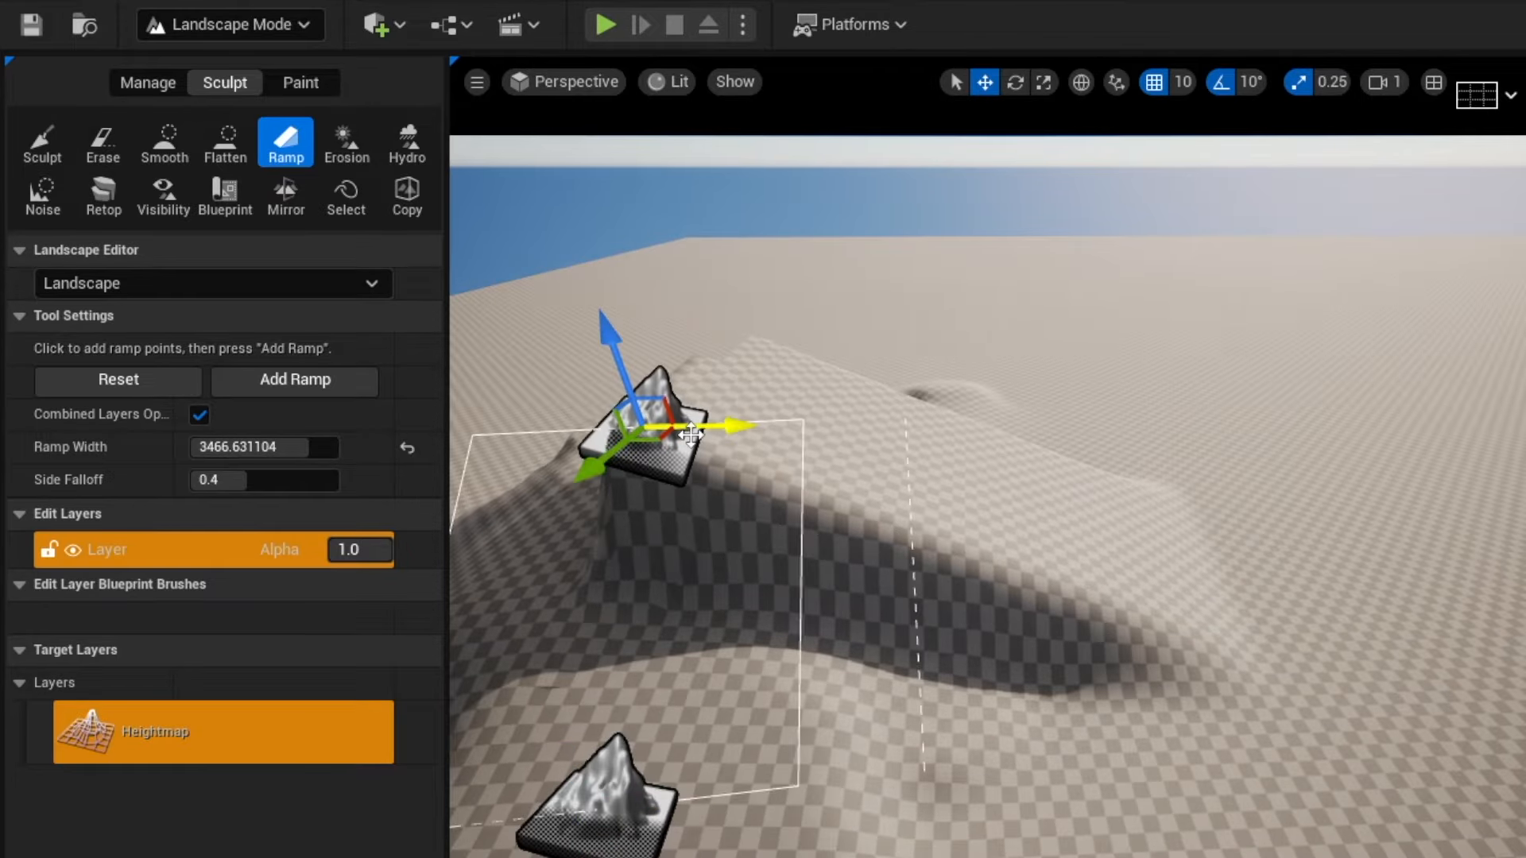
key(Return)
Create another ramp with a Ramp Width of about 1962 running from the flat ground up to the ridge.
right_drag(701, 467, 579, 508)
click(270, 155)
click(244, 147)
click(280, 150)
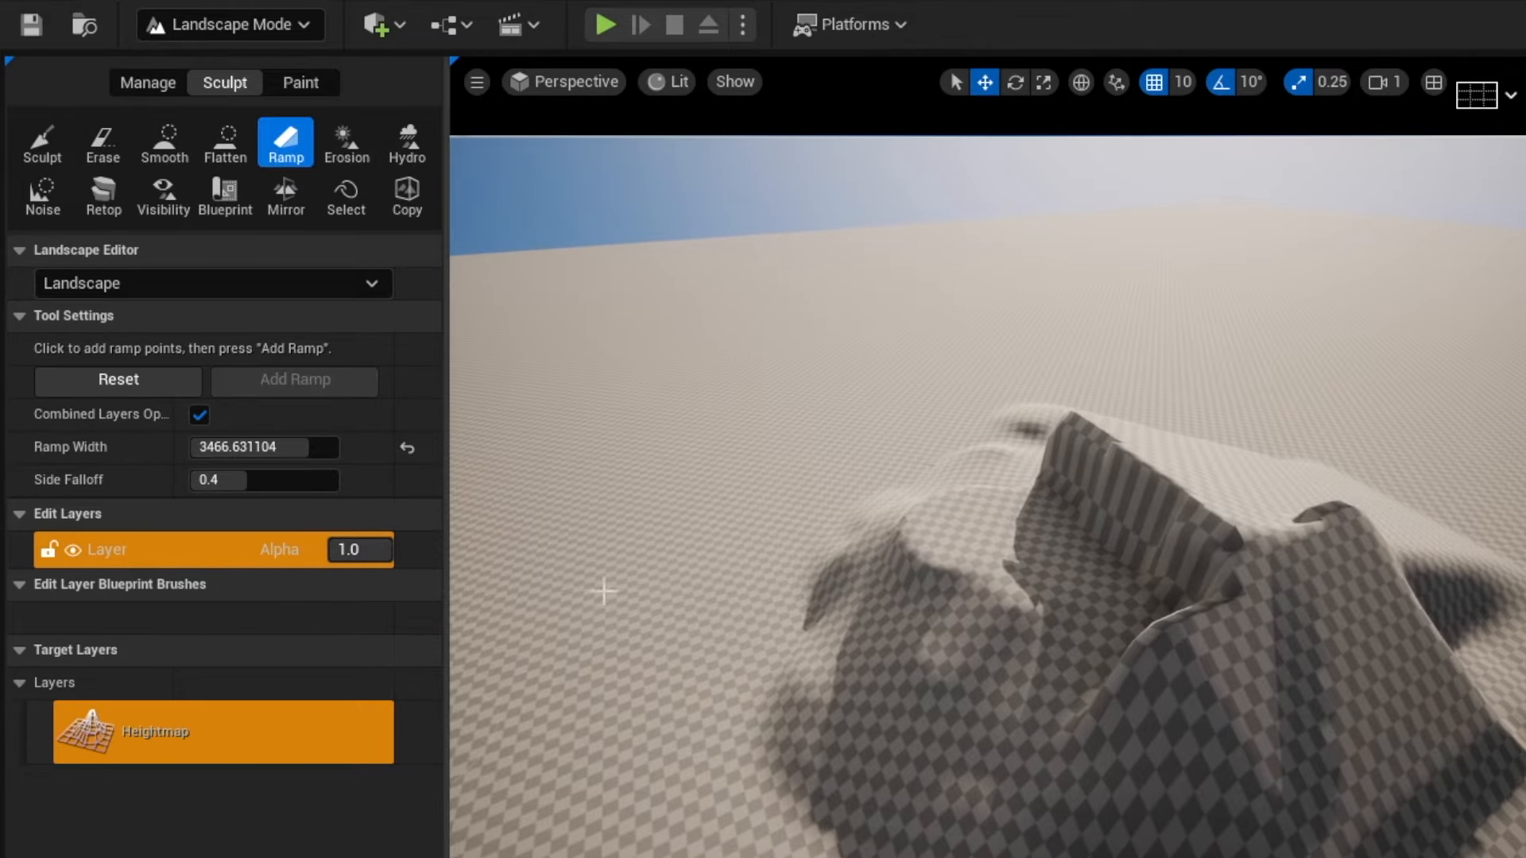
click(1205, 559)
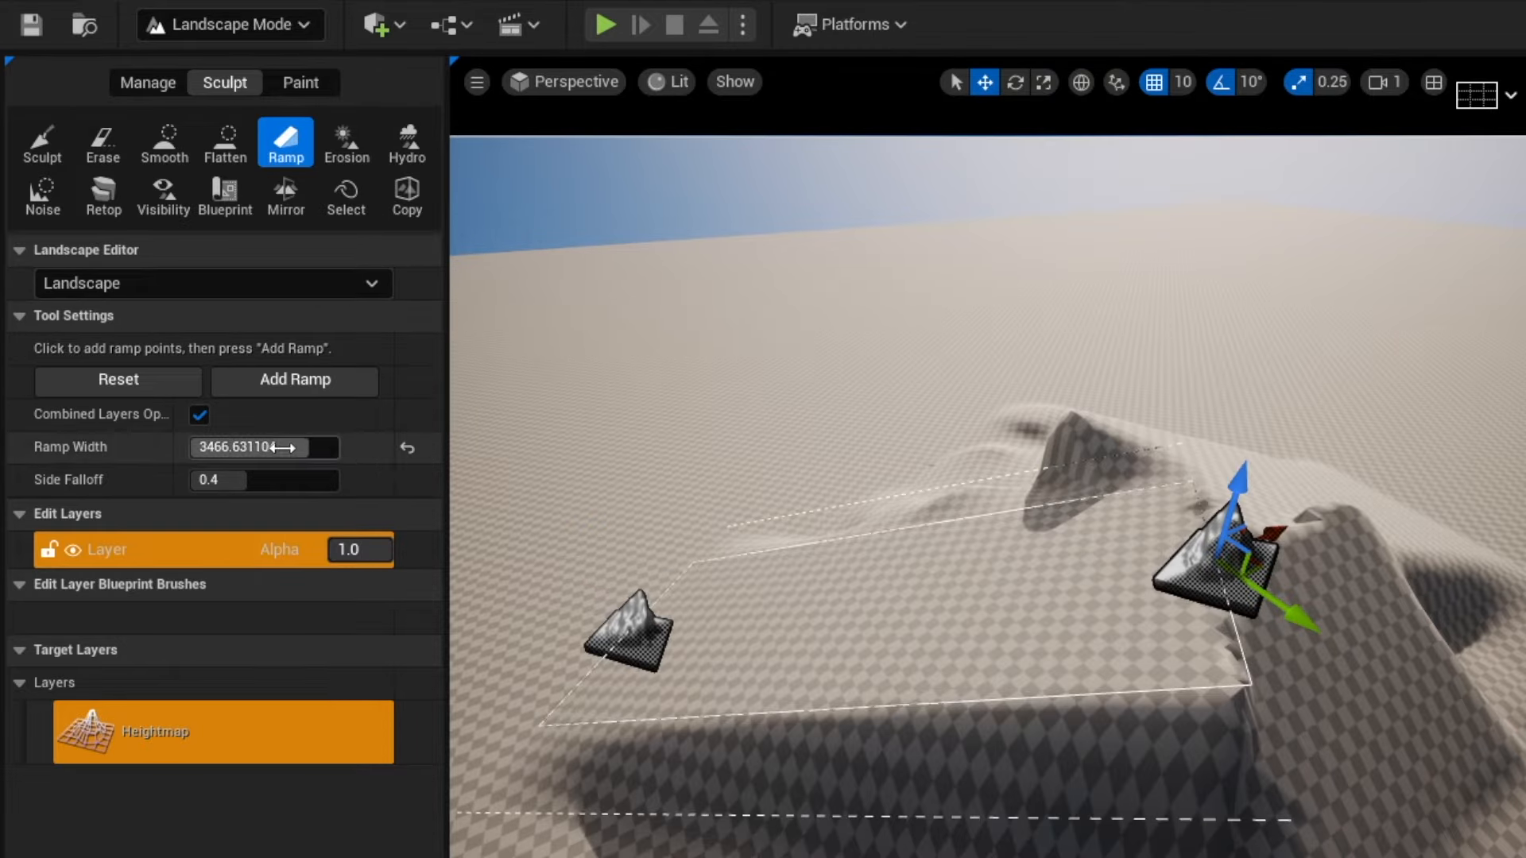
mouse_move(279, 447)
mouse_down()
mouse_move(239, 447)
mouse_move(254, 447)
mouse_up()
click(779, 489)
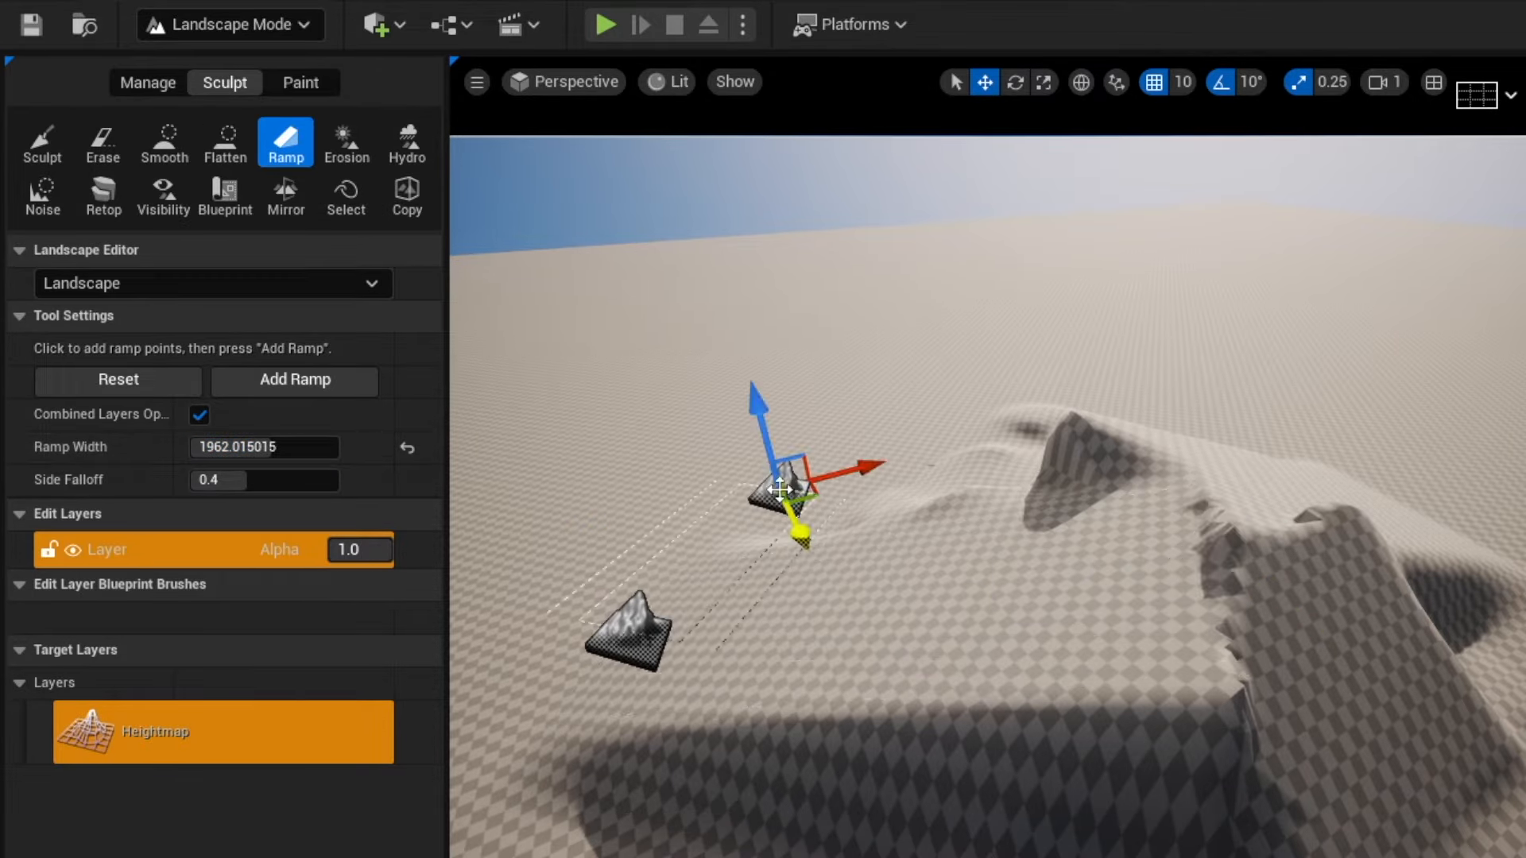
click(1059, 457)
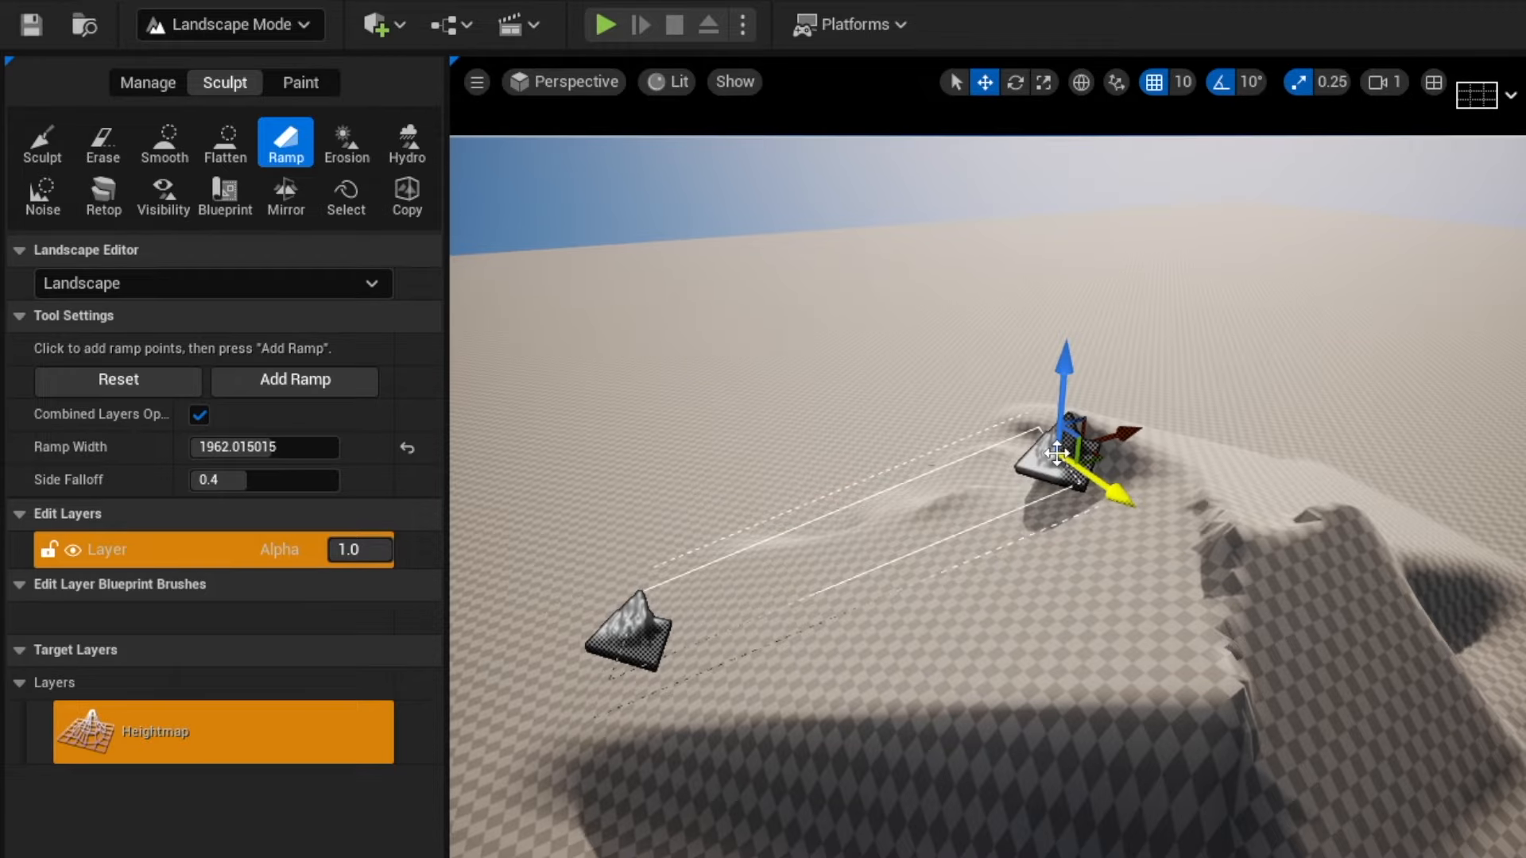
Smooth the ramp's edges and the rough ridge with the Smooth tool.
click(164, 143)
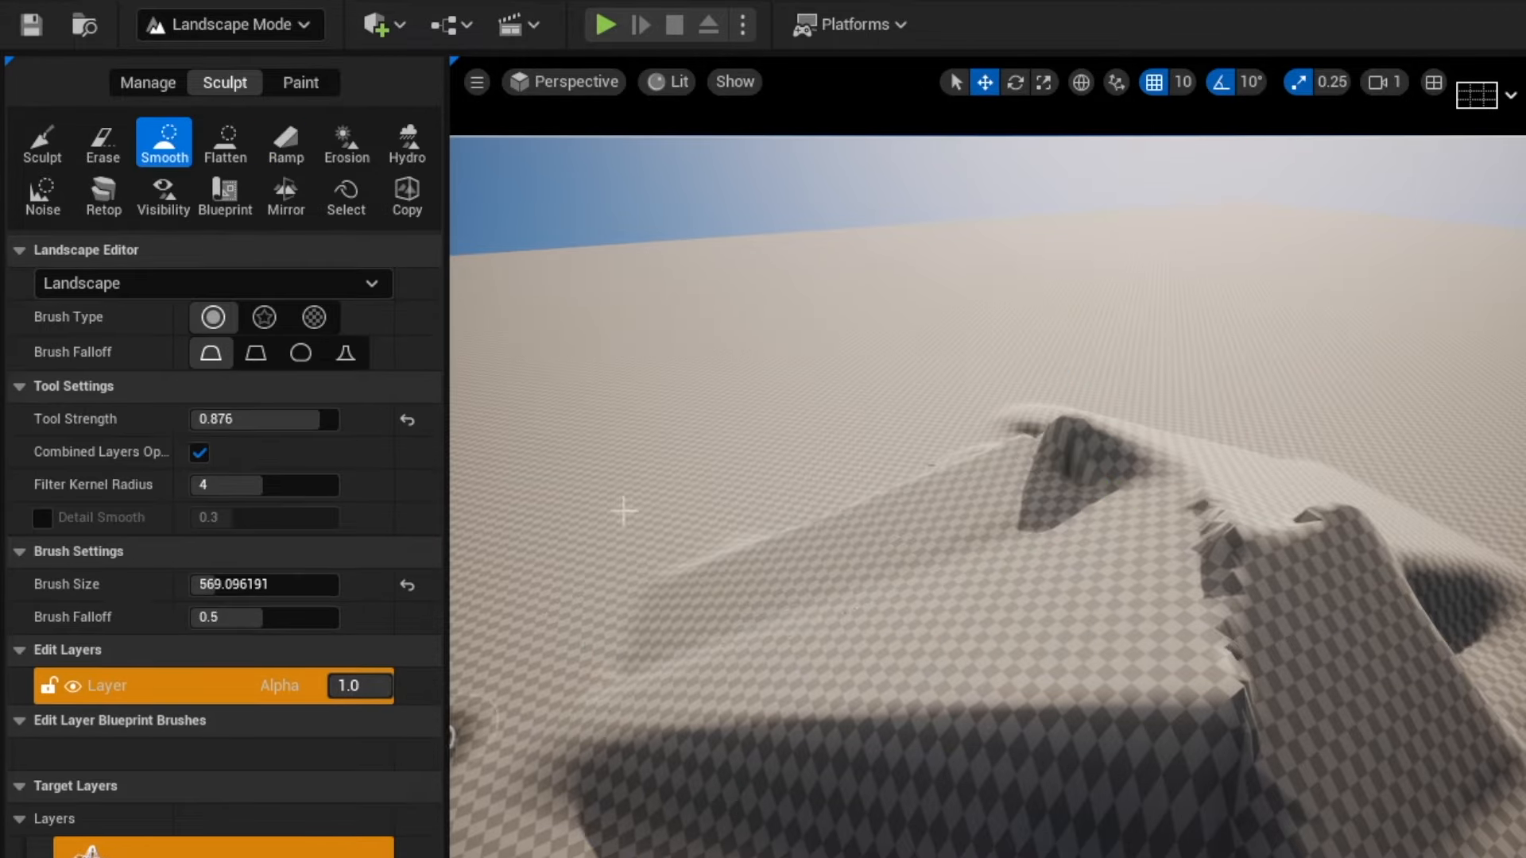
mouse_move(1287, 561)
mouse_down()
mouse_move(1277, 511)
mouse_move(1148, 487)
mouse_move(1280, 688)
mouse_move(1412, 576)
mouse_up()
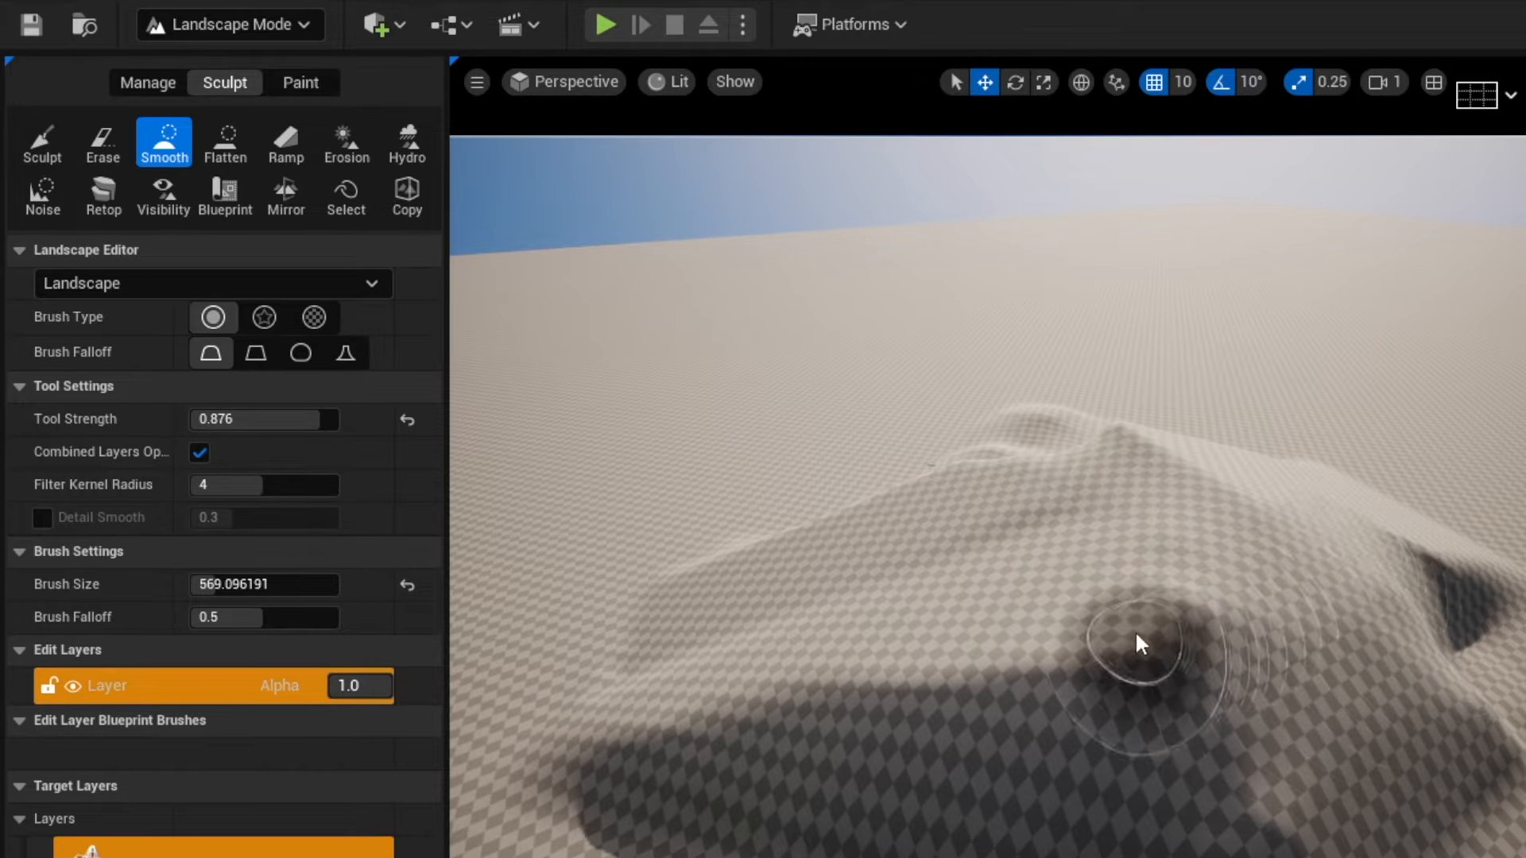
mouse_move(1137, 640)
right_down()
mouse_move(1239, 700)
mouse_move(1136, 631)
mouse_move(1065, 612)
right_up()
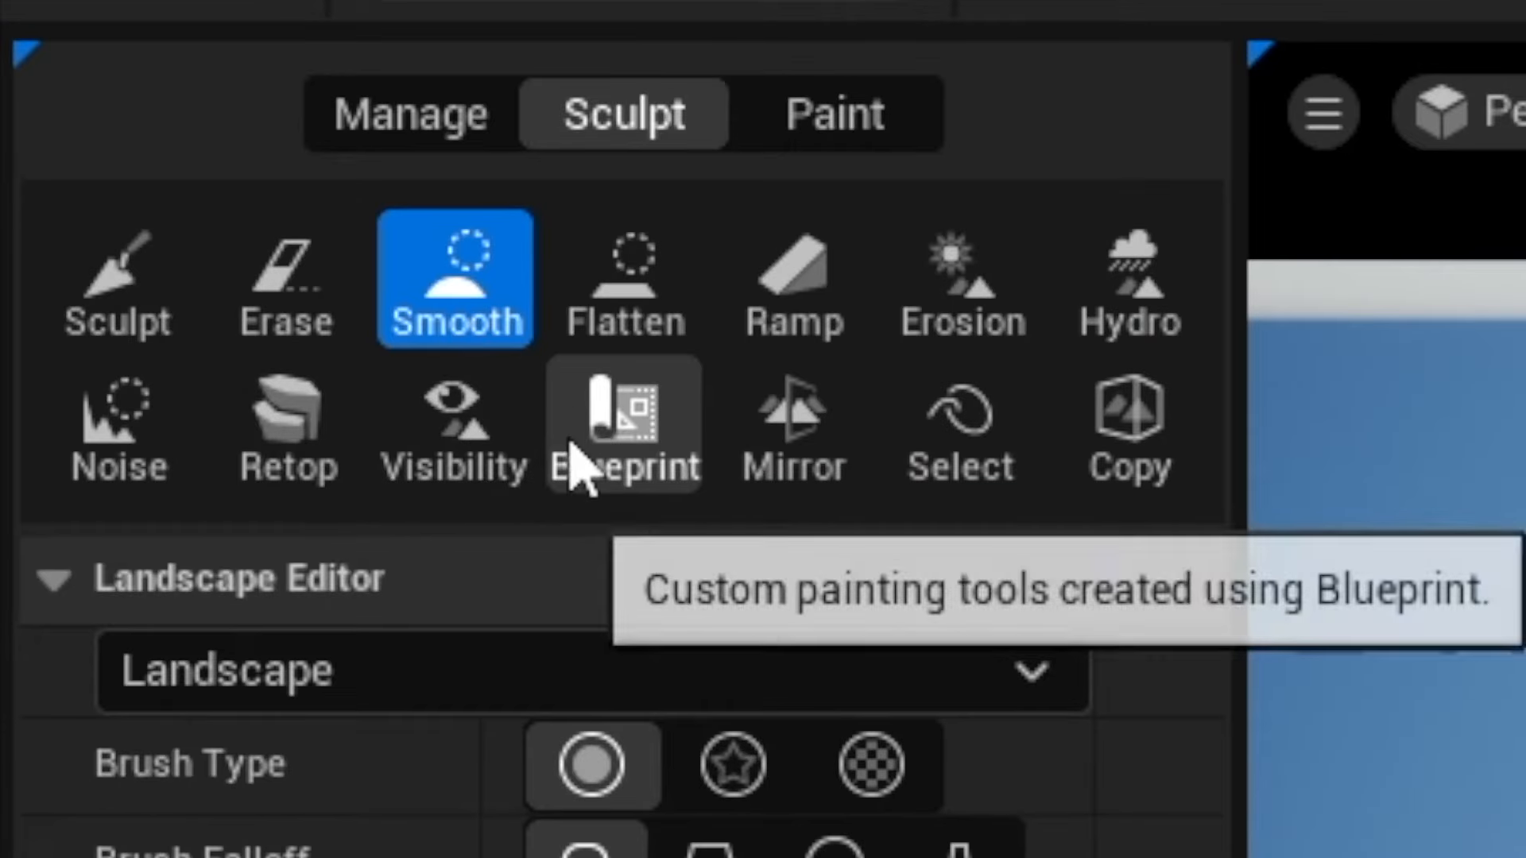
Examine the Landscape's details information, scrolling through its properties.
click(223, 194)
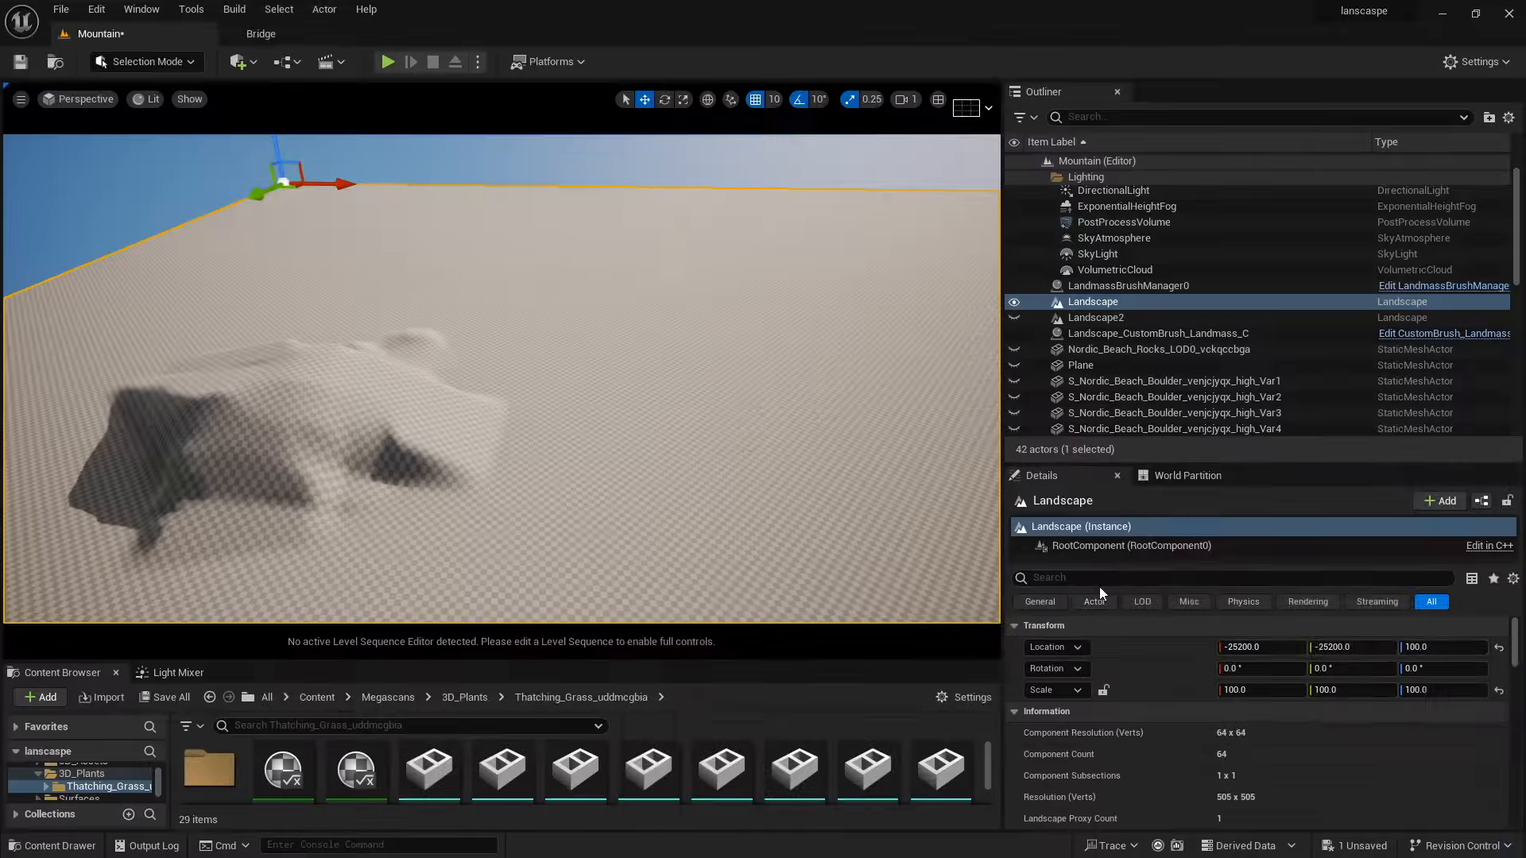
scroll(1085, 687, down, 5)
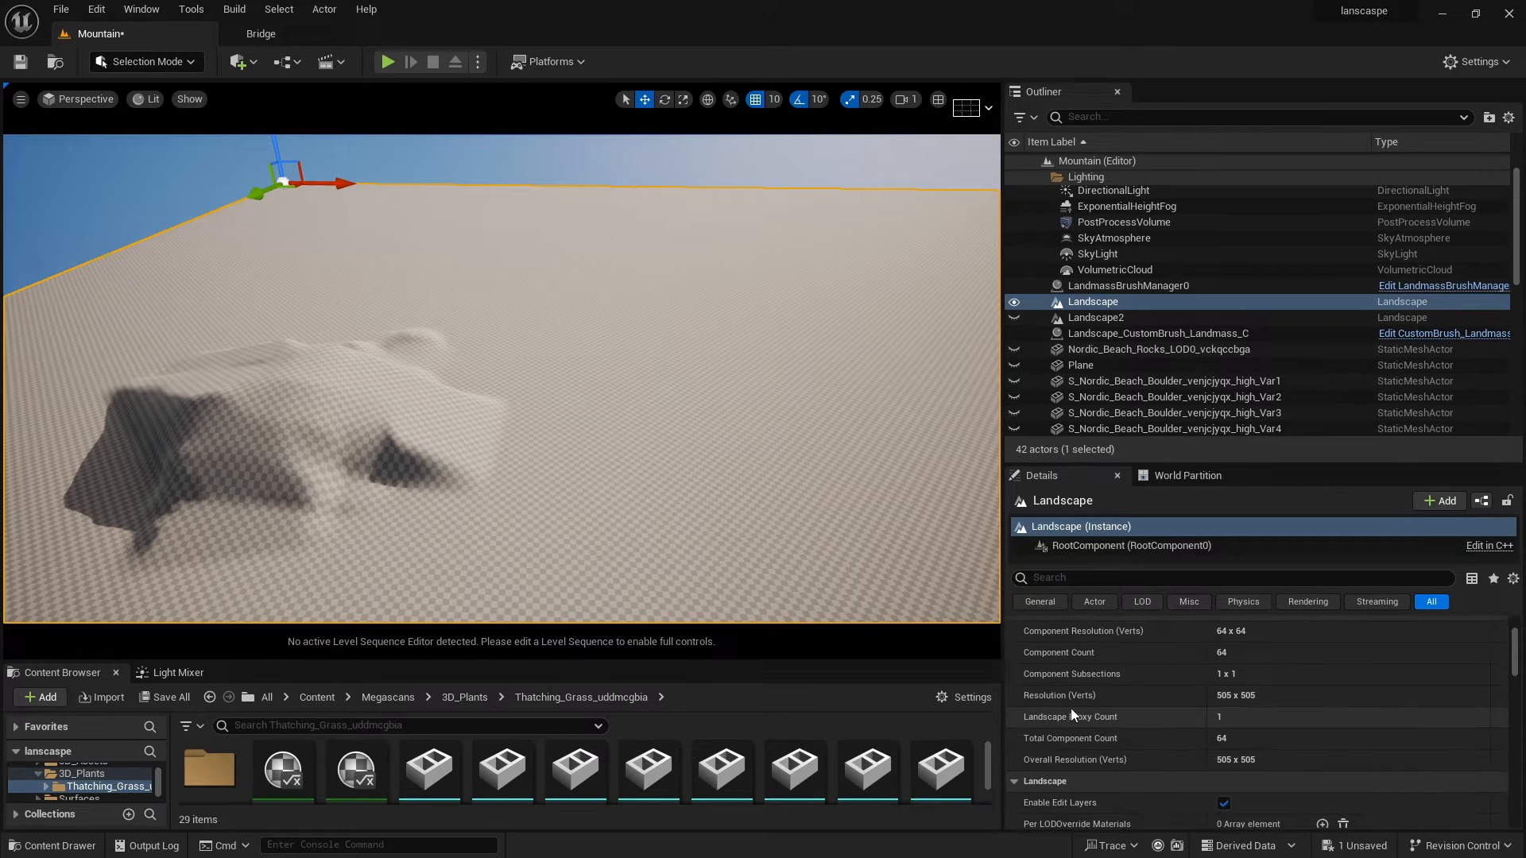
scroll(1052, 771, down, 1)
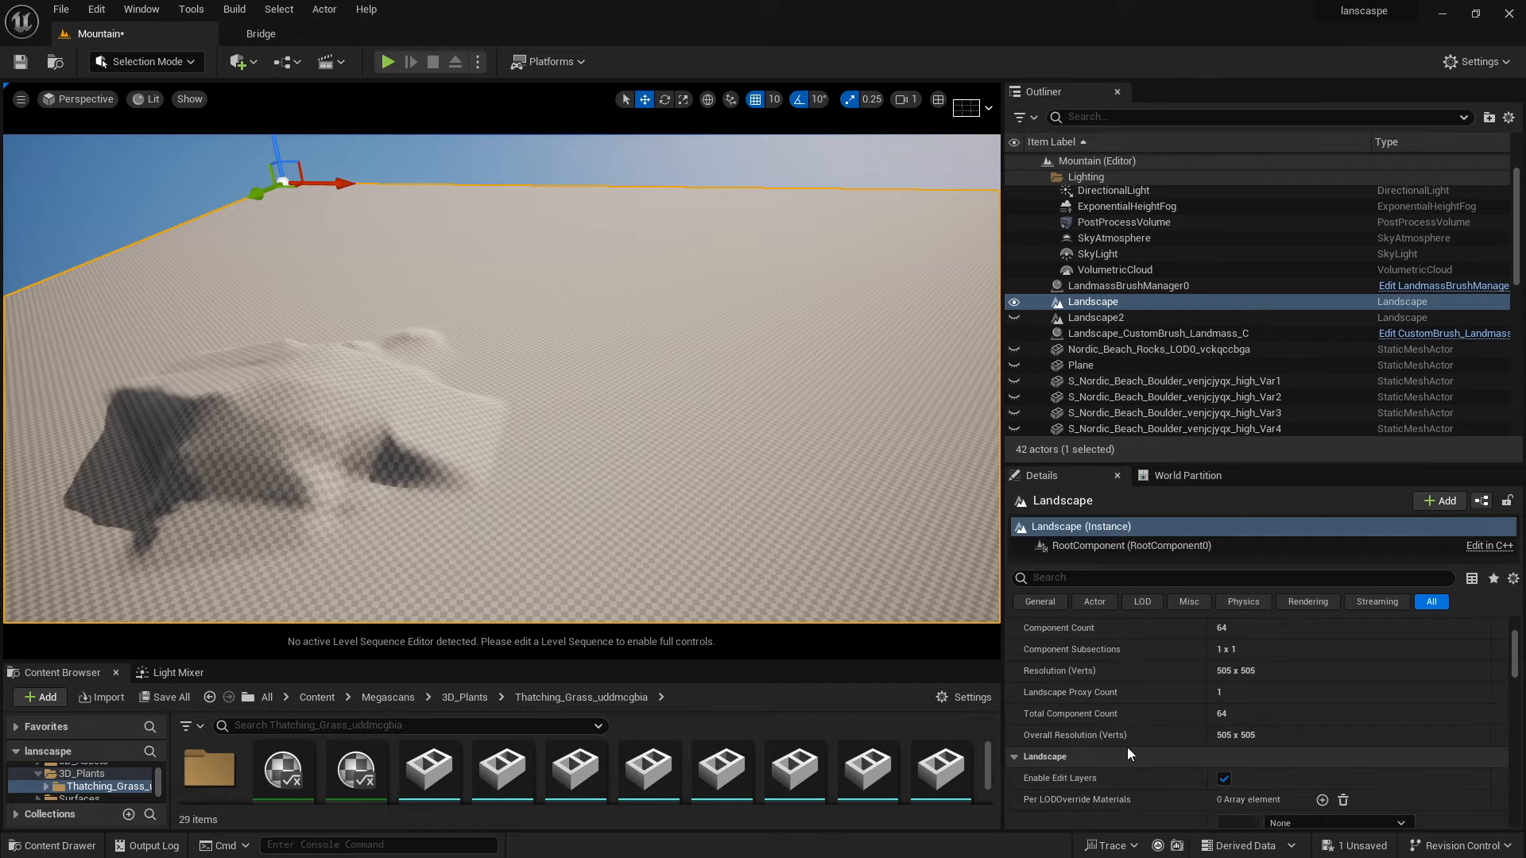
Return to Landscape Mode and choose CustomBrush_Landmass as the Blueprint tool's brush.
click(147, 61)
click(139, 106)
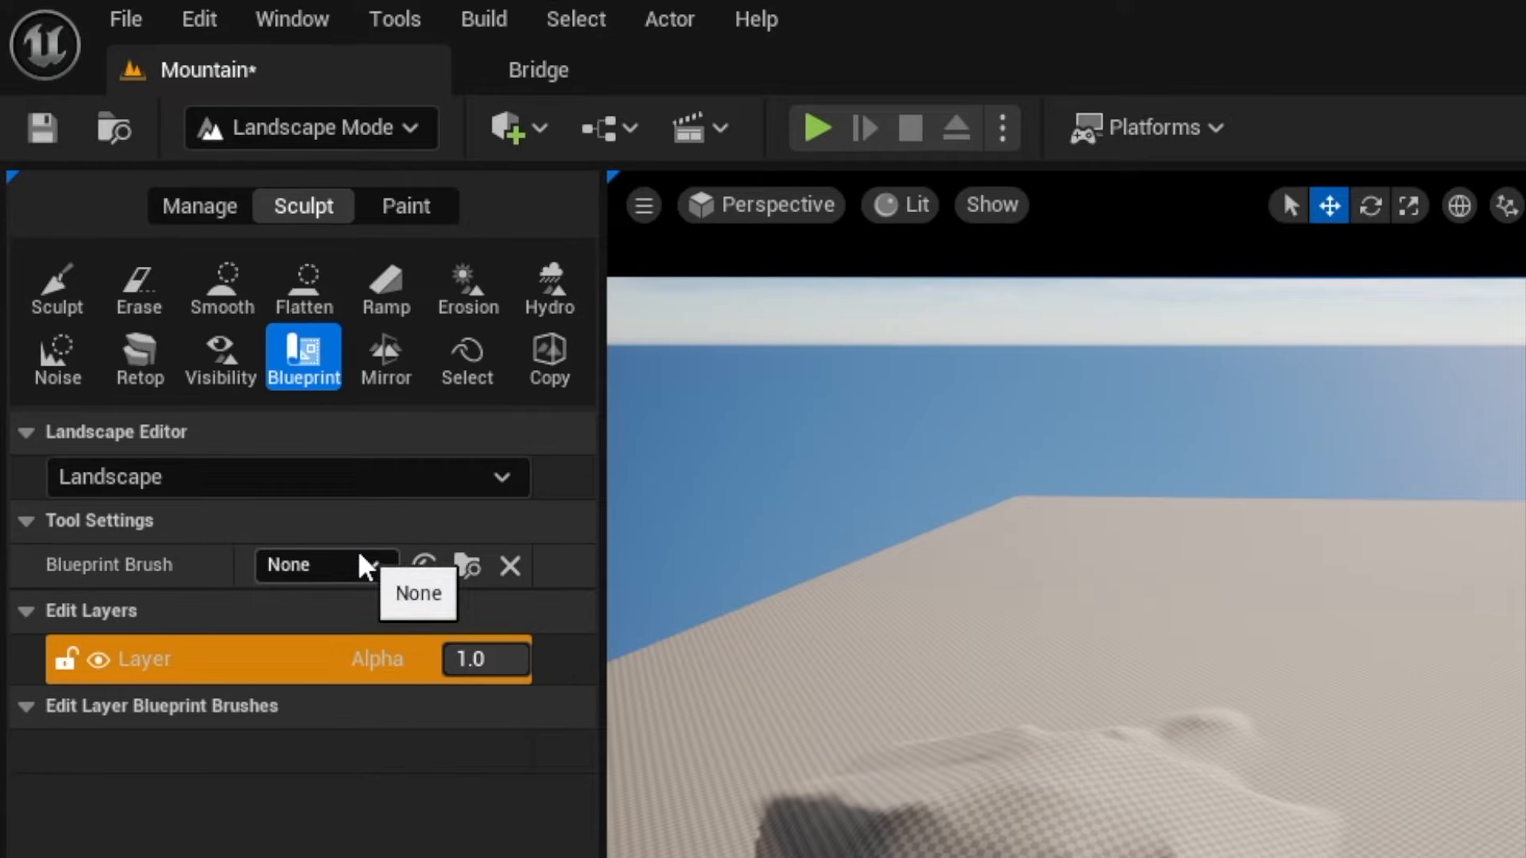
click(364, 567)
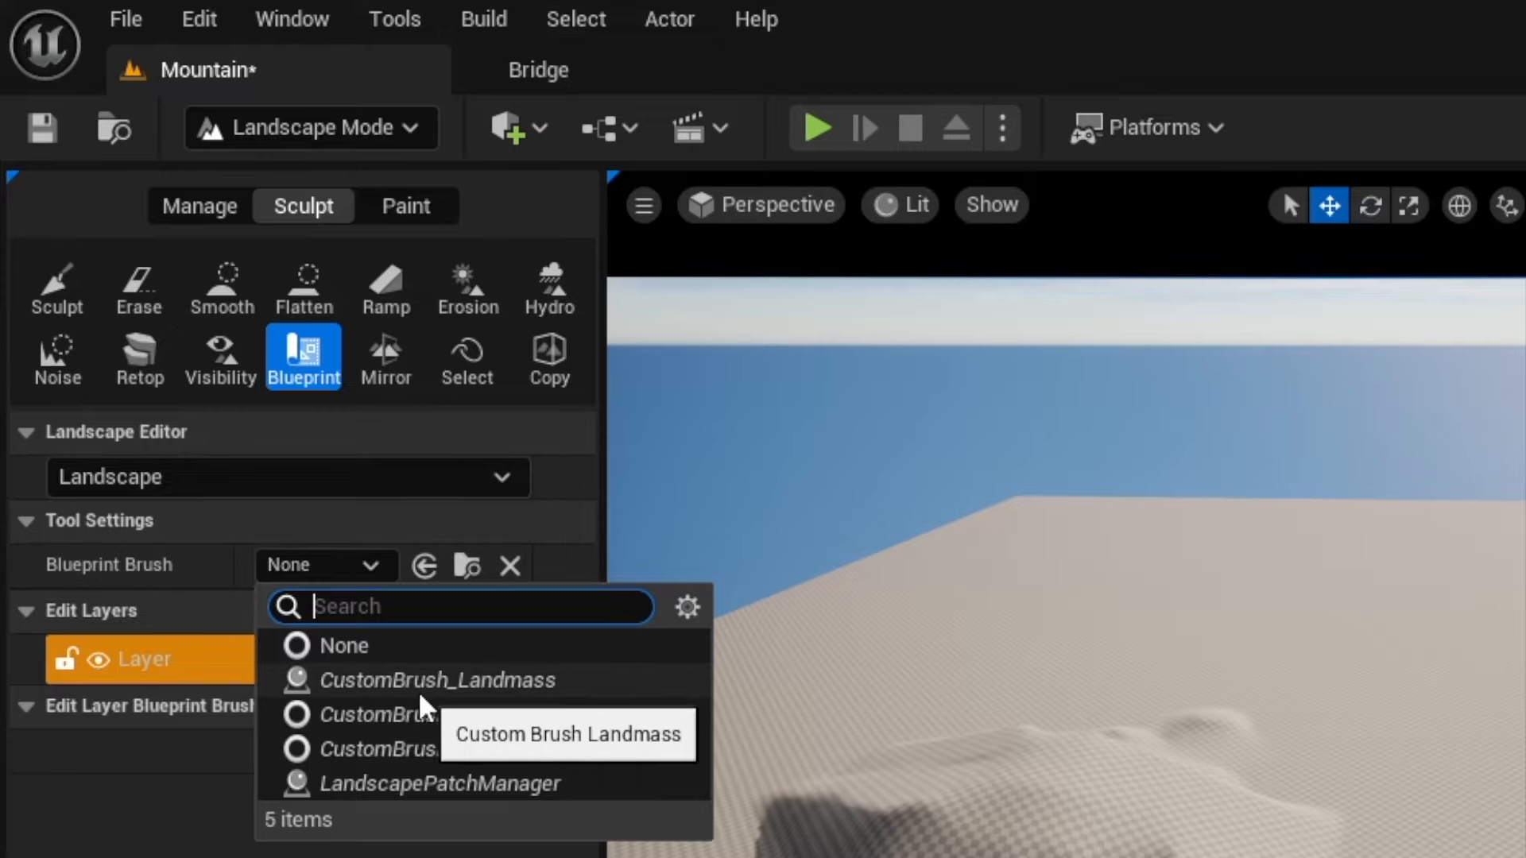
click(477, 680)
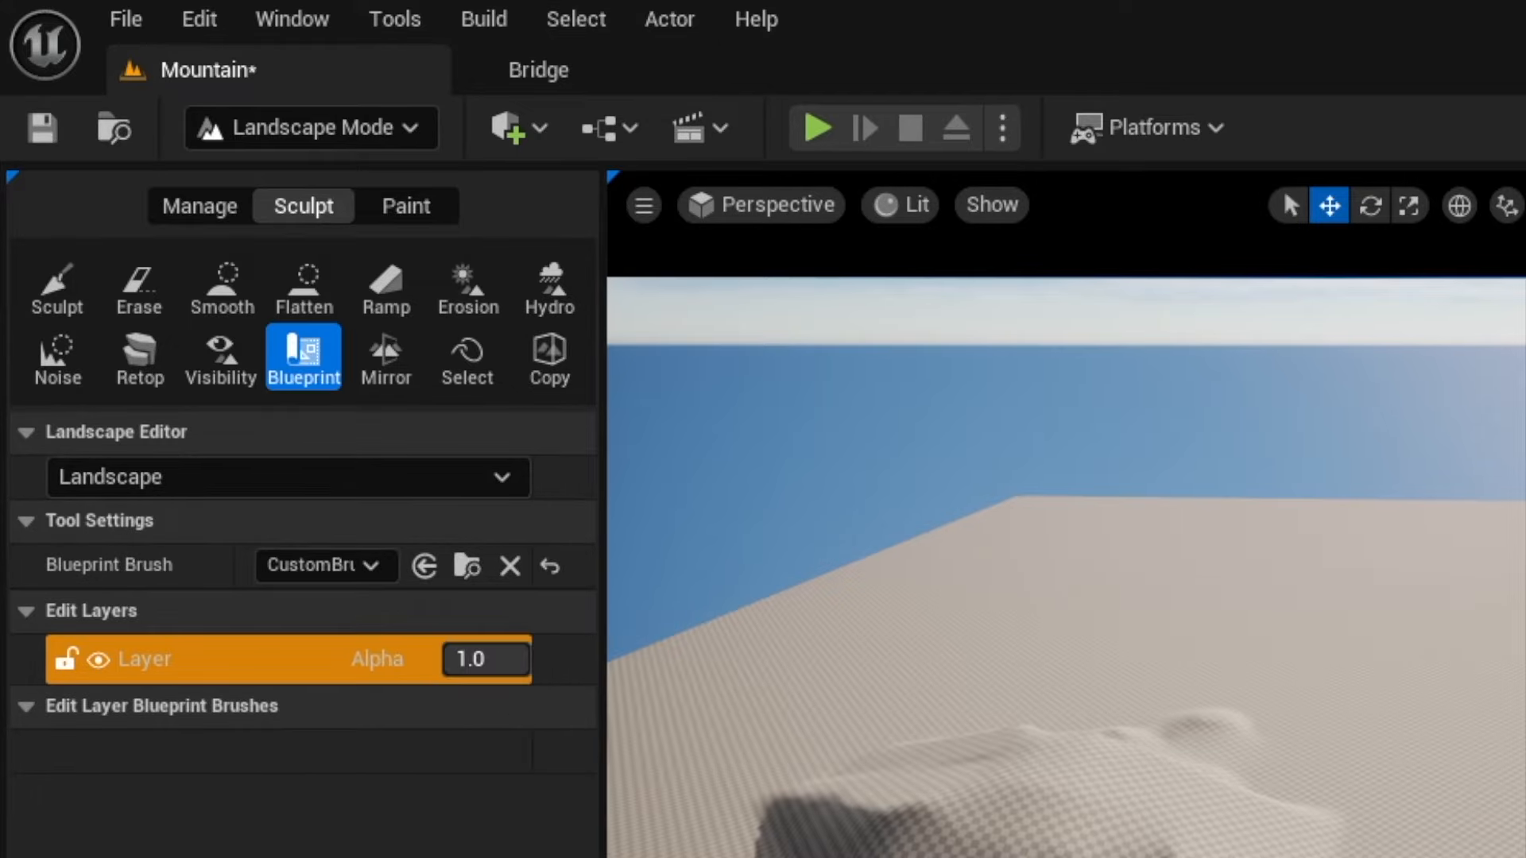
Place the Landmass custom brush on the landscape and raise it into a mountain shape.
click(784, 365)
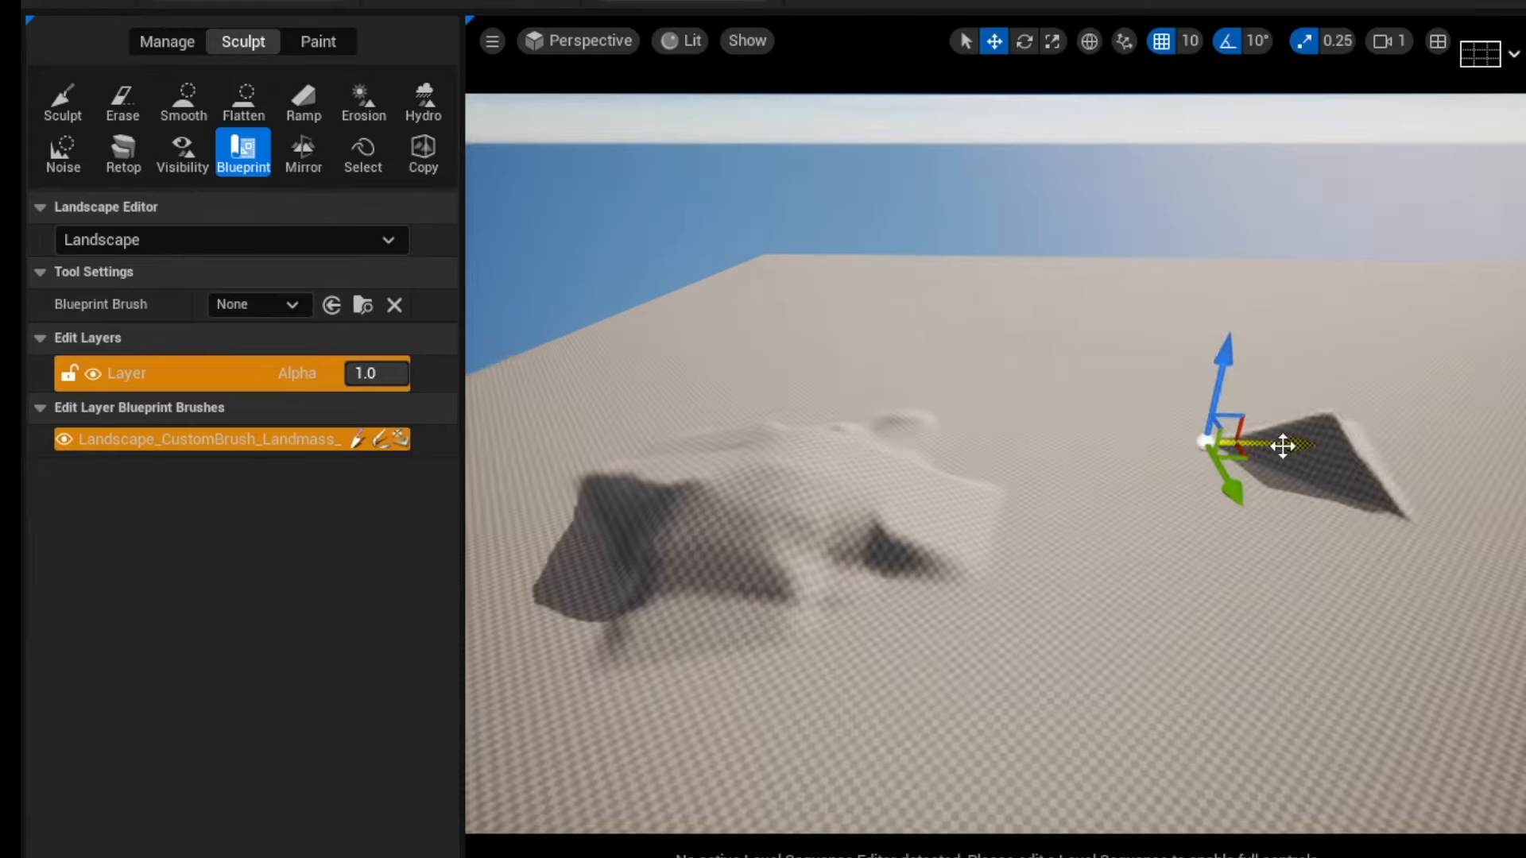
right_drag(833, 367, 680, 322)
key(d)
mouse_move(1156, 496)
mouse_down()
mouse_move(1158, 292)
mouse_move(1157, 377)
mouse_up()
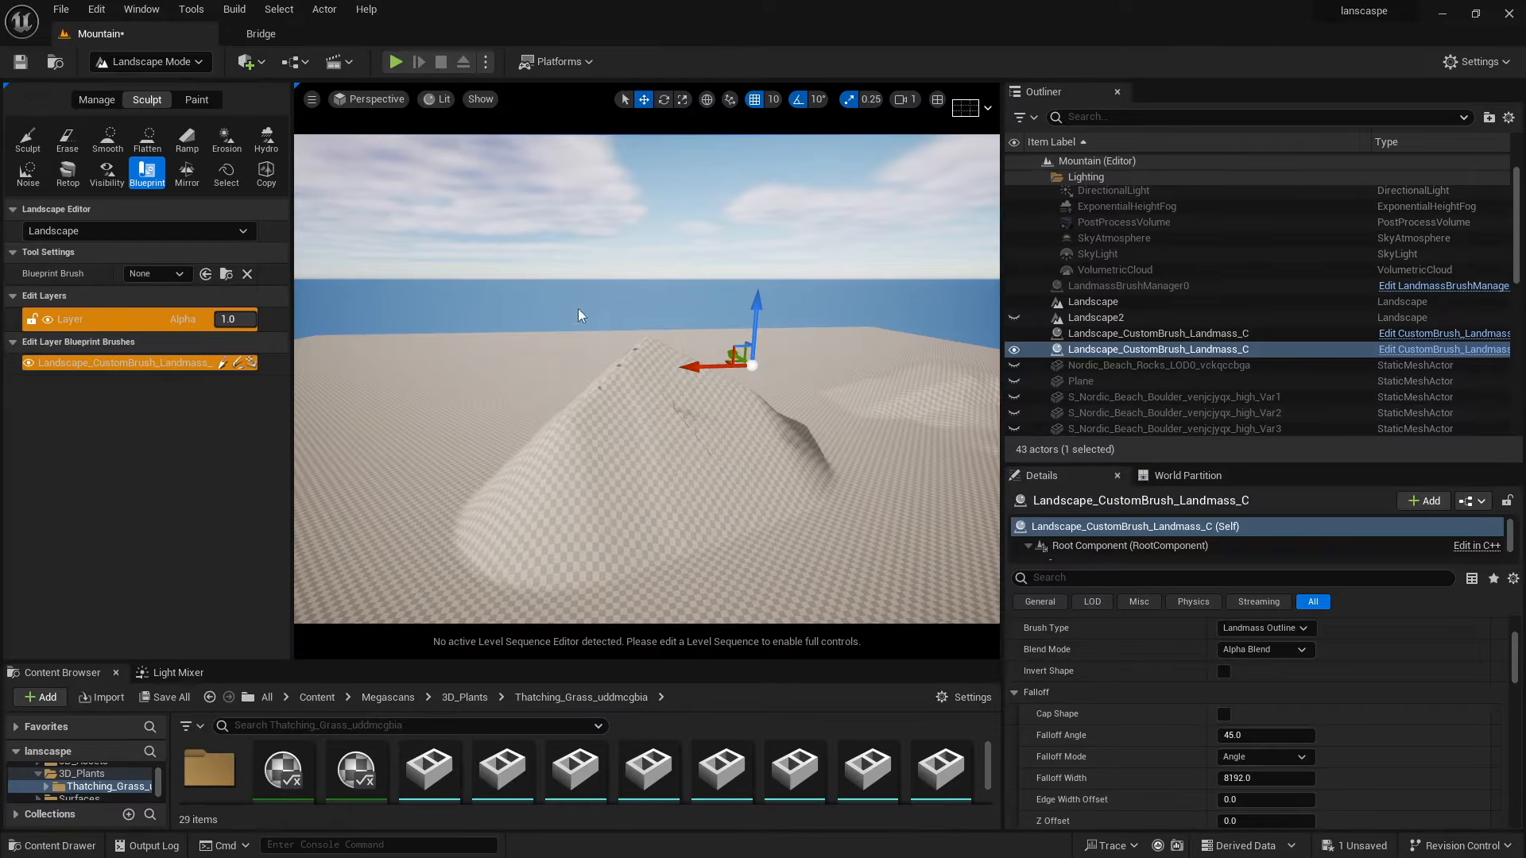
Select the Landmass brush, move it over the mound, and open its Brush Type options.
click(403, 364)
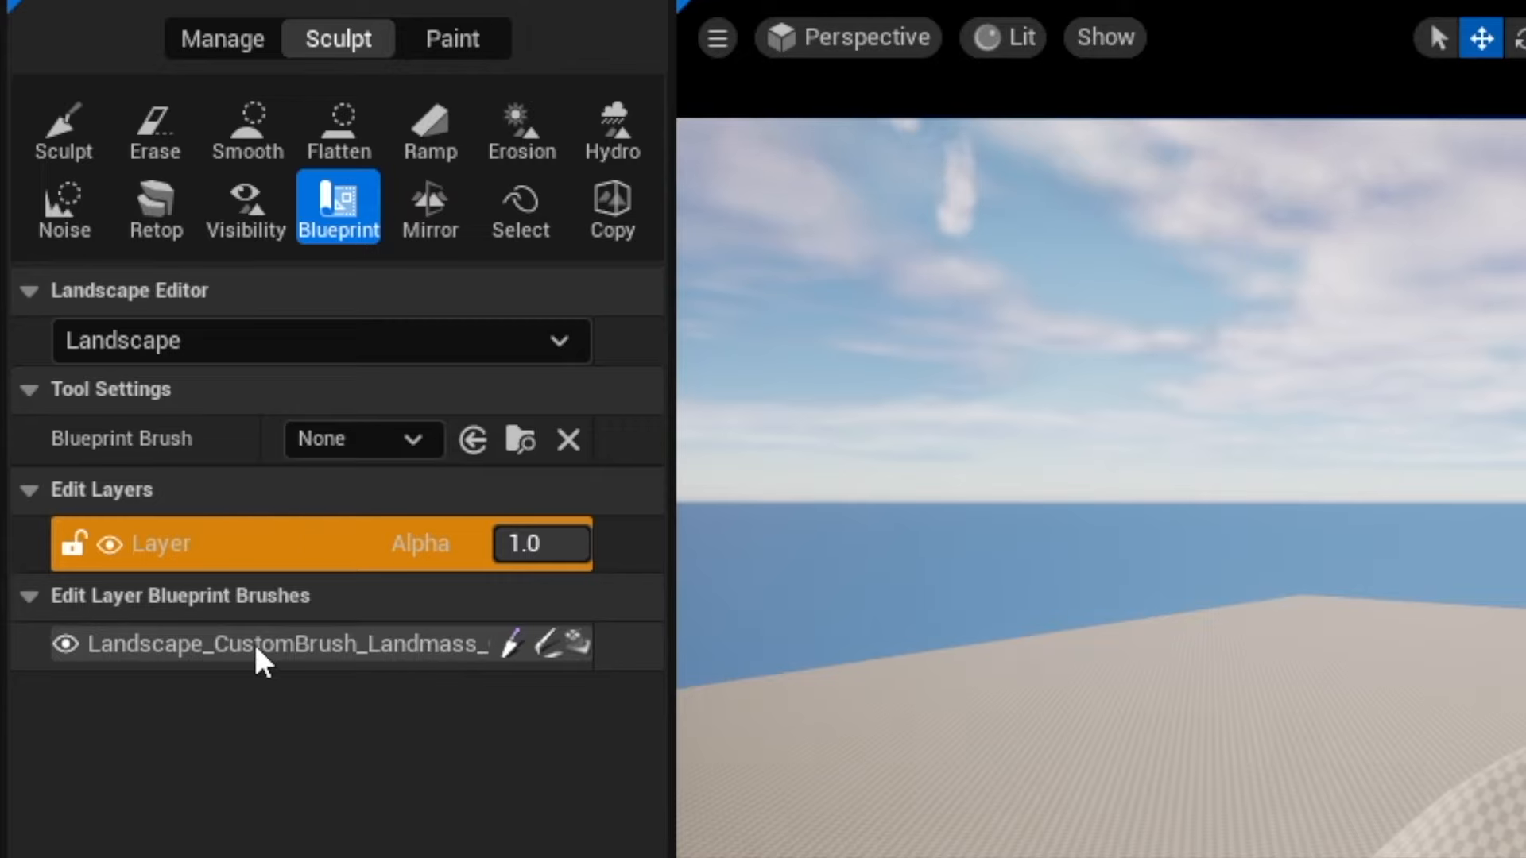
click(256, 645)
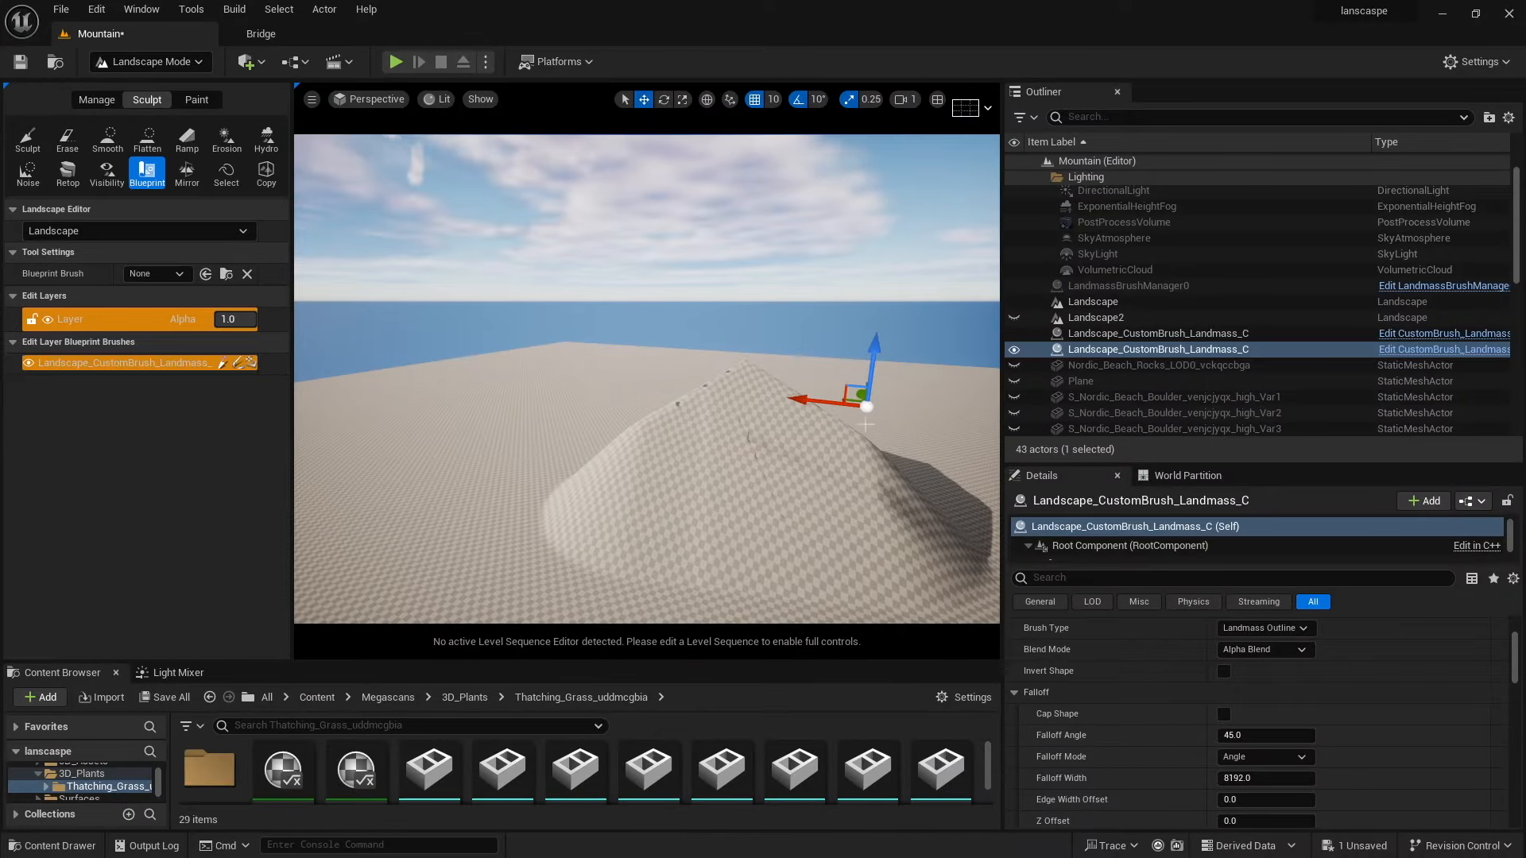
mouse_move(864, 409)
mouse_down()
mouse_move(623, 383)
mouse_move(589, 358)
mouse_move(640, 362)
mouse_up()
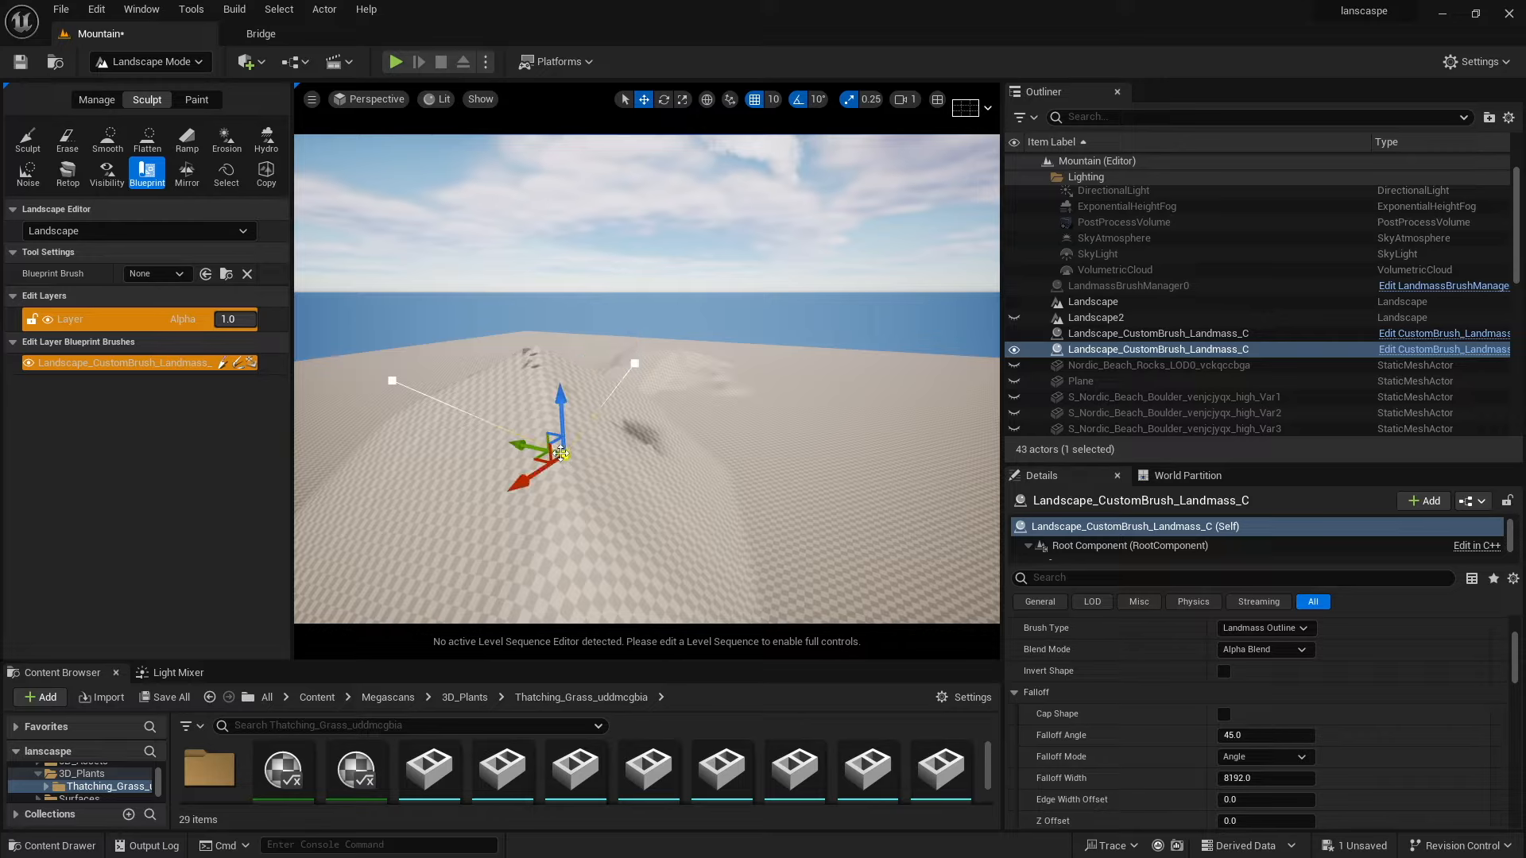
mouse_move(515, 480)
mouse_down()
mouse_move(452, 538)
mouse_move(367, 572)
mouse_up()
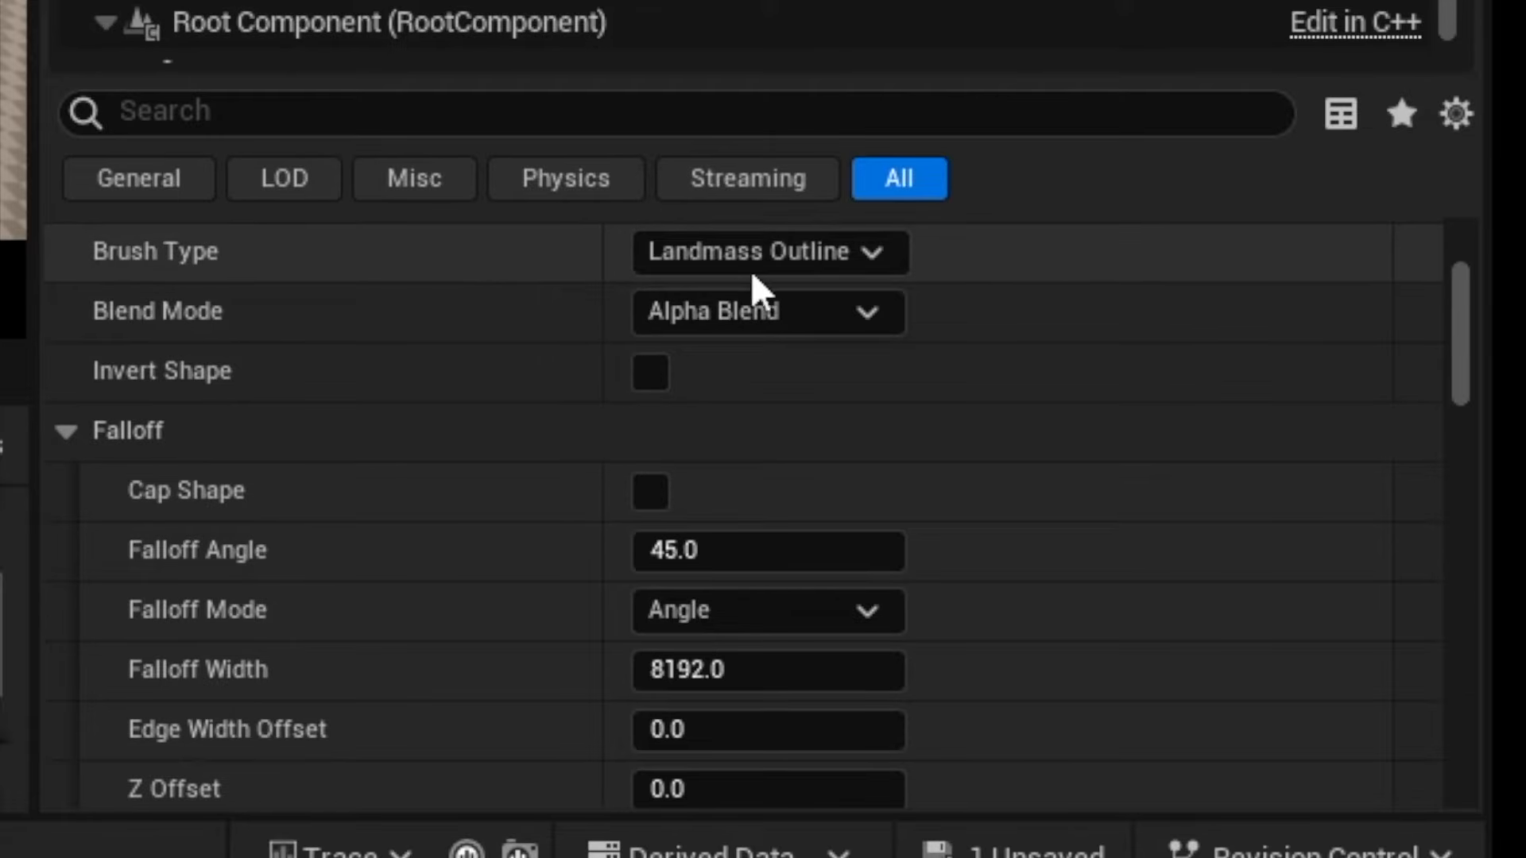
click(751, 252)
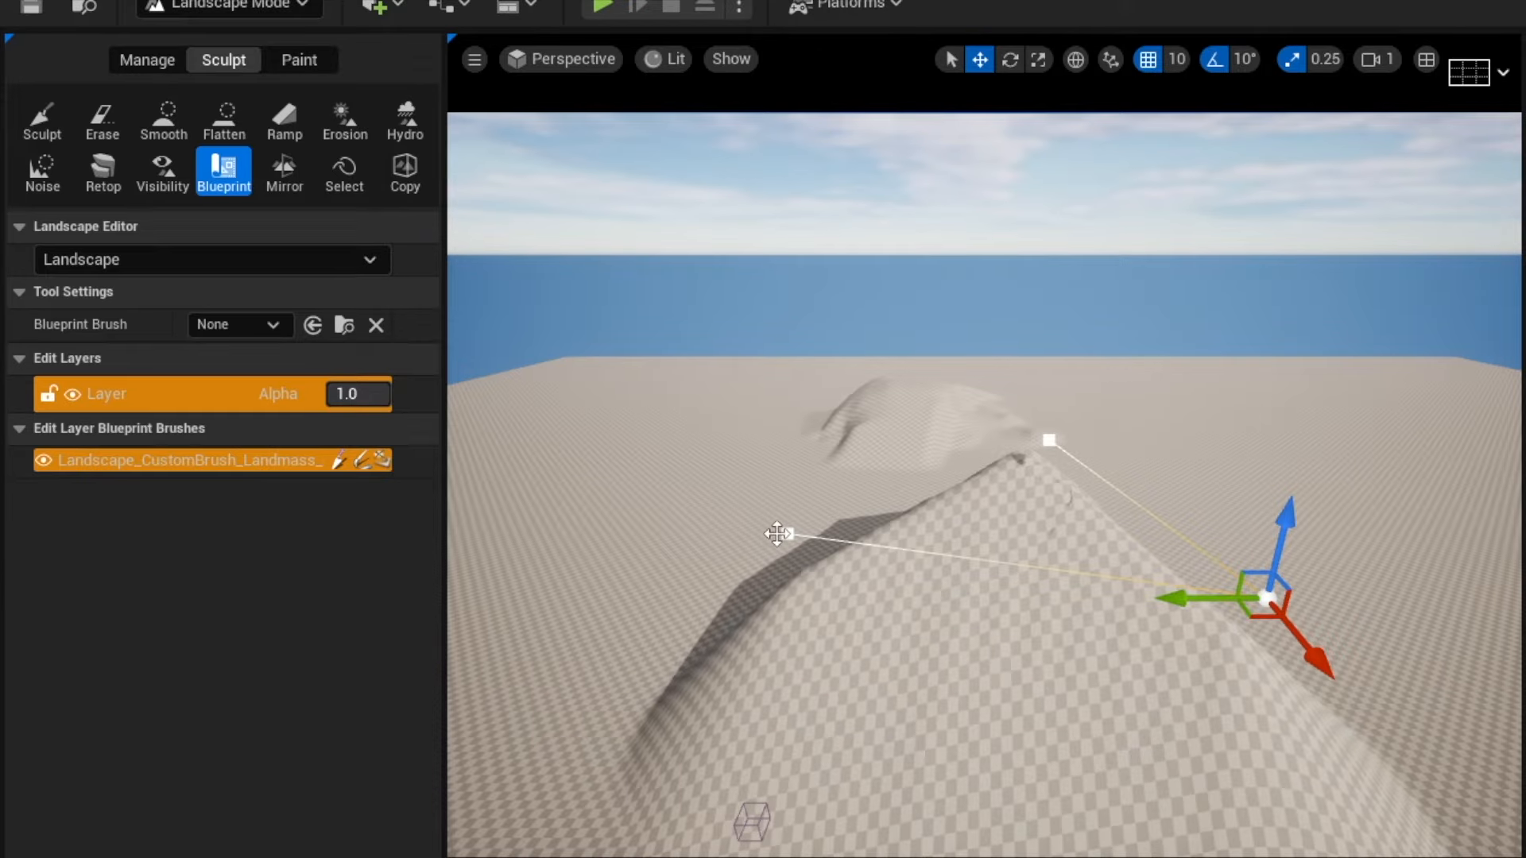
click(787, 534)
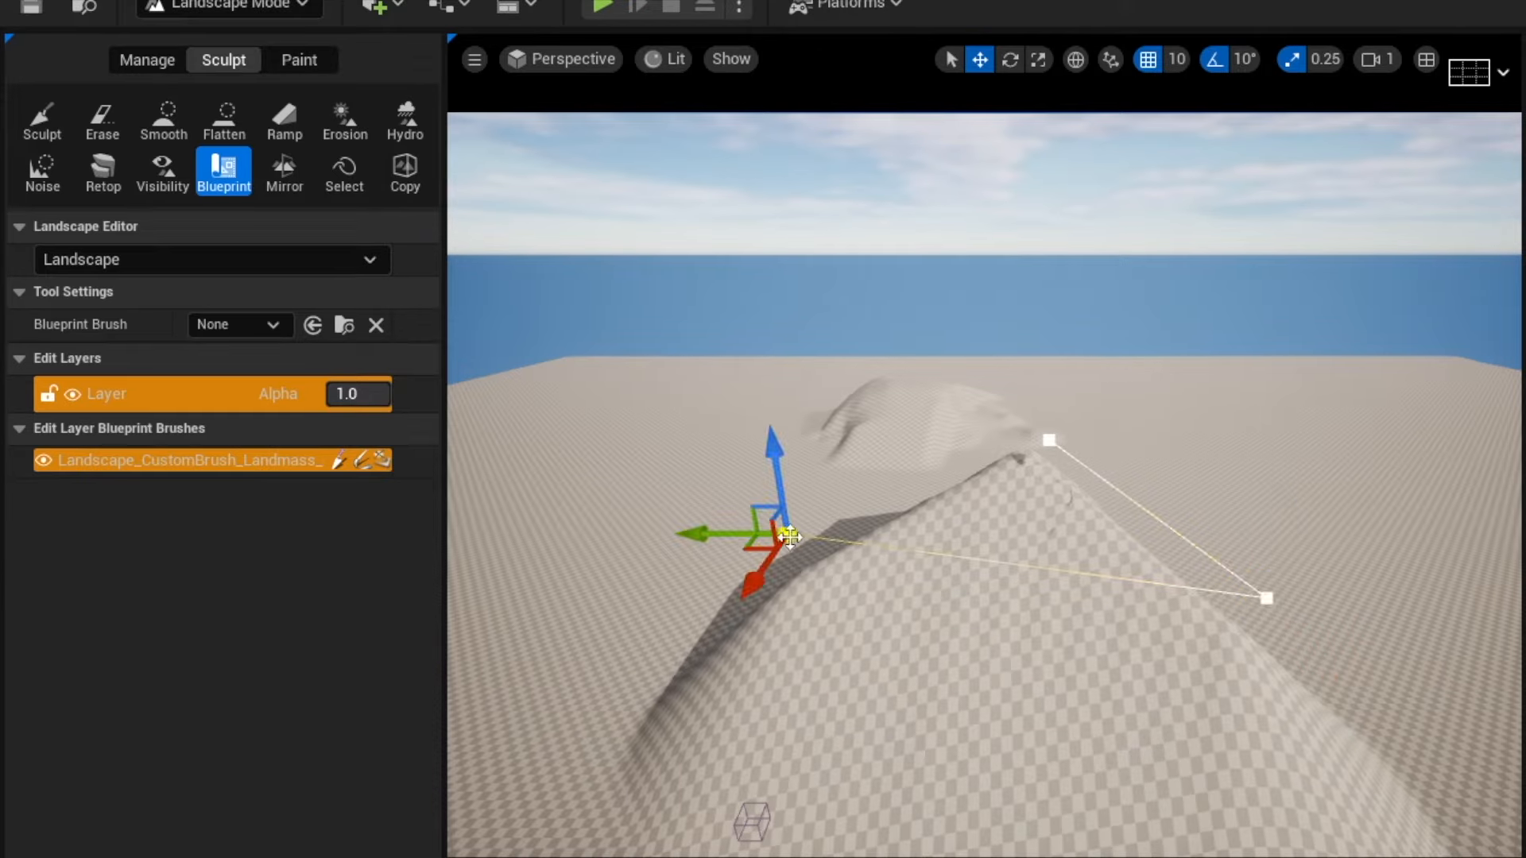
Add a spline point to the brush outline between two corners and drag it outward to reshape the mountain.
drag(771, 456, 777, 569)
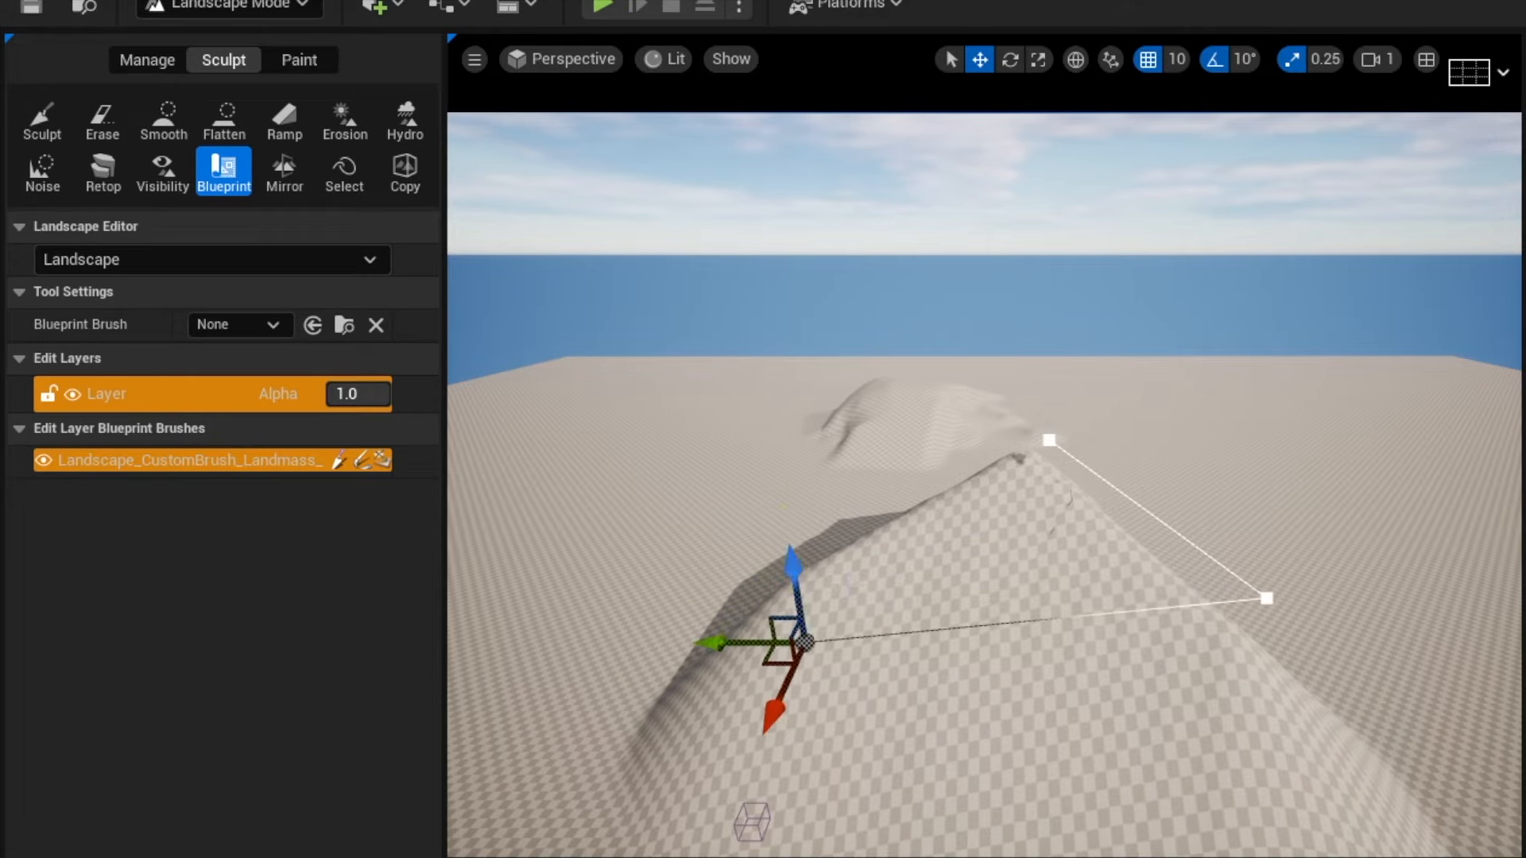
drag(802, 642, 787, 534)
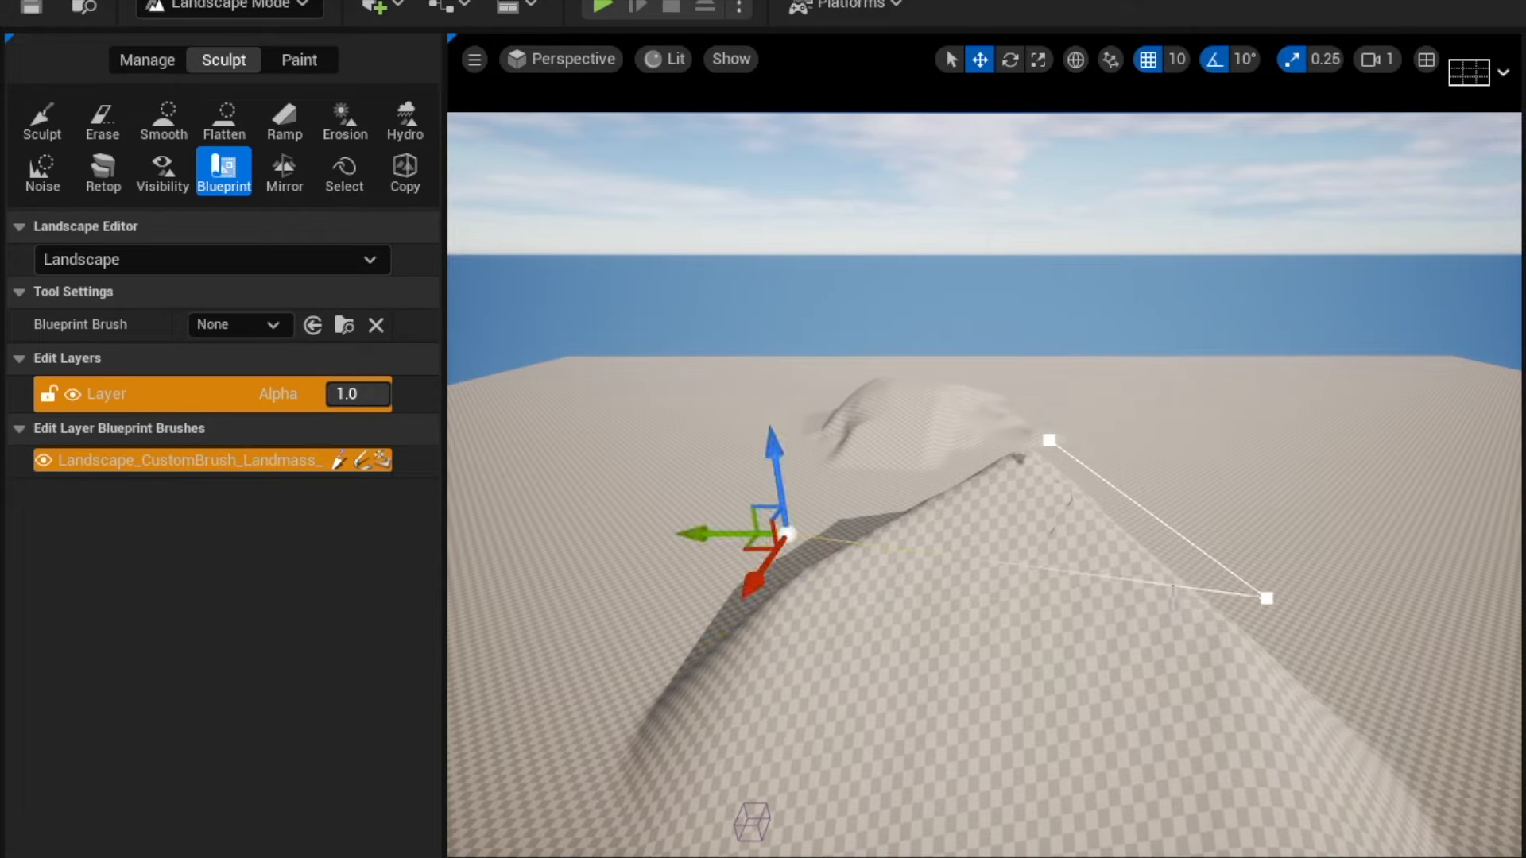
right_click(1015, 574)
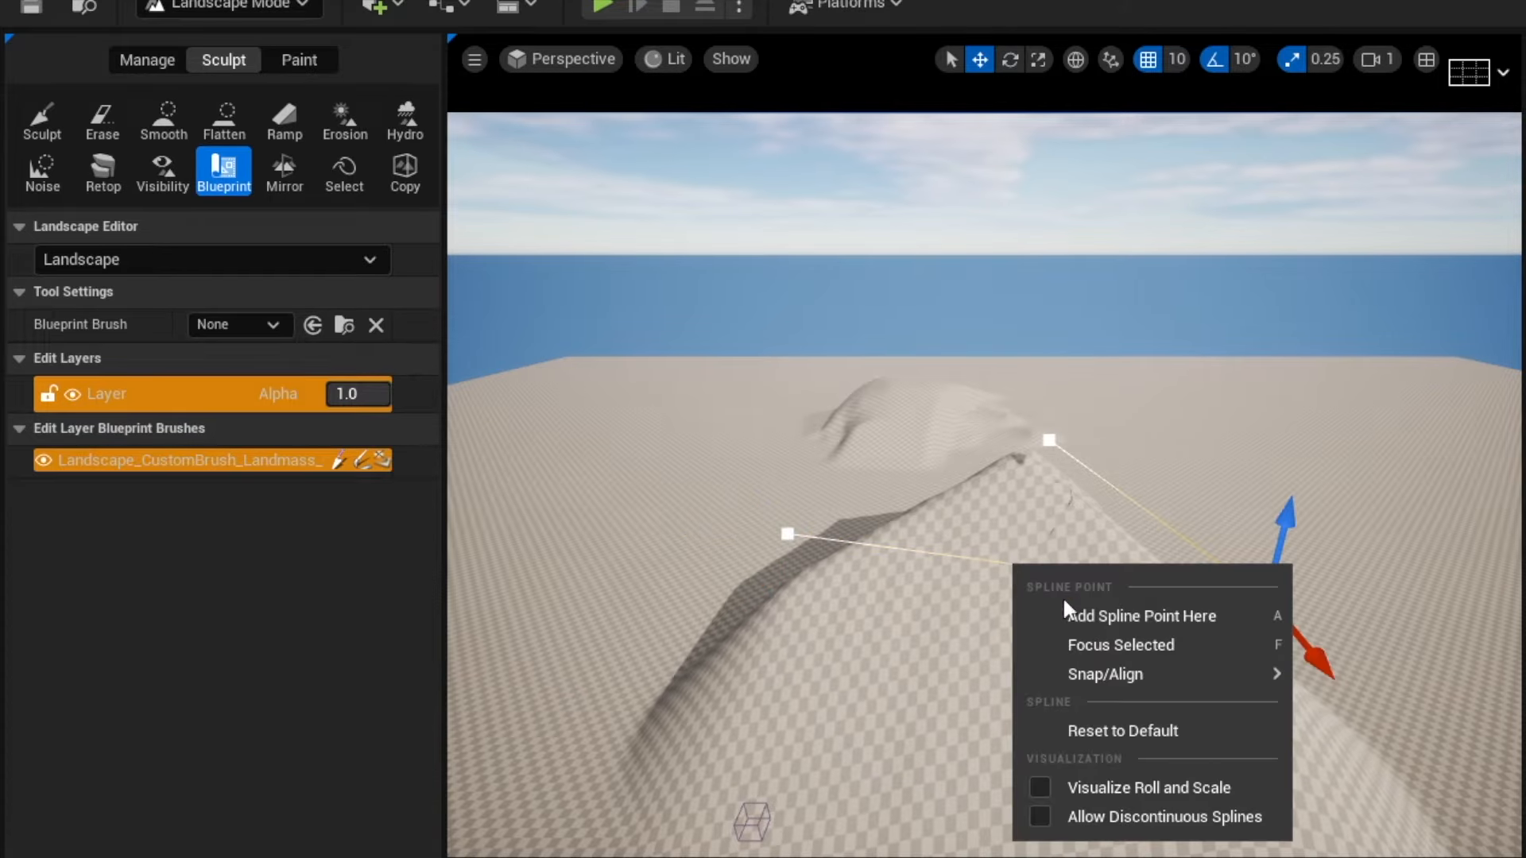
click(1095, 608)
drag(990, 691, 990, 703)
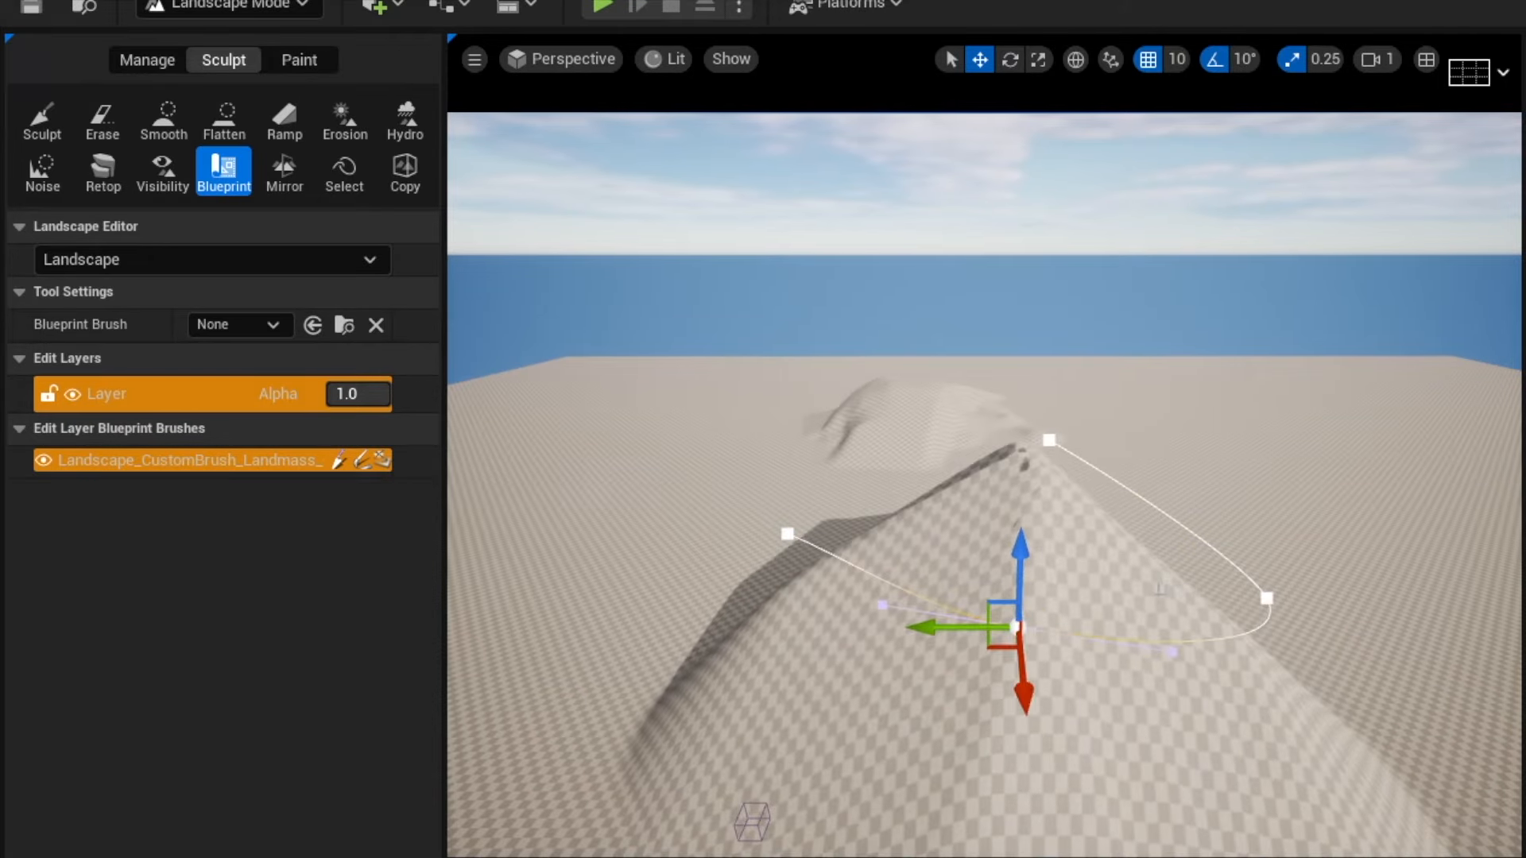
click(1173, 520)
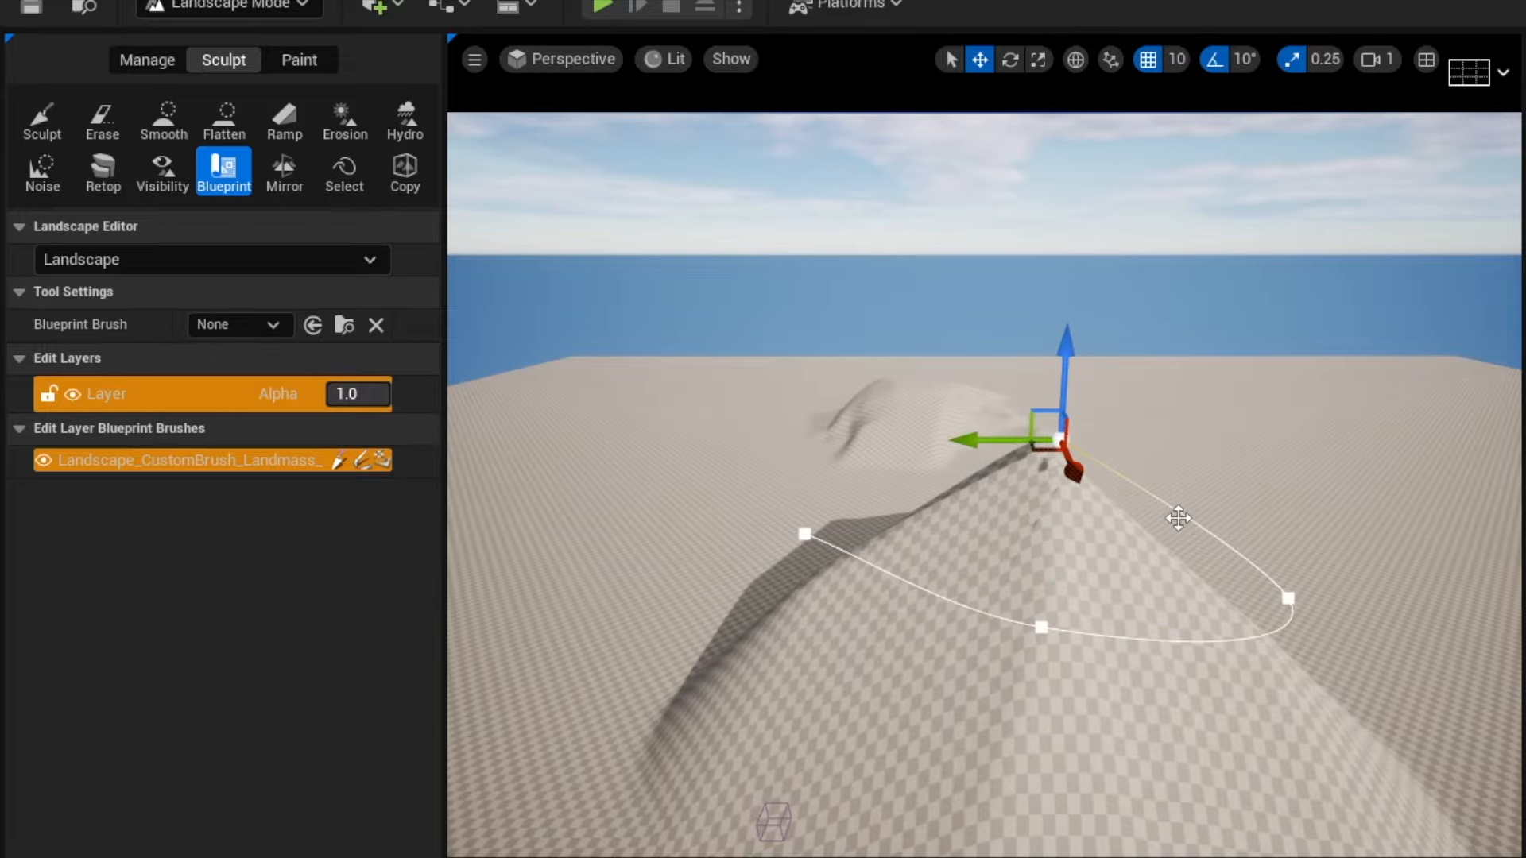
Add another spline point to the brush outline and drag the outline points outward to widen the mountain's footprint.
right_click(1181, 515)
click(1261, 549)
drag(1089, 516, 1317, 514)
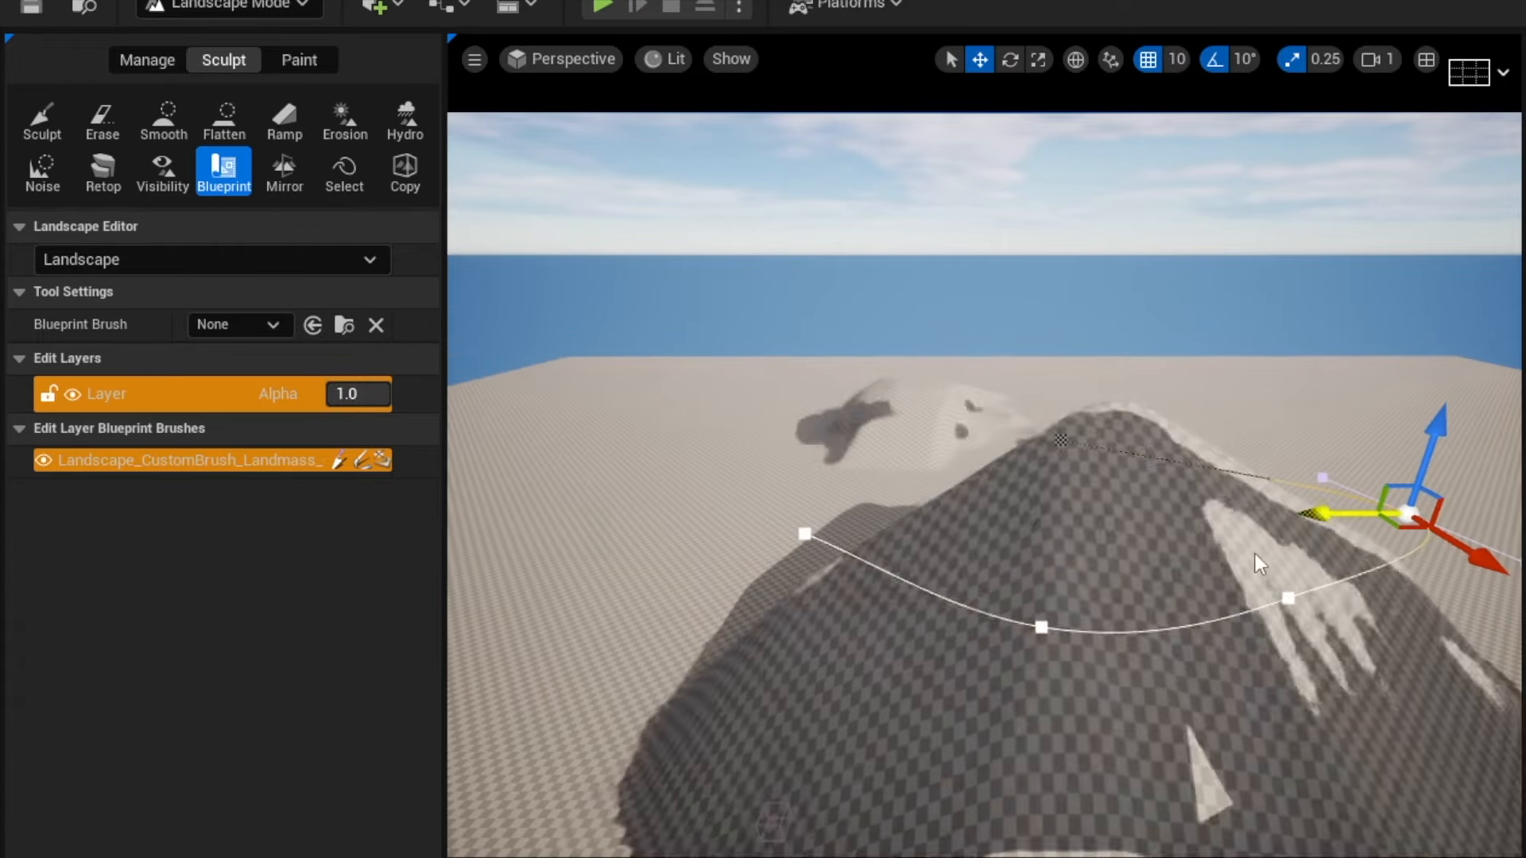
click(1288, 598)
drag(1358, 675, 1478, 811)
click(1038, 634)
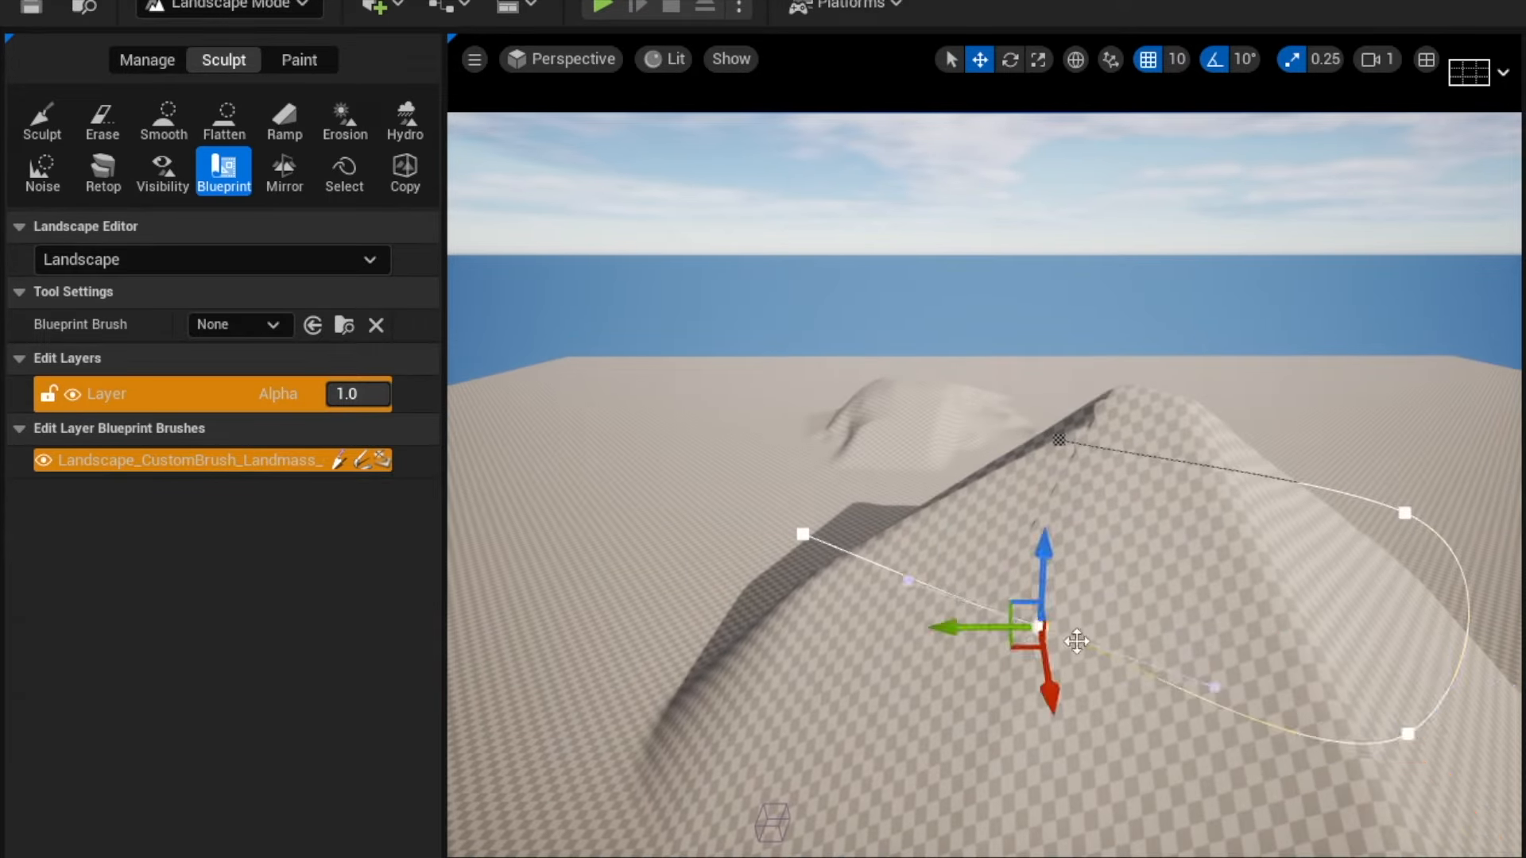
drag(966, 628, 803, 630)
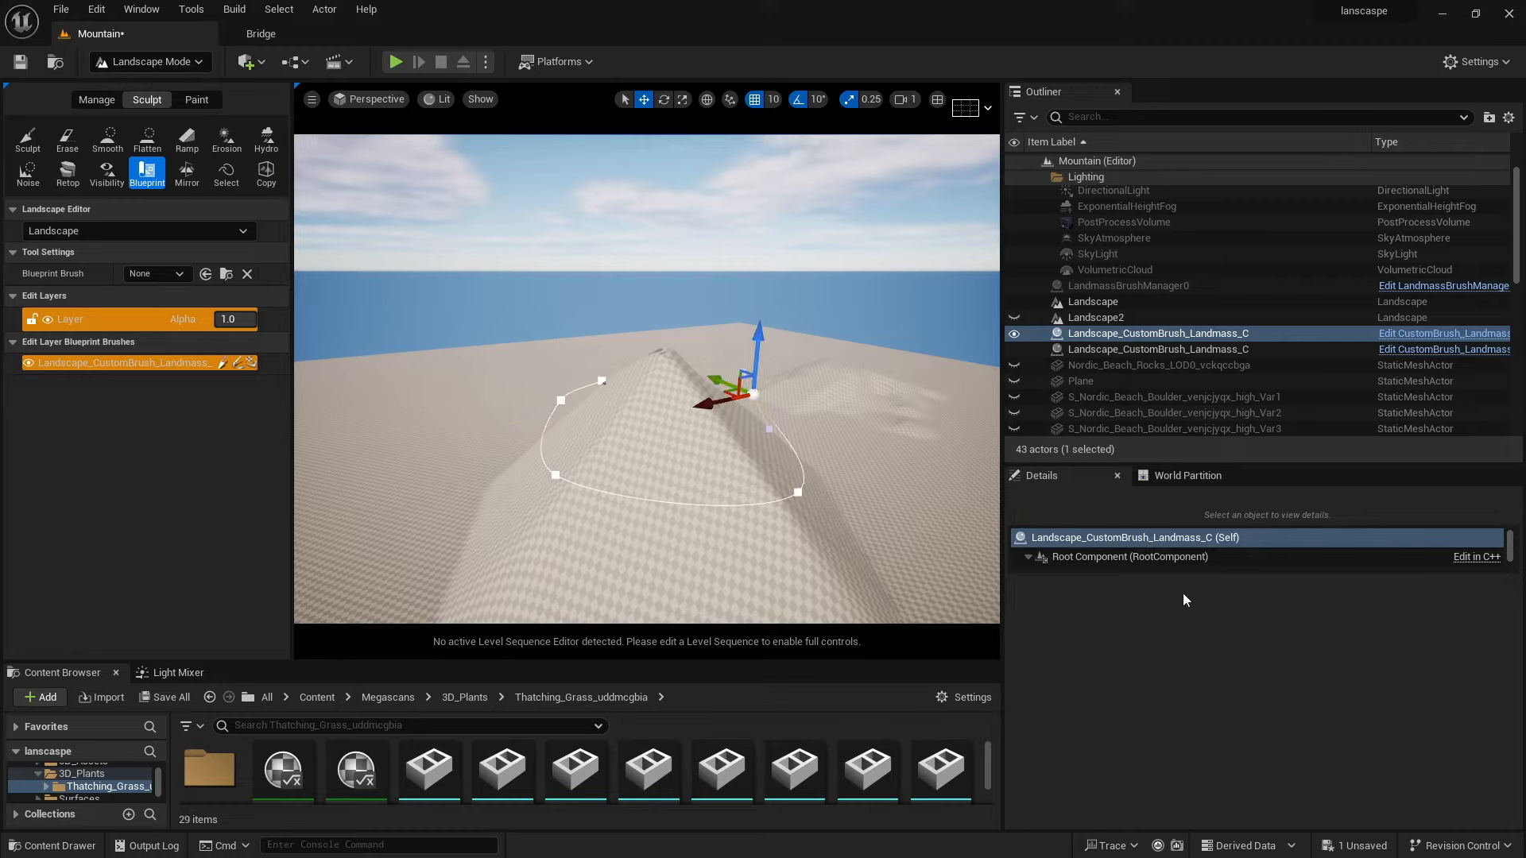
Select the Landmass brush in the layer's blueprint brush list, enable Cap Shape and set Falloff Angle to 75.
click(122, 363)
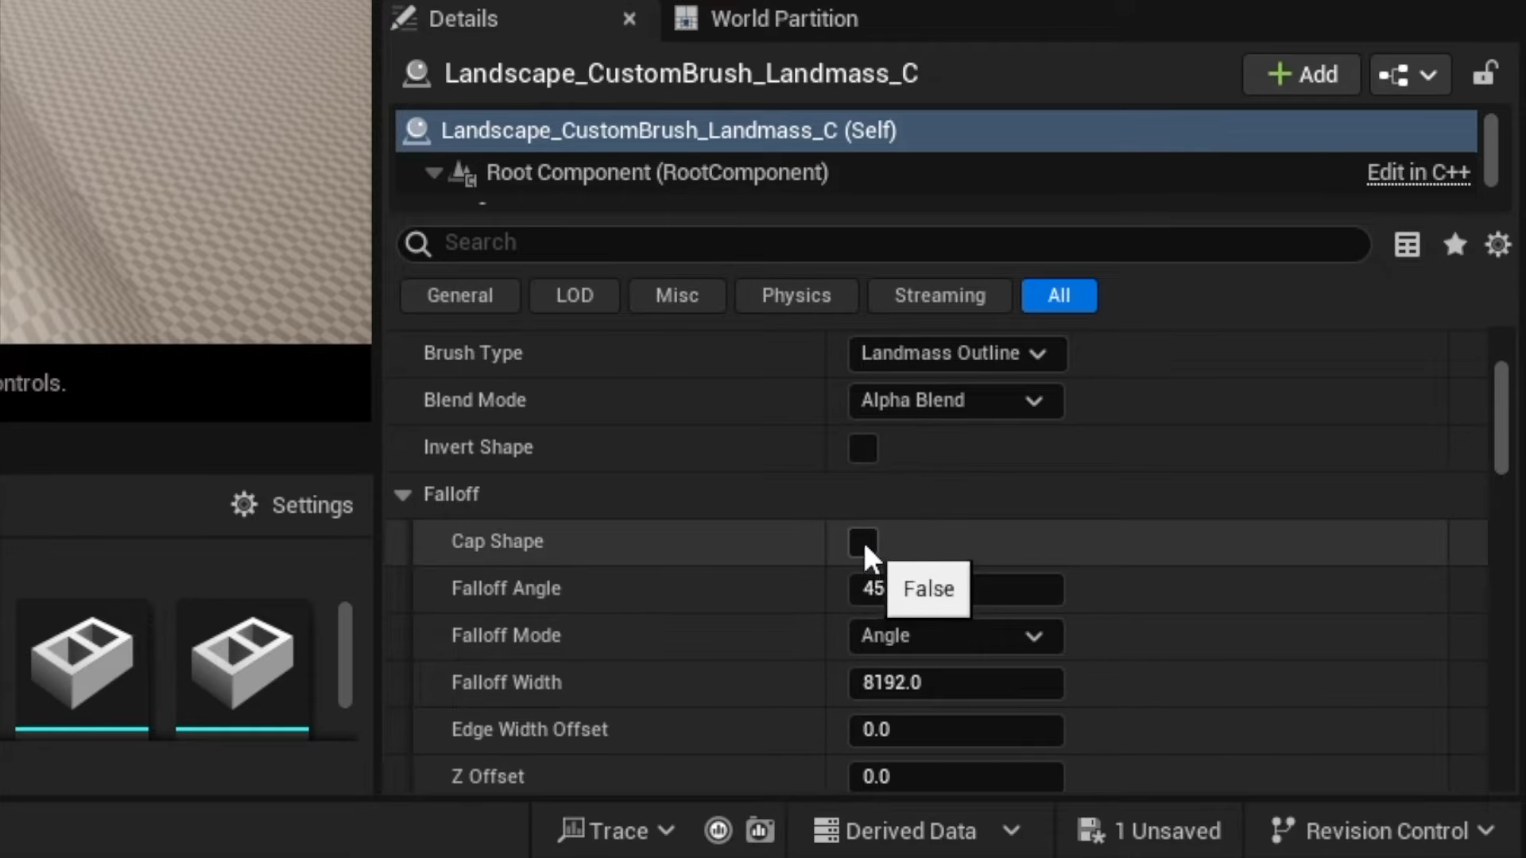
click(862, 542)
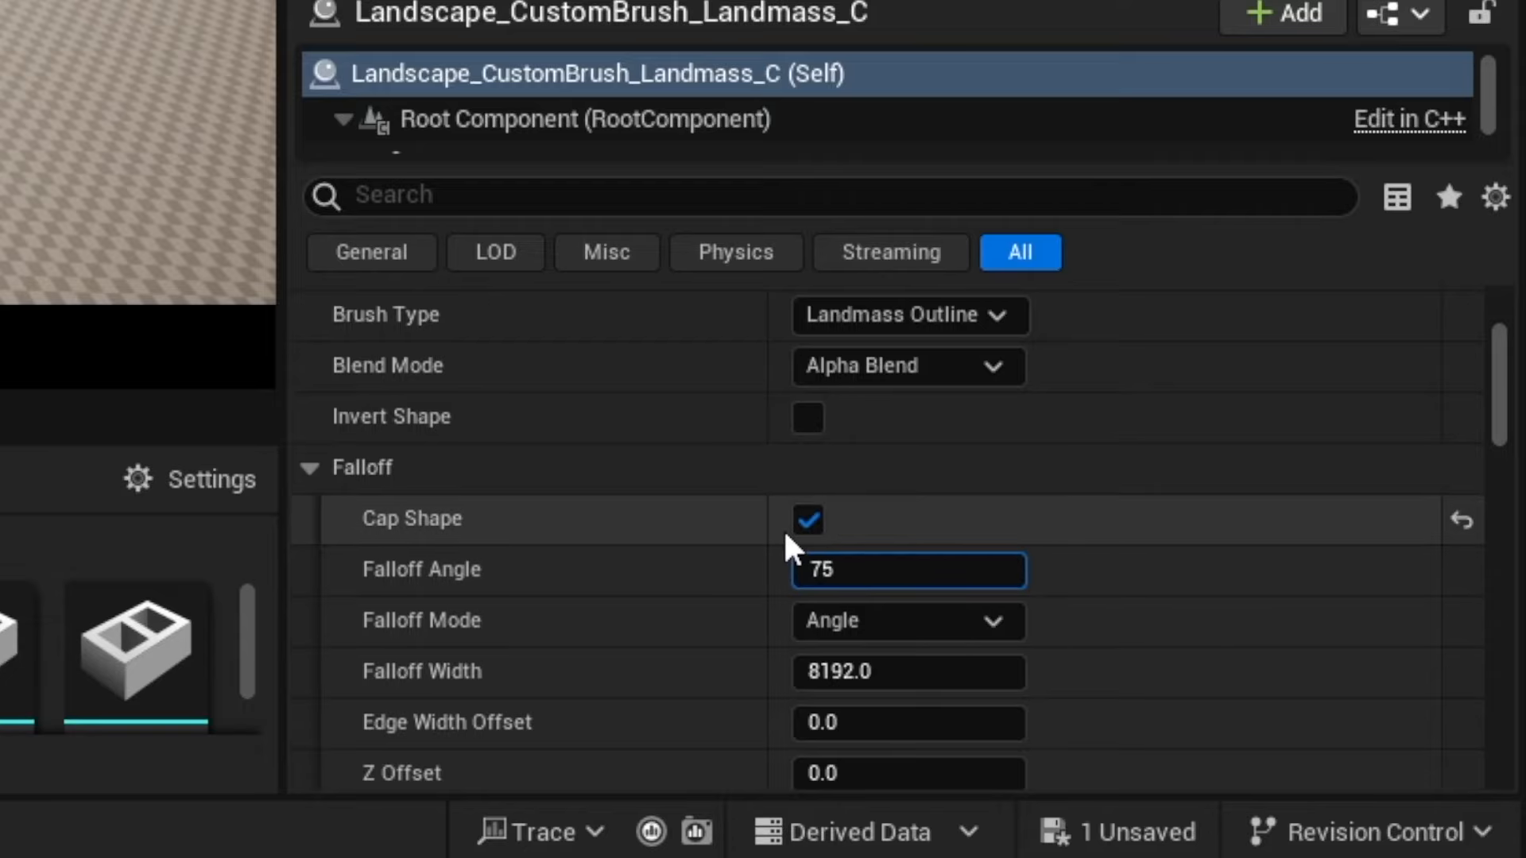
key(Return)
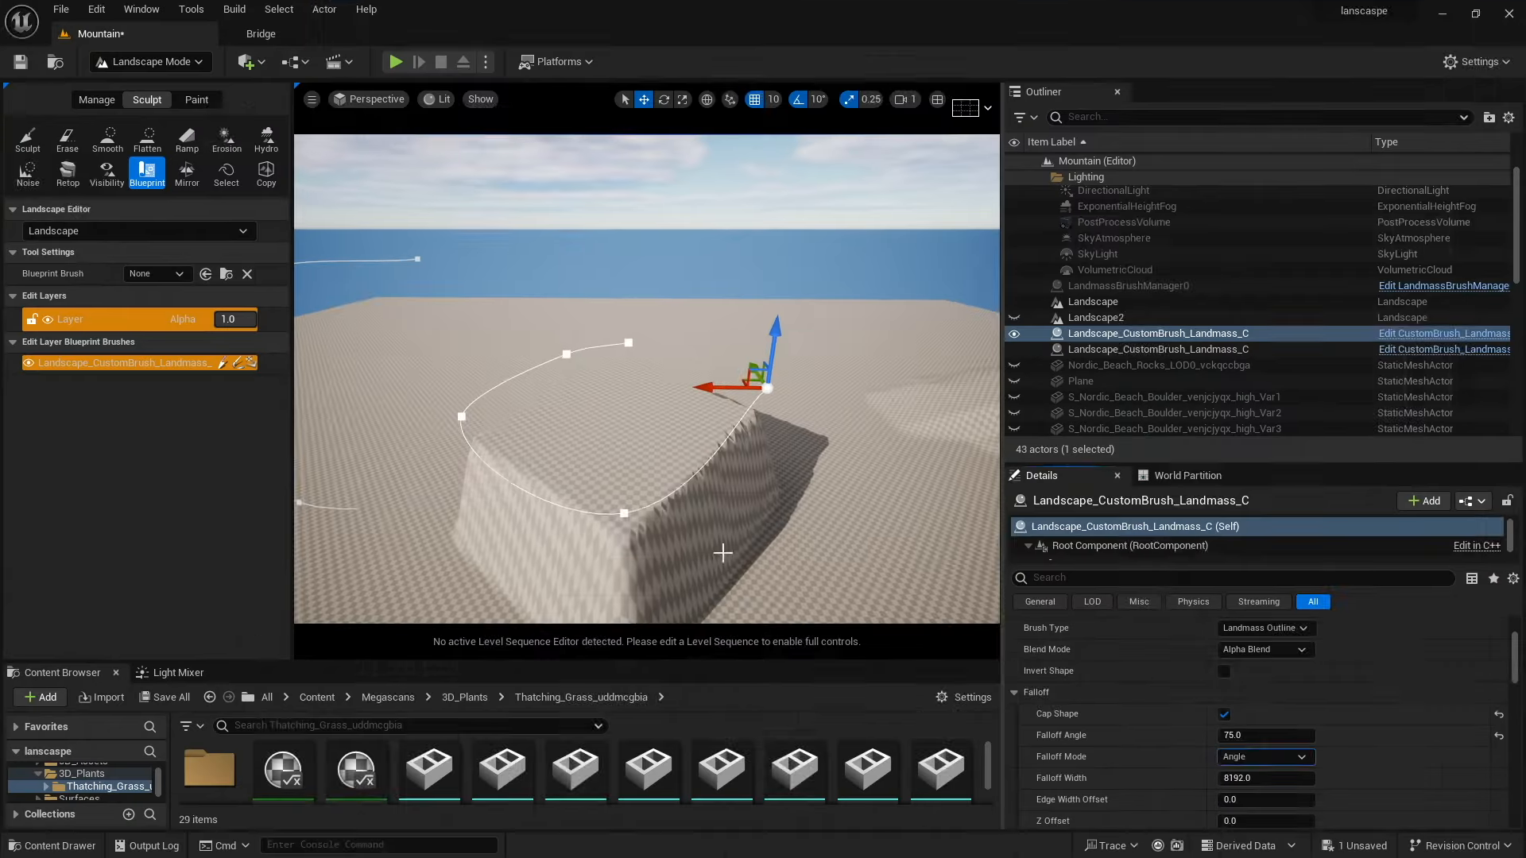
right_drag(639, 517, 612, 542)
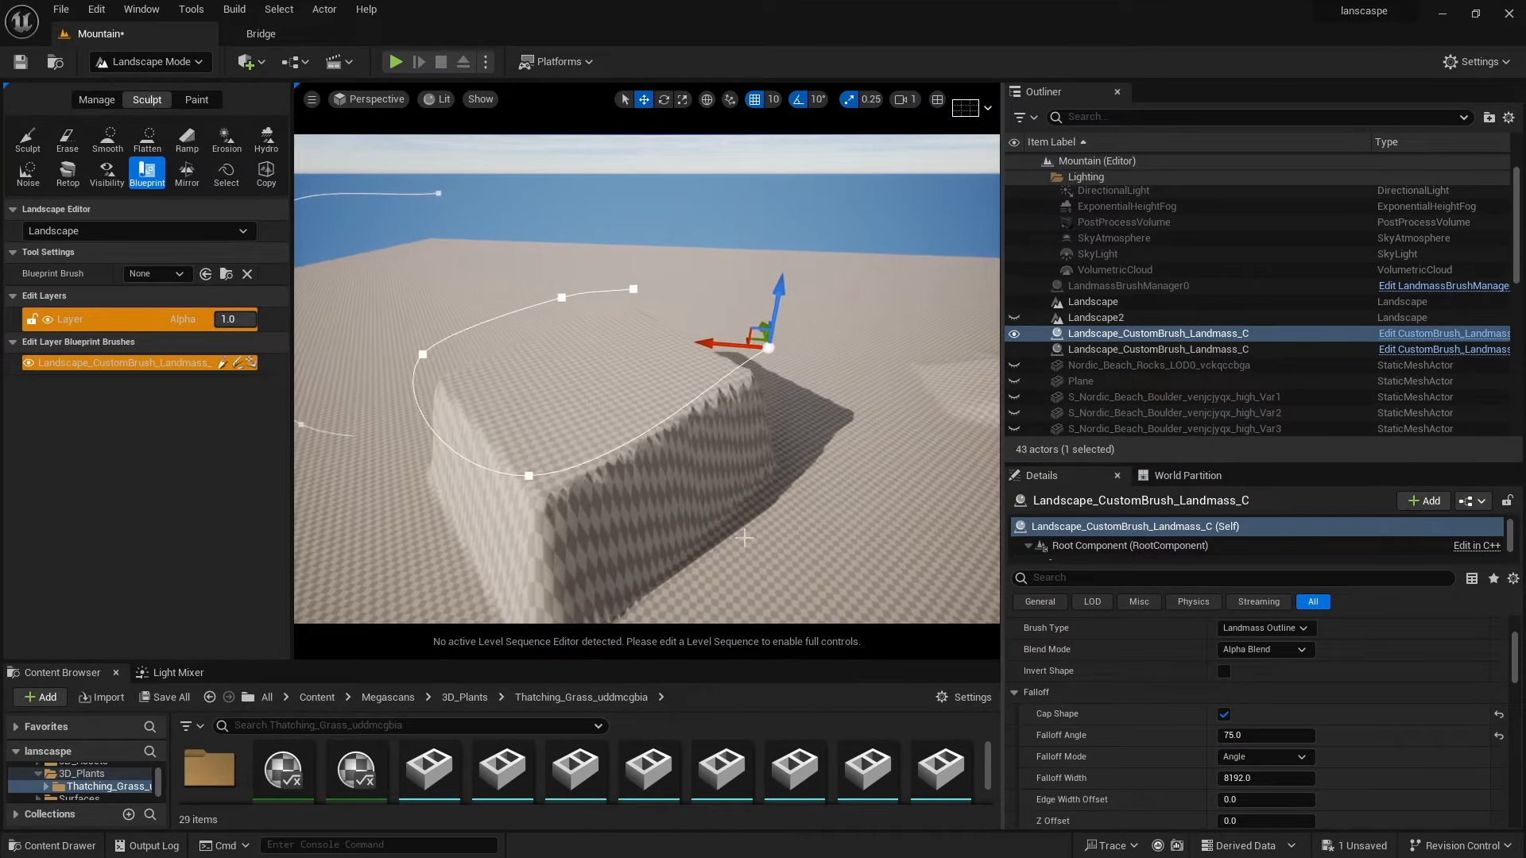
Set the Landmass brush's Falloff Angle to 50.
click(1238, 735)
text(50)
key(Return)
right_drag(635, 548, 651, 468)
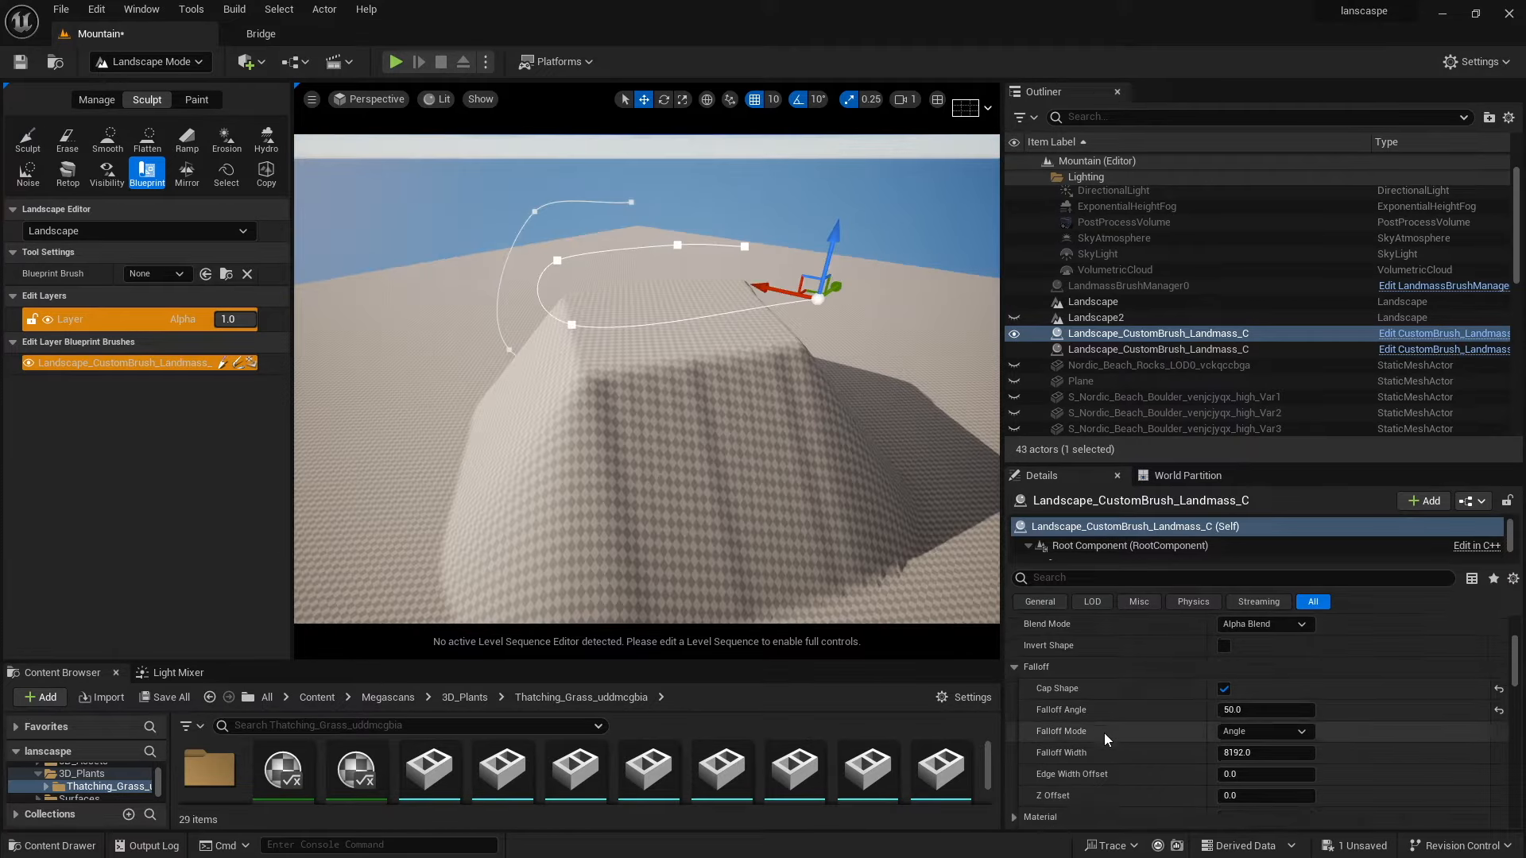
In the brush's Curl Noise effect, set Curl 1 Strength to about 0.632 and Curl 2 Strength to about 0.56.
scroll(1104, 732, down, 3)
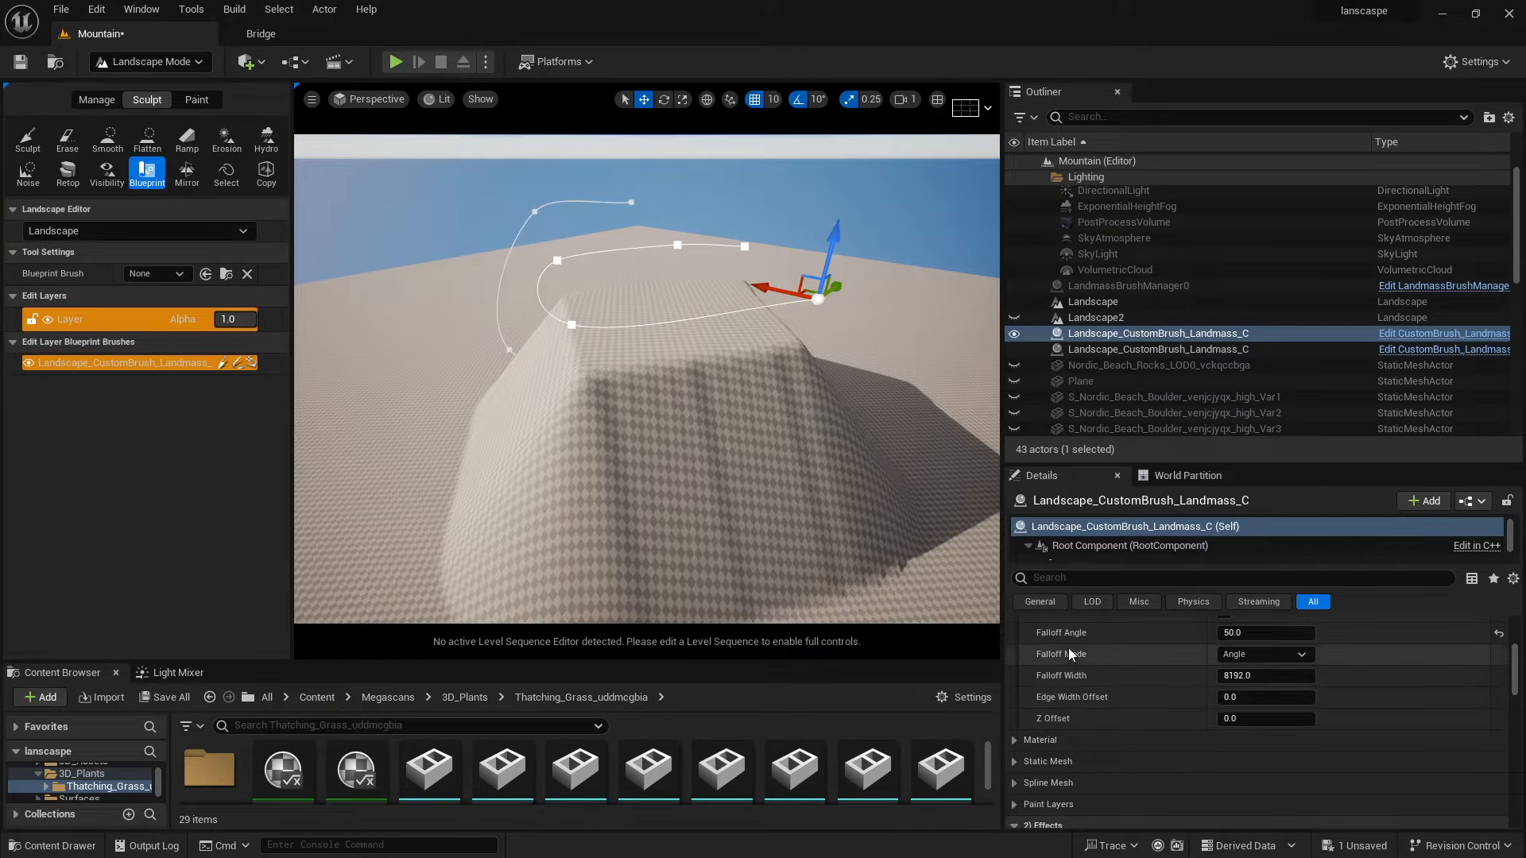
scroll(1074, 707, down, 2)
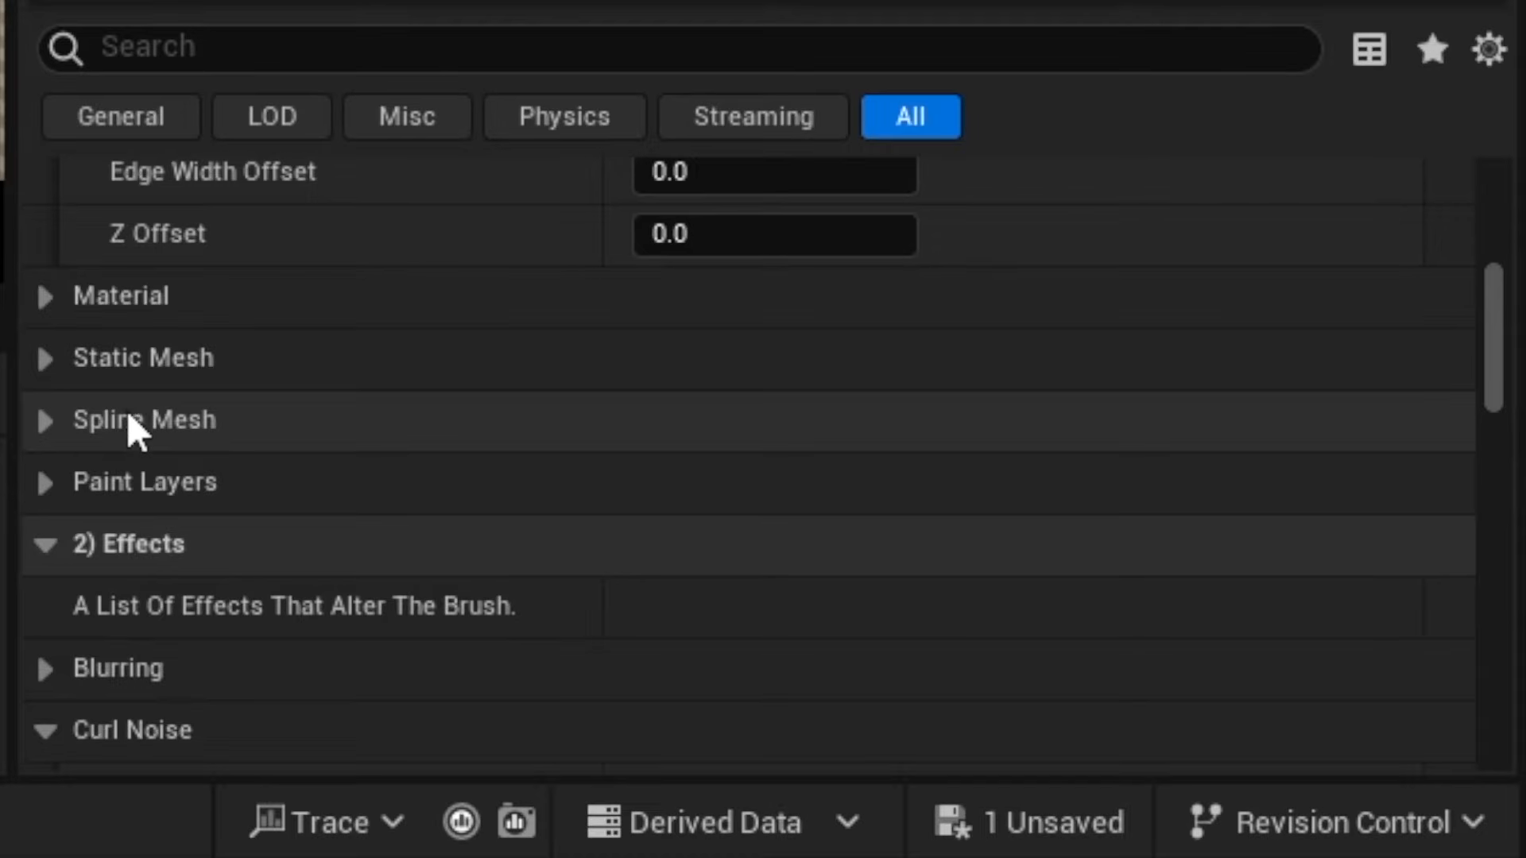
scroll(54, 477, down, 2)
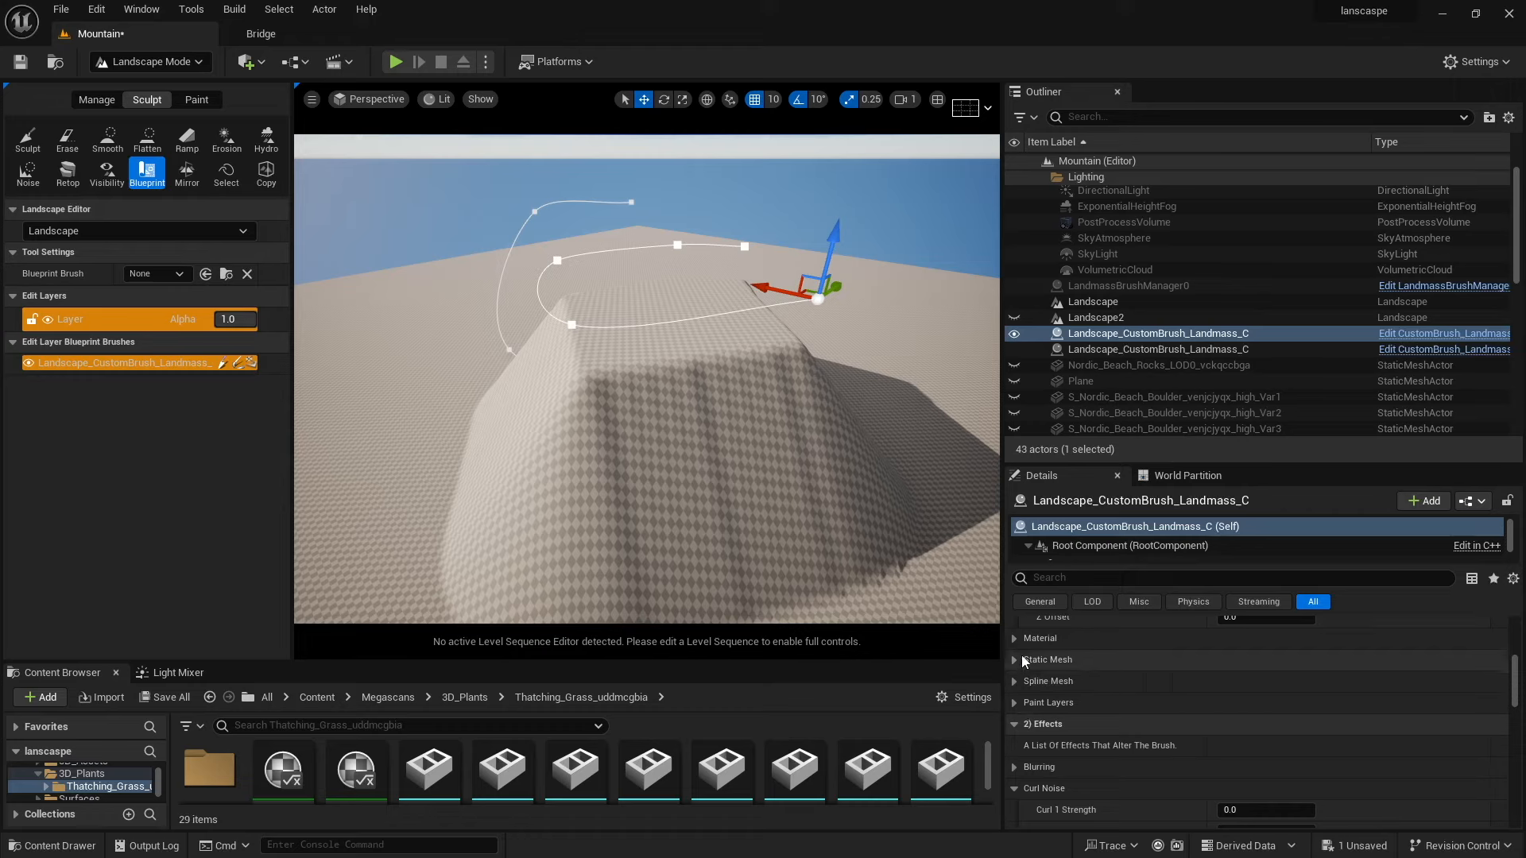
scroll(79, 583, down, 2)
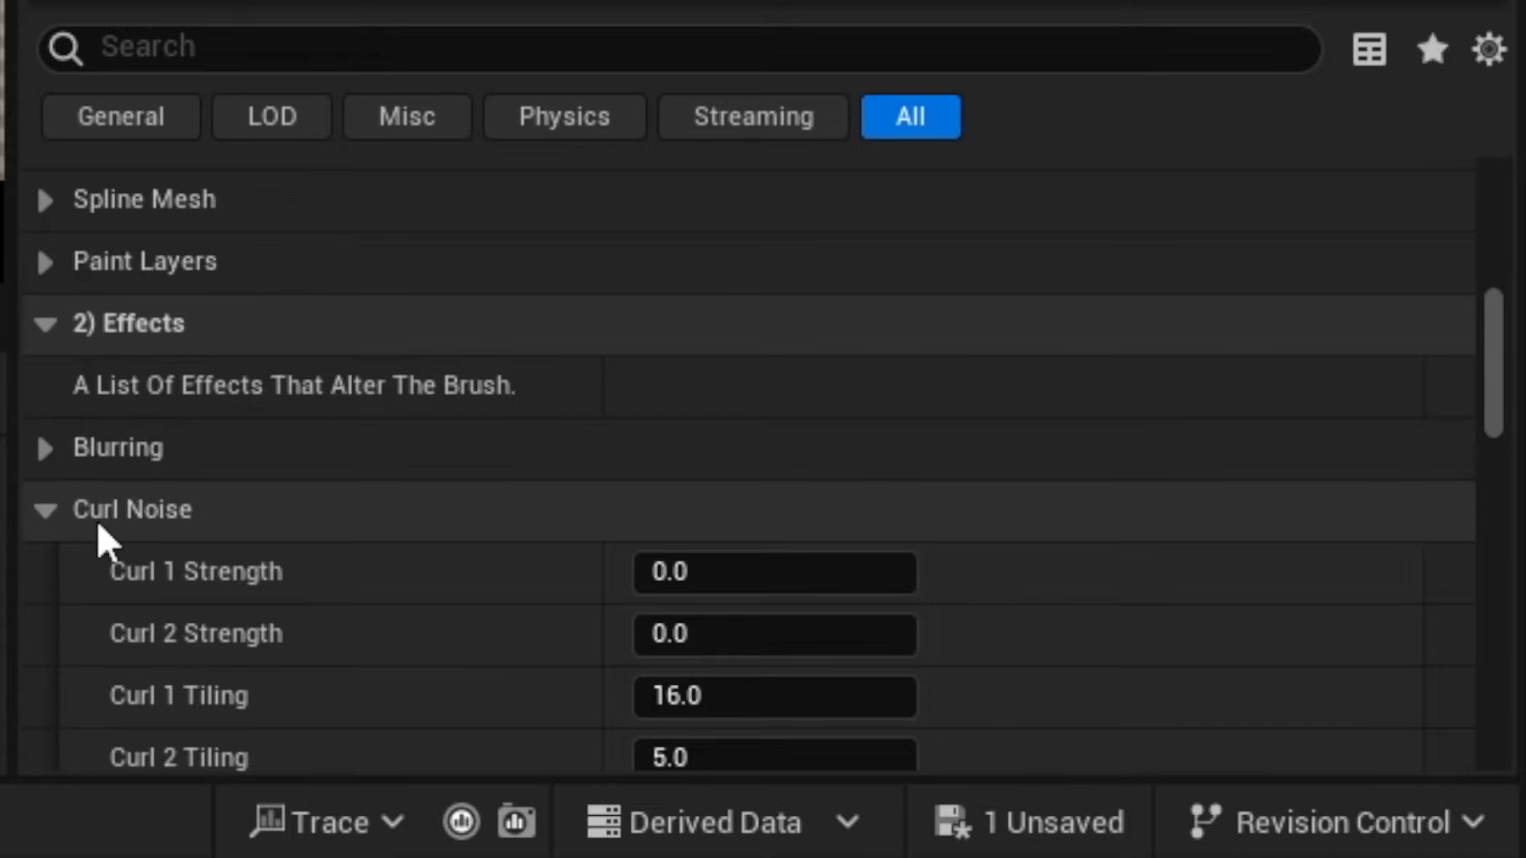
scroll(120, 518, down, 3)
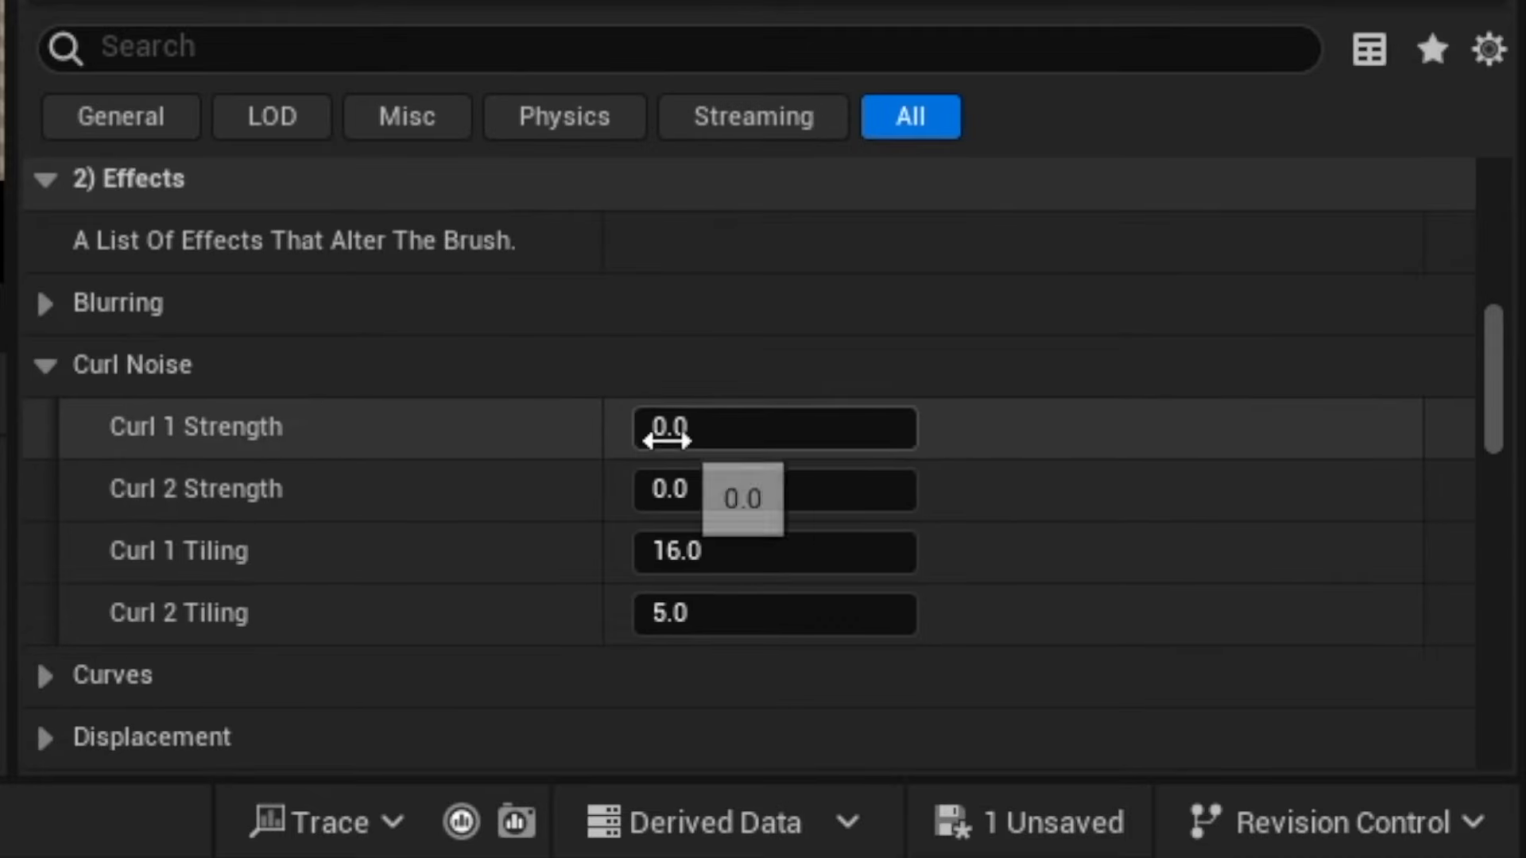
drag(669, 439, 727, 439)
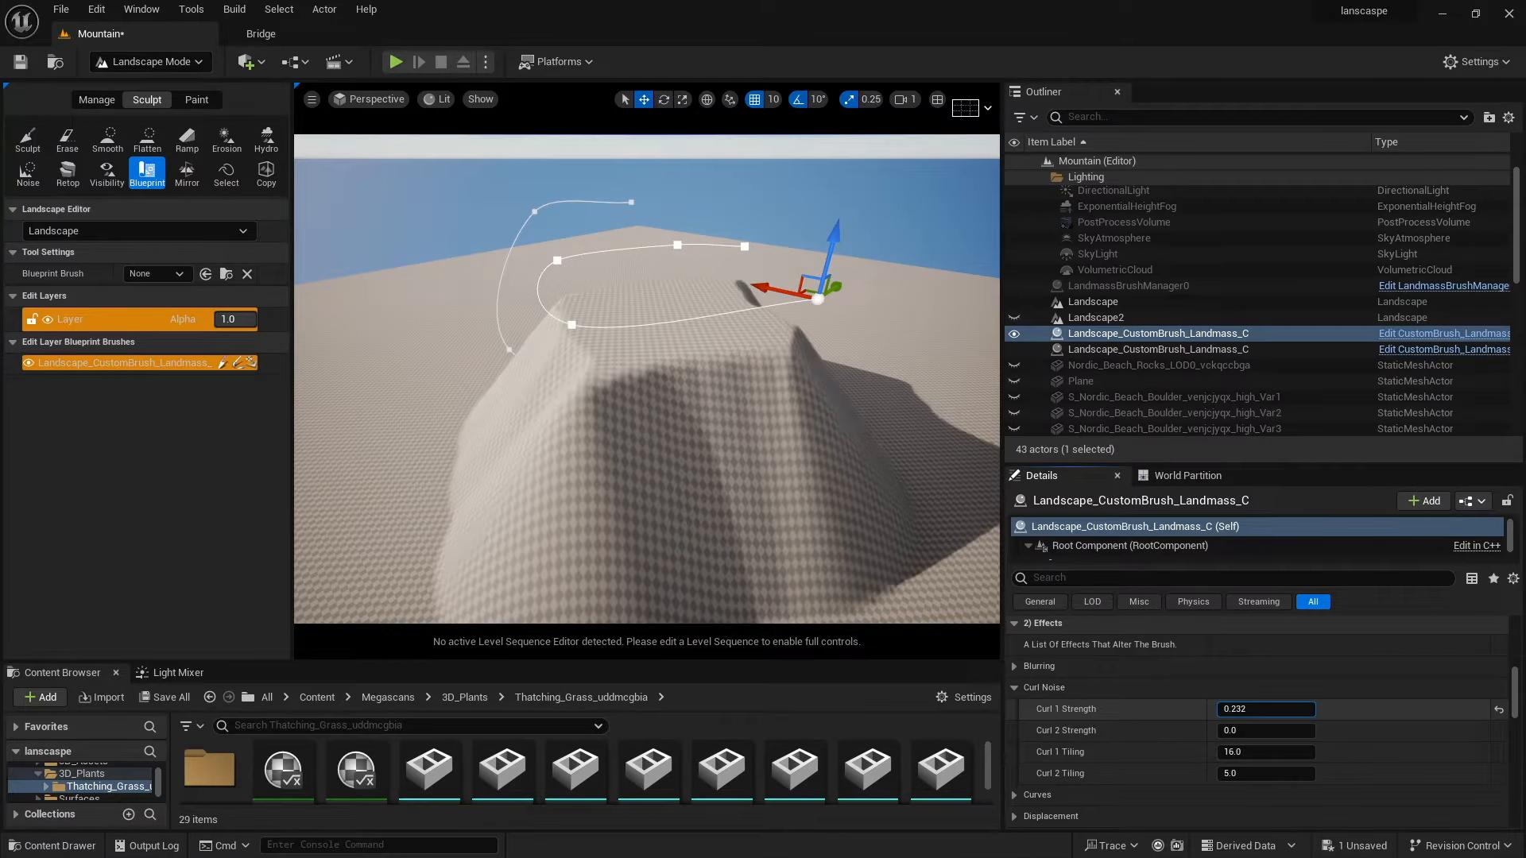
drag(1266, 709, 1319, 708)
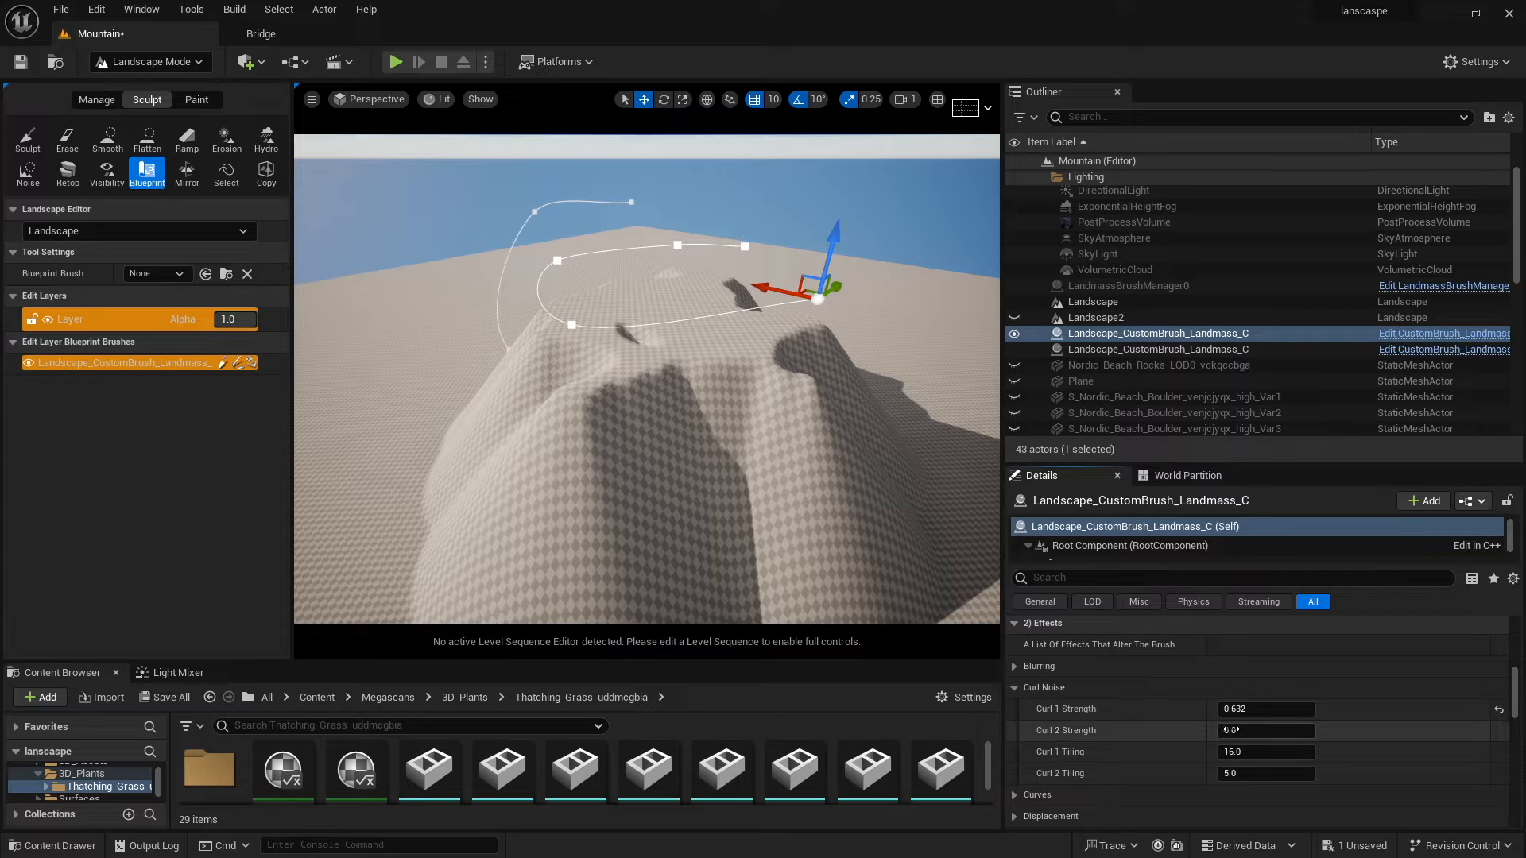
drag(1240, 730, 1264, 730)
Disable Cap Shape on the Landmass brush's falloff settings.
scroll(1184, 729, up, 3)
scroll(1184, 729, up, 3)
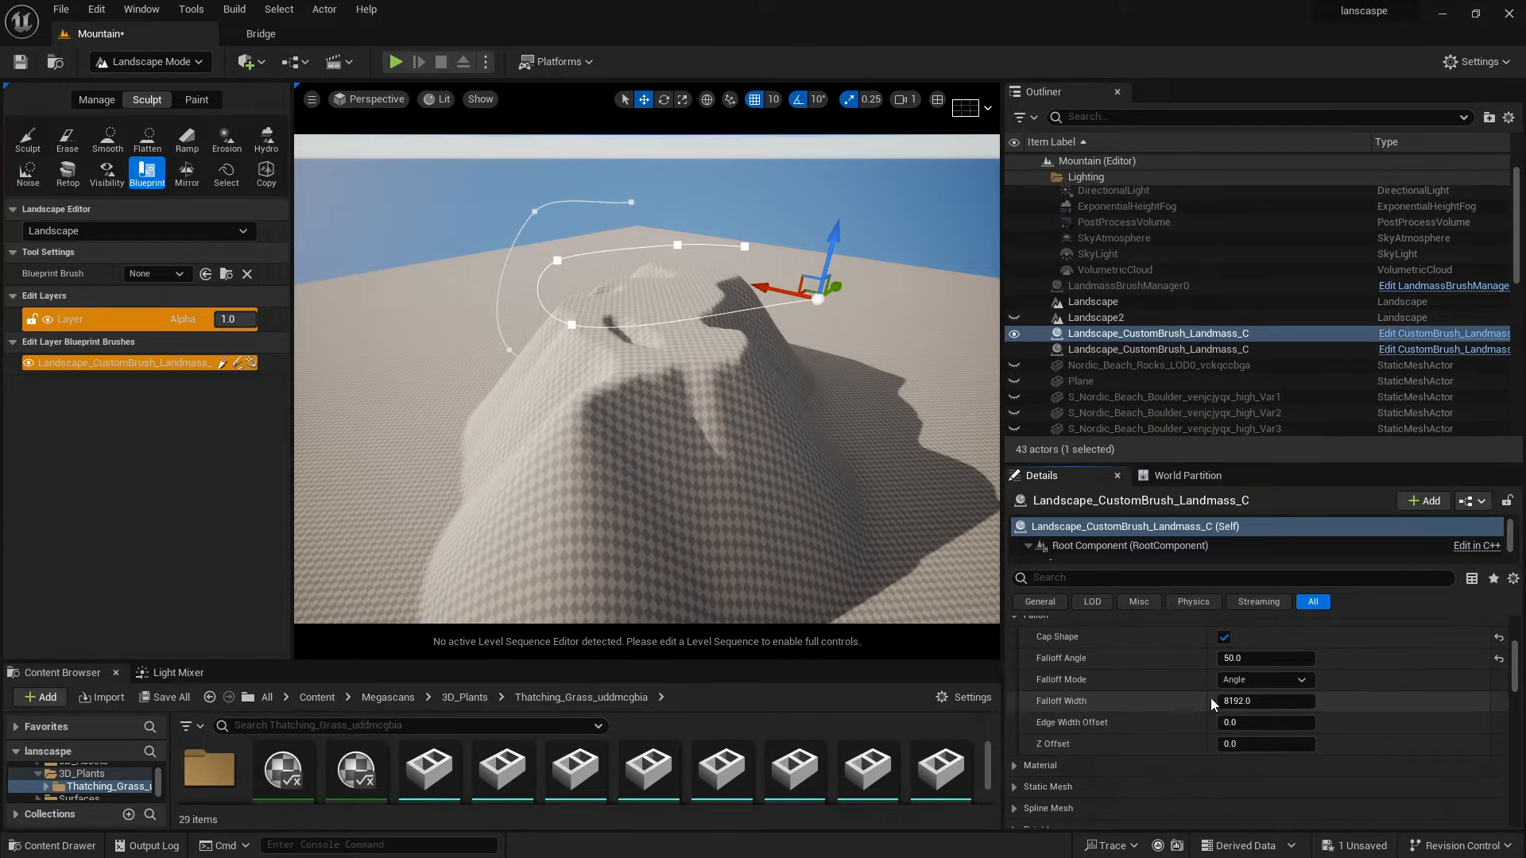
click(1223, 637)
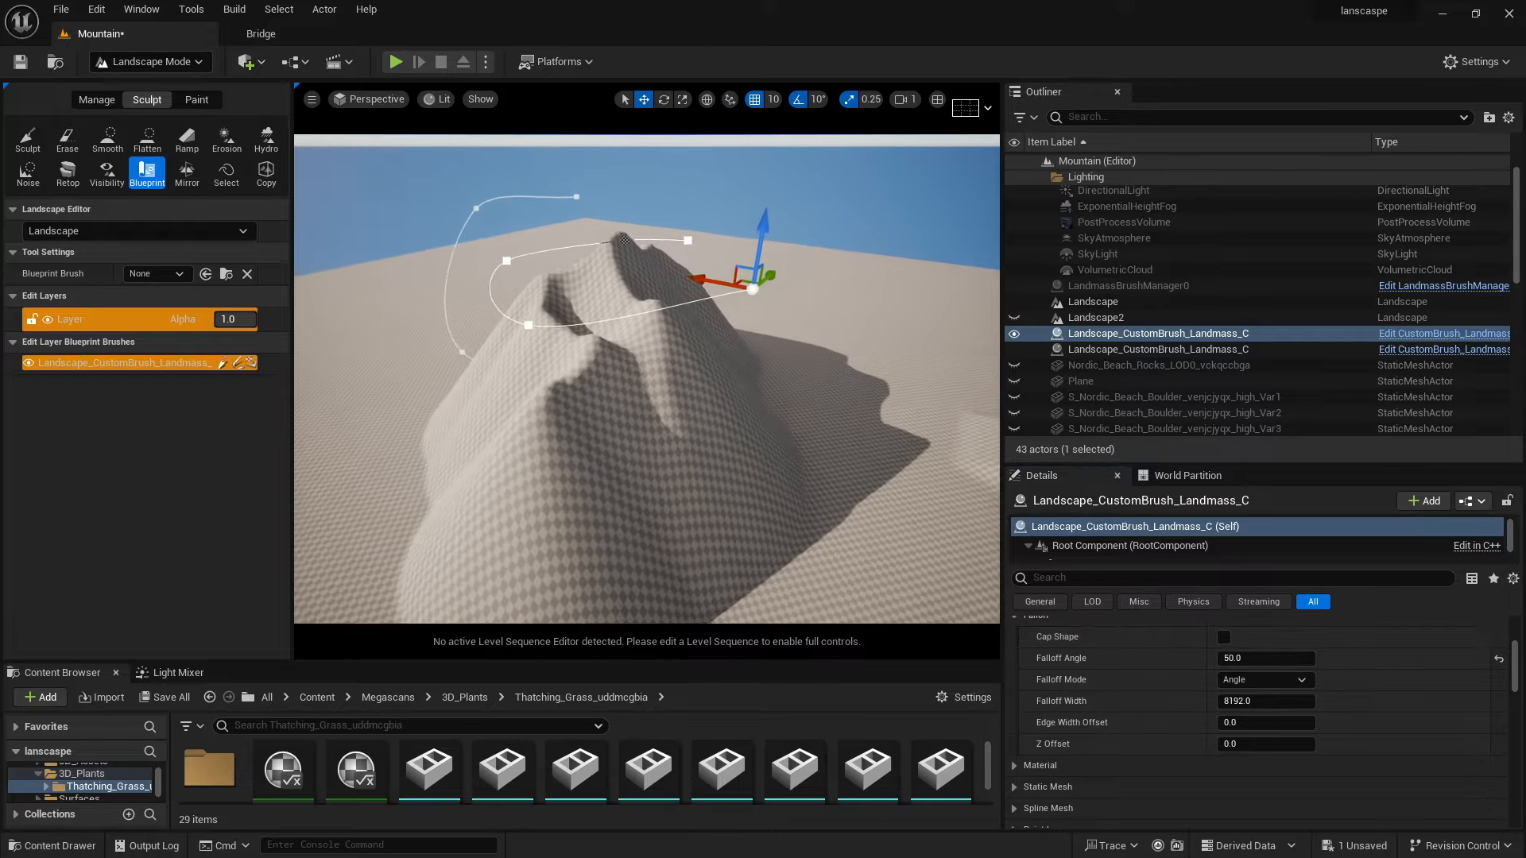
mouse_move(738, 510)
right_down()
mouse_move(668, 494)
mouse_move(738, 510)
right_up()
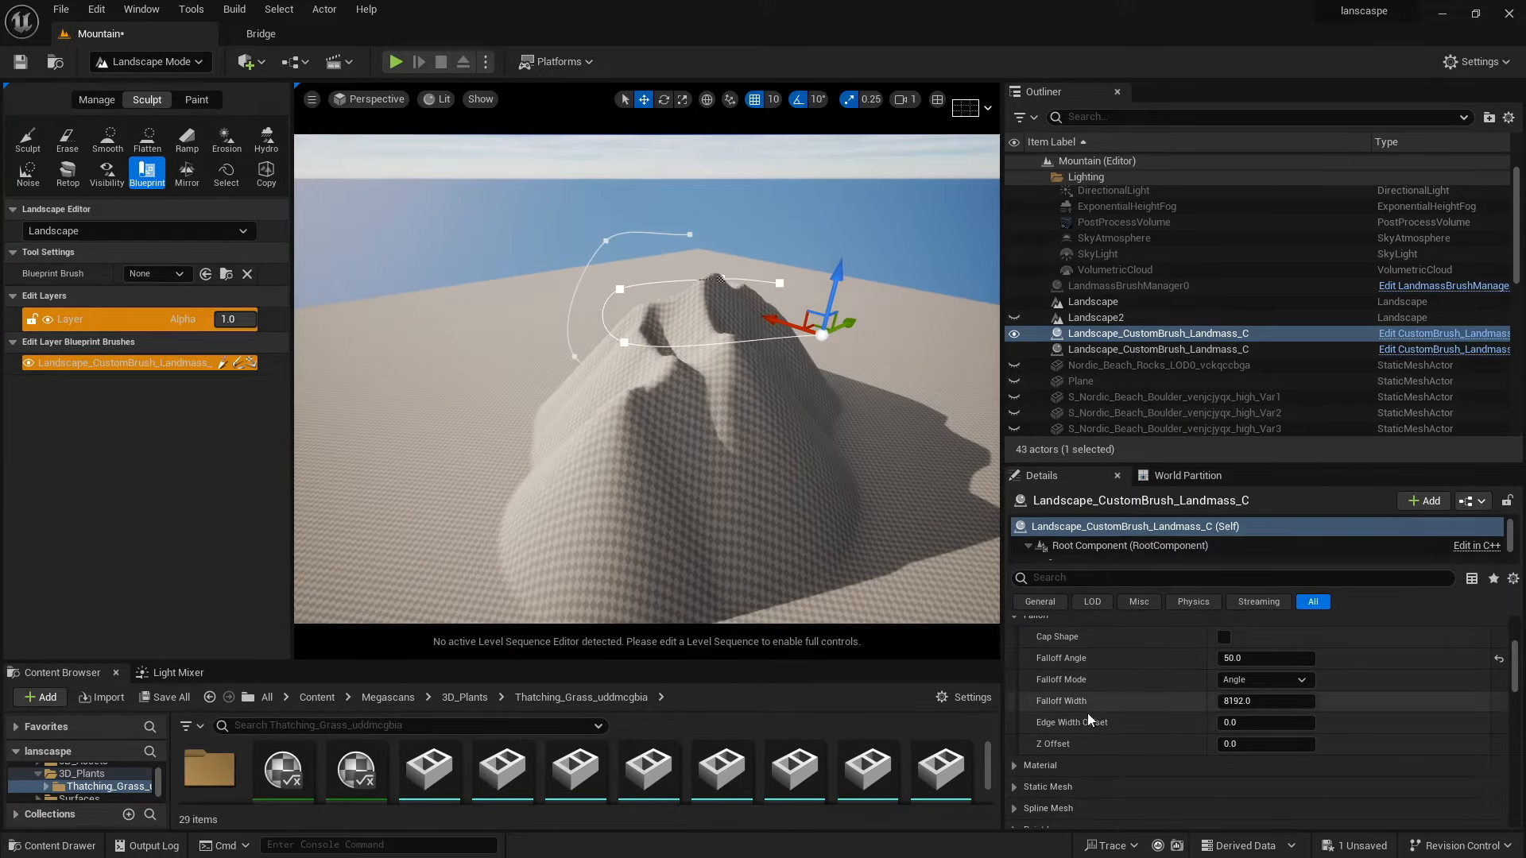
Set Curl 1 Tiling to about 28.53, Curl 2 Strength to 0.912 and Curl 2 Tiling to about 5.90.
scroll(1066, 677, down, 6)
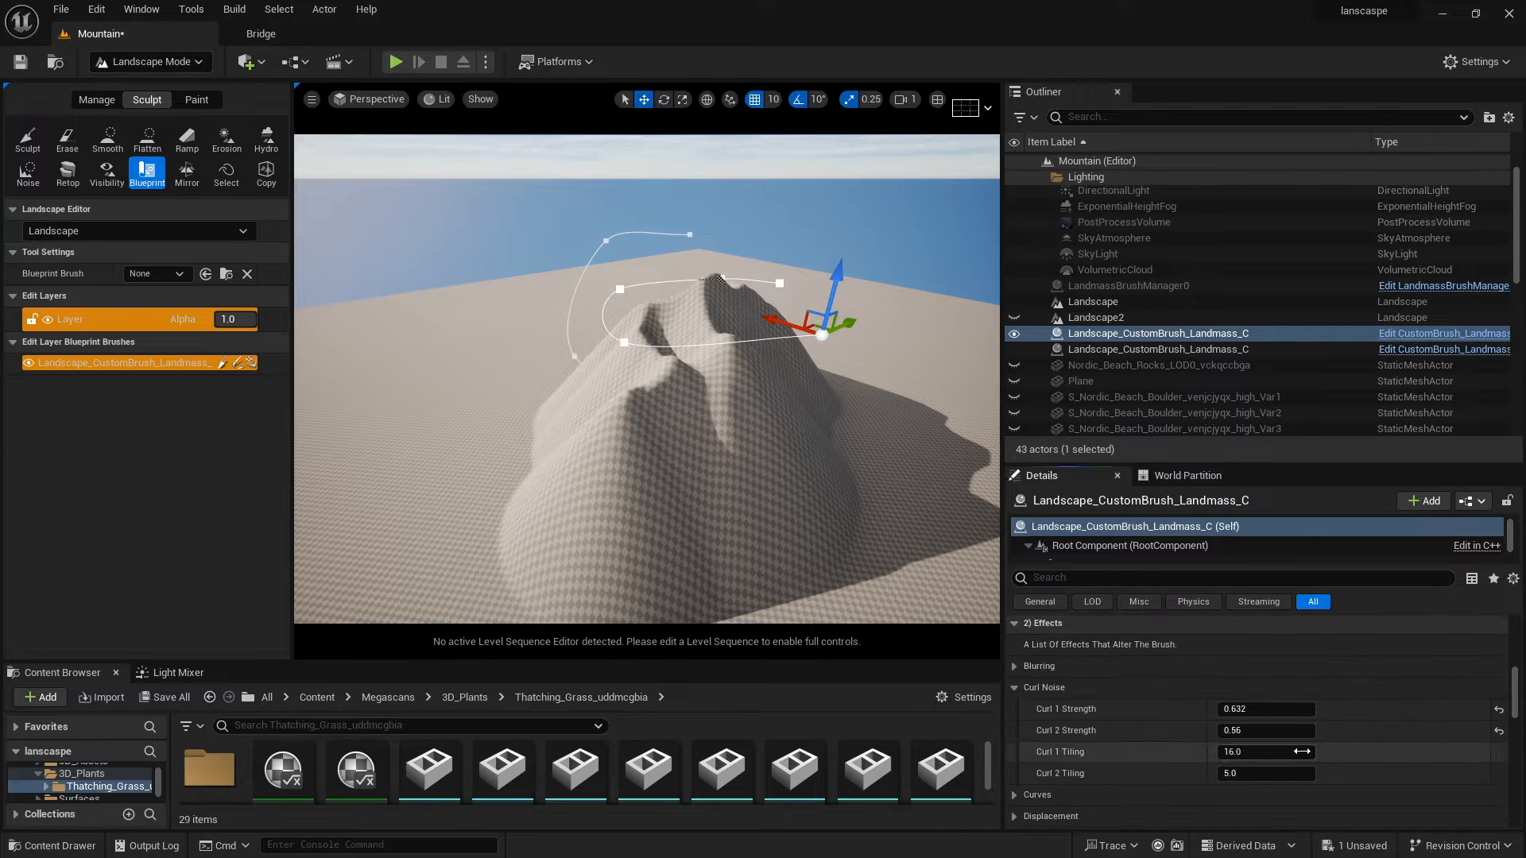
drag(1301, 752, 1347, 752)
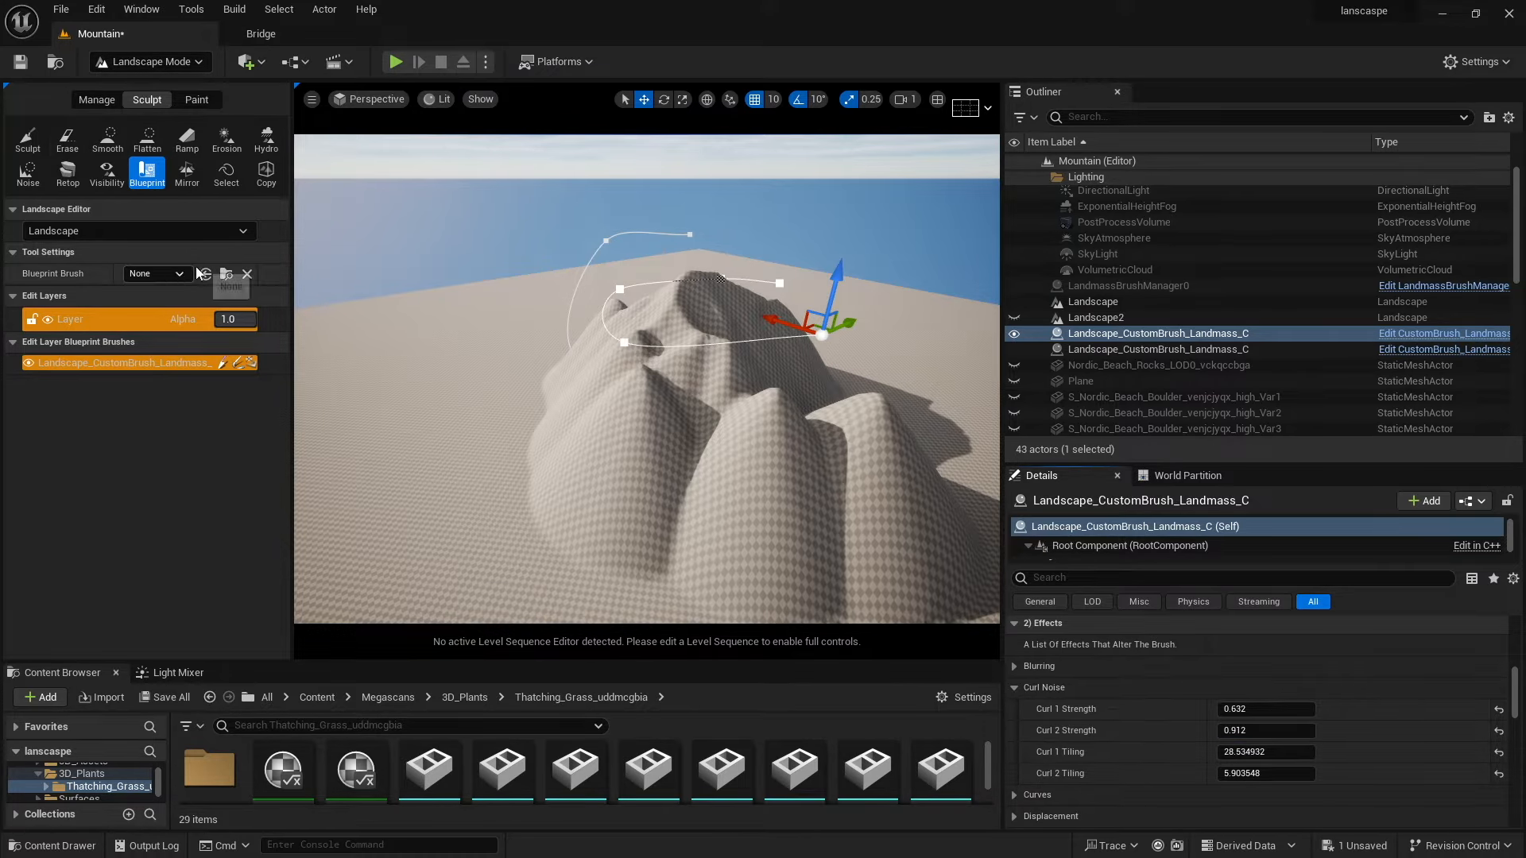
Choose CustomBrush_Landmass as the Blueprint brush and place a second Landmass brush beside the mountain.
click(179, 274)
click(179, 330)
click(389, 439)
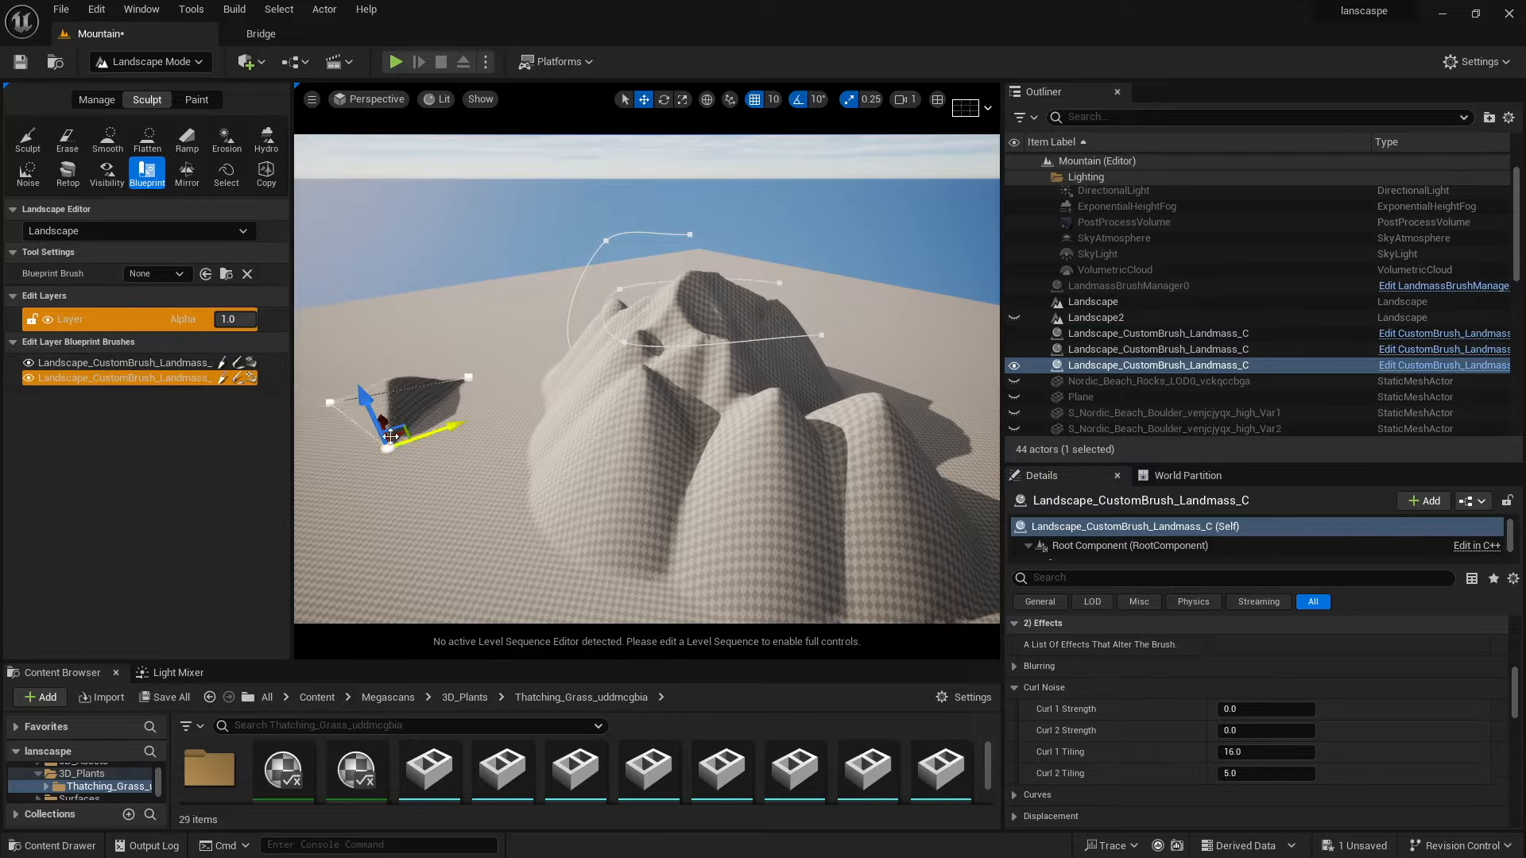
mouse_move(374, 410)
mouse_down()
mouse_move(327, 311)
mouse_move(562, 311)
mouse_move(495, 316)
mouse_move(550, 364)
mouse_move(497, 385)
mouse_up()
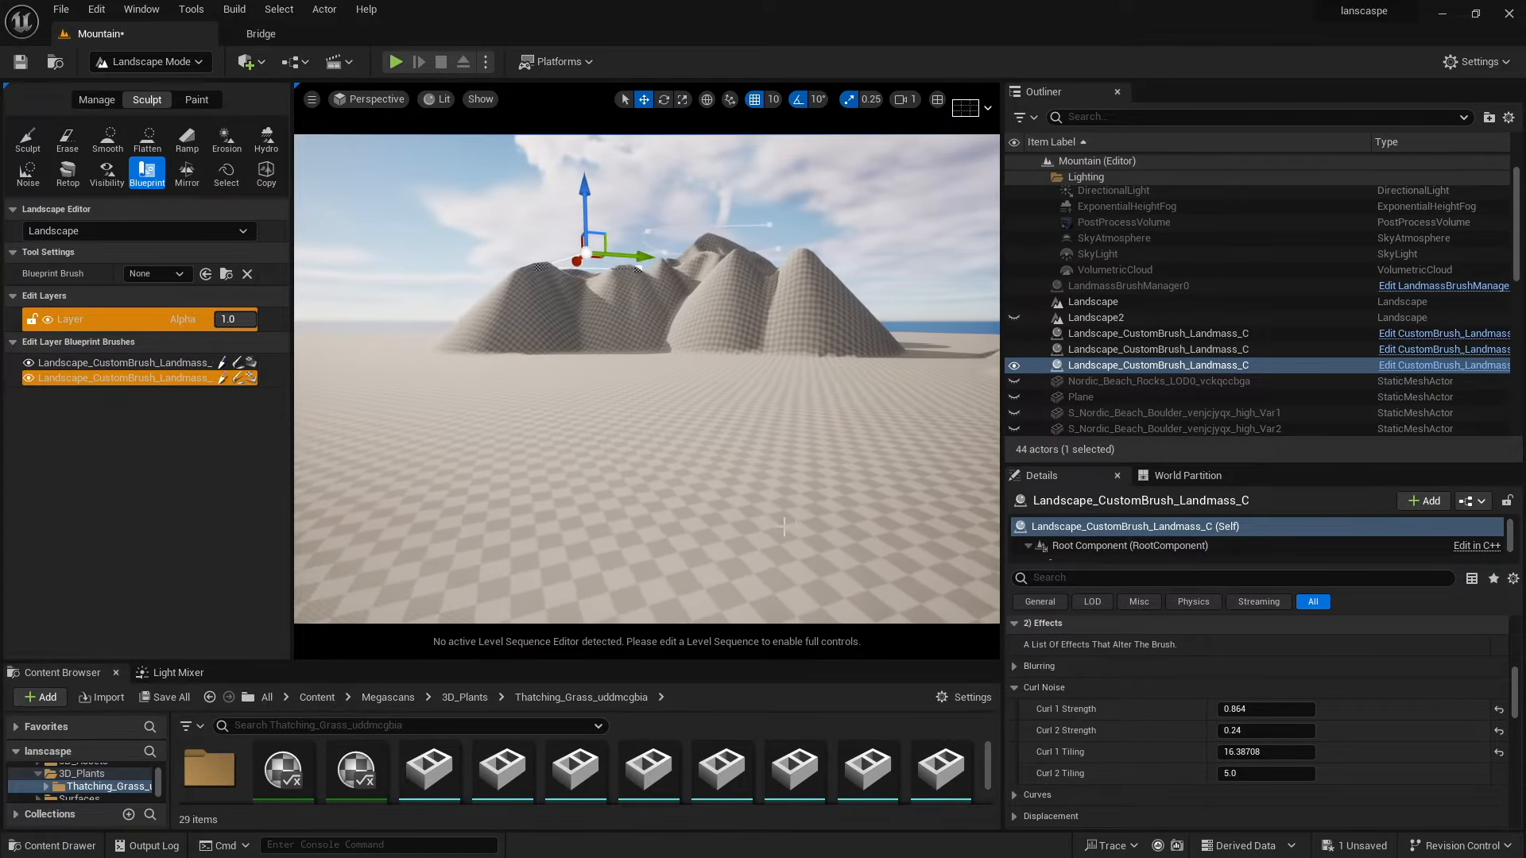
Raise the second Landmass brush into a smaller peak and shift it alongside the main mountain.
drag(581, 211, 604, 267)
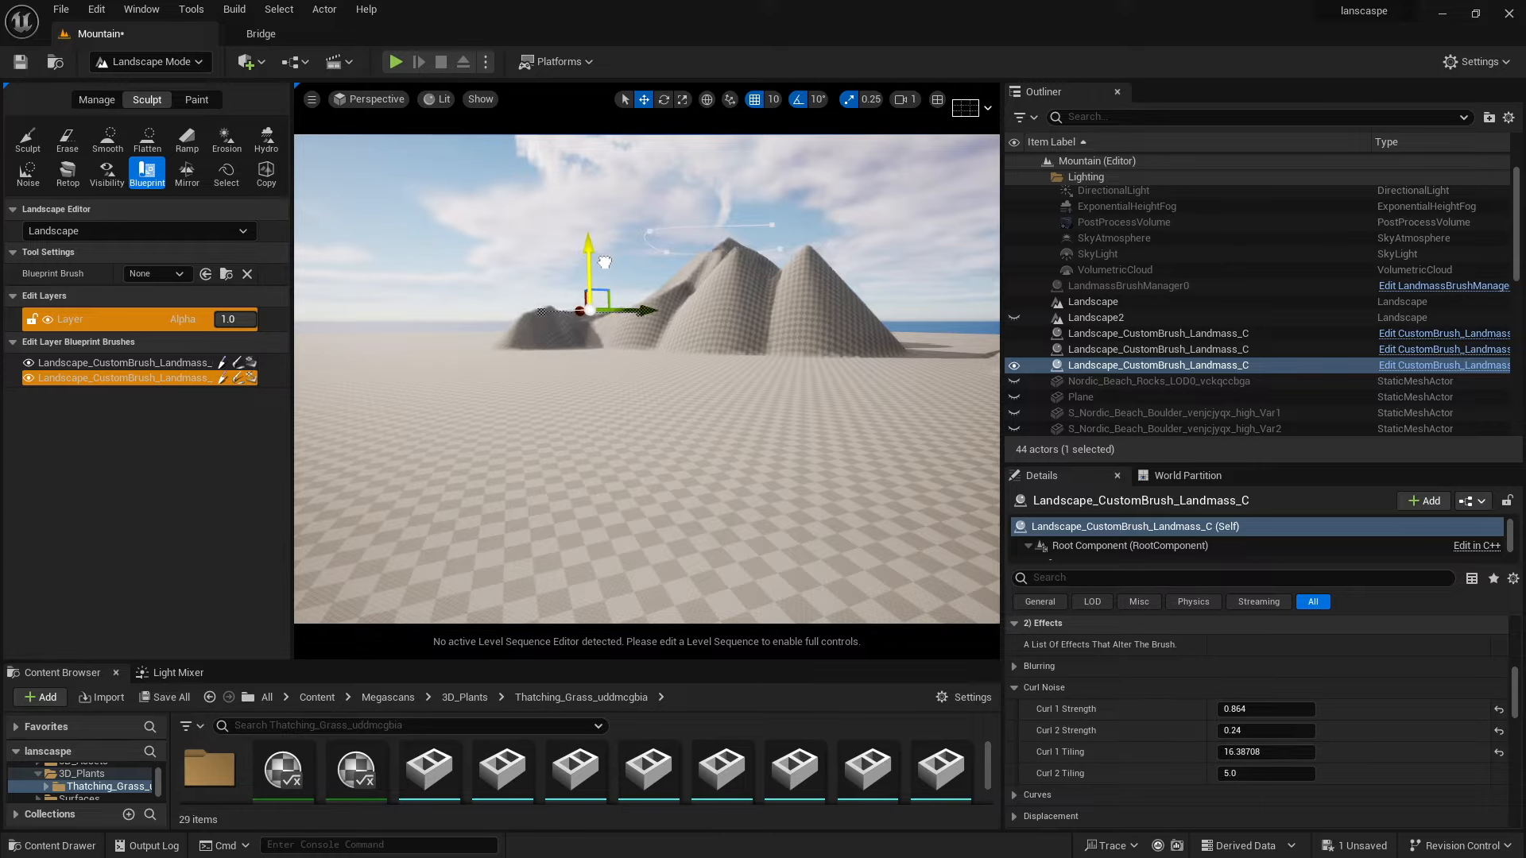
drag(644, 314, 587, 309)
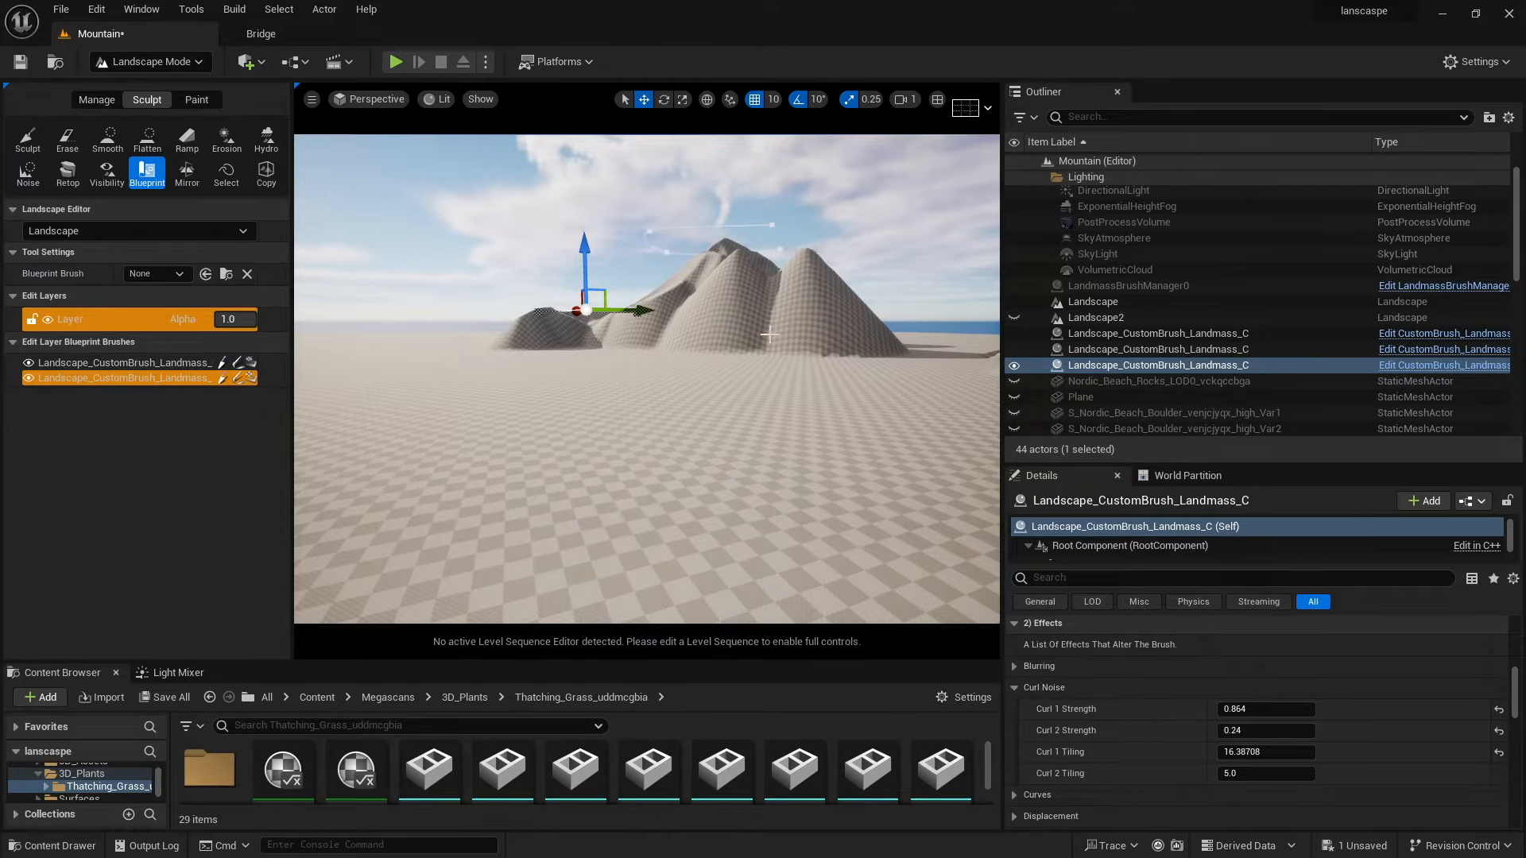
Select the first Landmass brush, lower it slightly and set its Curl 1 Tiling to about 19.25.
click(144, 364)
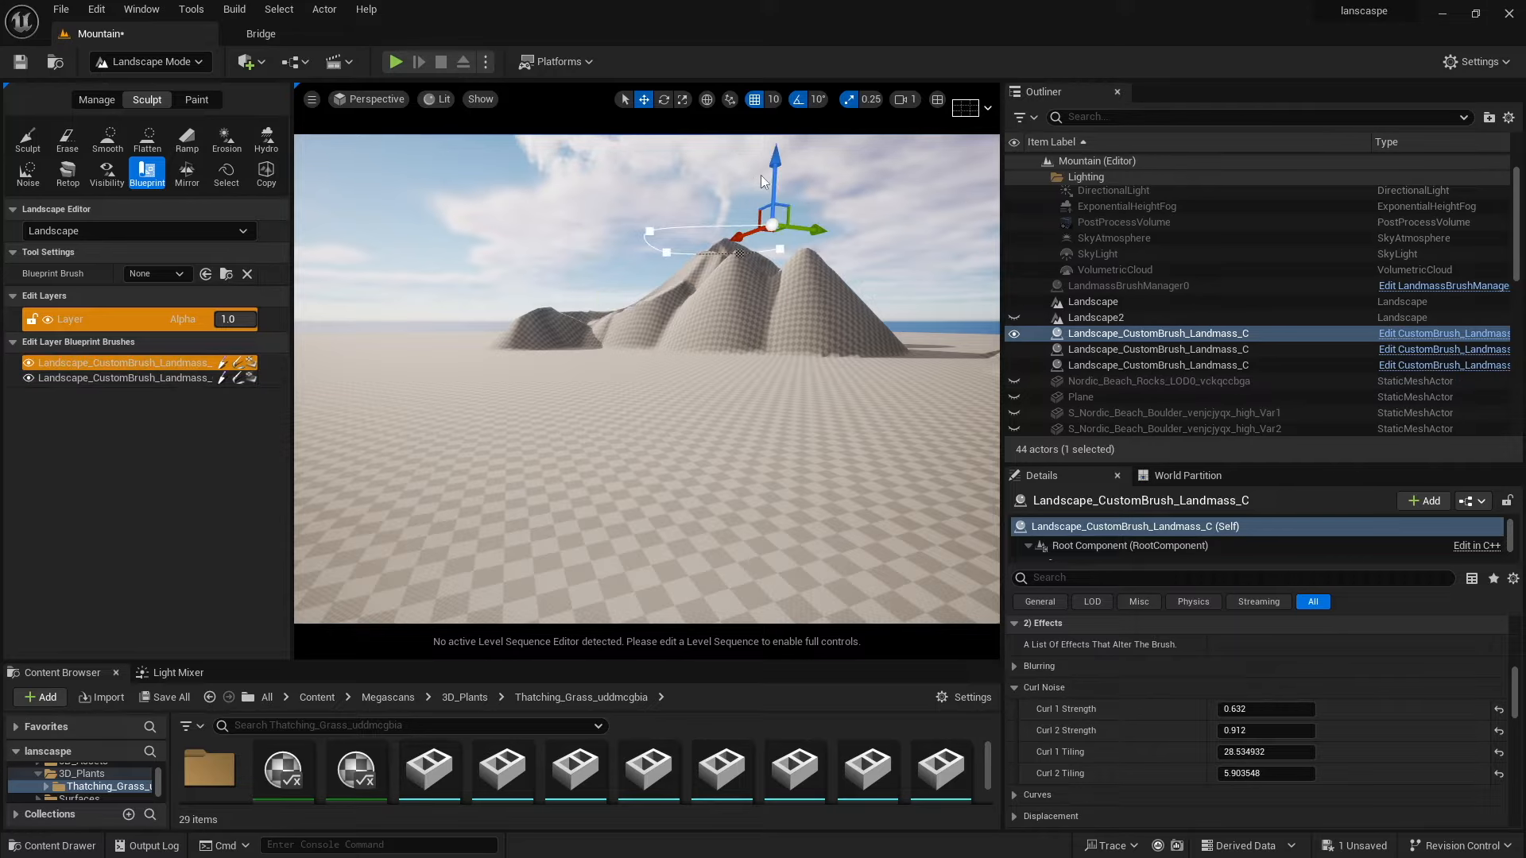
drag(774, 179, 774, 195)
drag(1242, 752, 1234, 752)
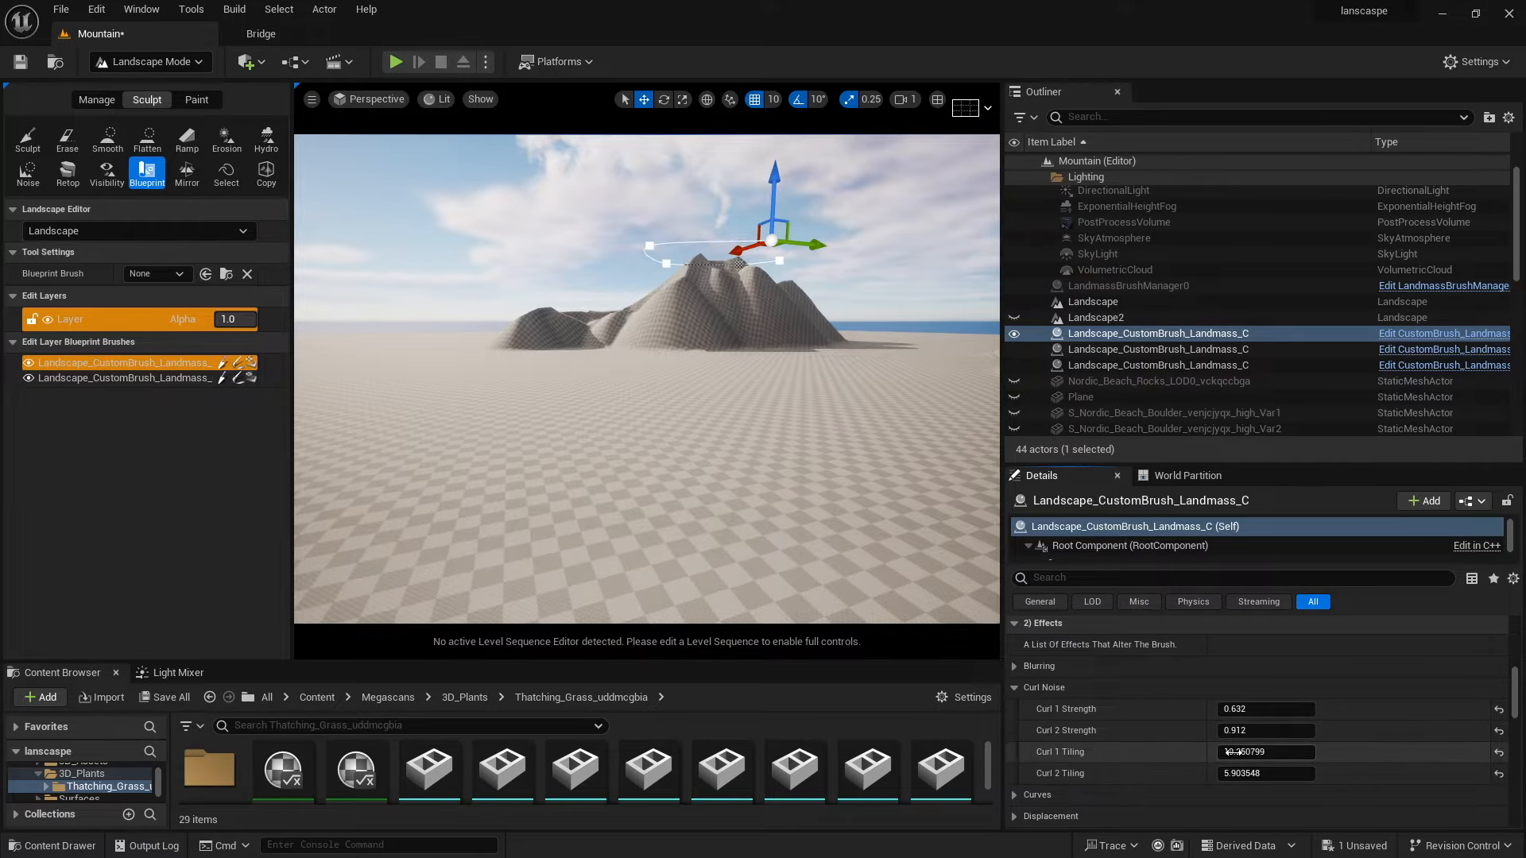
right_drag(715, 382, 753, 347)
key(w)
key(w)
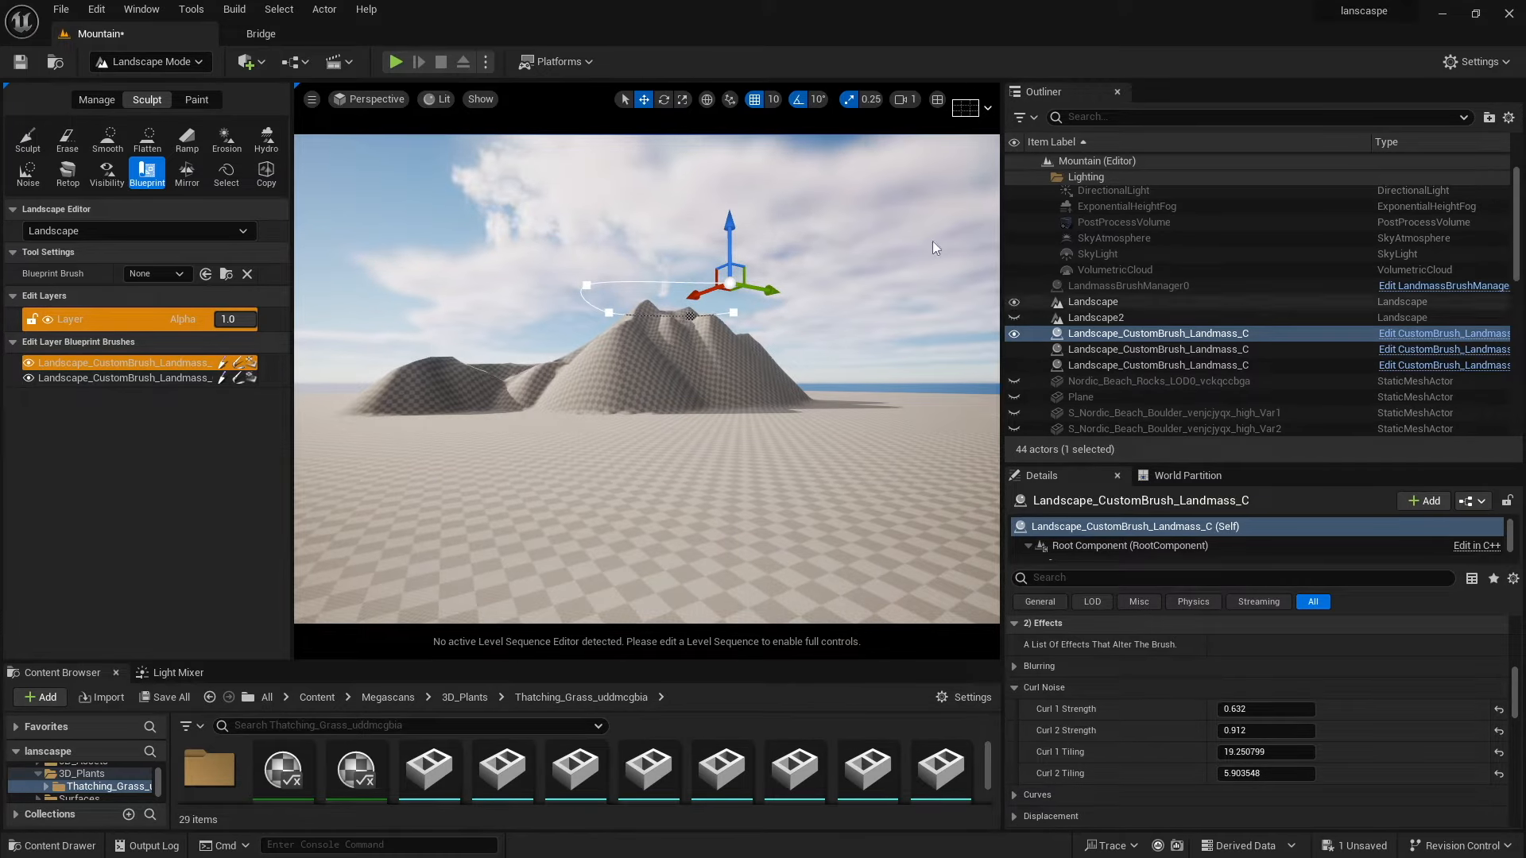
Switch to Selection Mode and select the landscape to view its details.
click(147, 62)
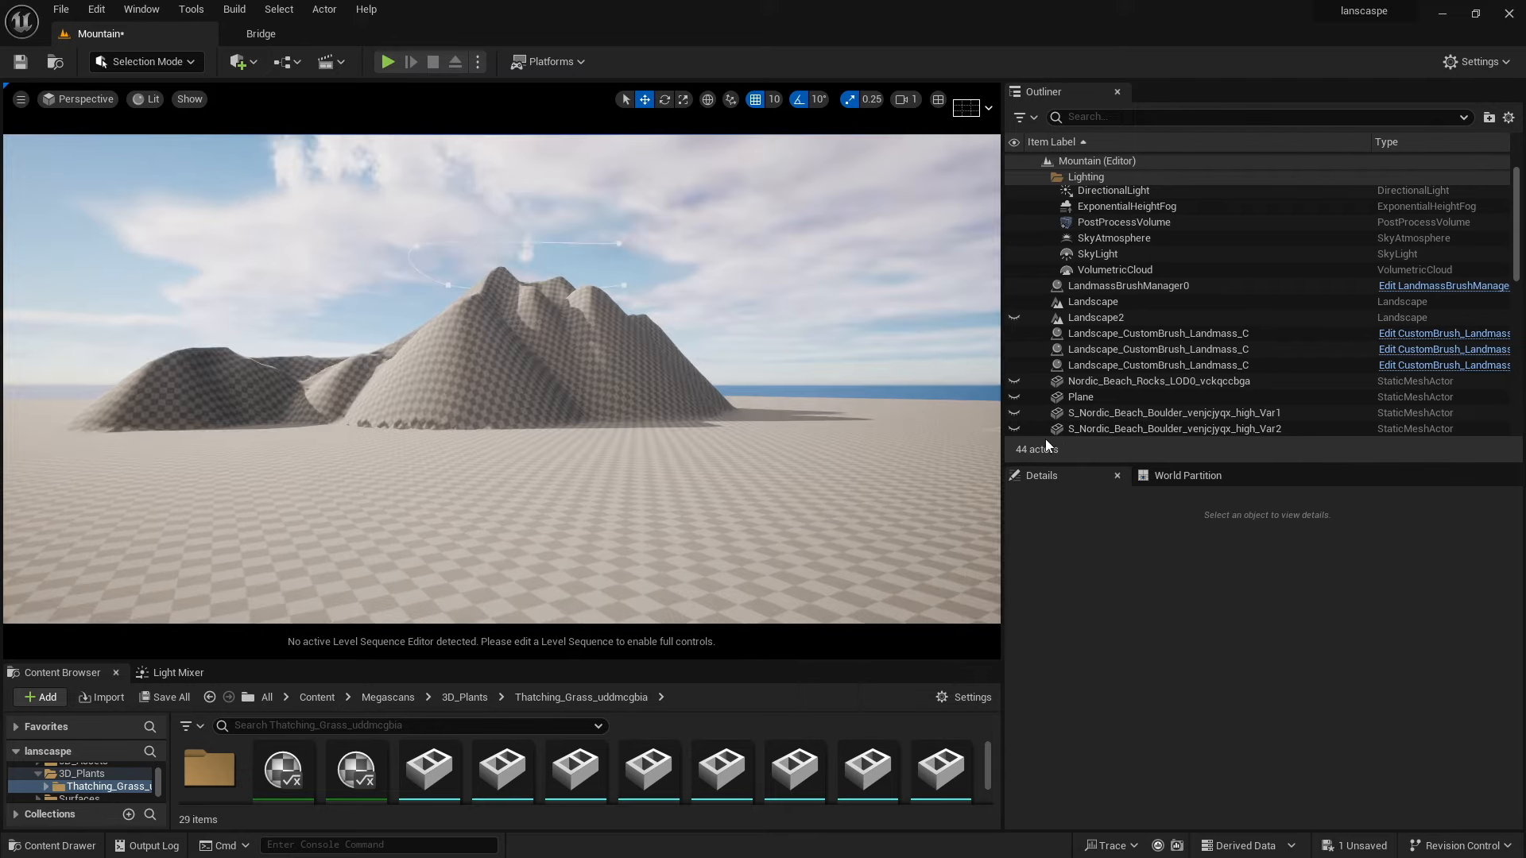
click(628, 392)
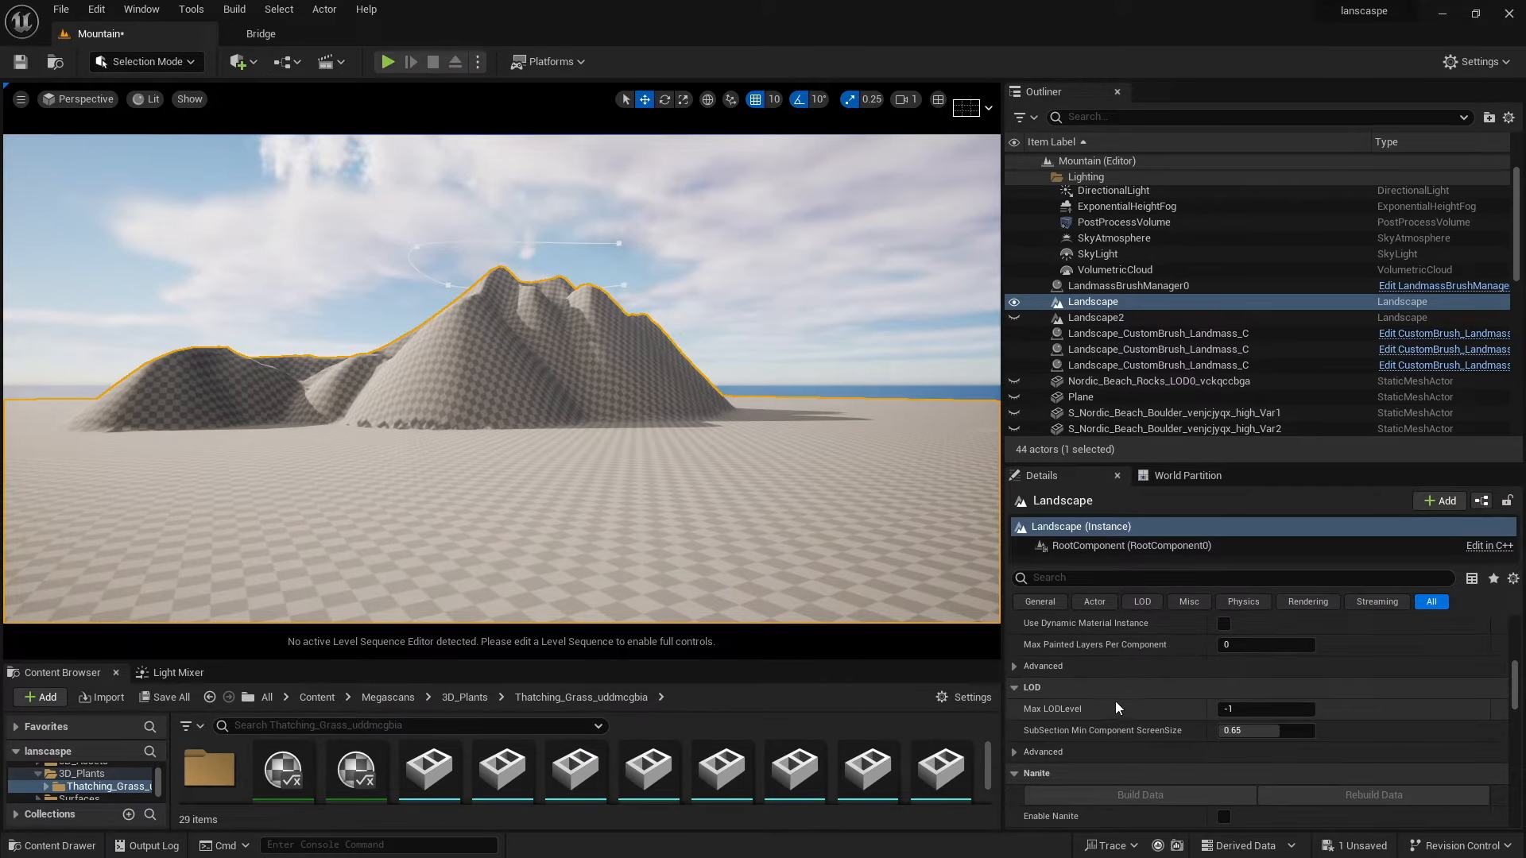
scroll(1114, 701, down, 6)
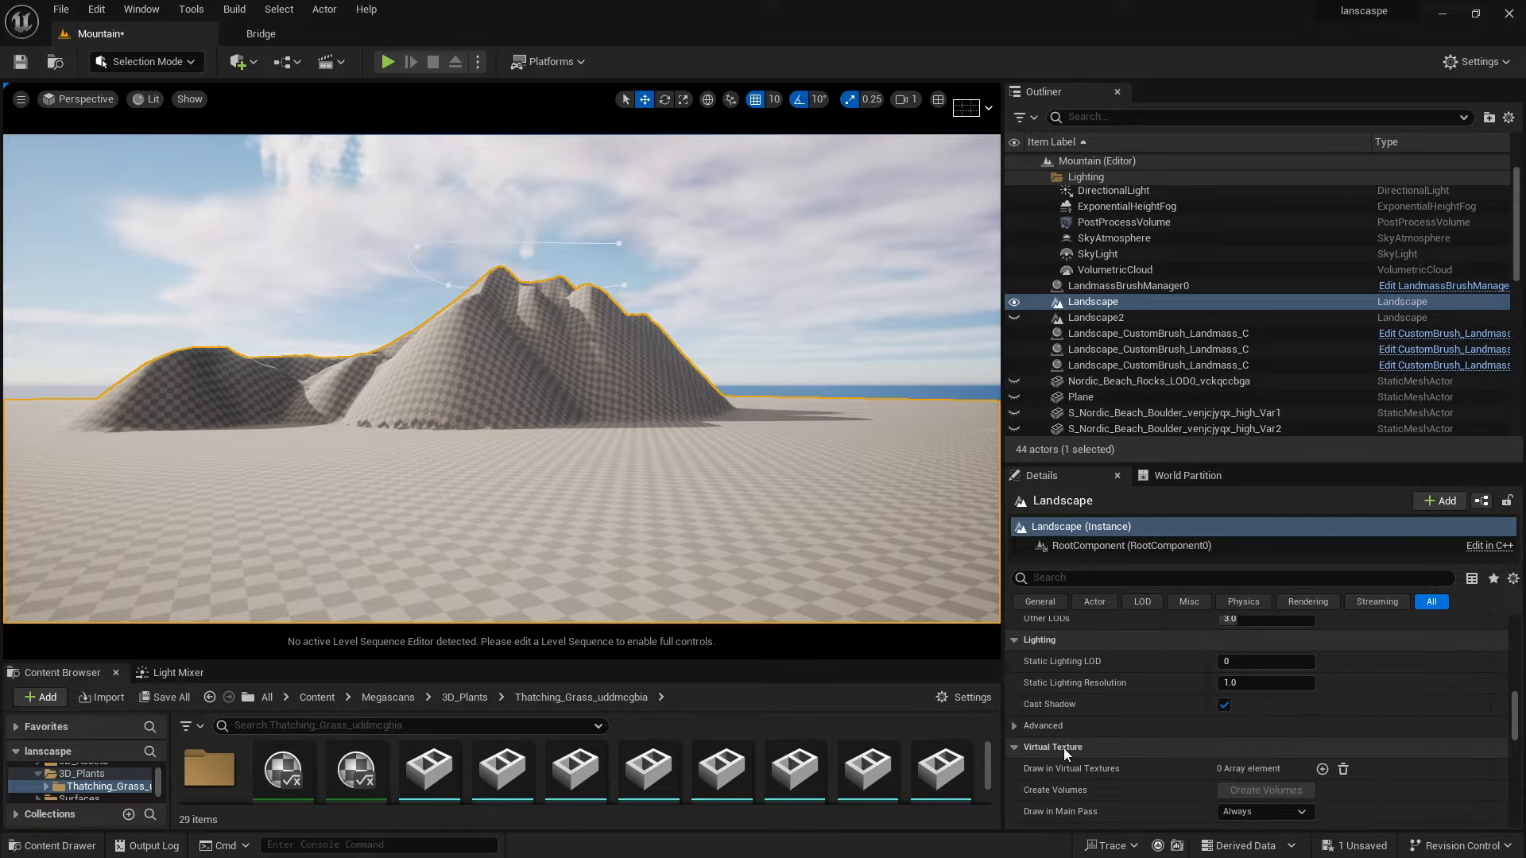
scroll(1063, 747, up, 5)
Search the Landscape Material picker for Mount and assign M_Landscape_Mountain to the landscape.
click(1294, 738)
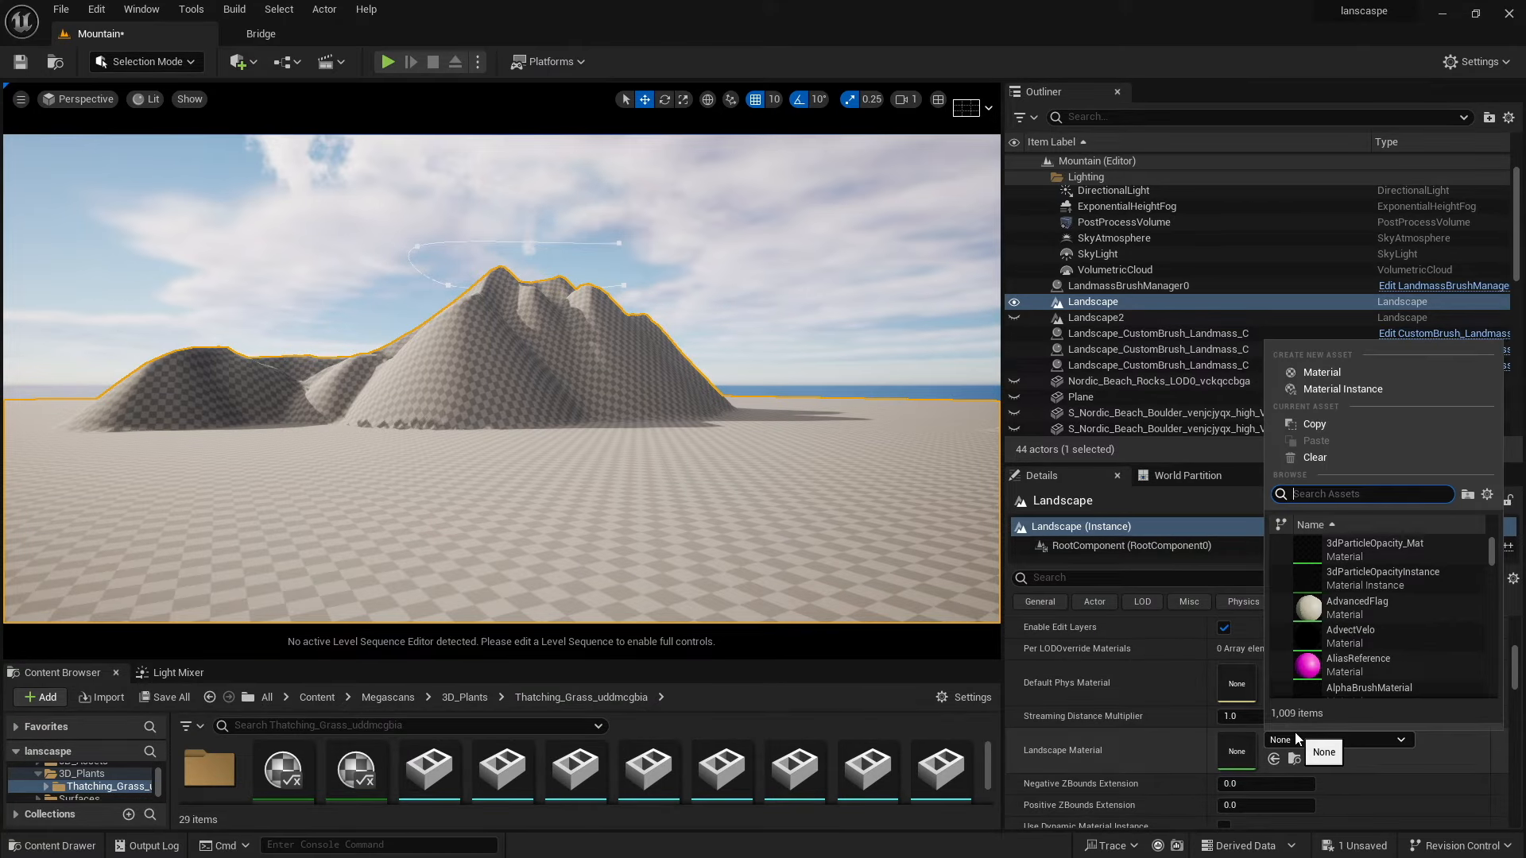
text(mA)
key(BackSpace)
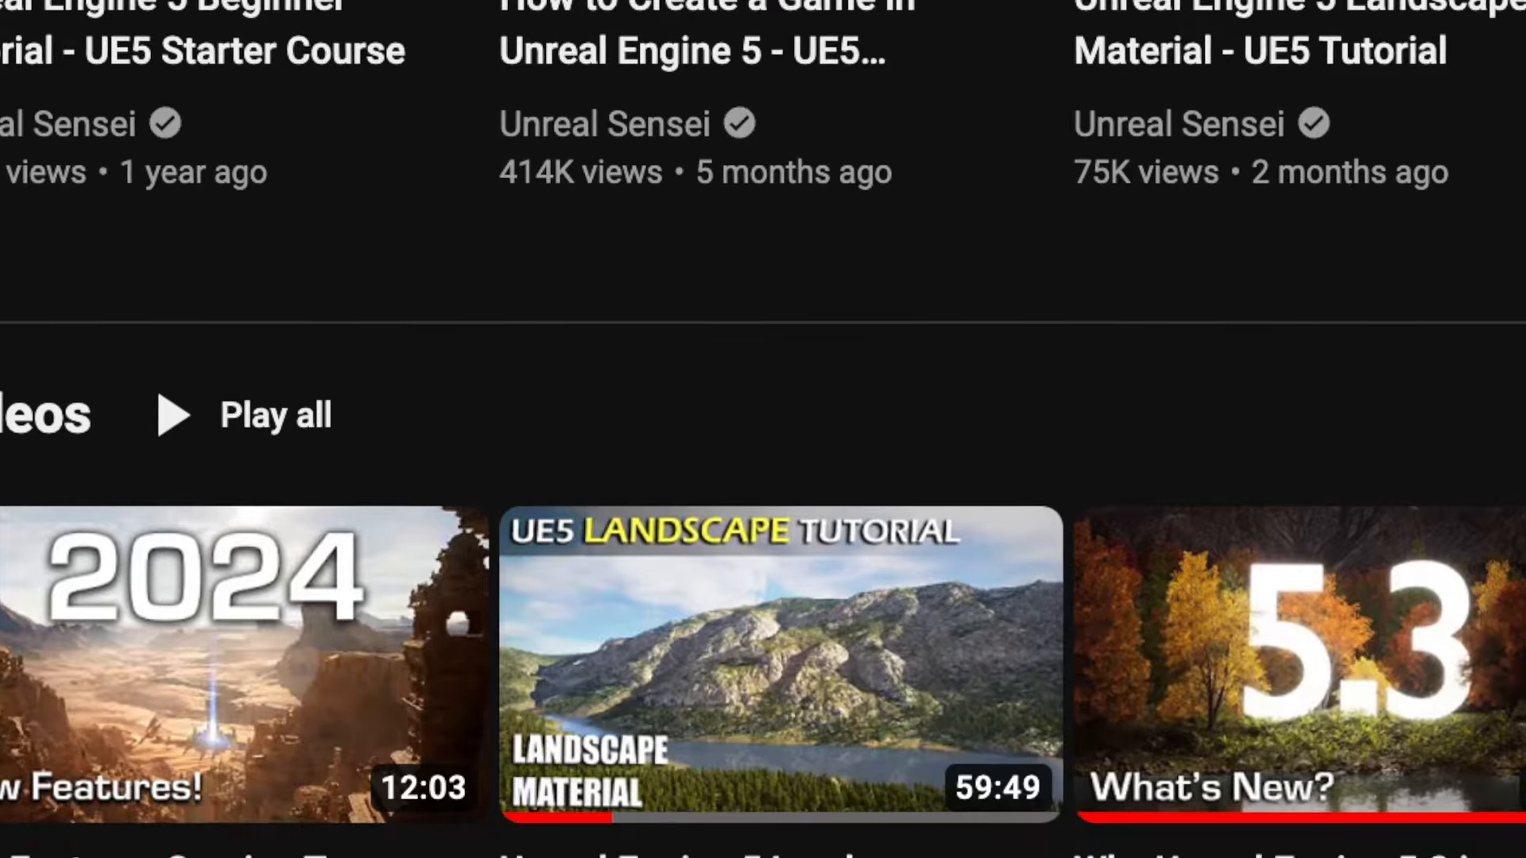
text(ater)
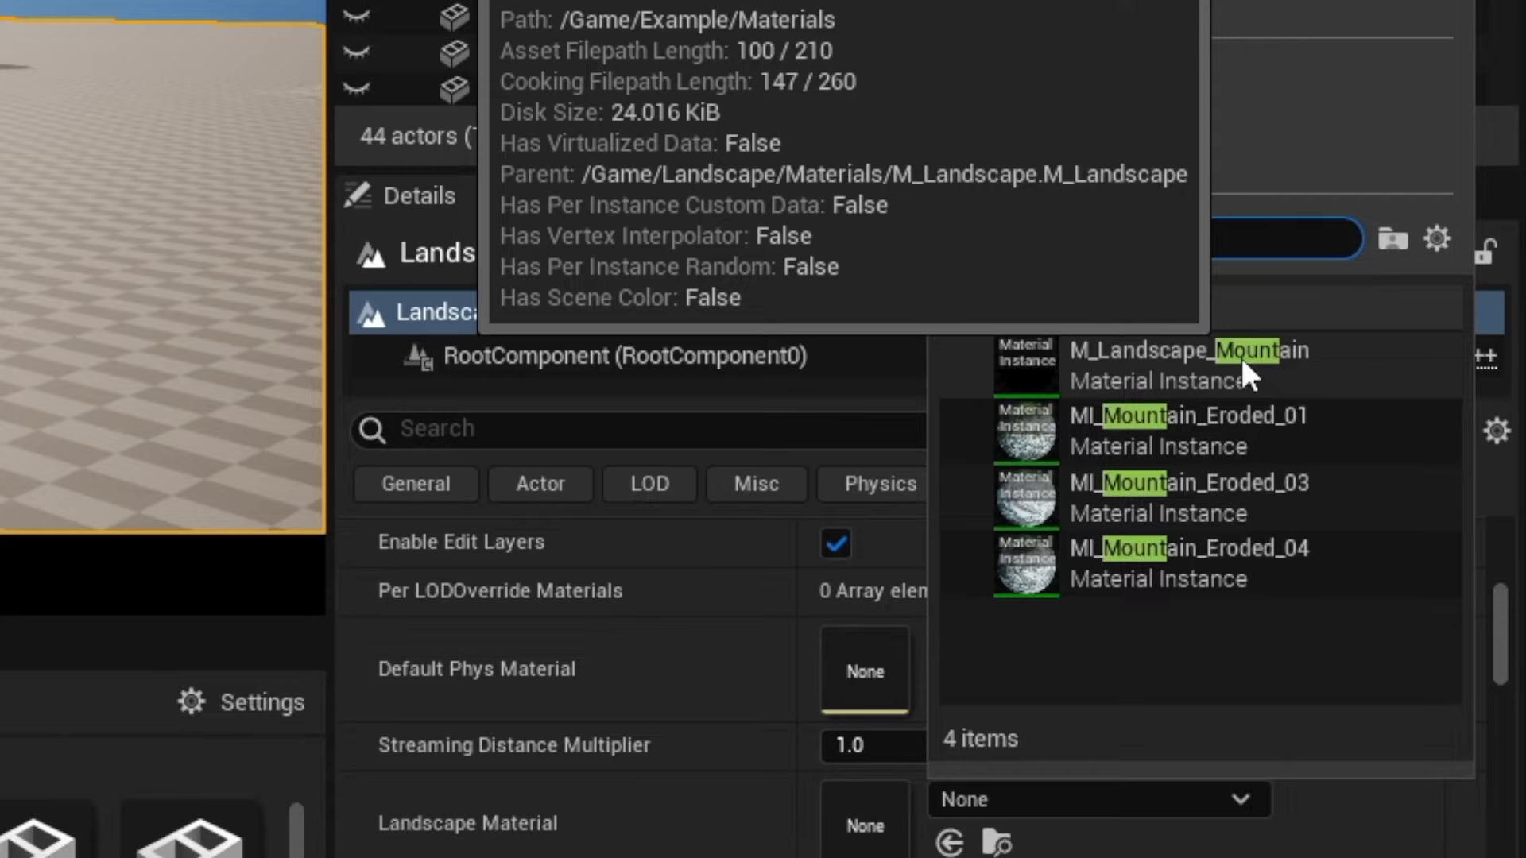
click(1241, 359)
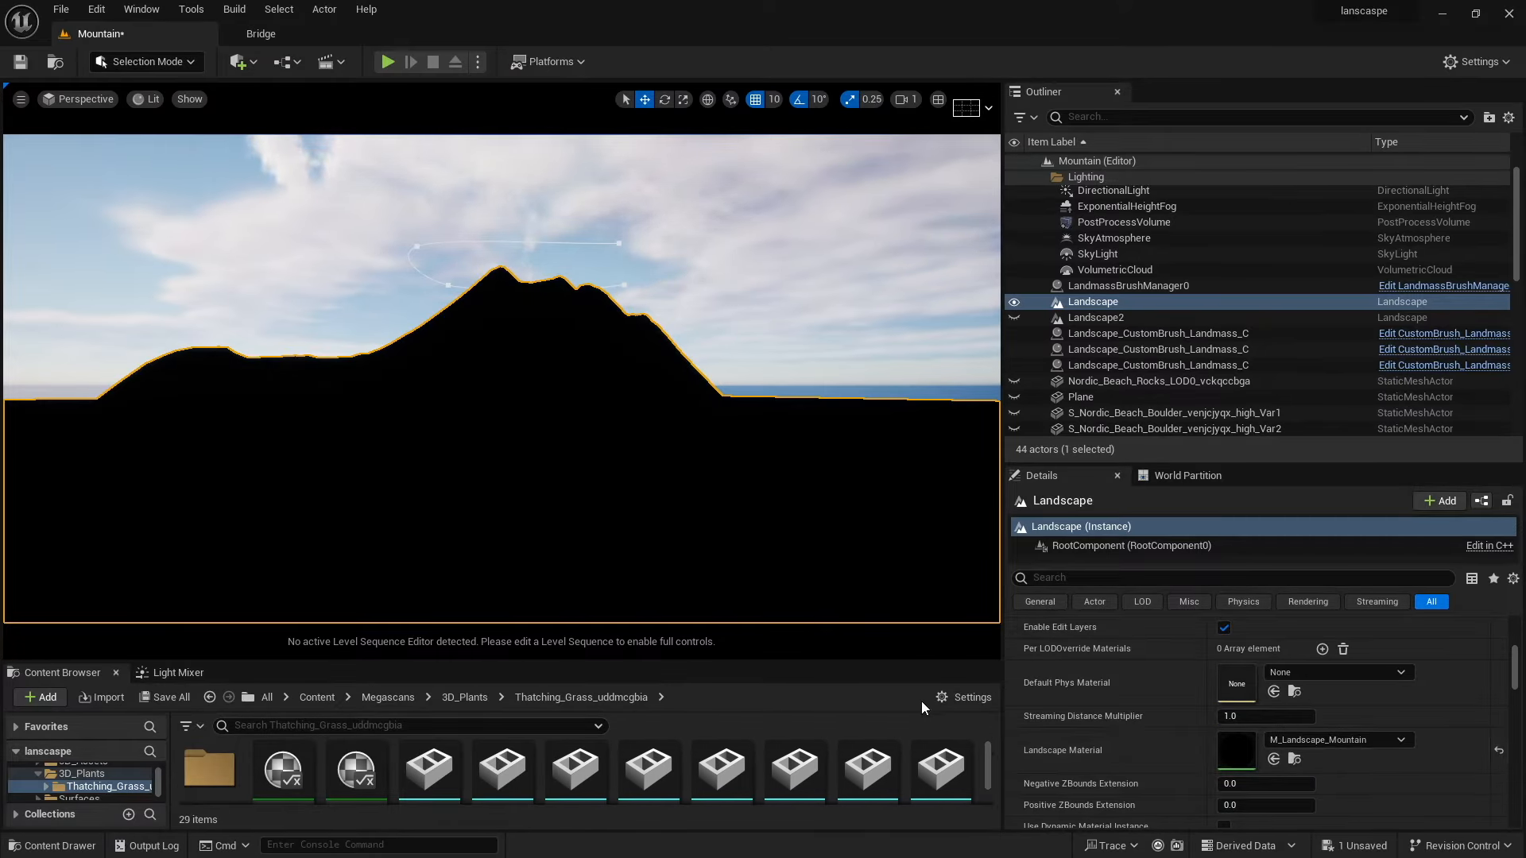
Return to Landscape Mode and open the Paint tools to view the target layers.
click(151, 62)
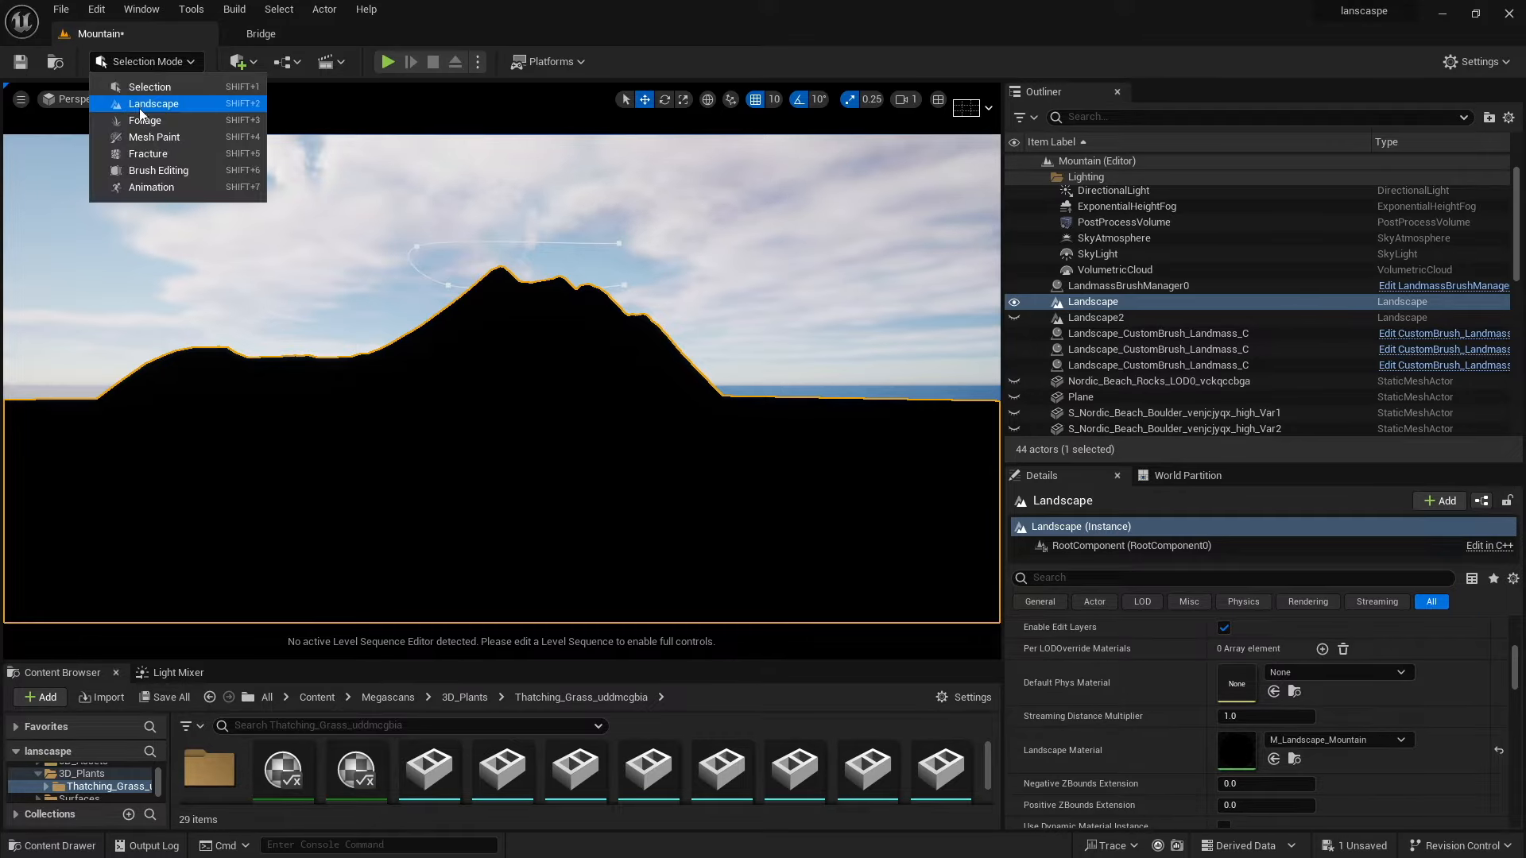
click(140, 108)
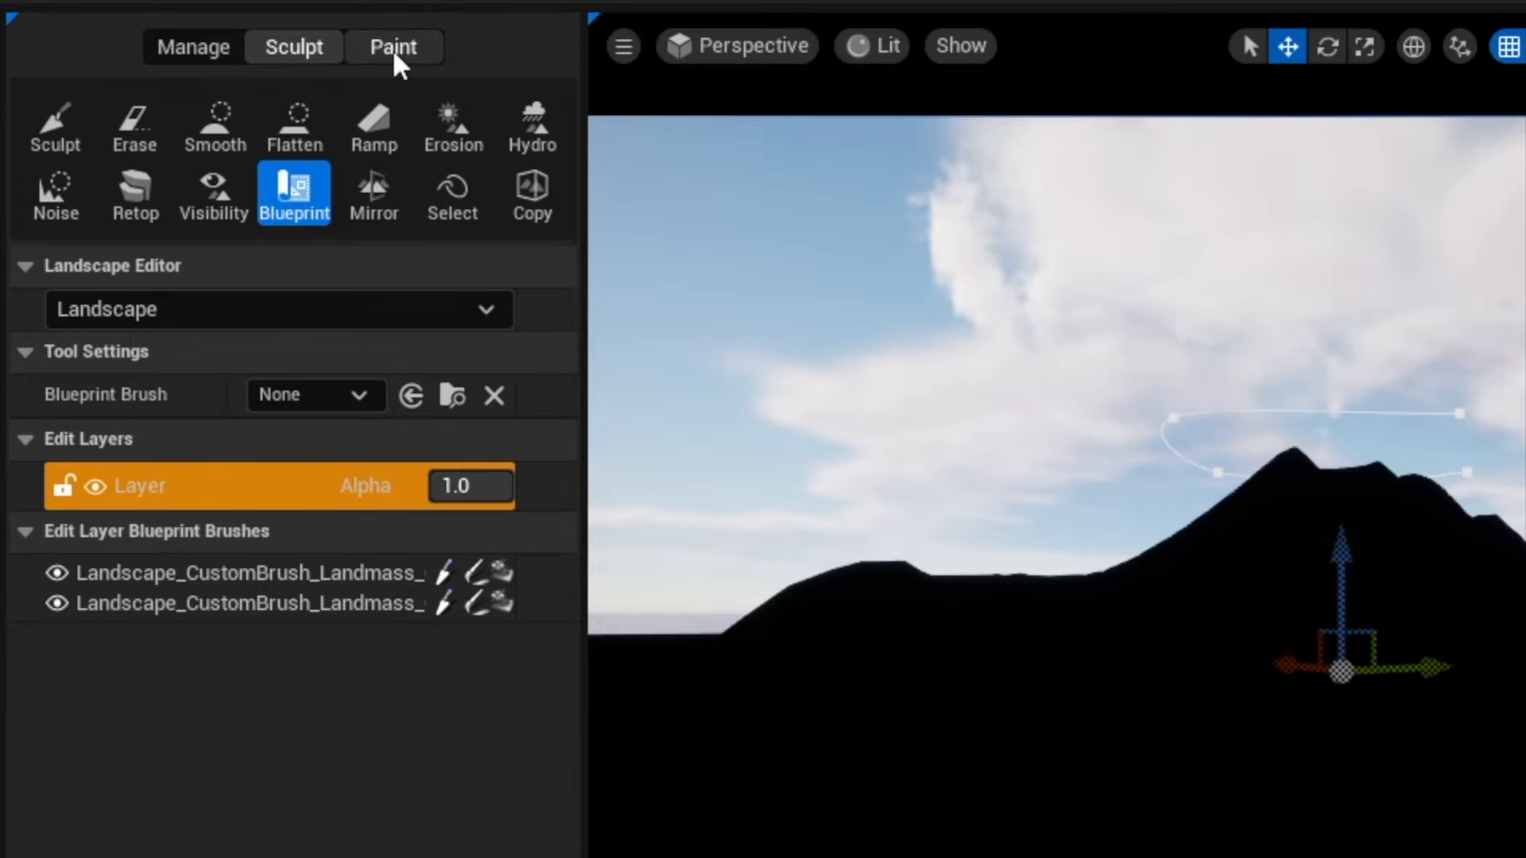
click(395, 54)
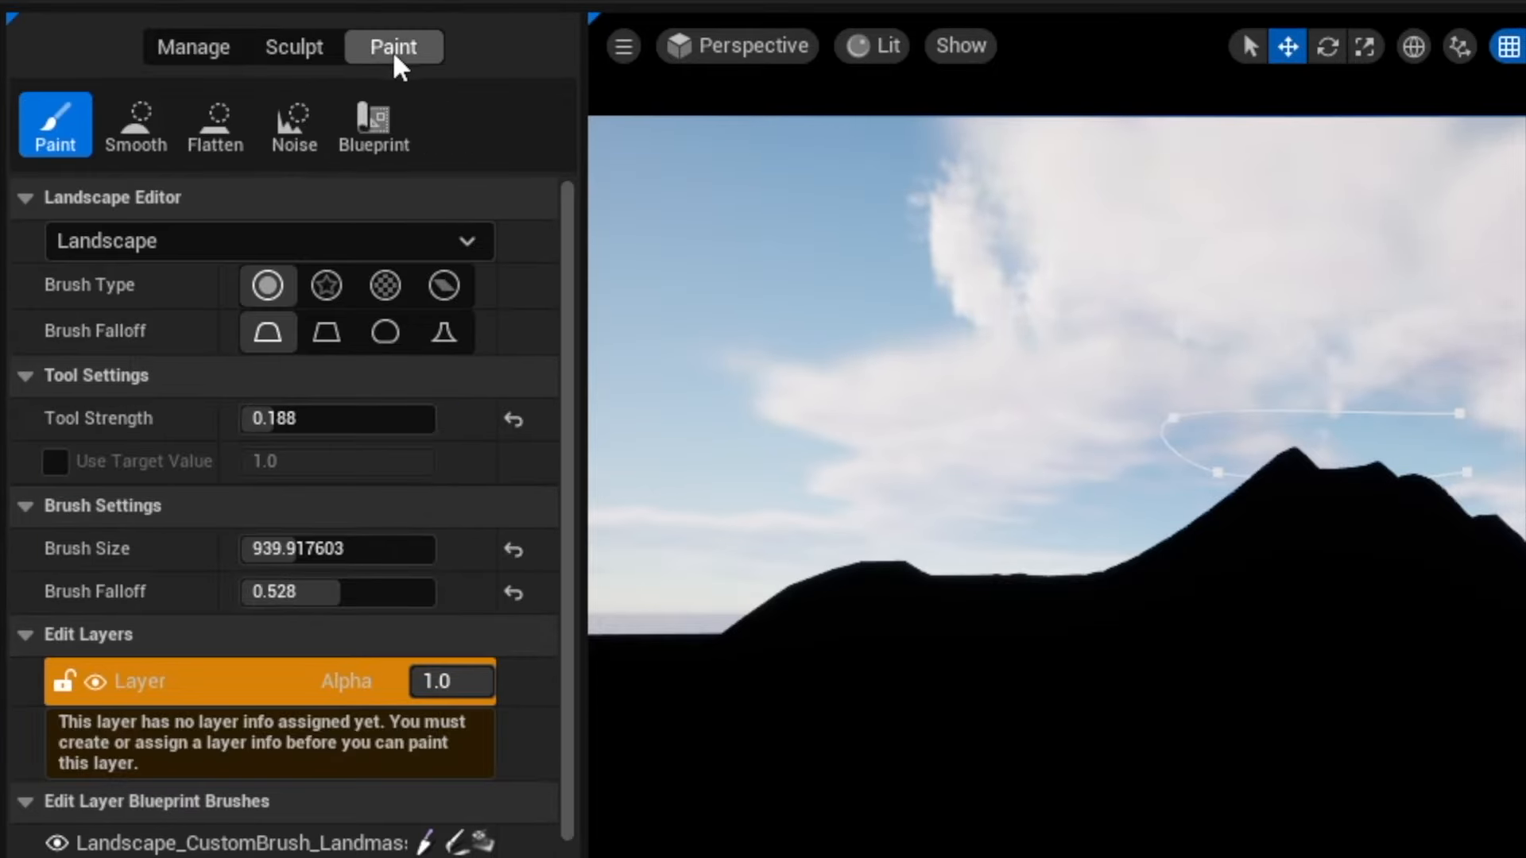
scroll(538, 747, down, 4)
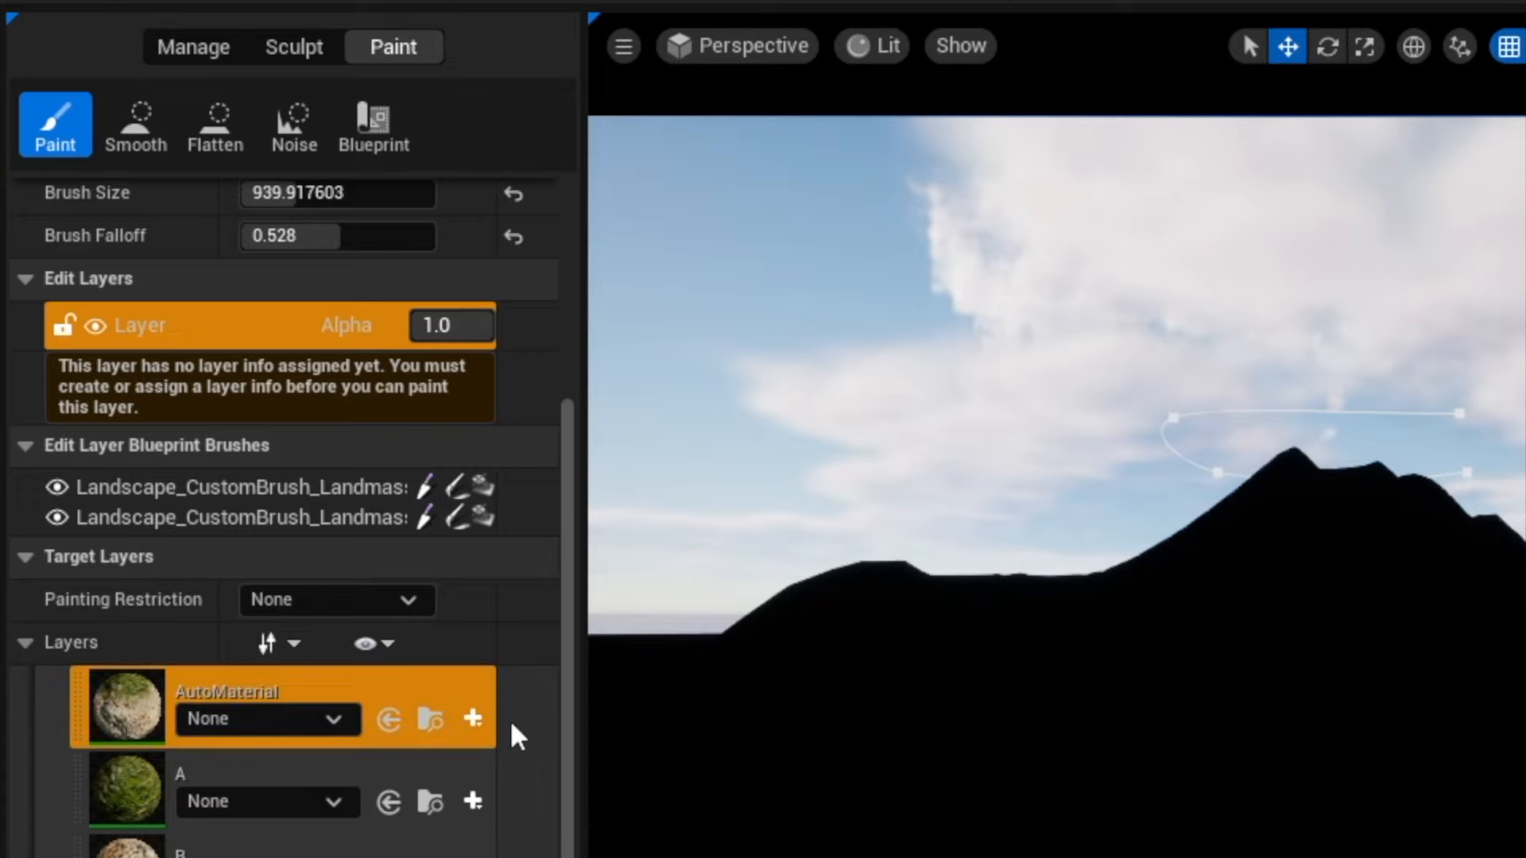
Create and save a new layer info object for the AutoMaterial layer in the Mountain_sharedassets folder.
click(474, 720)
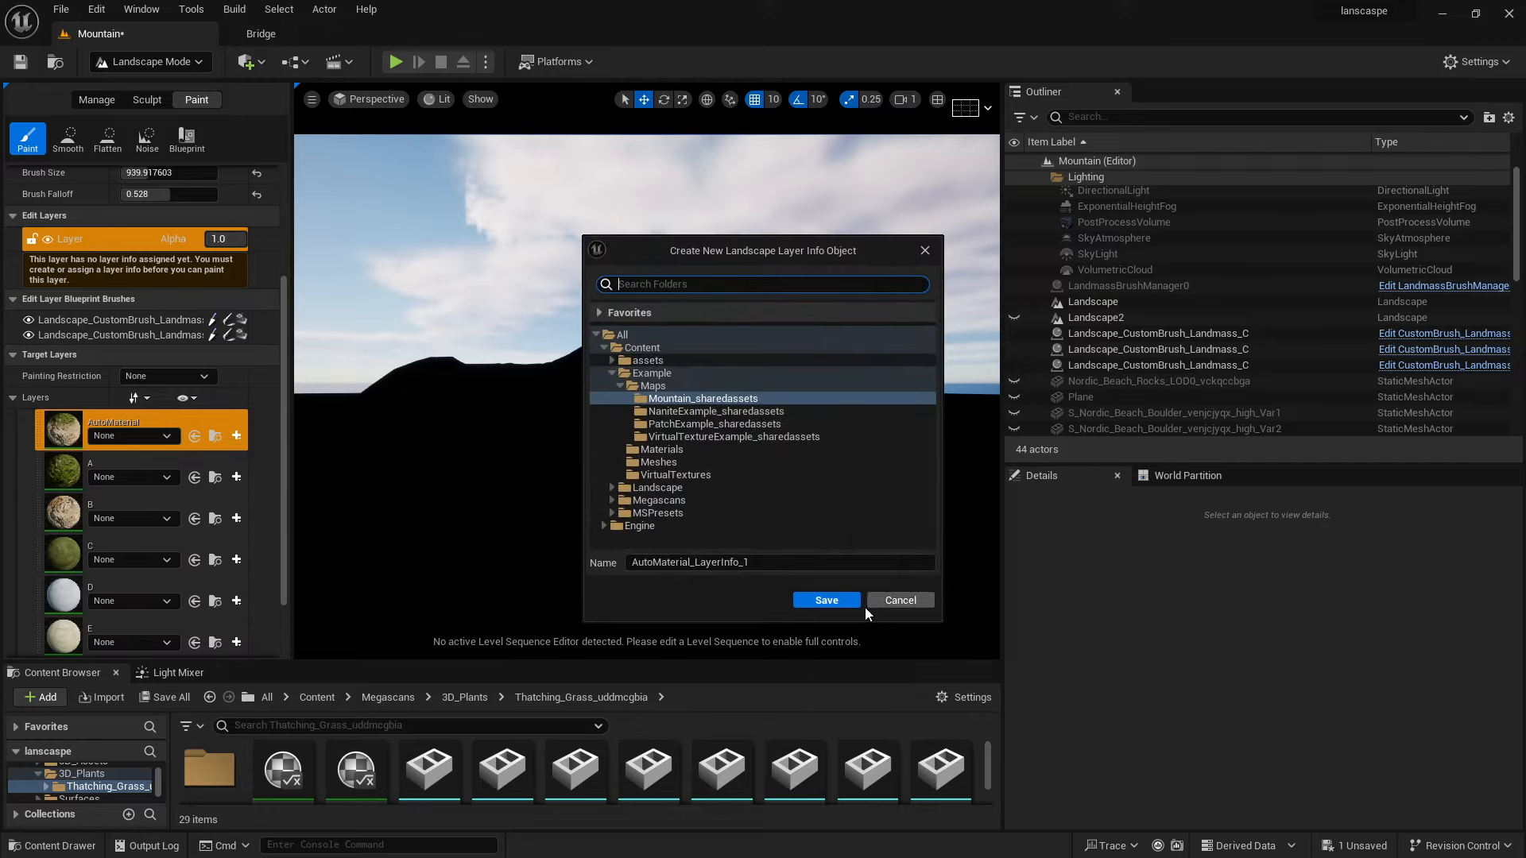
click(818, 602)
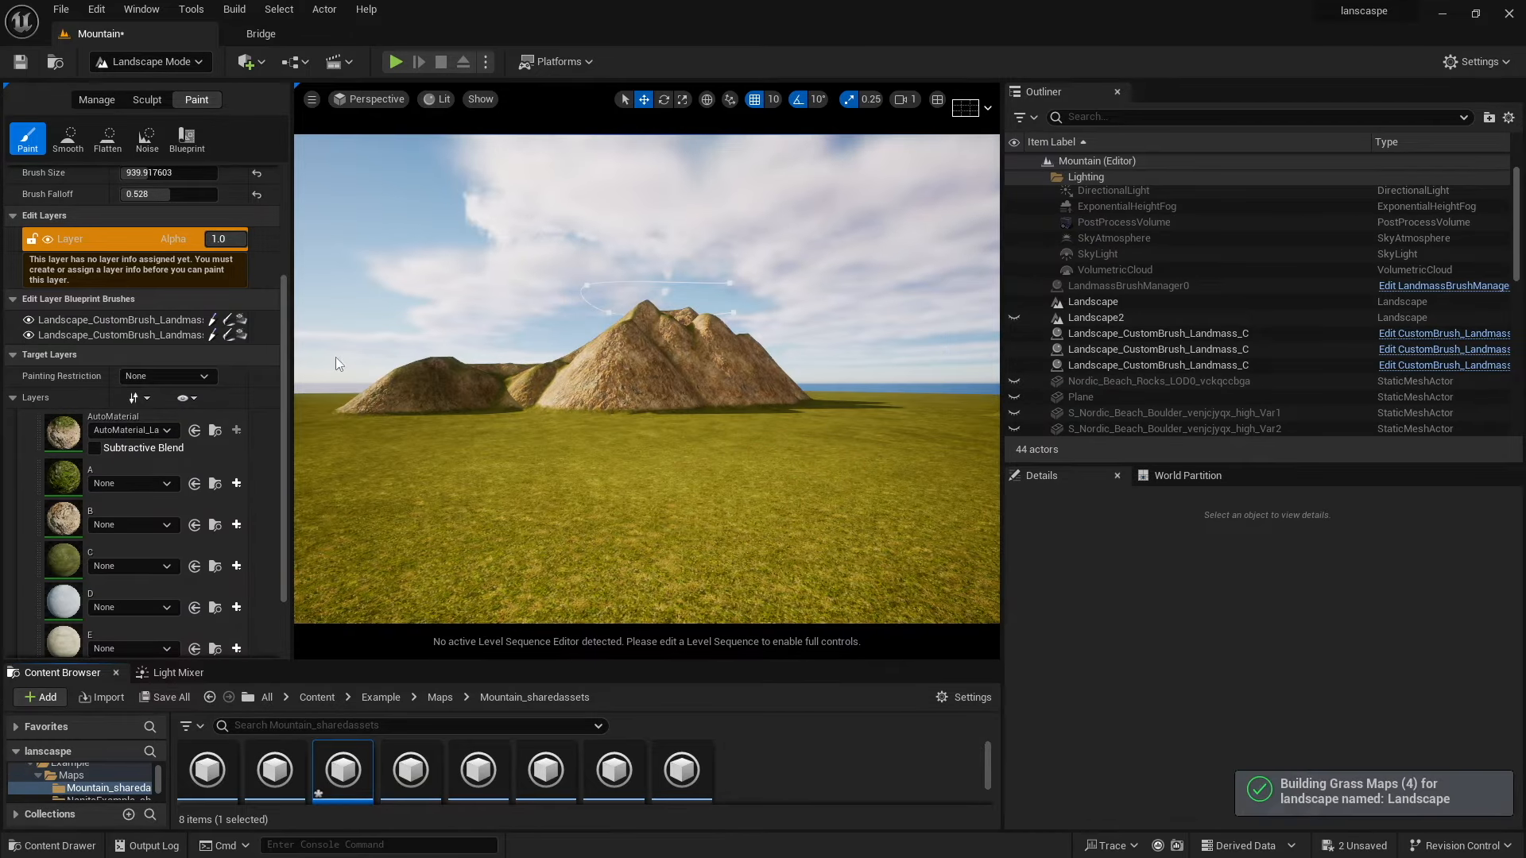
Create a weight-blended layer info object for paint layer C and save it.
mouse_move(569, 388)
right_down()
mouse_move(914, 385)
mouse_move(574, 389)
right_up()
key(w)
mouse_move(526, 469)
mouse_down()
mouse_move(580, 415)
mouse_move(597, 322)
mouse_move(464, 511)
mouse_move(572, 374)
mouse_move(600, 407)
mouse_up()
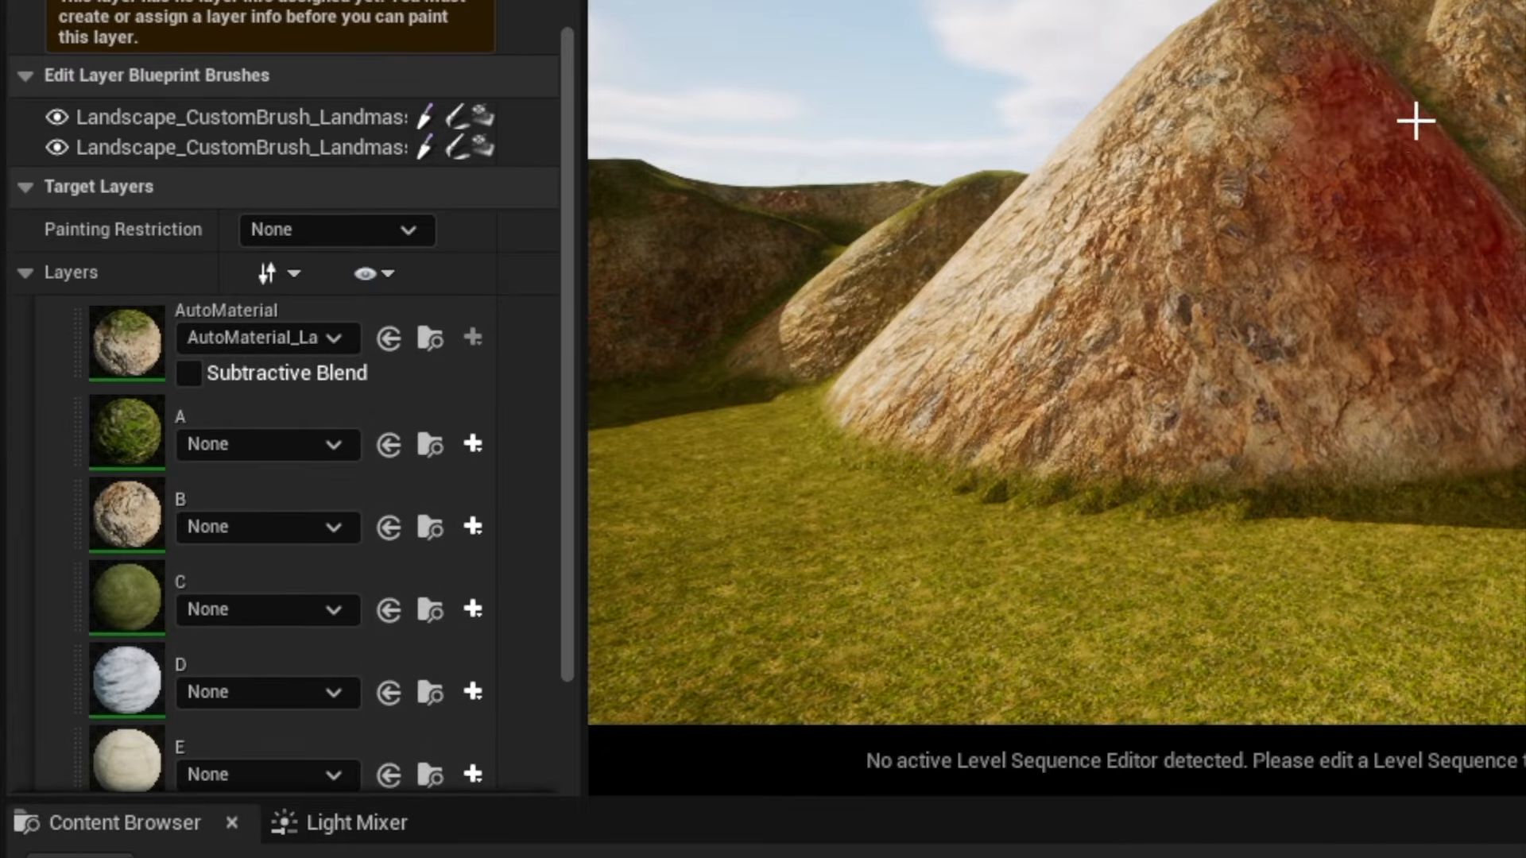
mouse_move(1097, 341)
right_down()
mouse_move(1192, 350)
mouse_move(1113, 342)
mouse_move(1128, 333)
right_up()
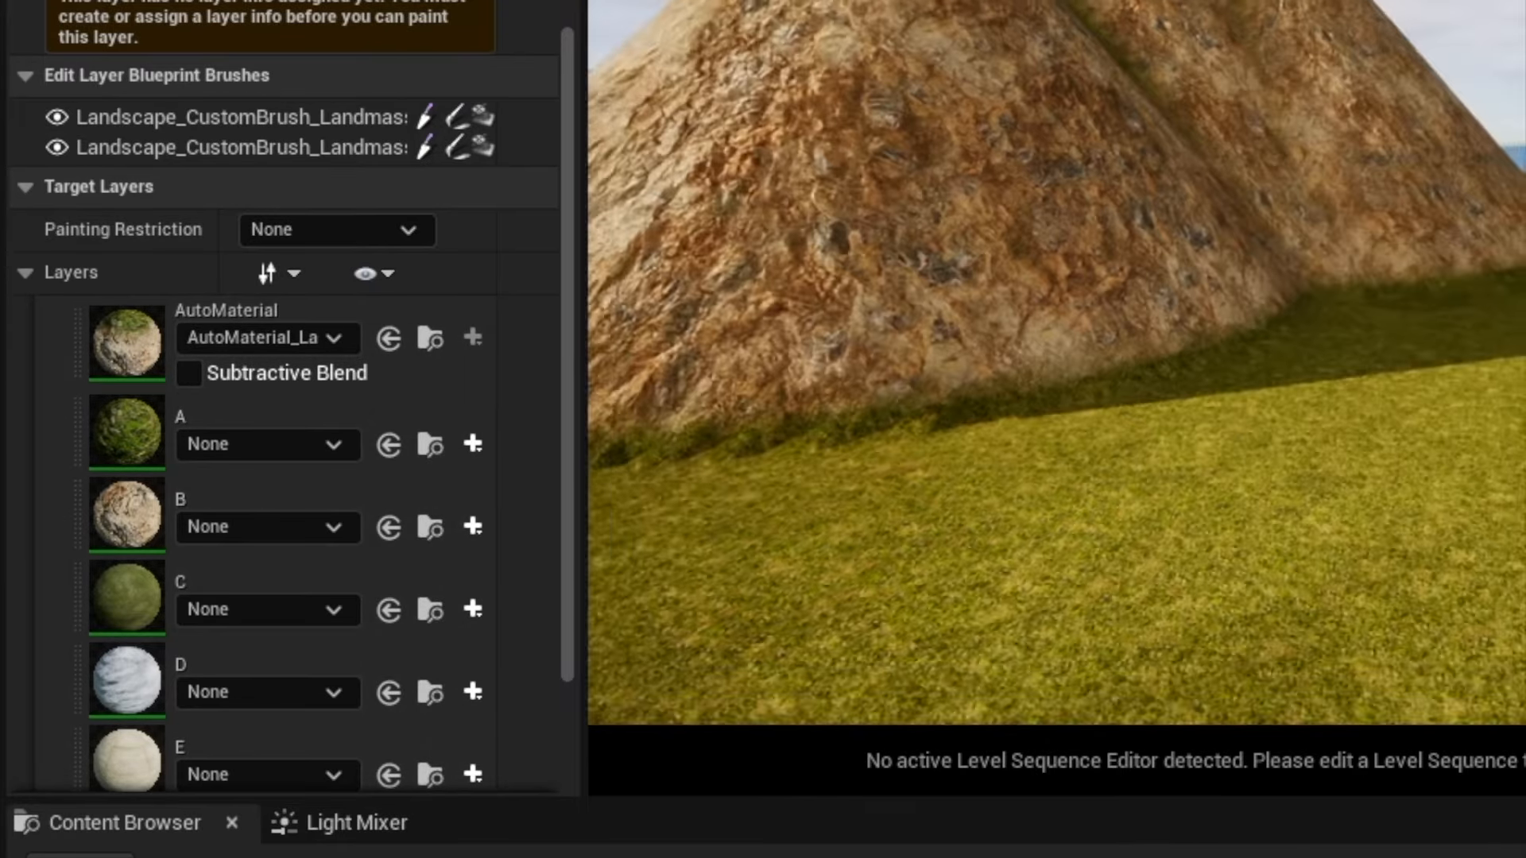
mouse_move(647, 379)
right_down()
mouse_move(660, 365)
mouse_move(866, 381)
right_up()
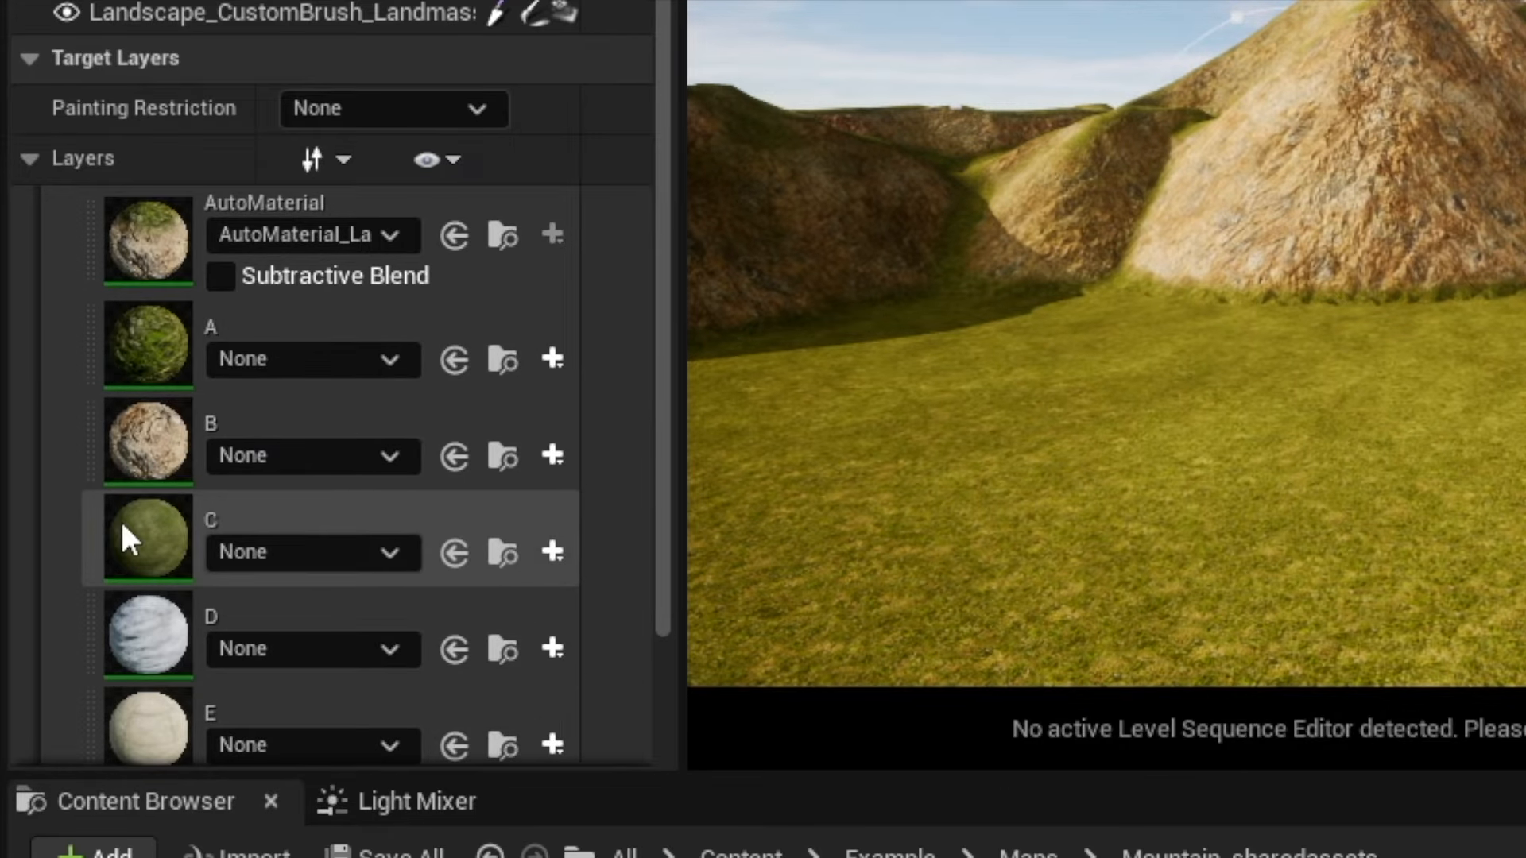
click(553, 552)
click(555, 566)
click(554, 565)
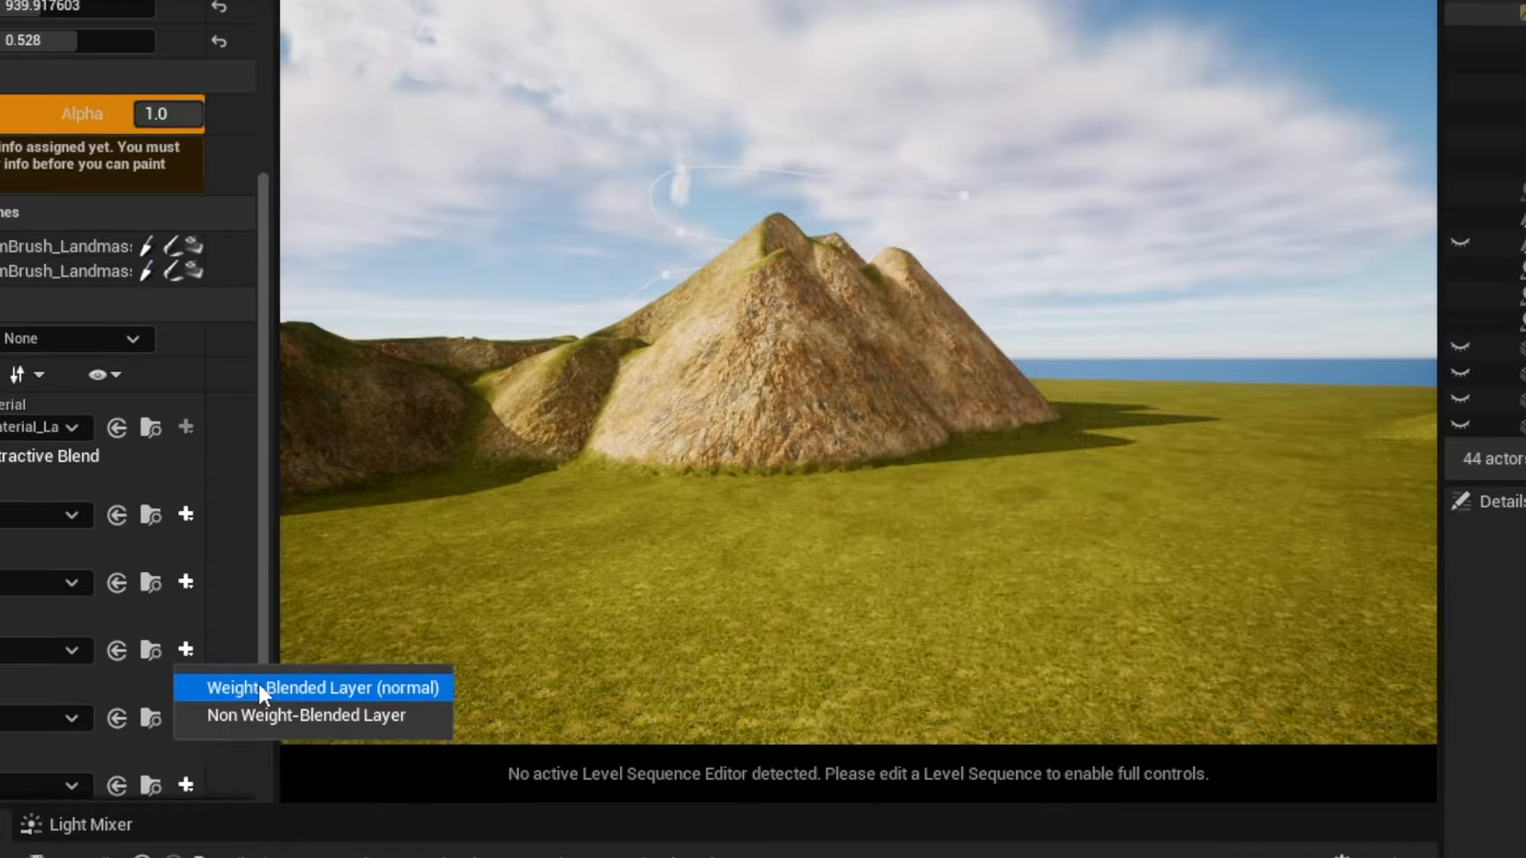
click(259, 687)
click(1128, 708)
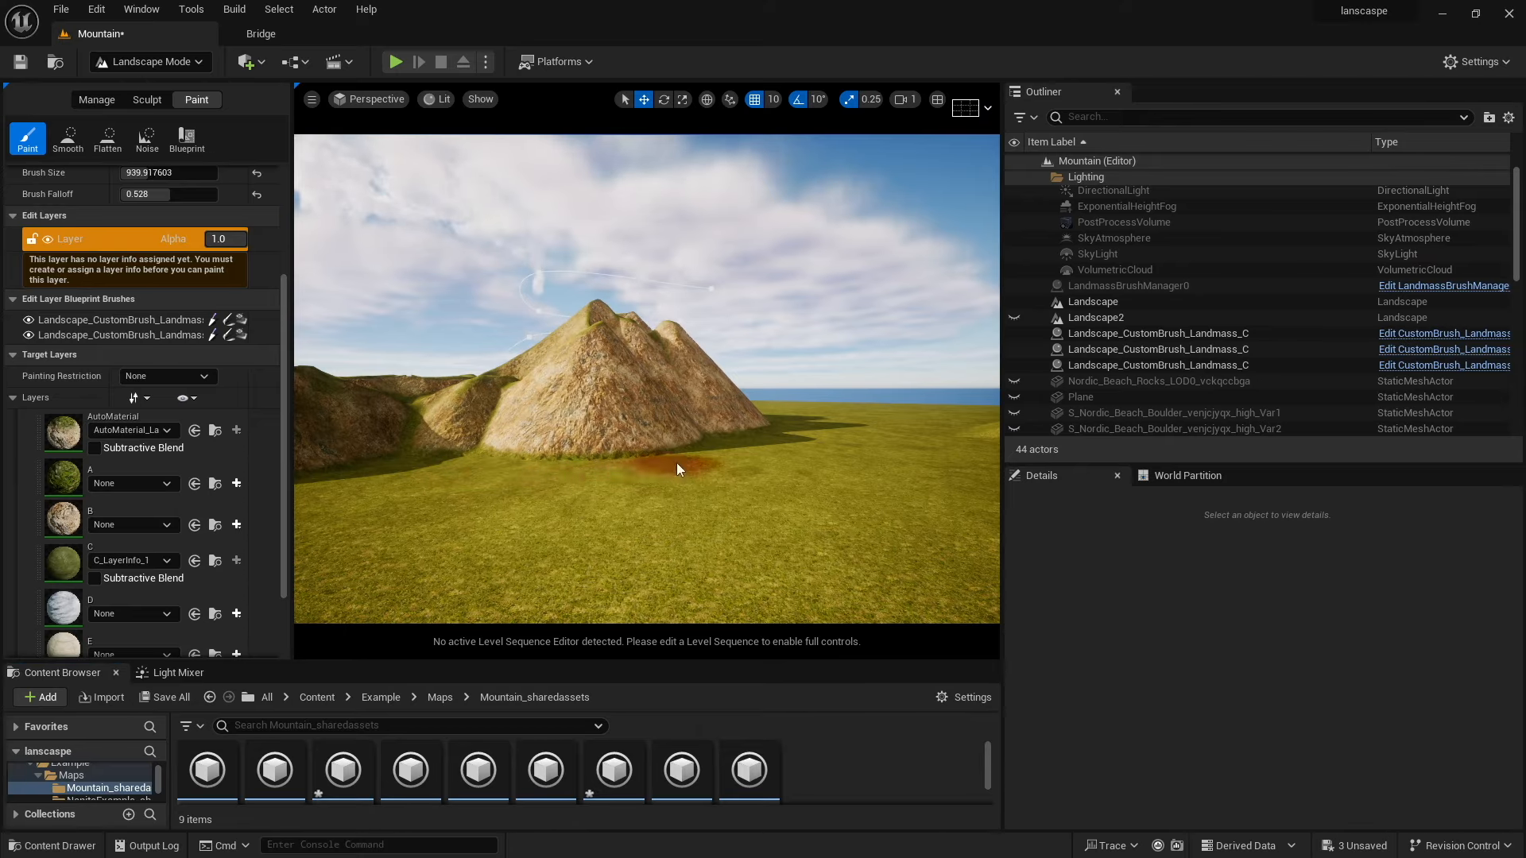
Reassign layer C to use the C_LayerInfo layer info asset.
click(677, 469)
click(930, 452)
click(166, 560)
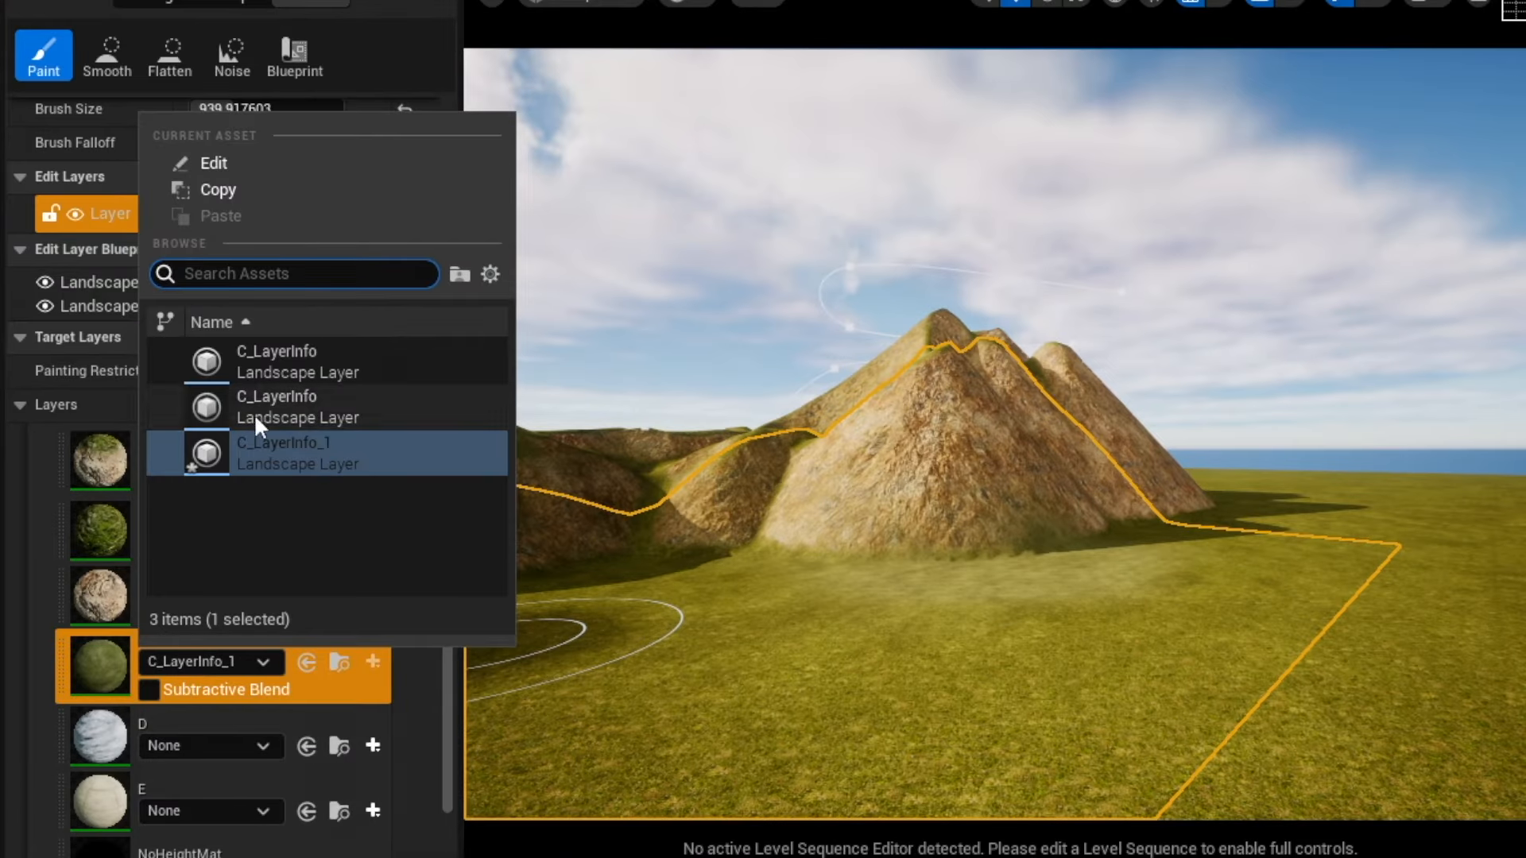
click(270, 660)
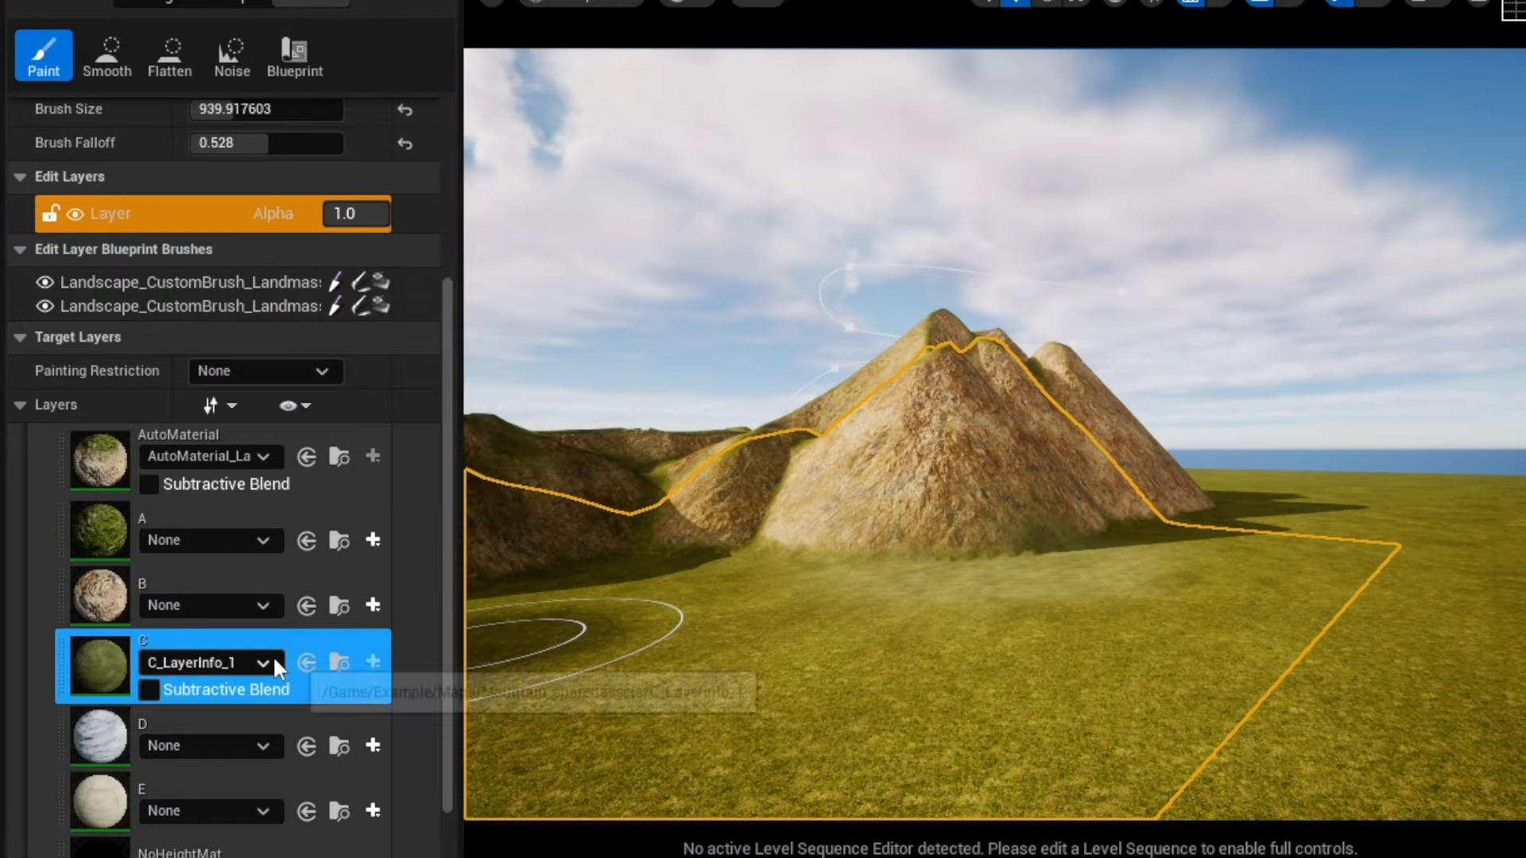
click(258, 661)
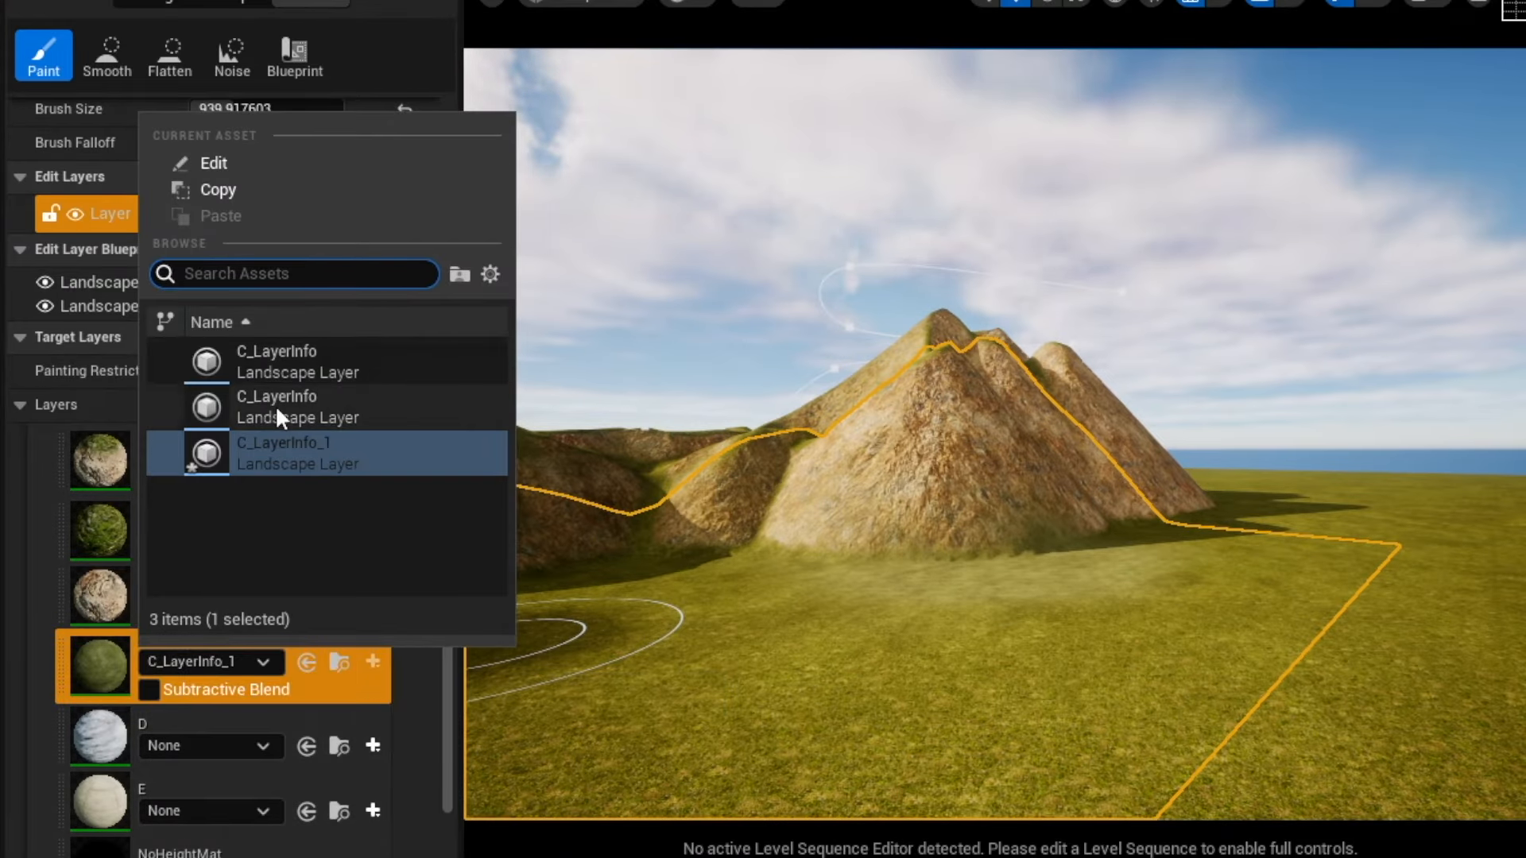
click(275, 404)
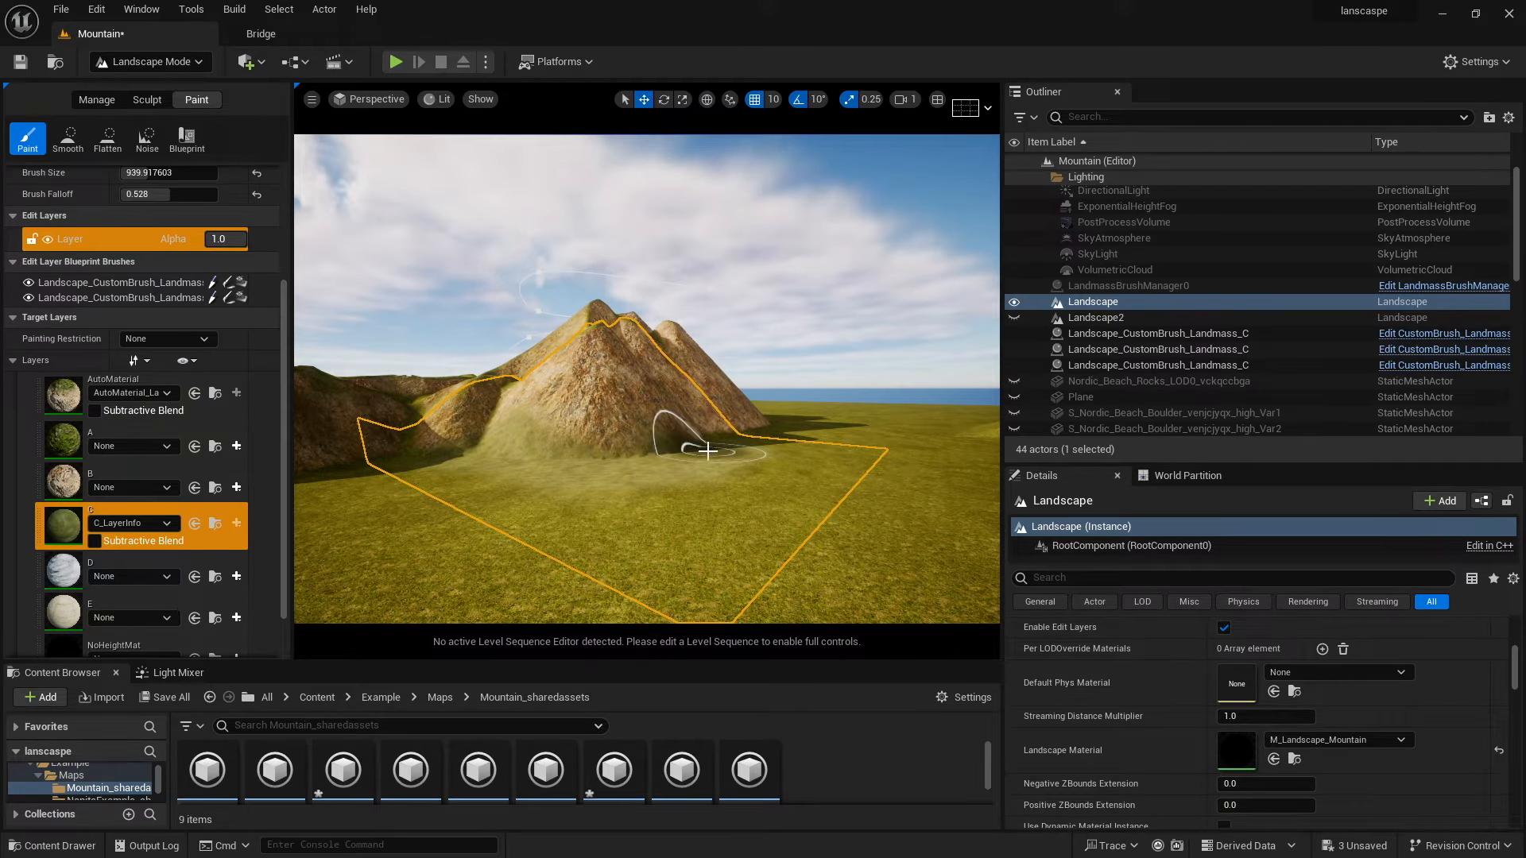
Paint layer C grass onto the lower slopes at the base of the mountain.
key(d)
right_drag(657, 457, 695, 456)
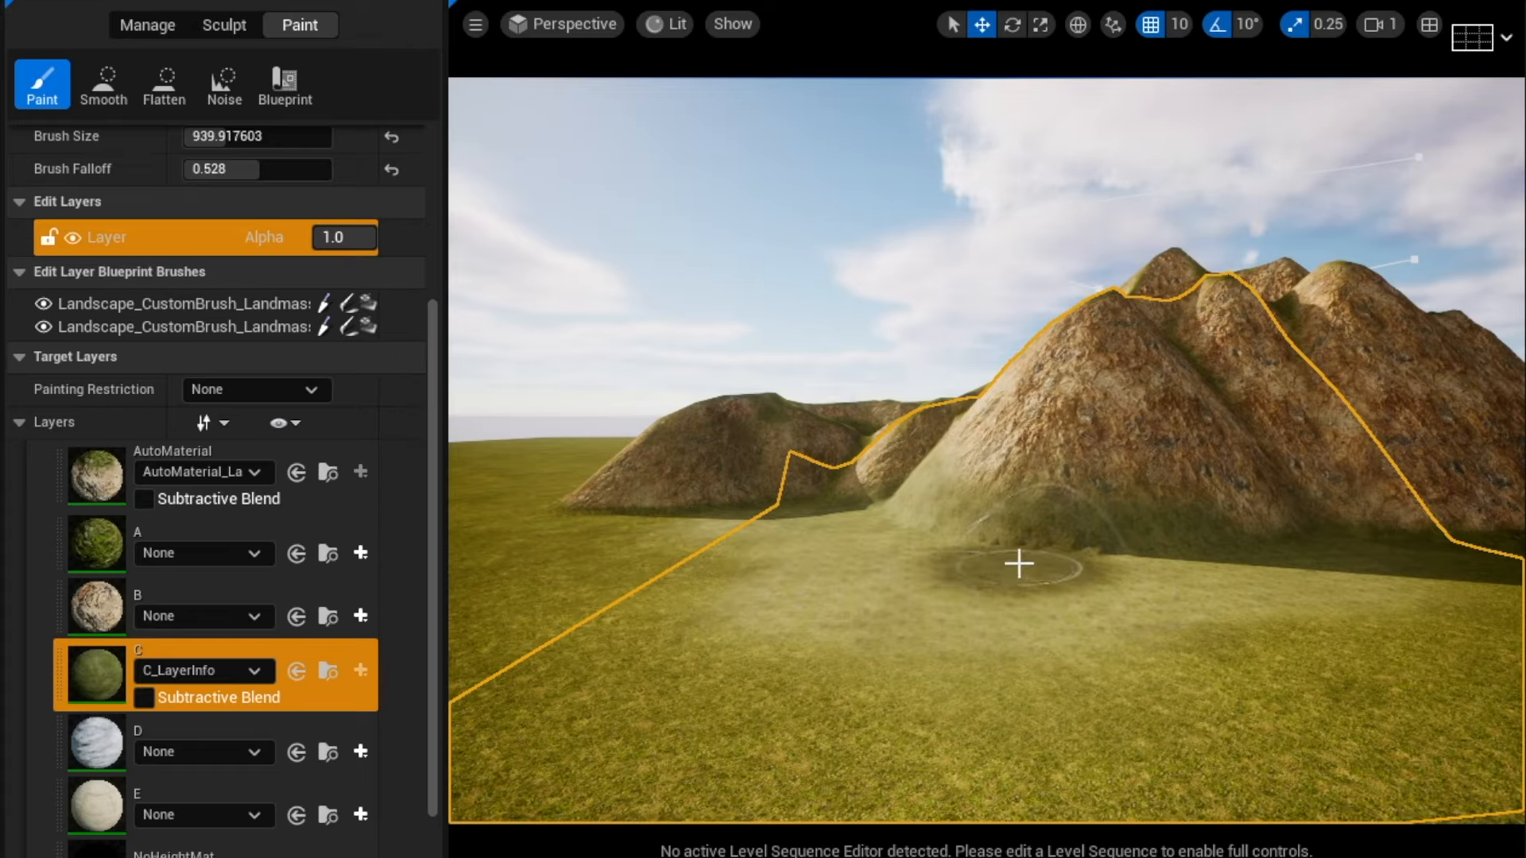
key(a)
right_drag(667, 452, 735, 467)
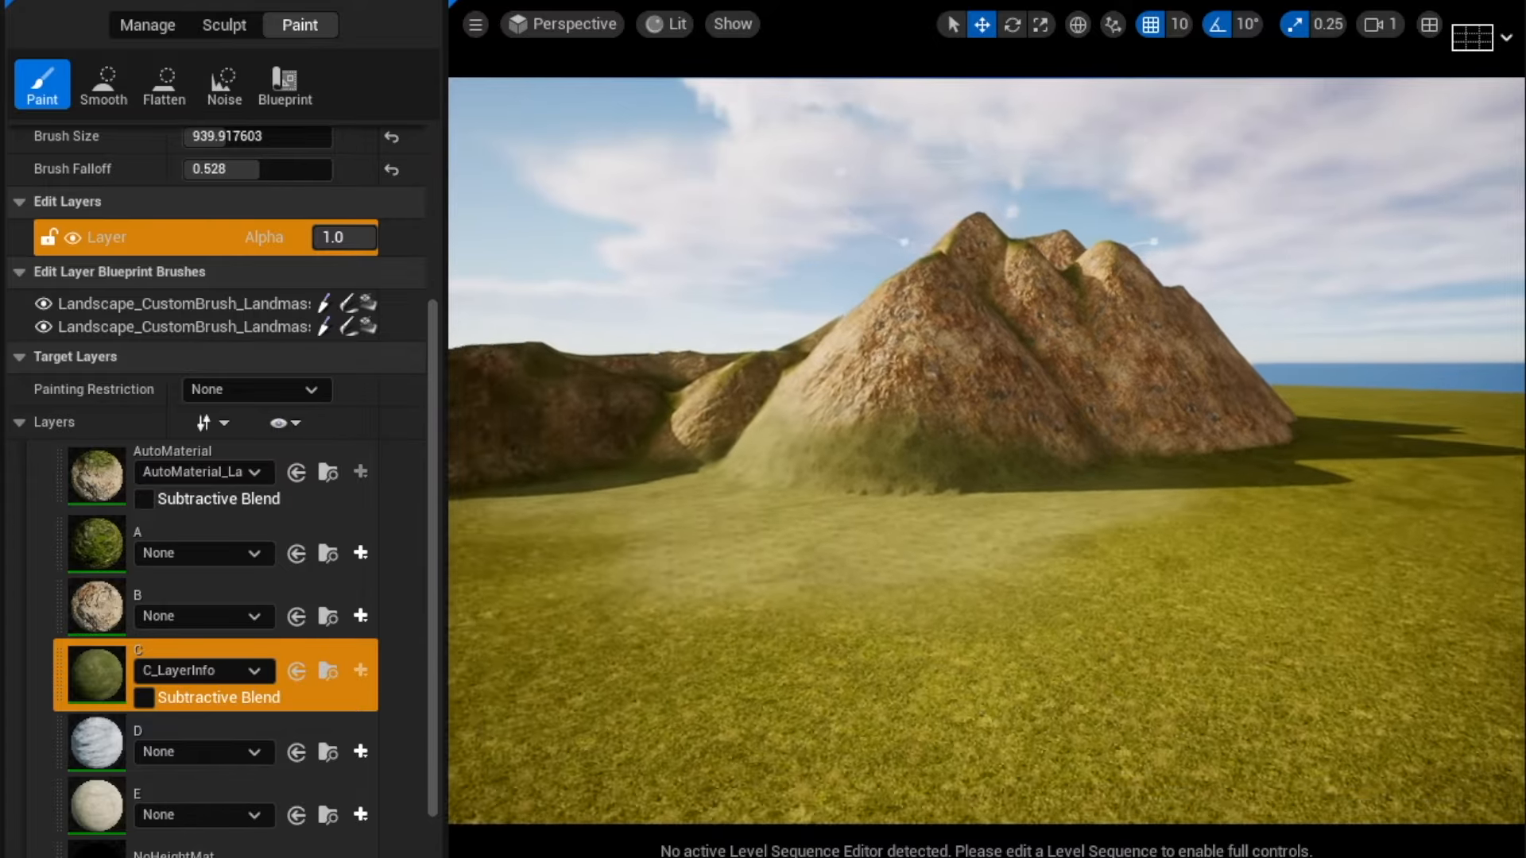
mouse_move(603, 476)
right_down()
mouse_move(524, 475)
mouse_move(603, 476)
right_up()
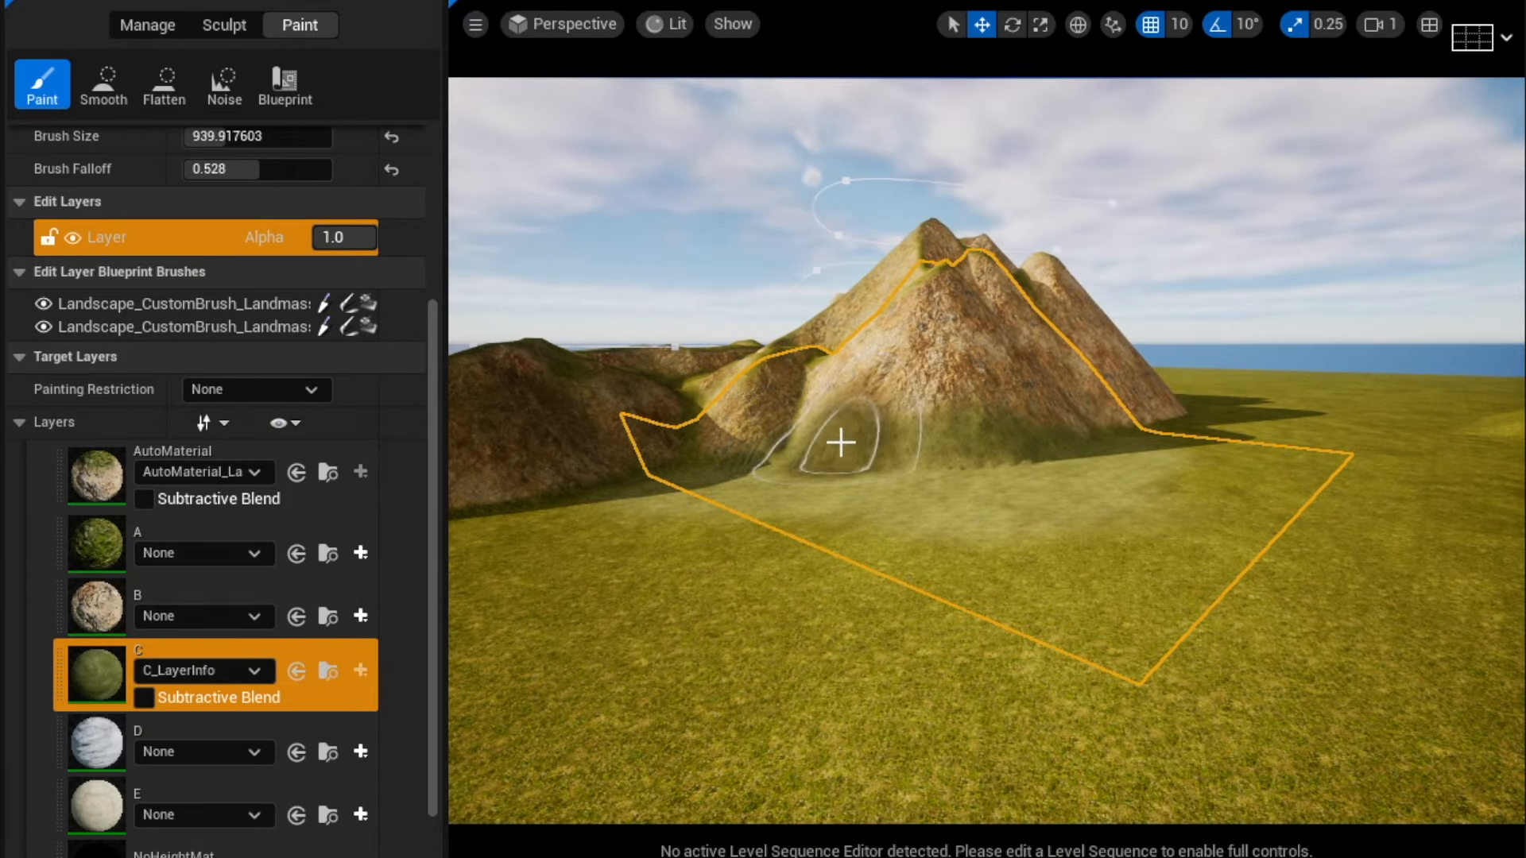
drag(848, 414, 947, 412)
right_drag(947, 412, 955, 397)
key(w)
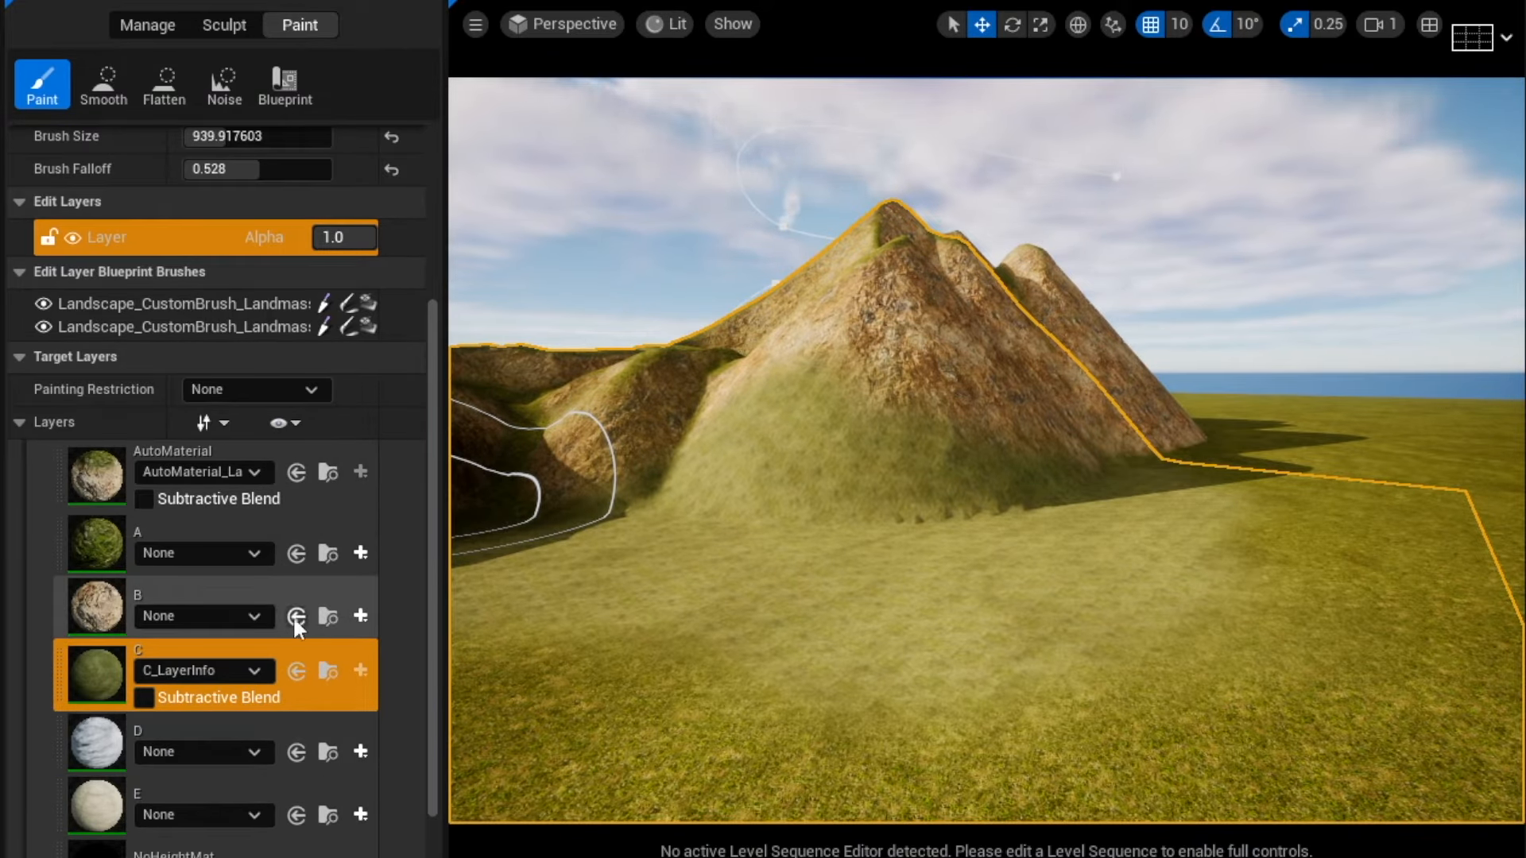
Create and save a new layer info object for paint layer B.
click(361, 616)
click(412, 651)
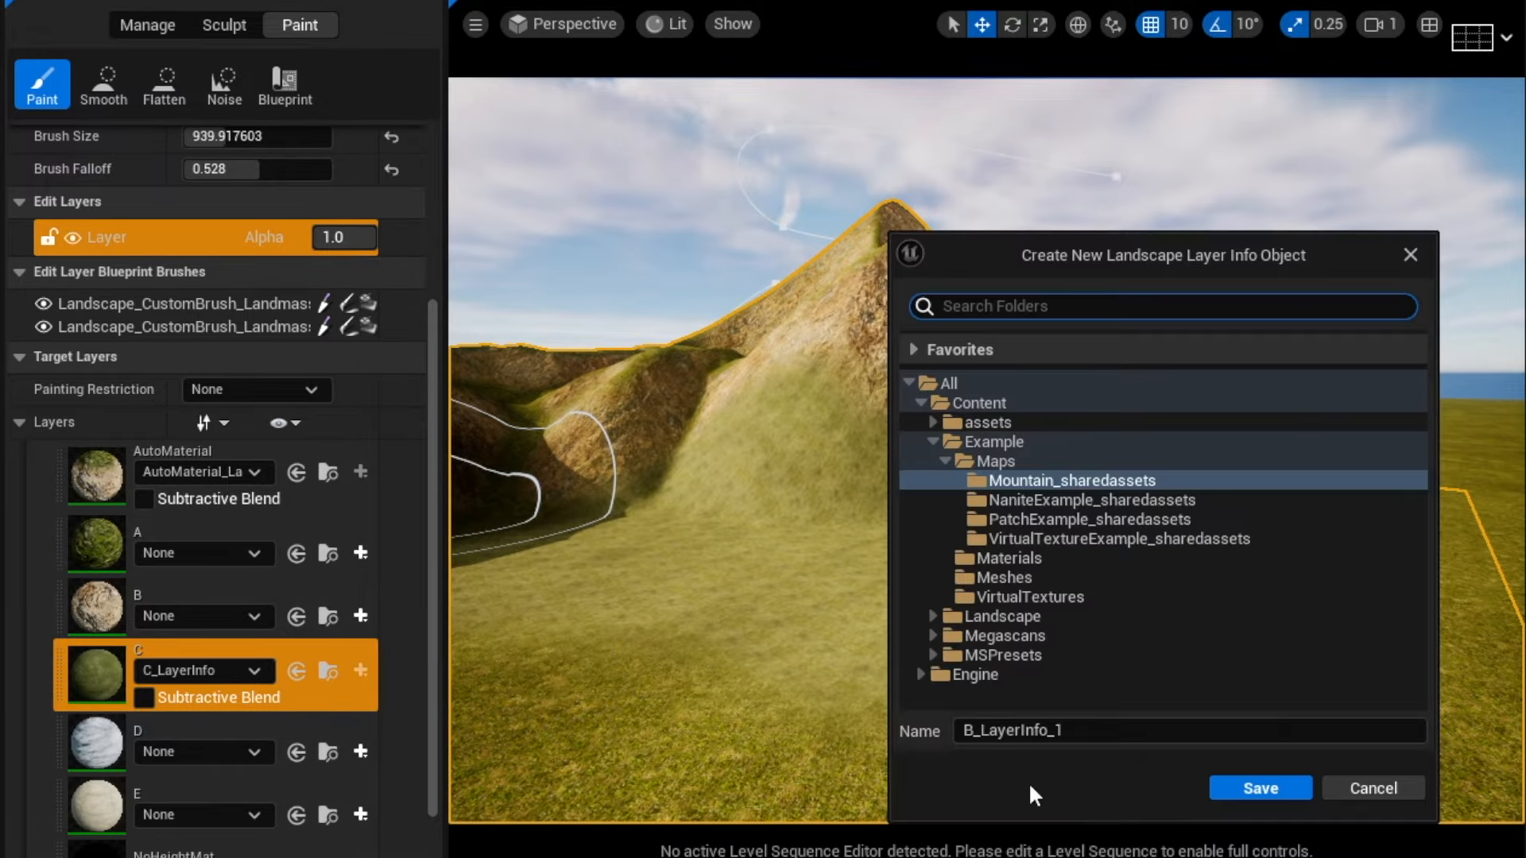
click(1244, 790)
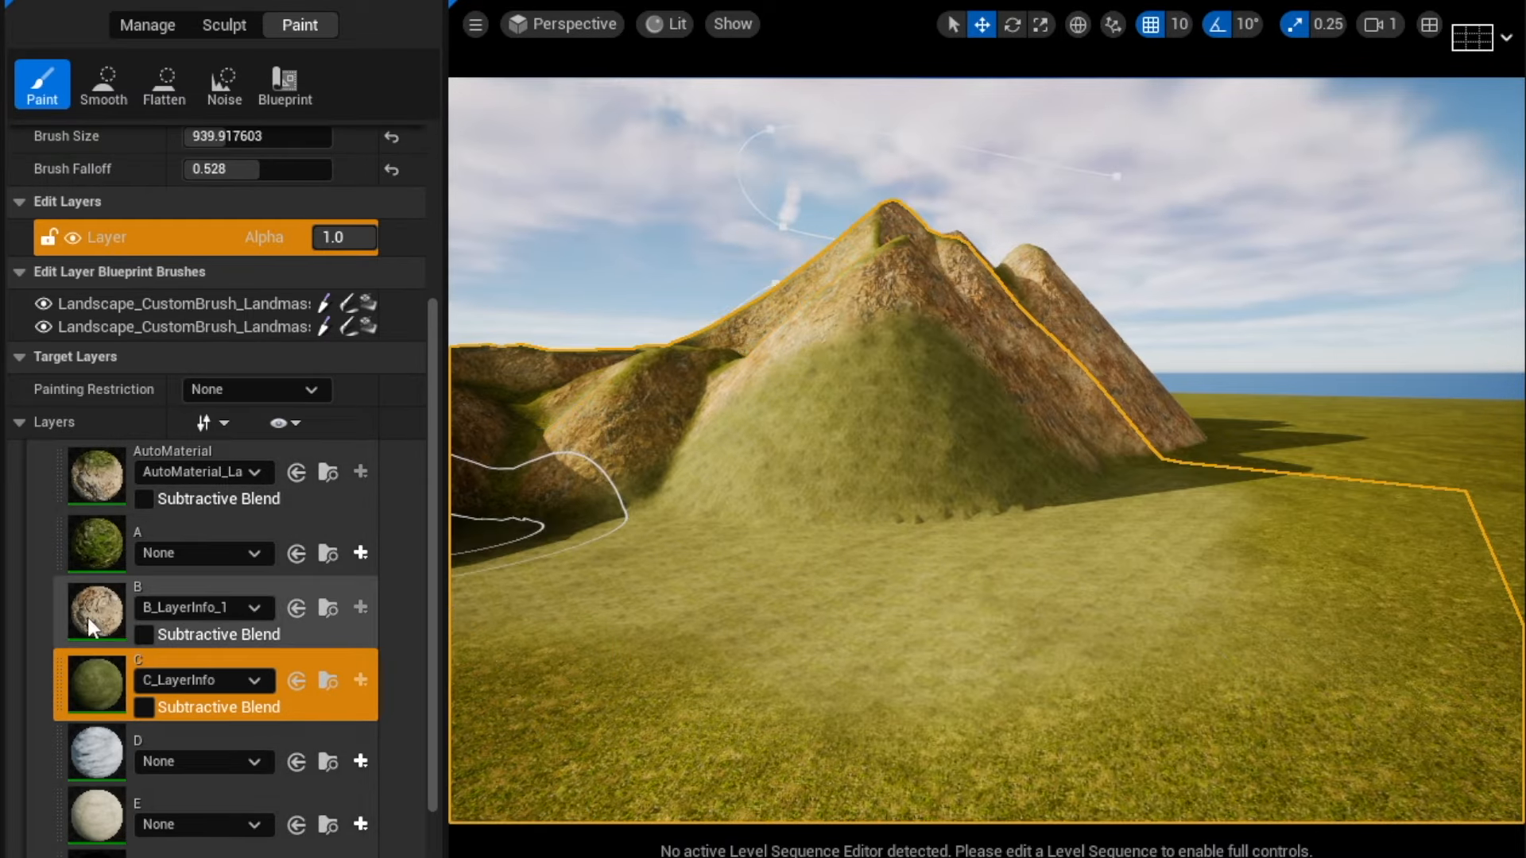
Select layer B and paint its sandy texture onto the ground around the mountain base.
click(86, 613)
mouse_move(871, 403)
mouse_down()
mouse_move(794, 432)
mouse_move(844, 347)
mouse_move(1005, 374)
mouse_move(875, 532)
mouse_move(749, 546)
mouse_move(981, 535)
mouse_move(821, 538)
mouse_move(1065, 508)
mouse_move(1128, 548)
mouse_move(1053, 612)
mouse_move(1076, 502)
mouse_move(985, 556)
mouse_up()
mouse_move(986, 556)
right_down()
mouse_move(982, 620)
mouse_move(859, 604)
mouse_move(862, 584)
mouse_move(986, 556)
right_up()
mouse_move(953, 588)
mouse_down()
mouse_move(675, 691)
mouse_move(499, 661)
mouse_up()
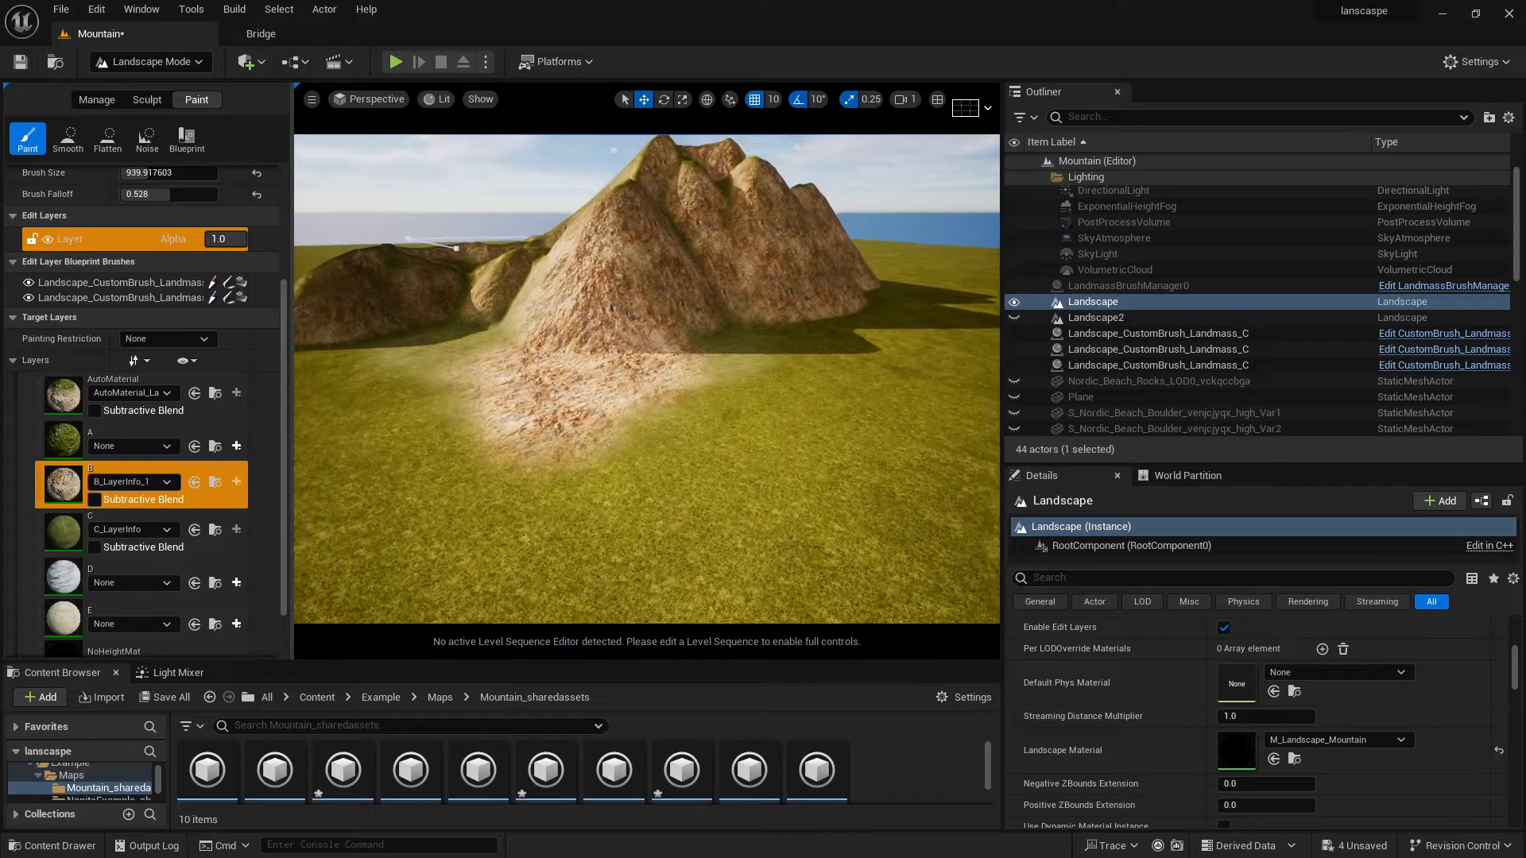
right_drag(987, 451, 874, 441)
Select layer C again and paint more grass near the mountains.
click(114, 503)
click(62, 539)
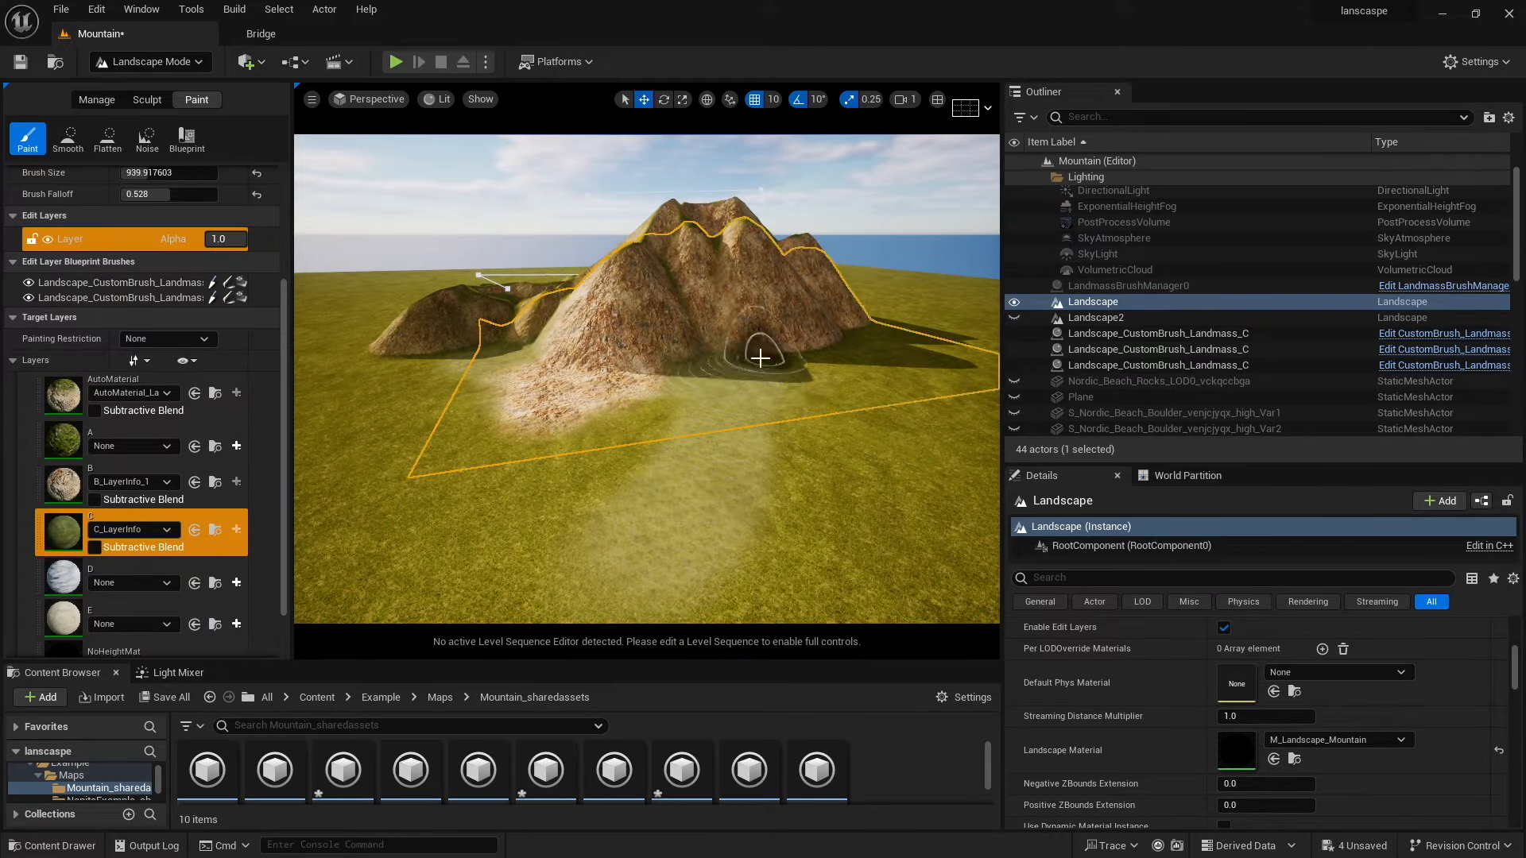
key(w)
mouse_move(661, 396)
right_down()
mouse_move(661, 485)
mouse_move(684, 493)
mouse_move(688, 397)
mouse_move(663, 396)
mouse_move(578, 311)
mouse_move(529, 301)
mouse_move(719, 295)
mouse_move(612, 354)
mouse_move(600, 401)
mouse_move(595, 370)
mouse_move(663, 346)
mouse_move(616, 354)
right_up()
mouse_move(762, 408)
right_down()
mouse_move(735, 405)
mouse_move(787, 405)
mouse_move(659, 366)
mouse_move(775, 389)
mouse_move(699, 378)
mouse_move(719, 415)
mouse_move(691, 424)
right_up()
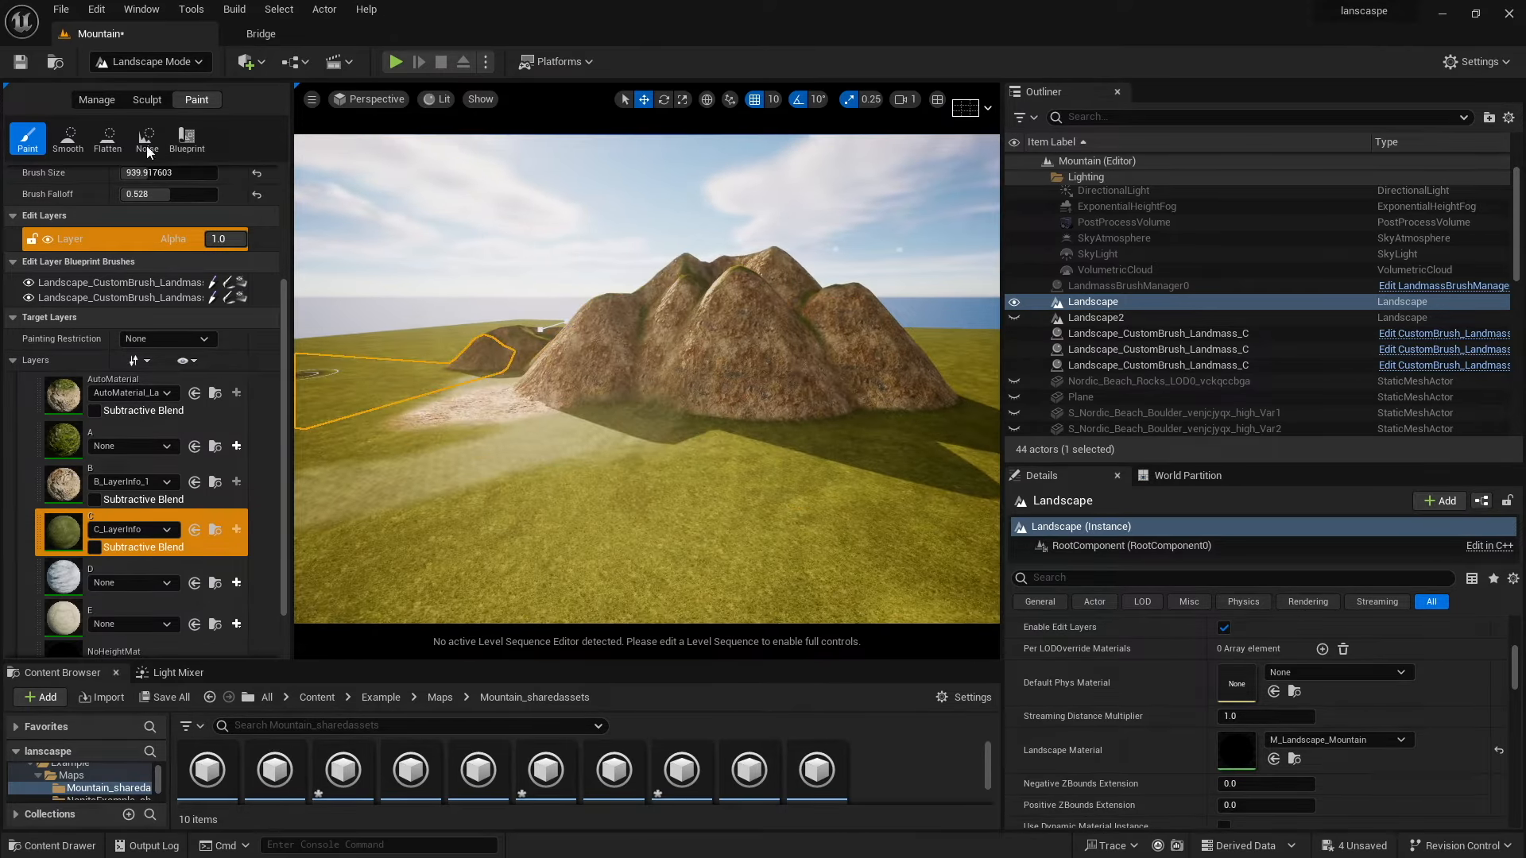
Place a new CustomBrush_Landmass blueprint brush on the landscape in front of the mountains.
click(187, 140)
click(143, 100)
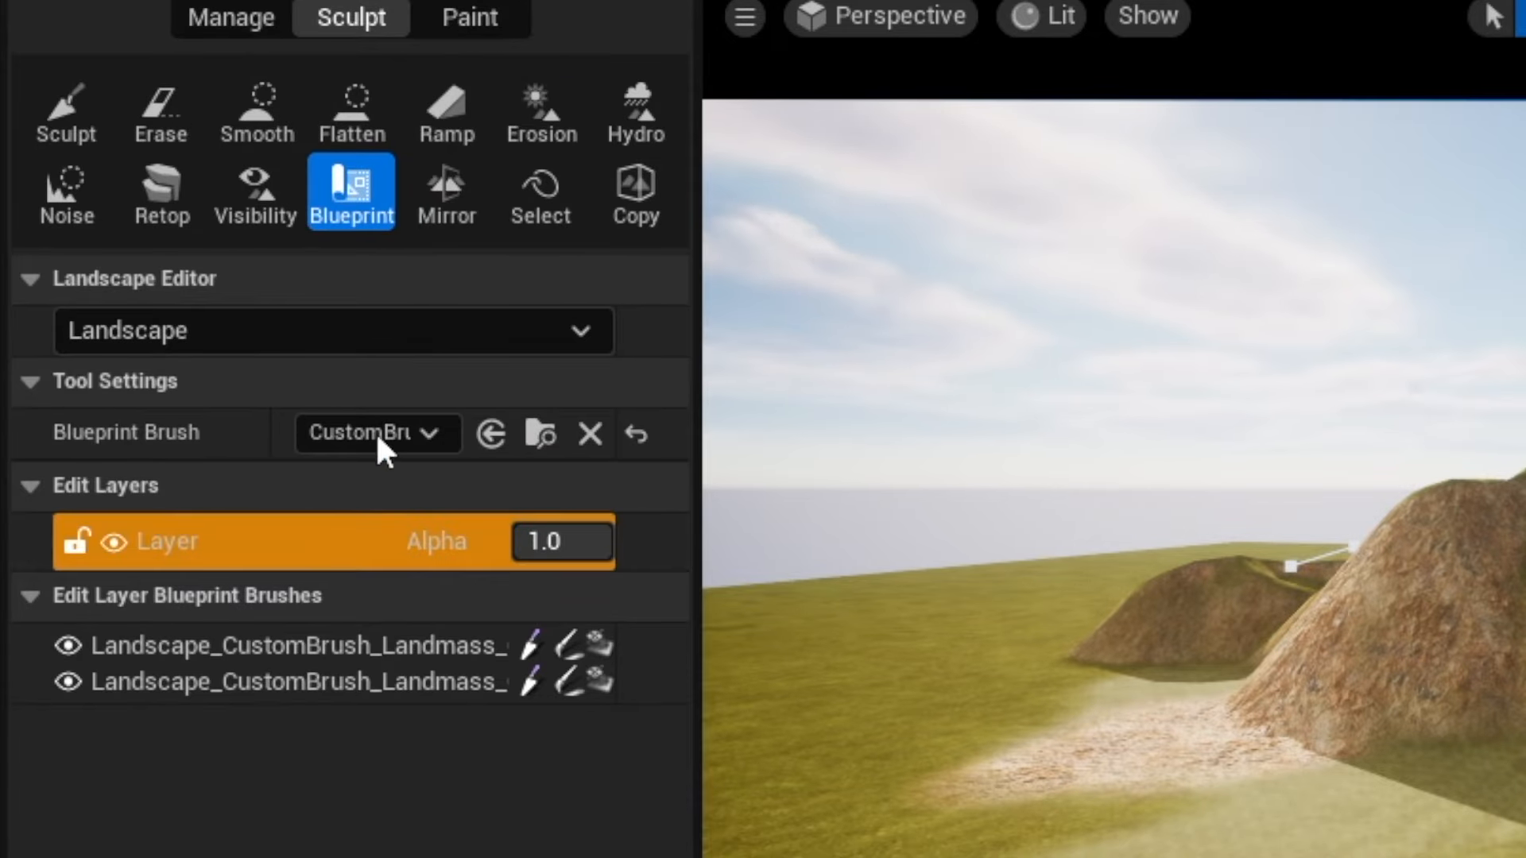
click(400, 433)
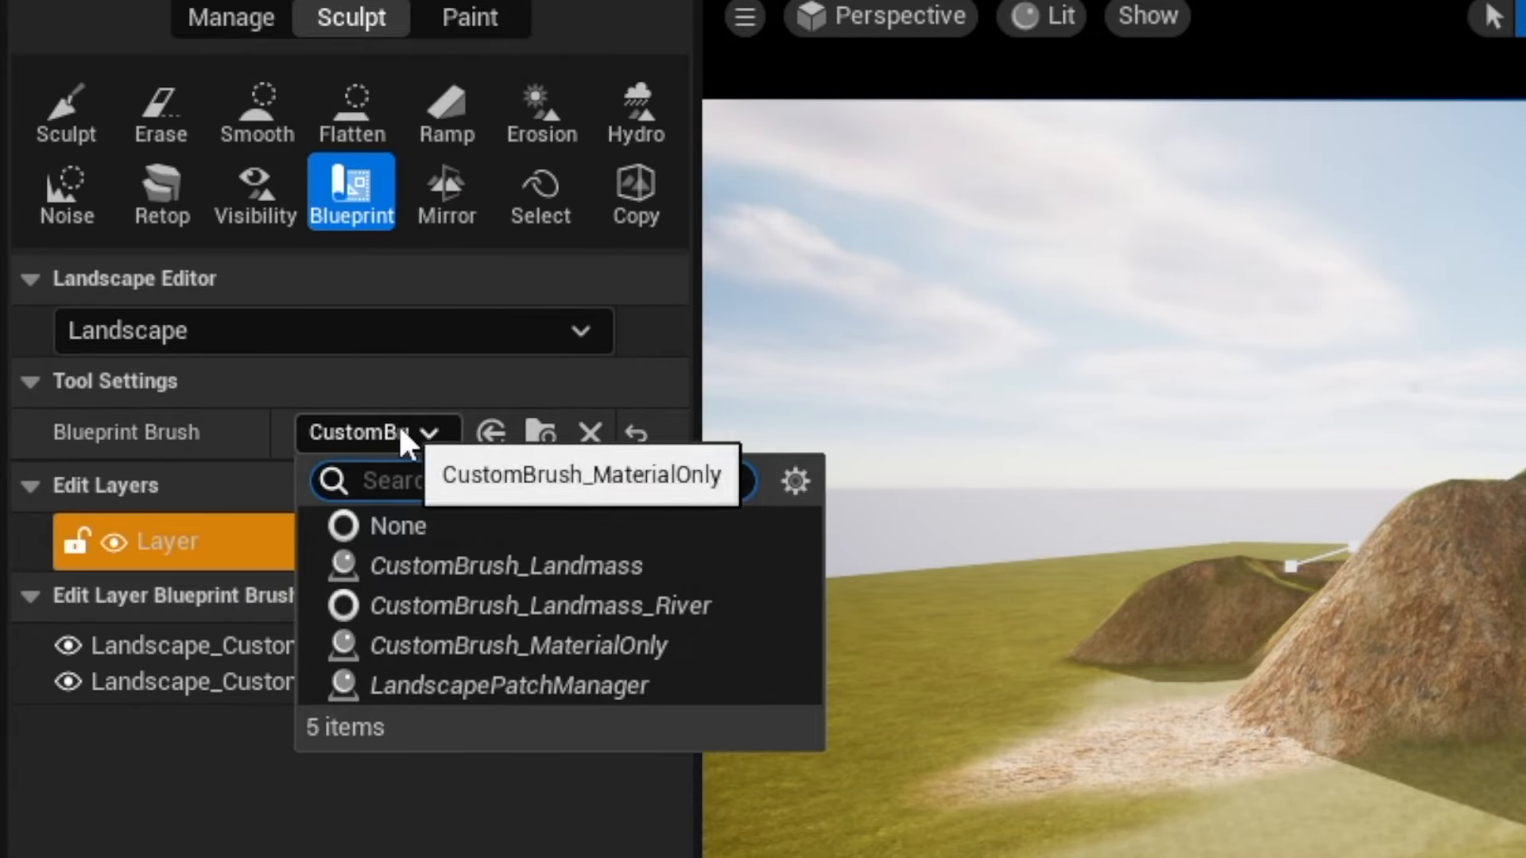
click(427, 562)
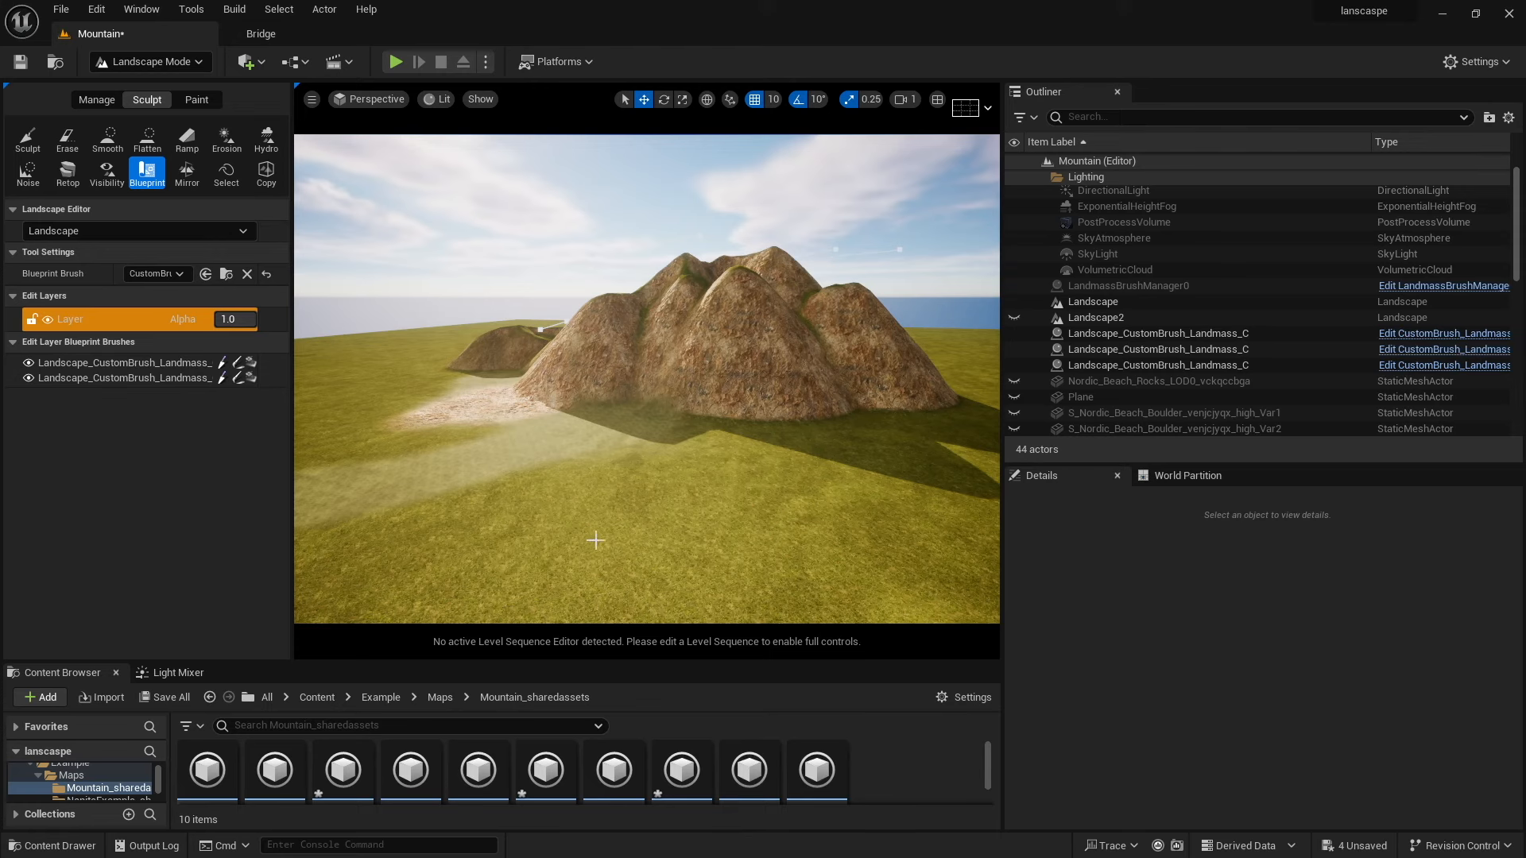
click(509, 530)
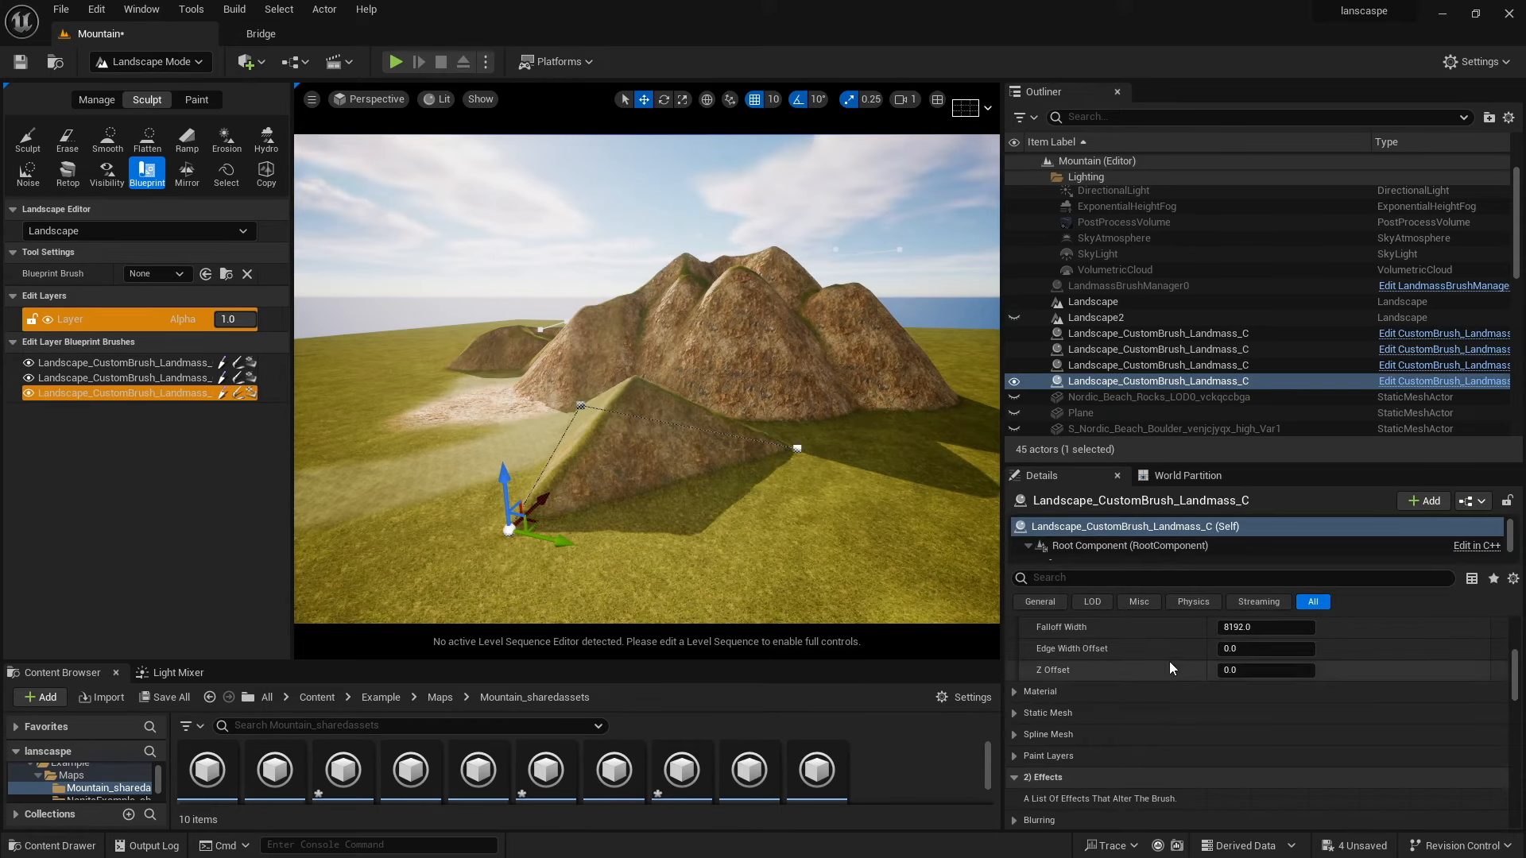
Set the new Landmass brush's Brush Type to Spline Mesh.
scroll(1154, 695, up, 5)
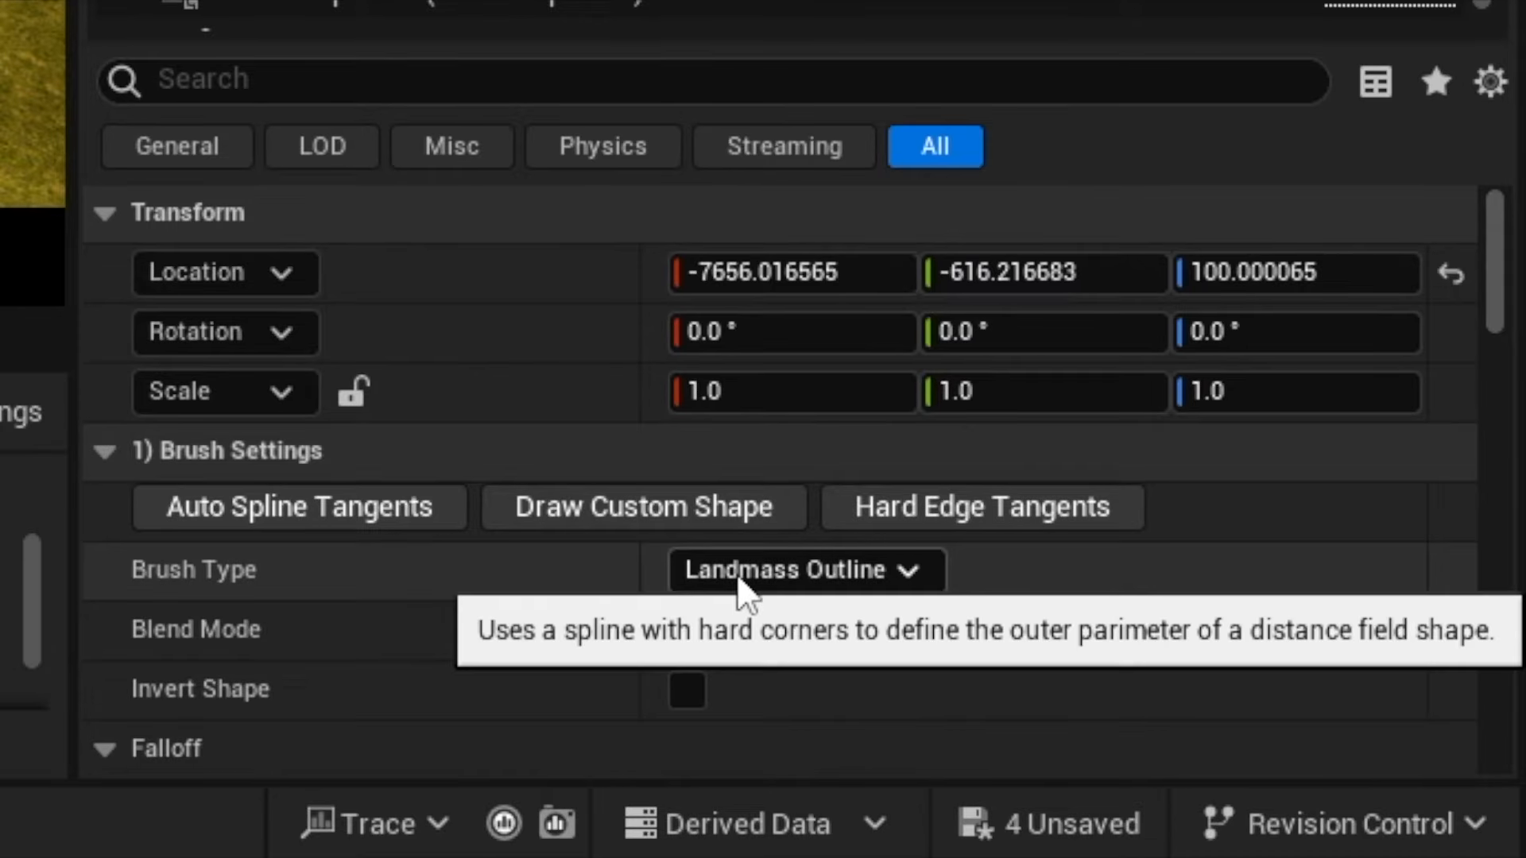
click(1241, 755)
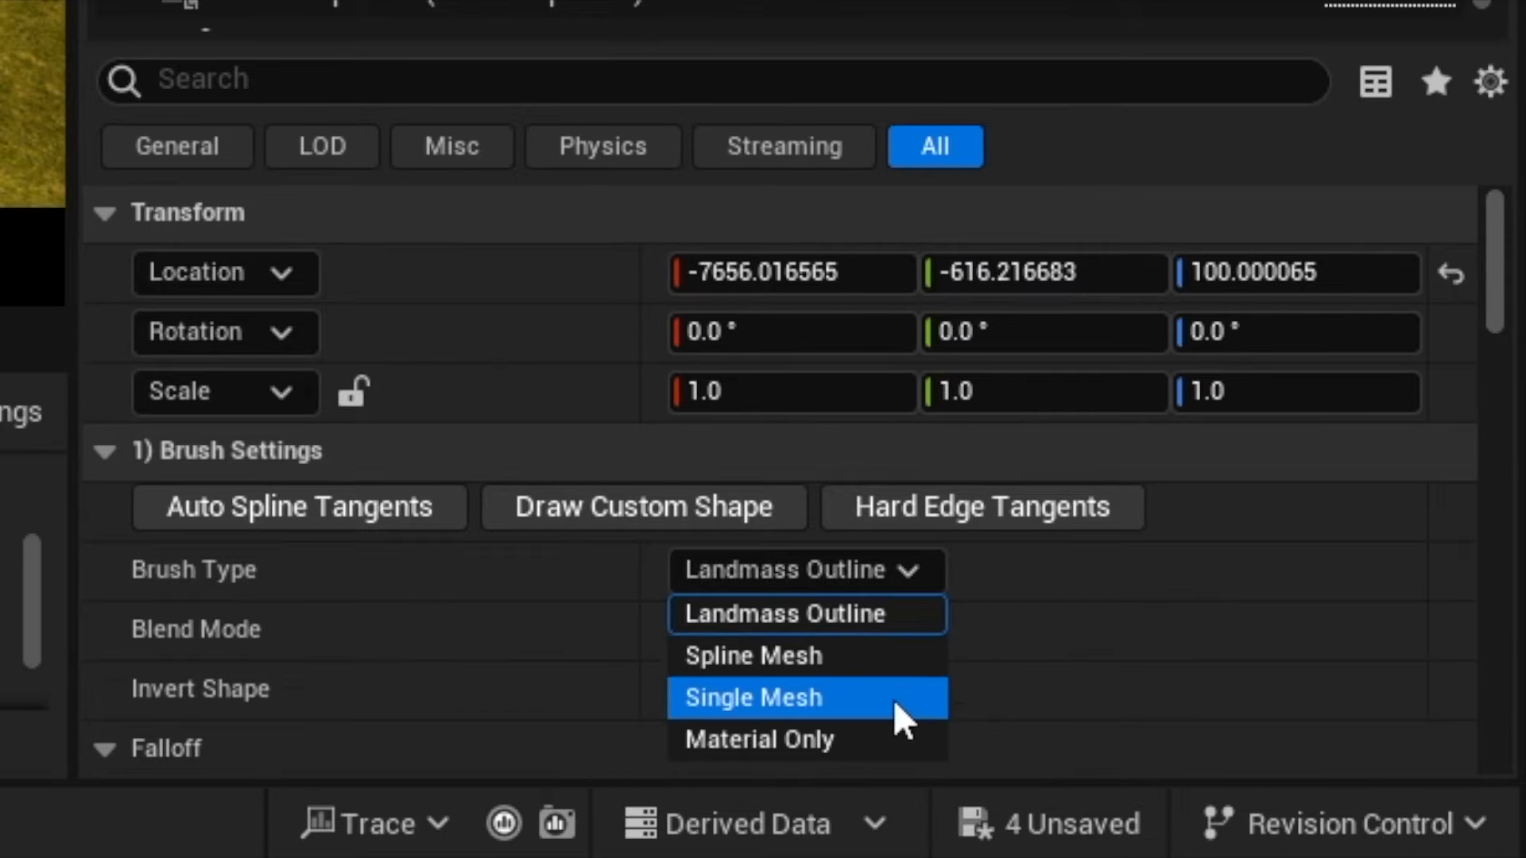
click(709, 665)
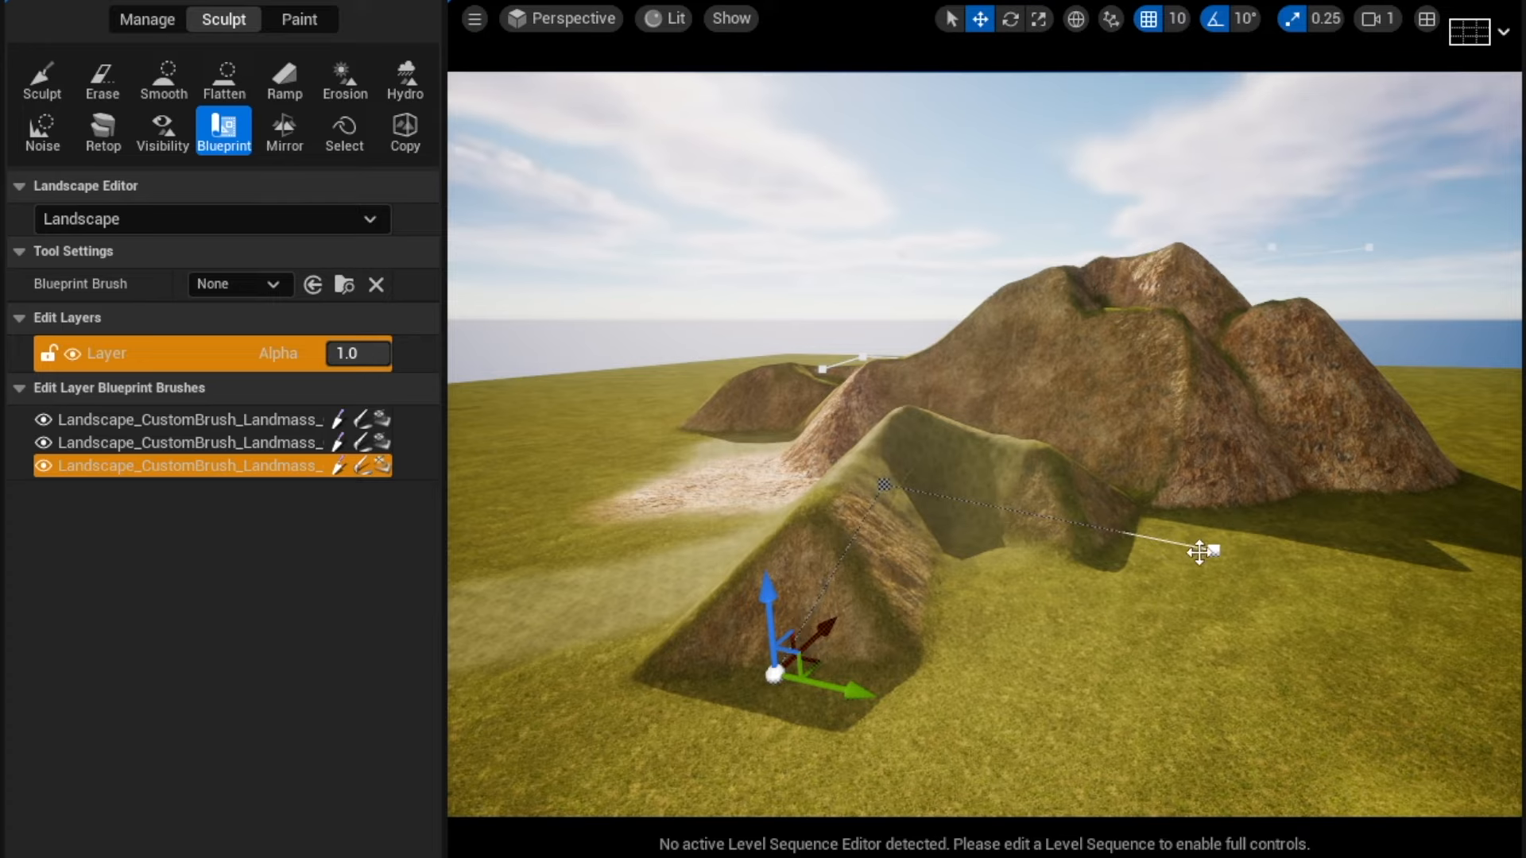
Move the spline endpoint and the brush to stretch the ridge toward the existing hills.
drag(1266, 560, 555, 371)
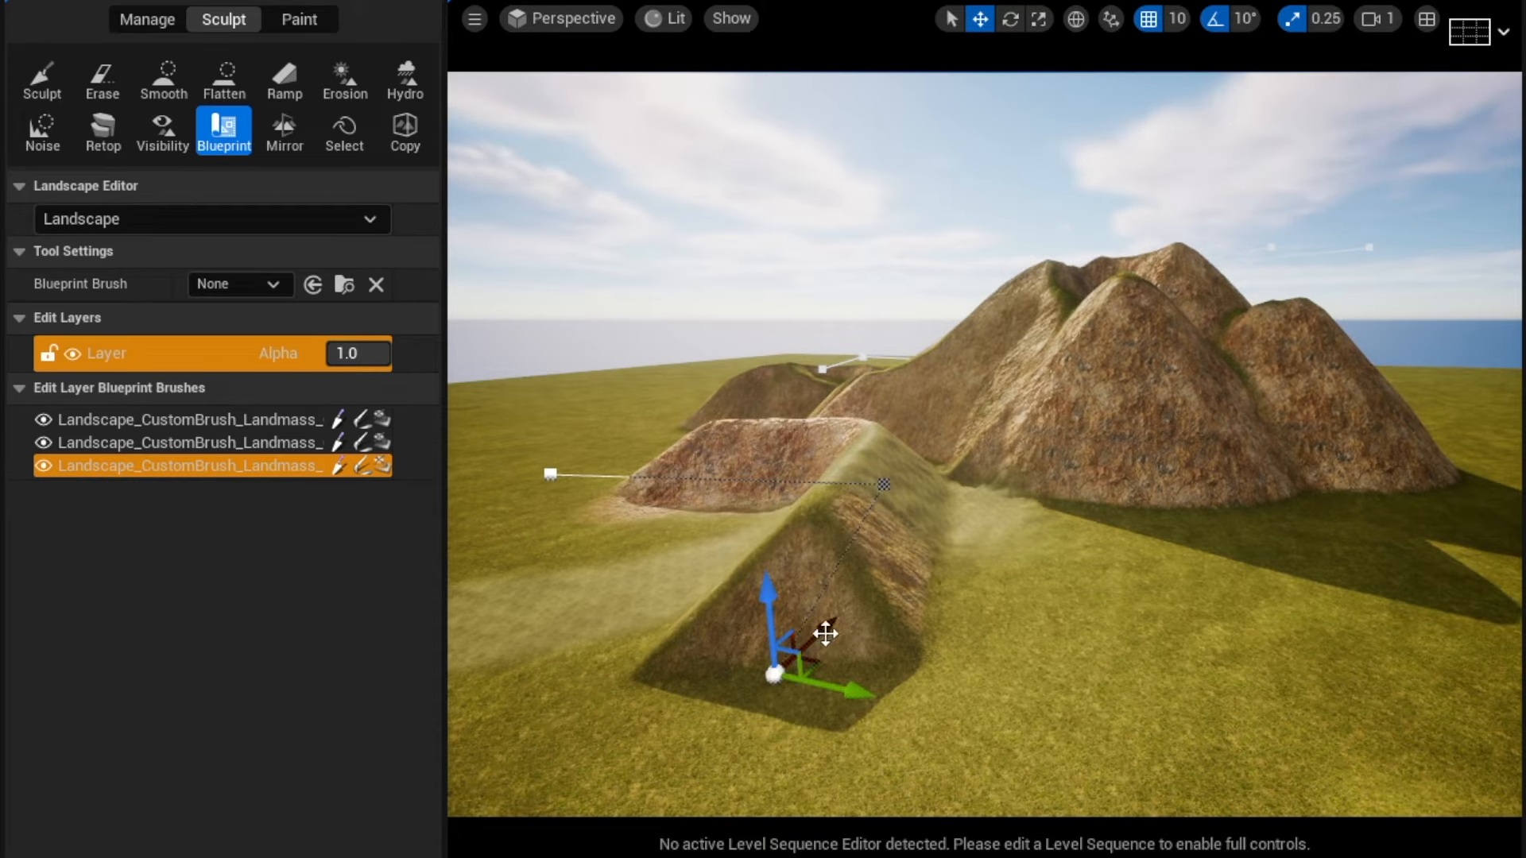
drag(826, 633, 612, 814)
drag(883, 451, 916, 586)
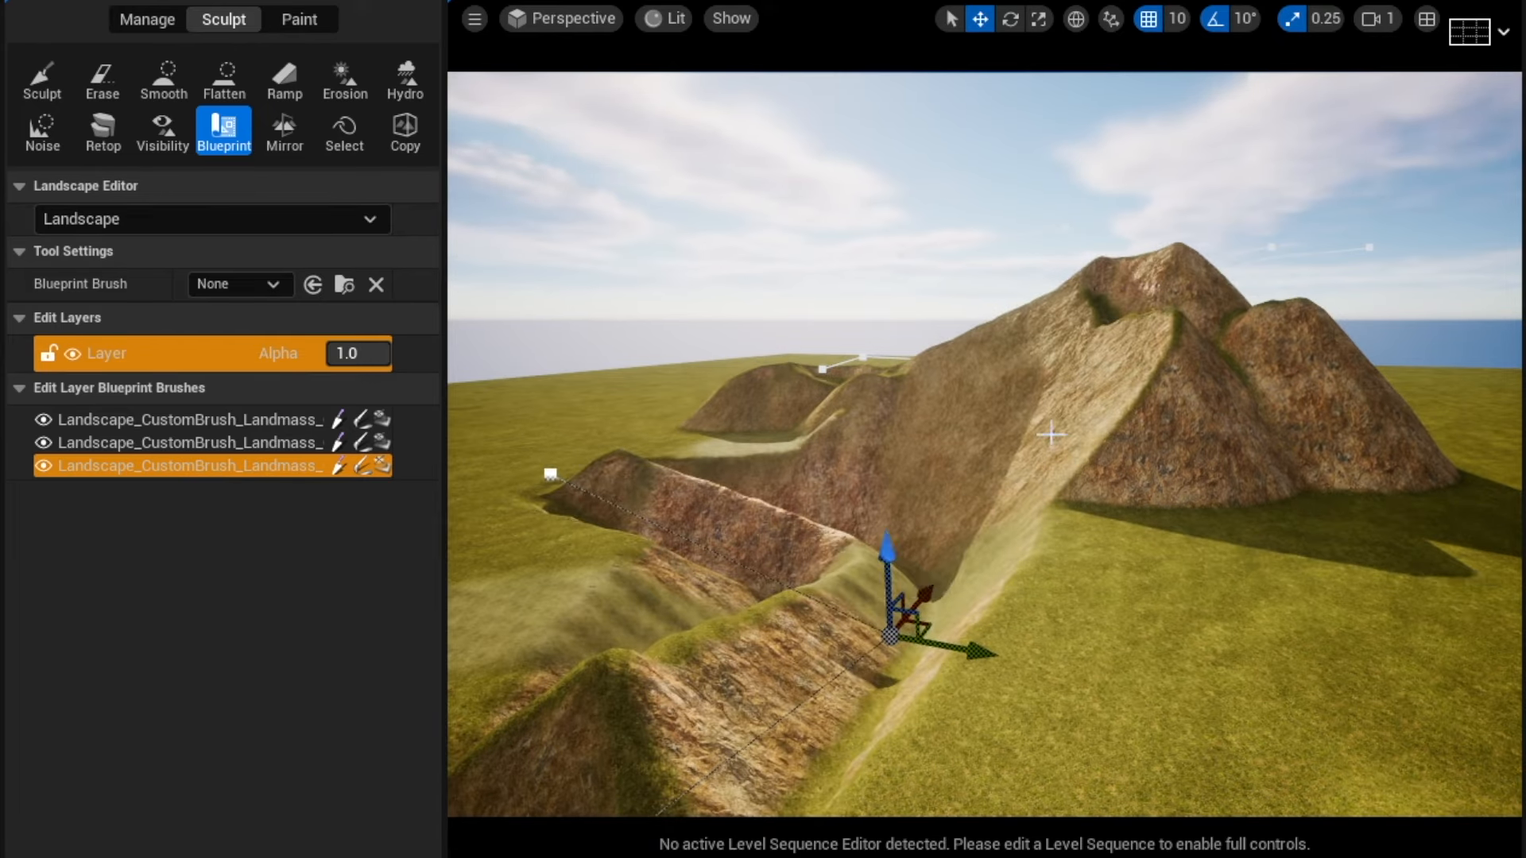
Enable Cap Shape in the brush's falloff settings.
right_drag(1076, 429, 993, 425)
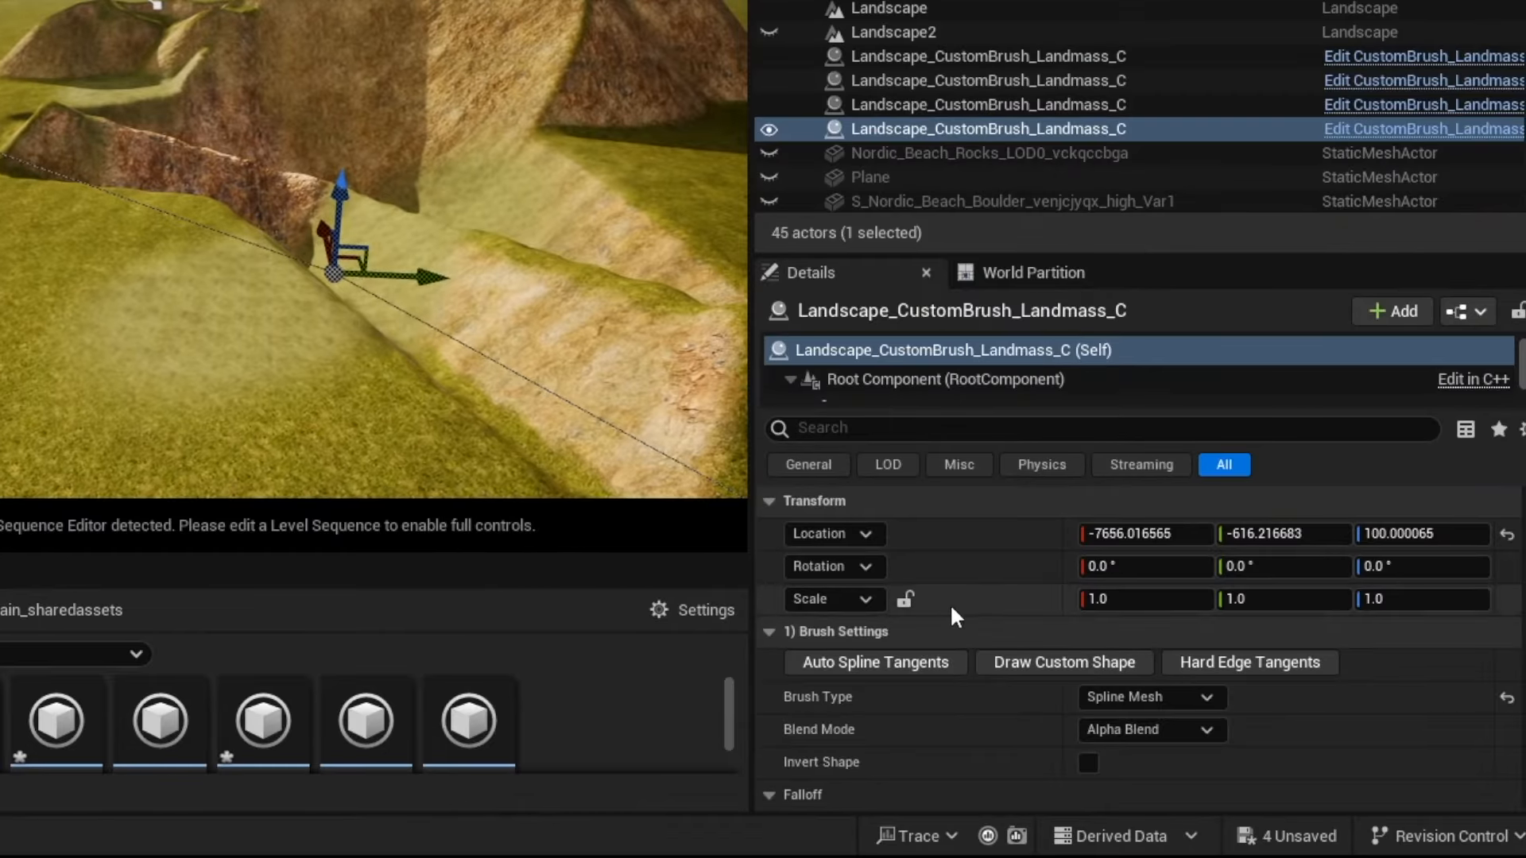
scroll(1080, 742, down, 2)
click(1088, 751)
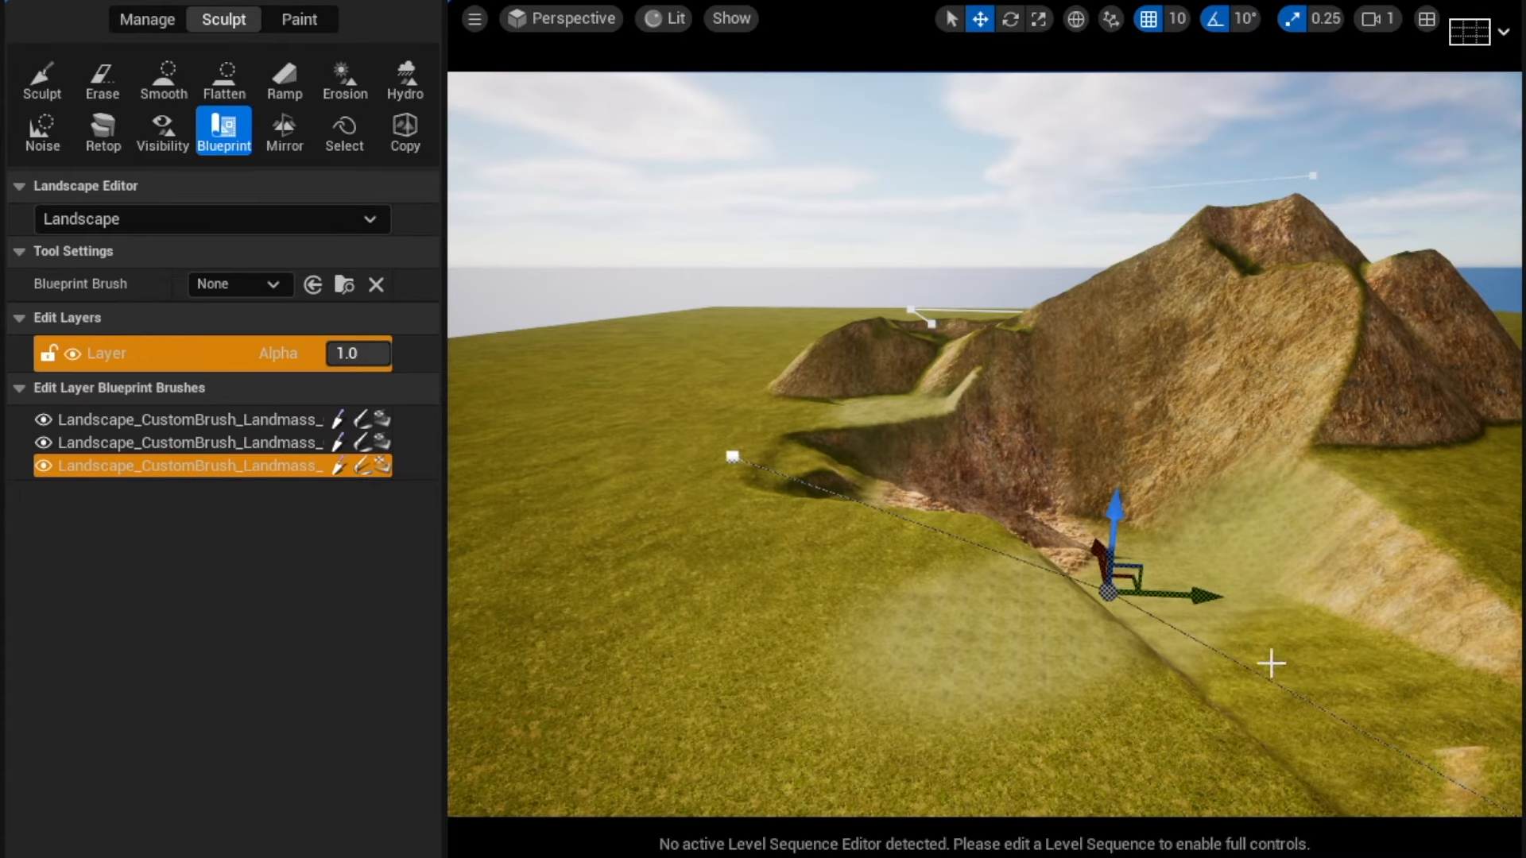
Drag the spline points to curve the ridge along the mountain's side.
mouse_move(1271, 664)
right_down()
mouse_move(1366, 703)
mouse_move(1230, 661)
mouse_move(1271, 664)
right_up()
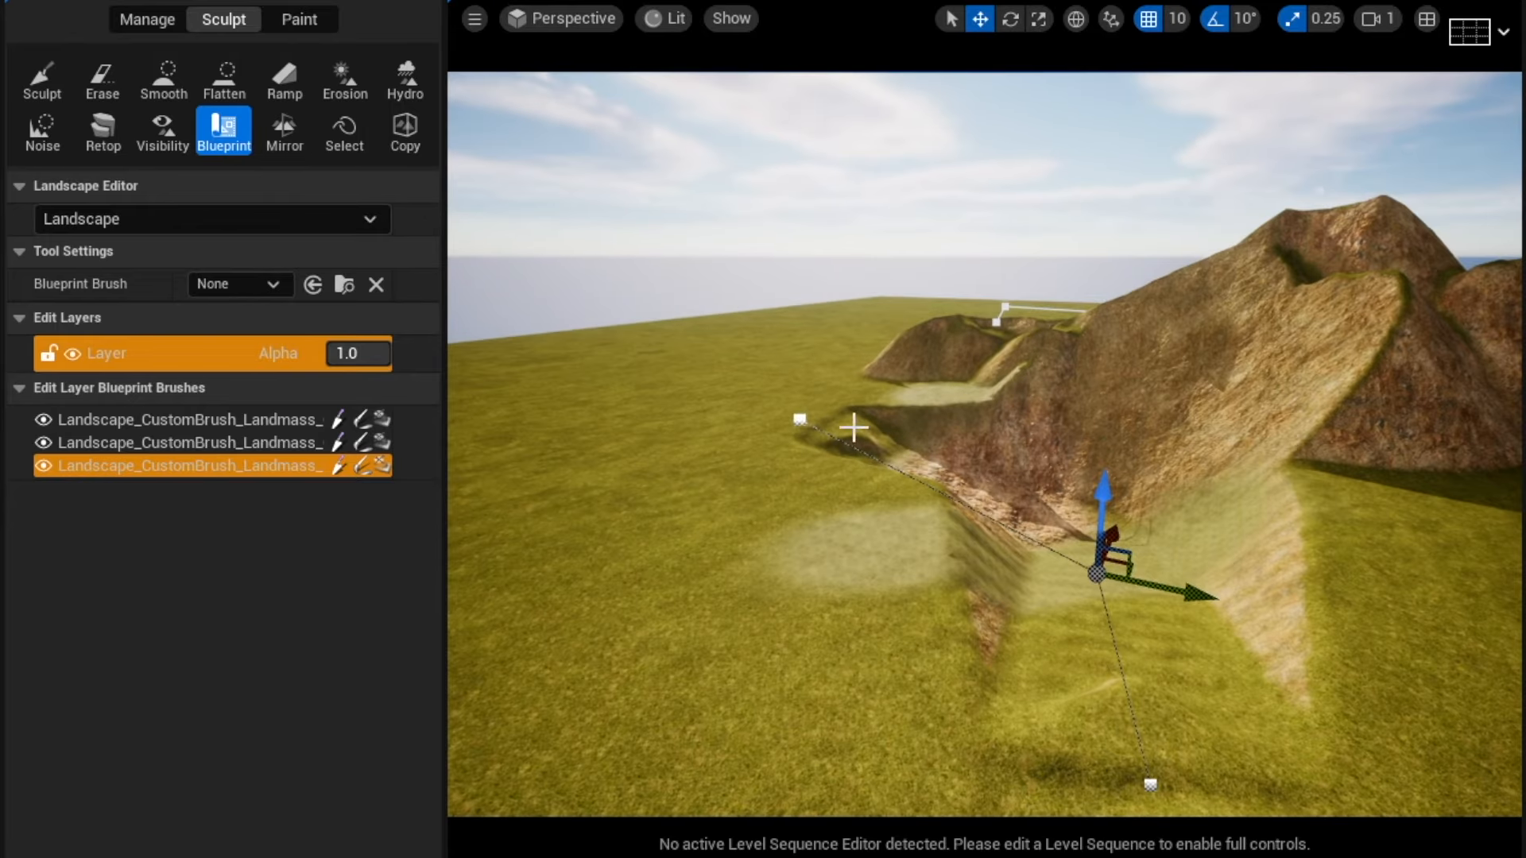
click(880, 461)
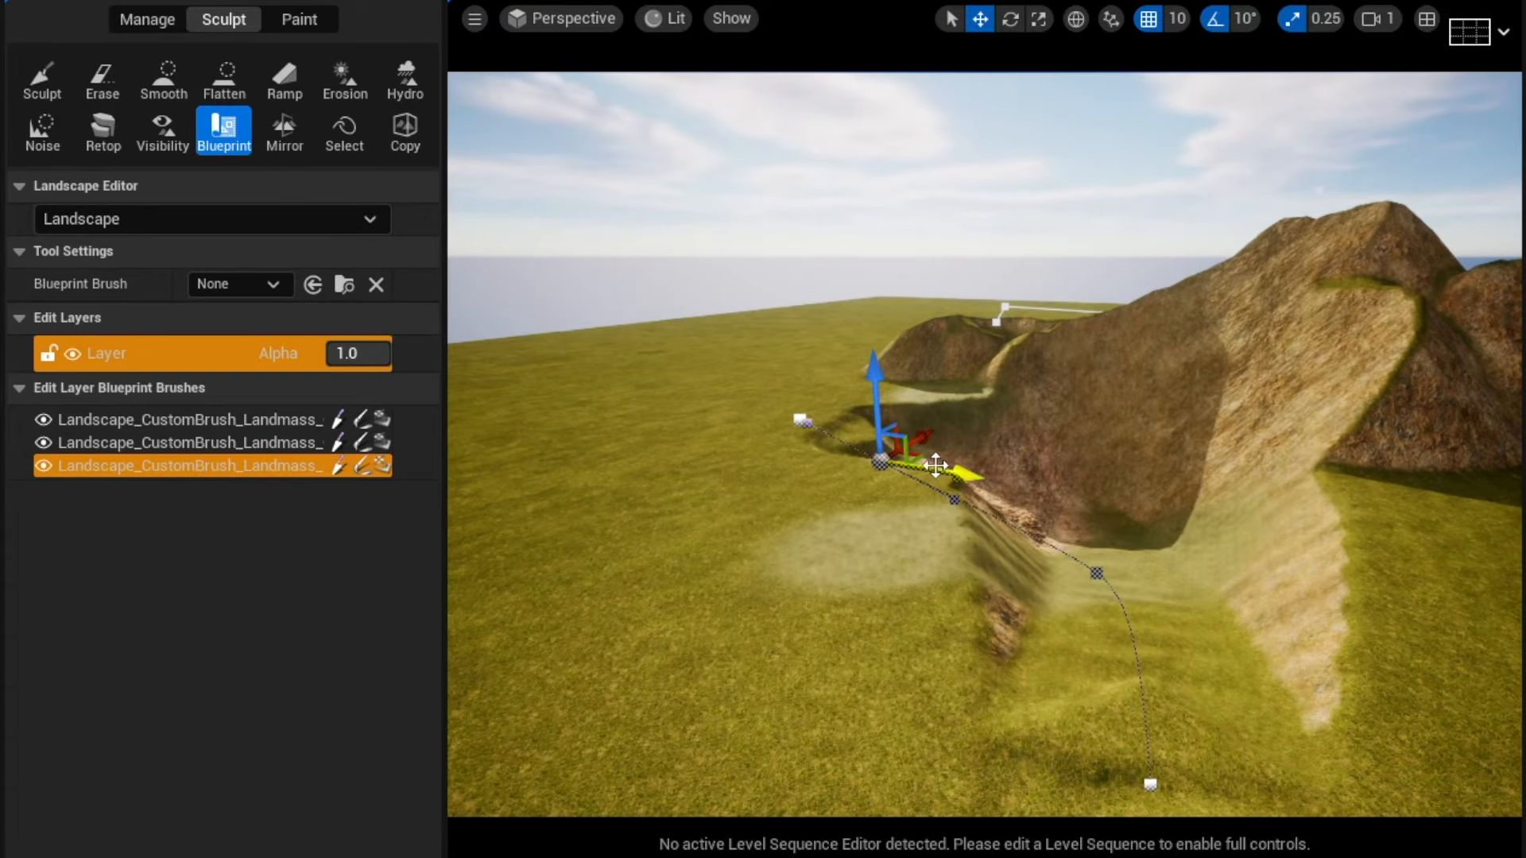
mouse_move(880, 412)
mouse_down()
mouse_move(888, 379)
mouse_move(902, 413)
mouse_up()
right_drag(963, 472, 1107, 467)
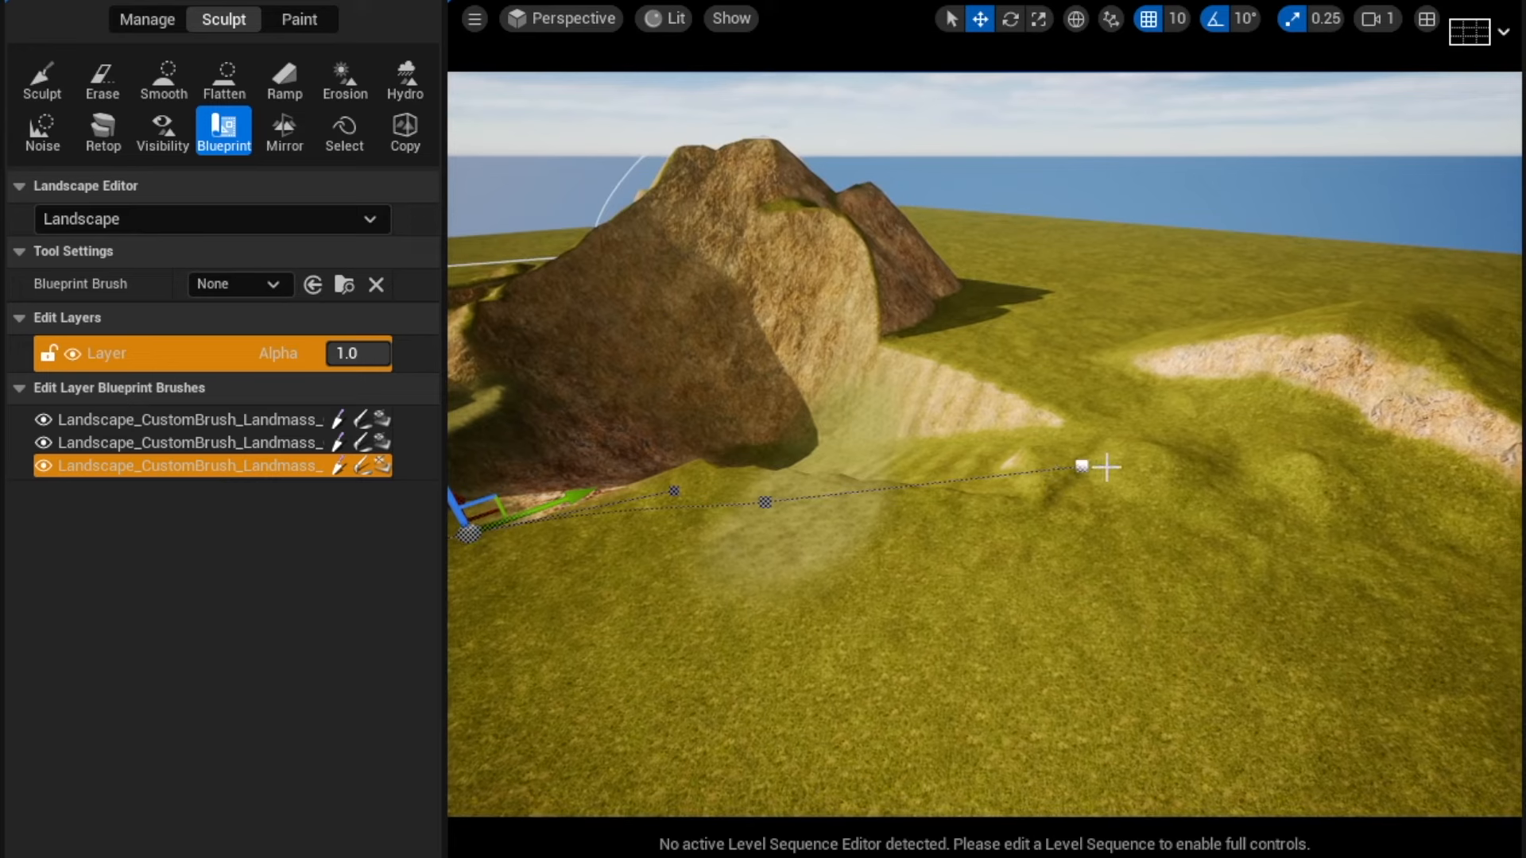
Add a new spline point at the end of the ridge spline and reselect the brush.
right_click(1020, 475)
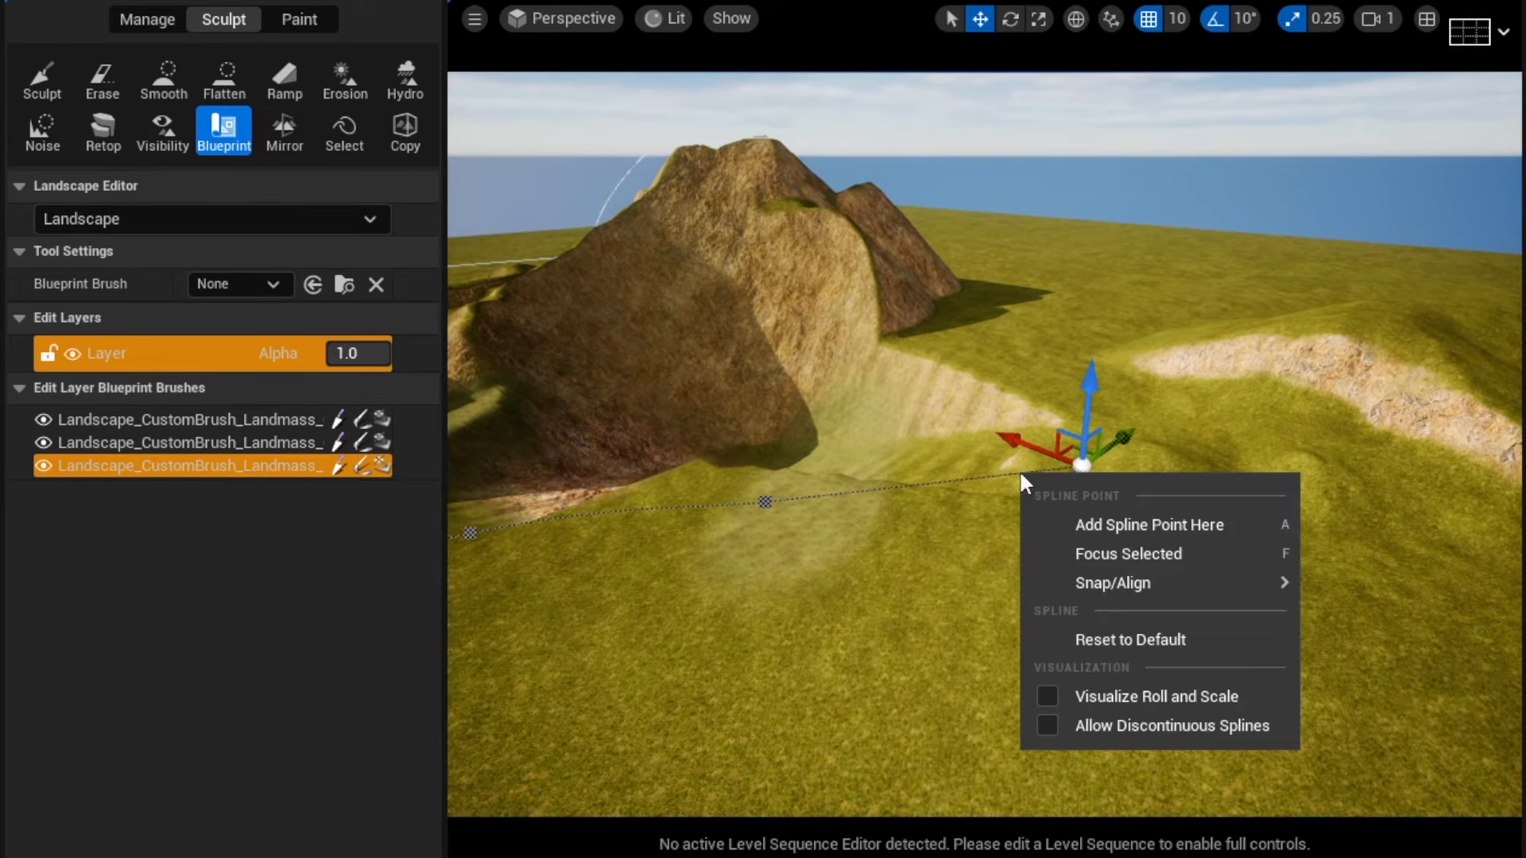
click(1083, 528)
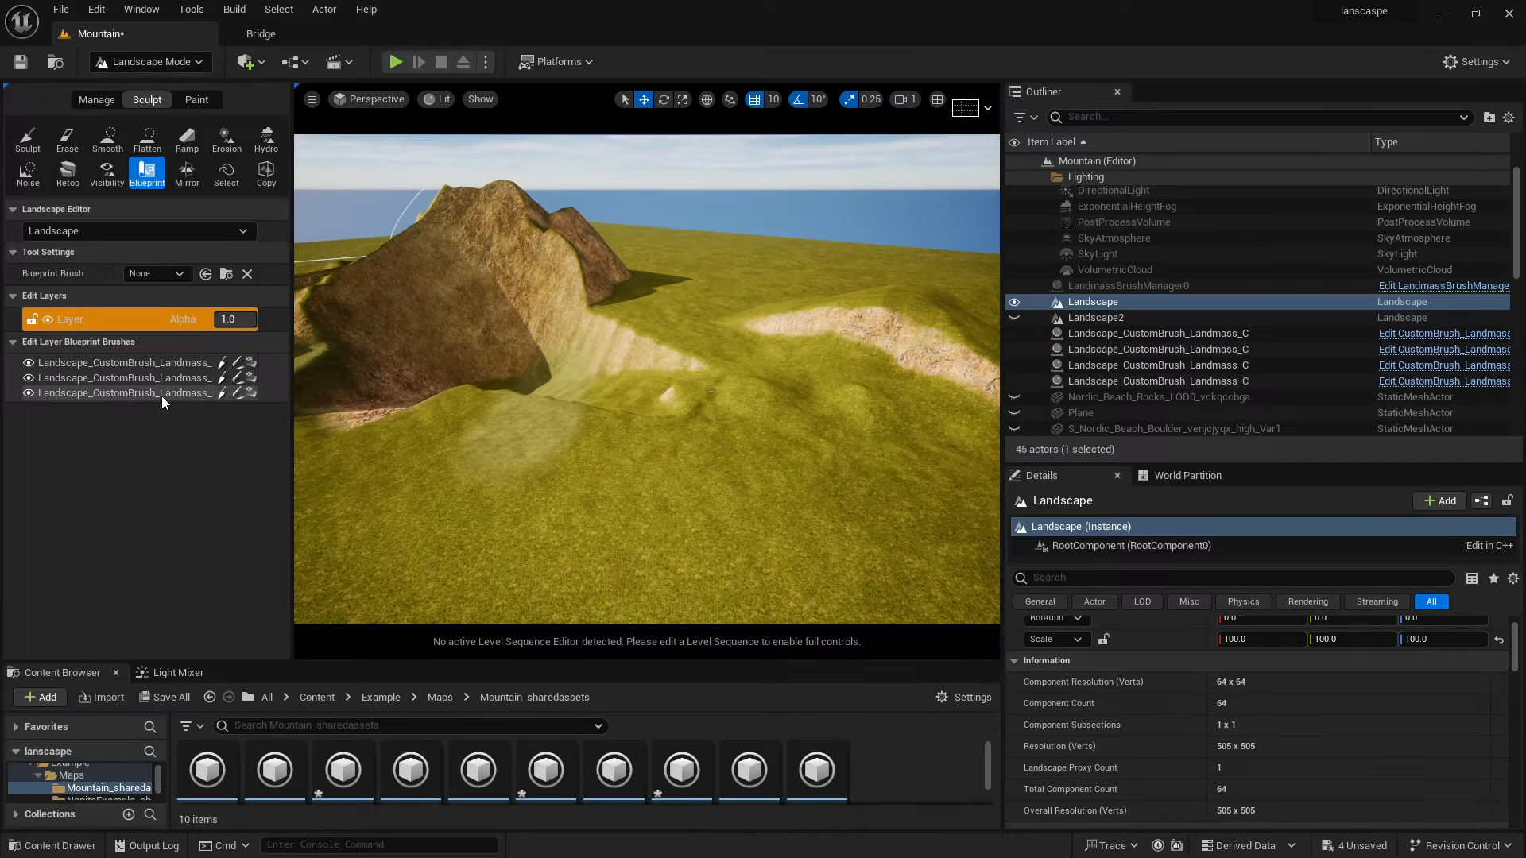
click(244, 471)
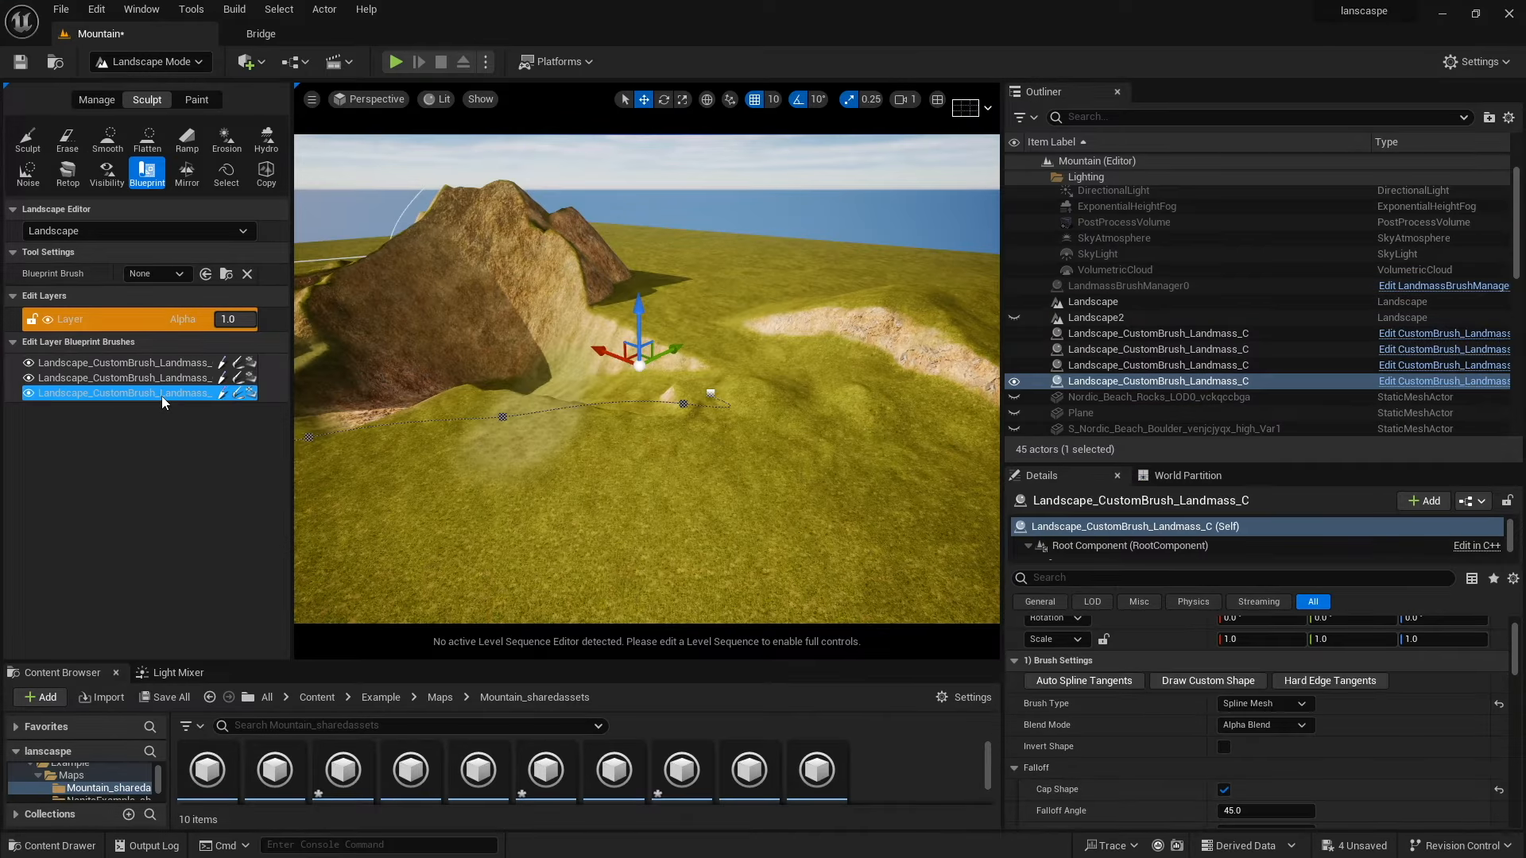
Drag the new ridge spline's points to carve a basin beside the mountain, then unhide the first Landmass brush.
drag(760, 402, 861, 438)
mouse_move(861, 438)
right_down()
mouse_move(993, 442)
mouse_move(882, 442)
right_up()
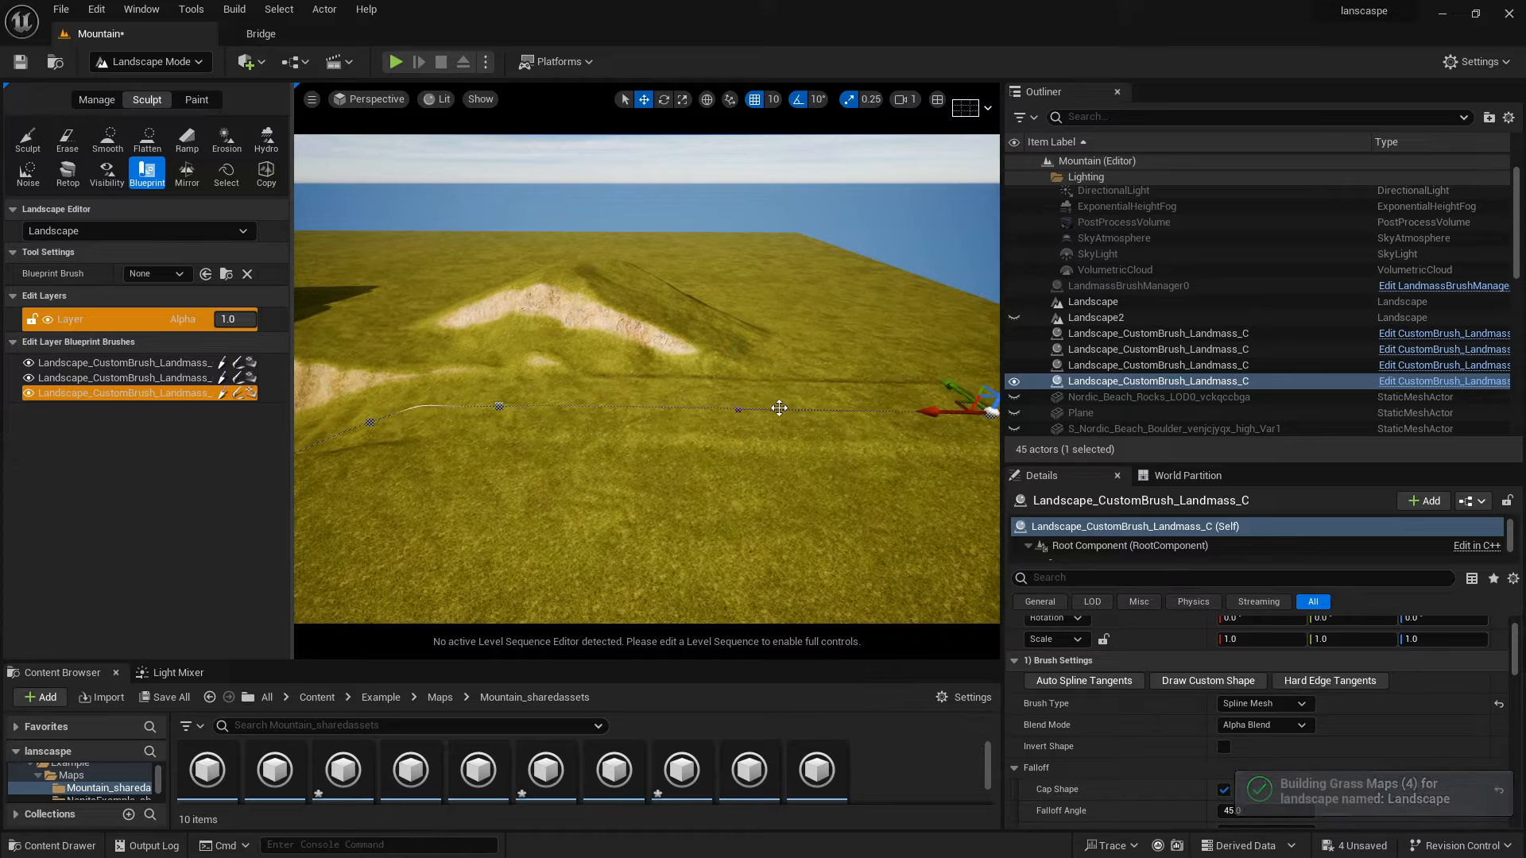
drag(1207, 413, 1225, 353)
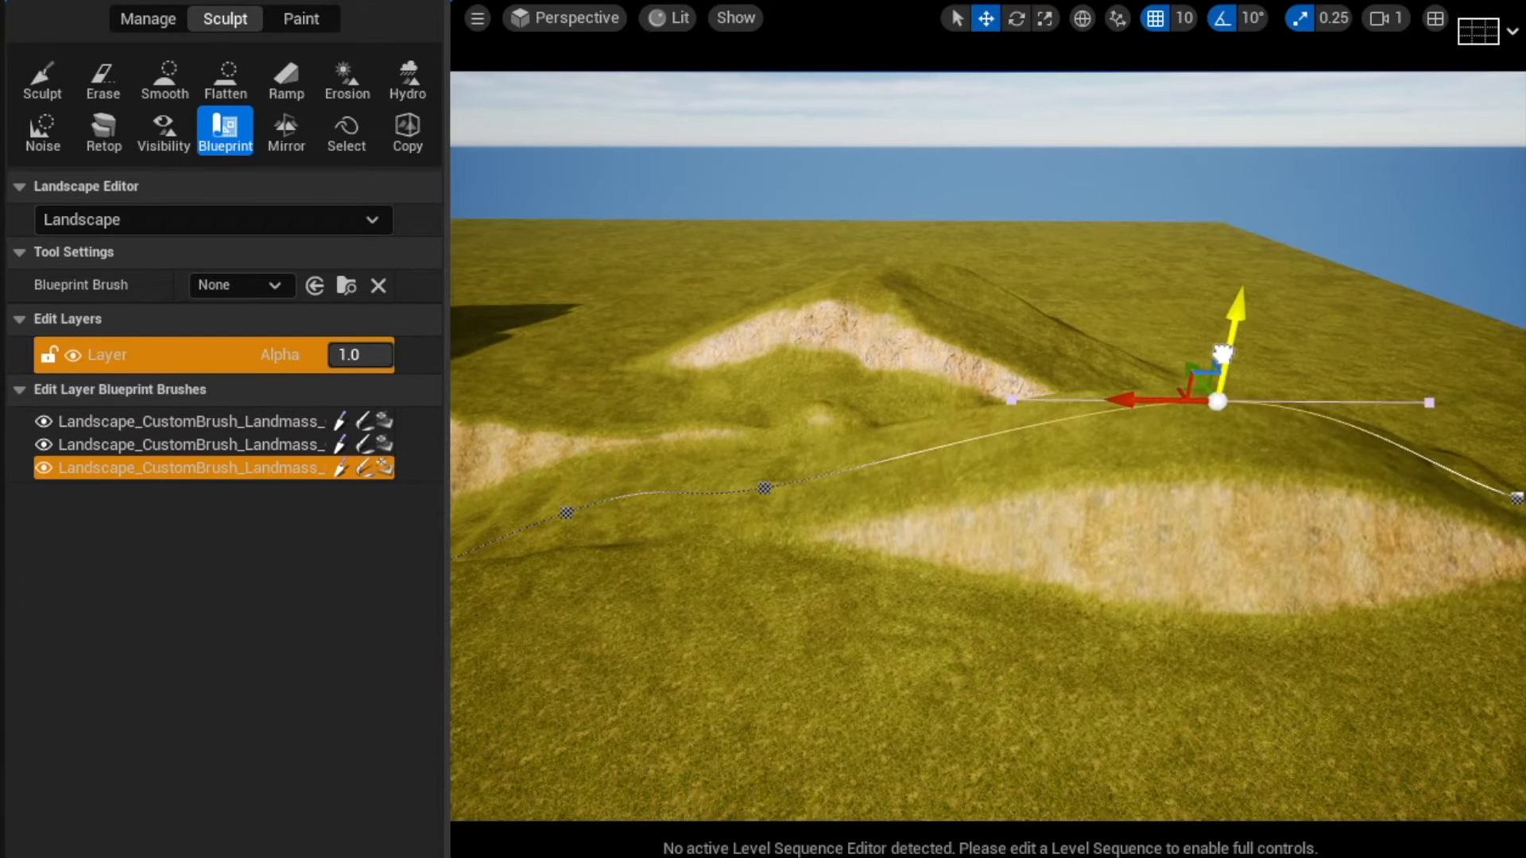
right_drag(1225, 357, 1068, 482)
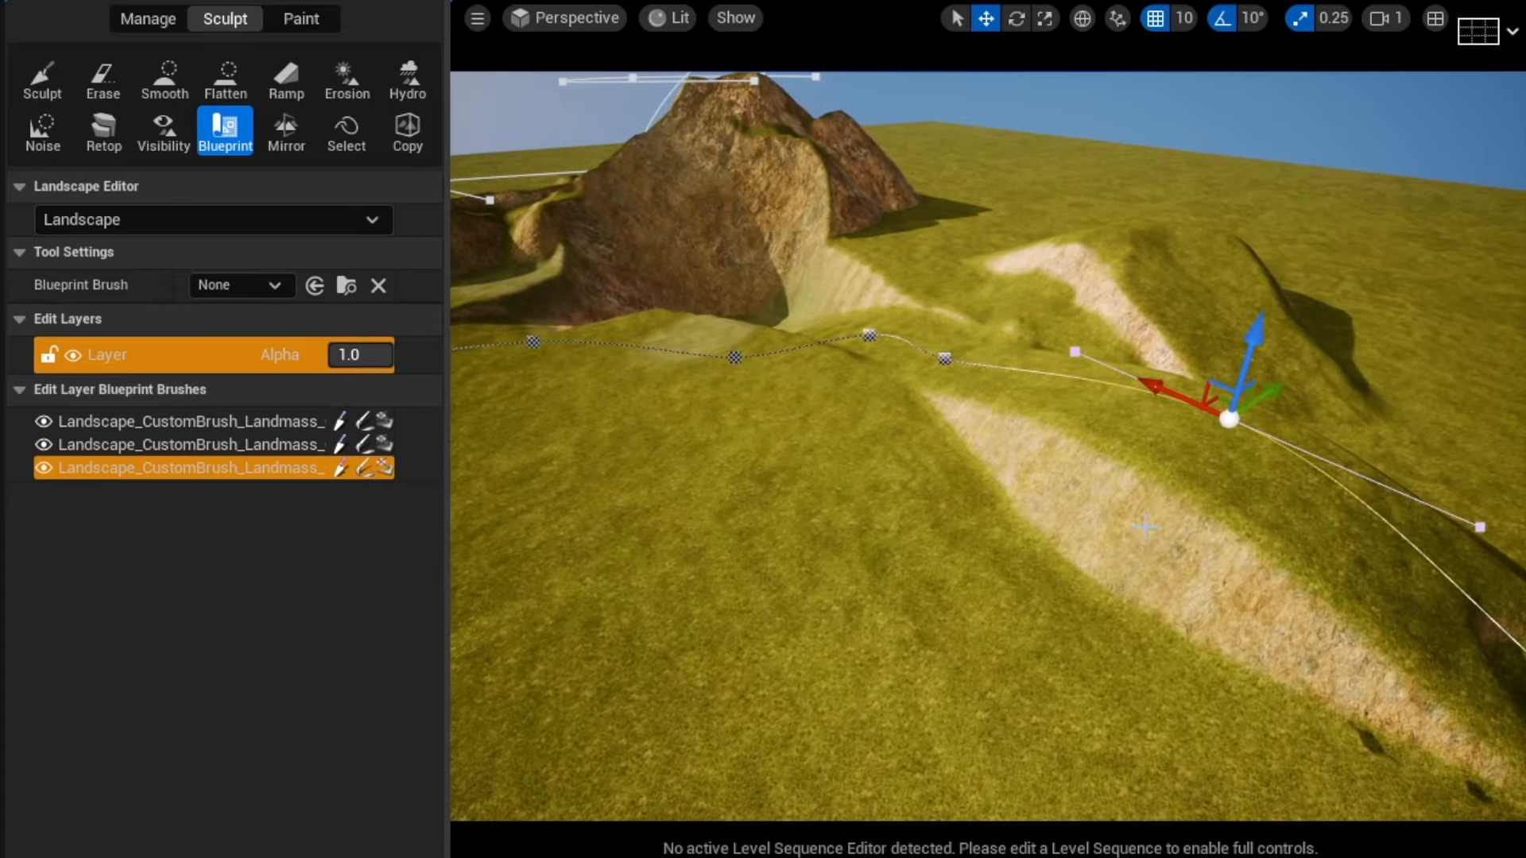
right_drag(1145, 526, 866, 482)
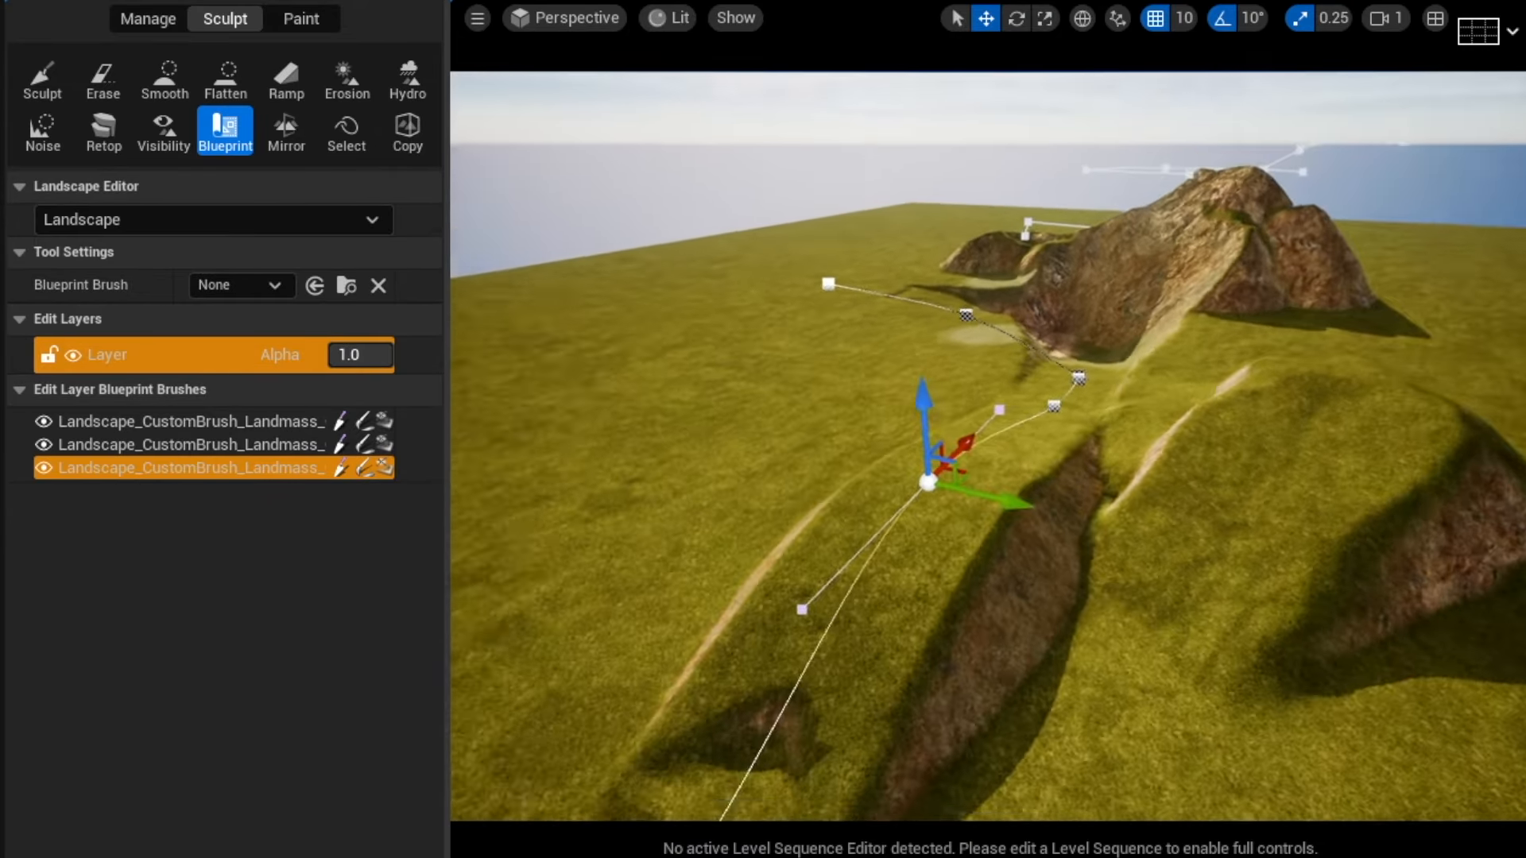
right_drag(993, 556, 930, 569)
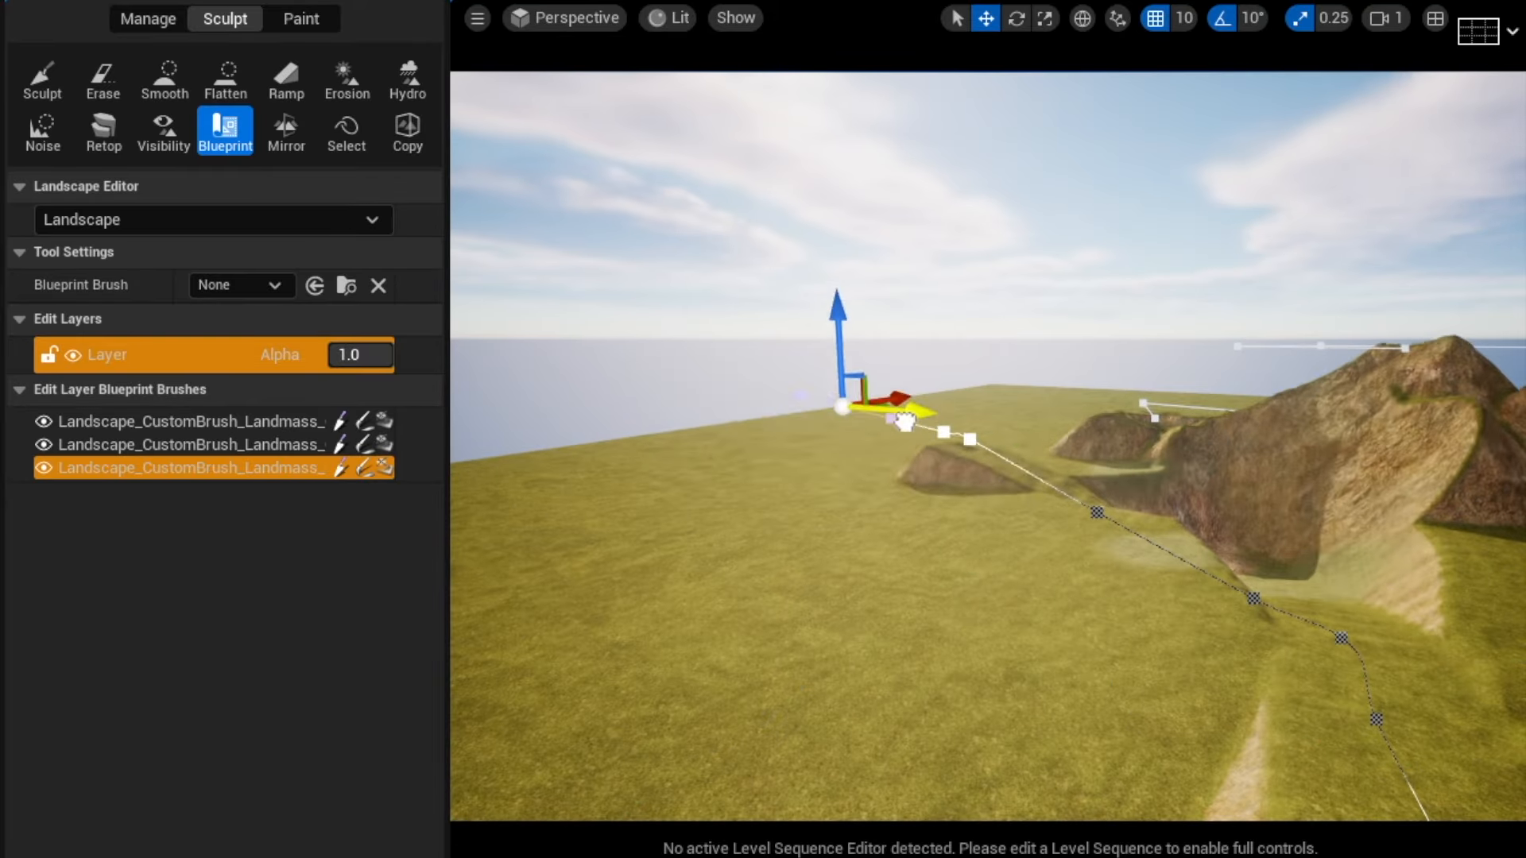
drag(892, 412, 866, 568)
right_drag(866, 568, 1104, 588)
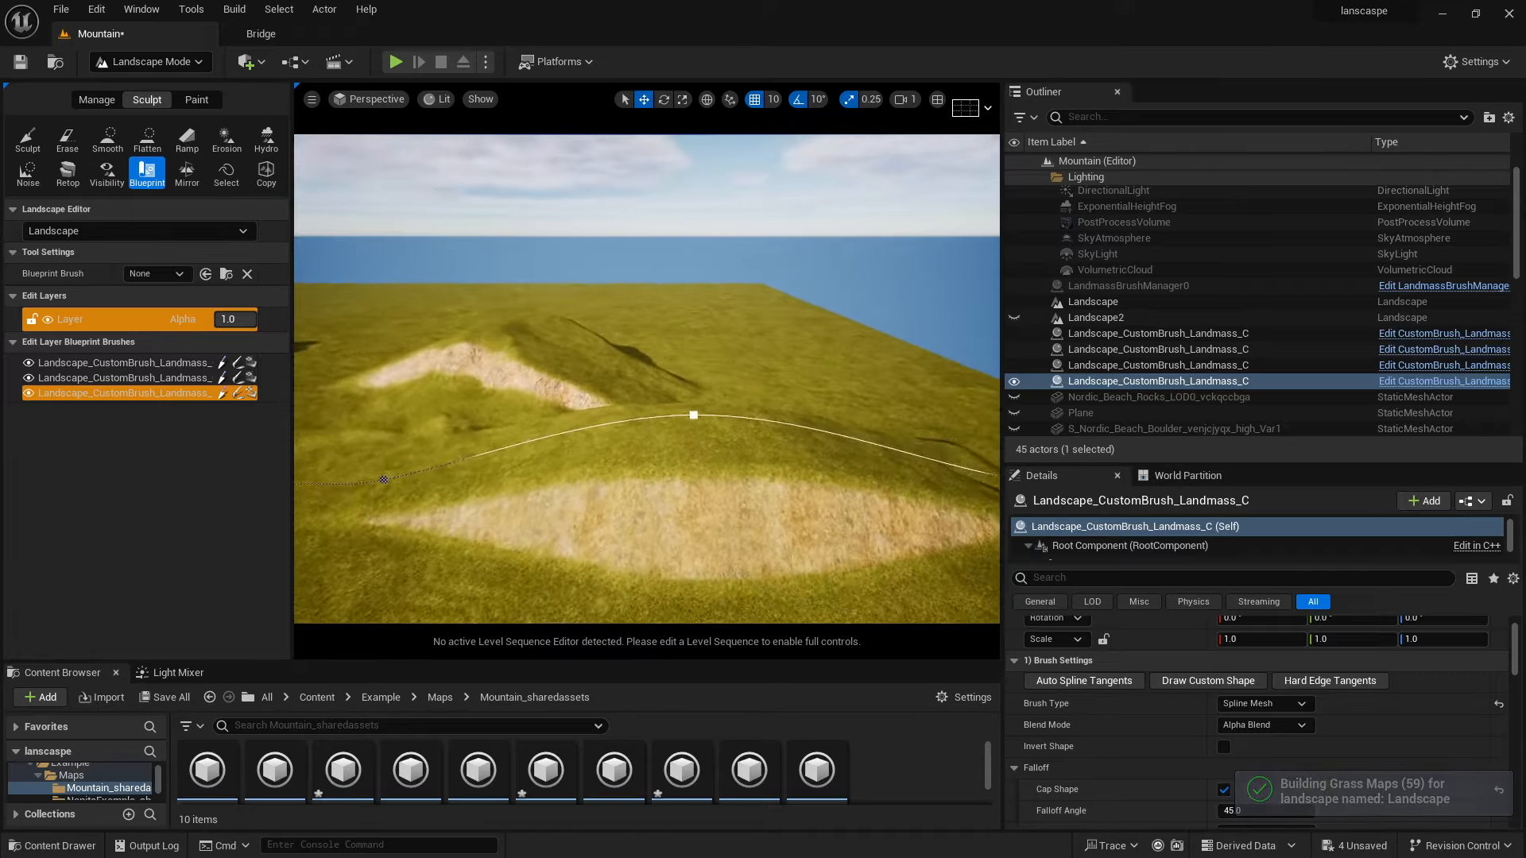
right_drag(874, 493, 614, 523)
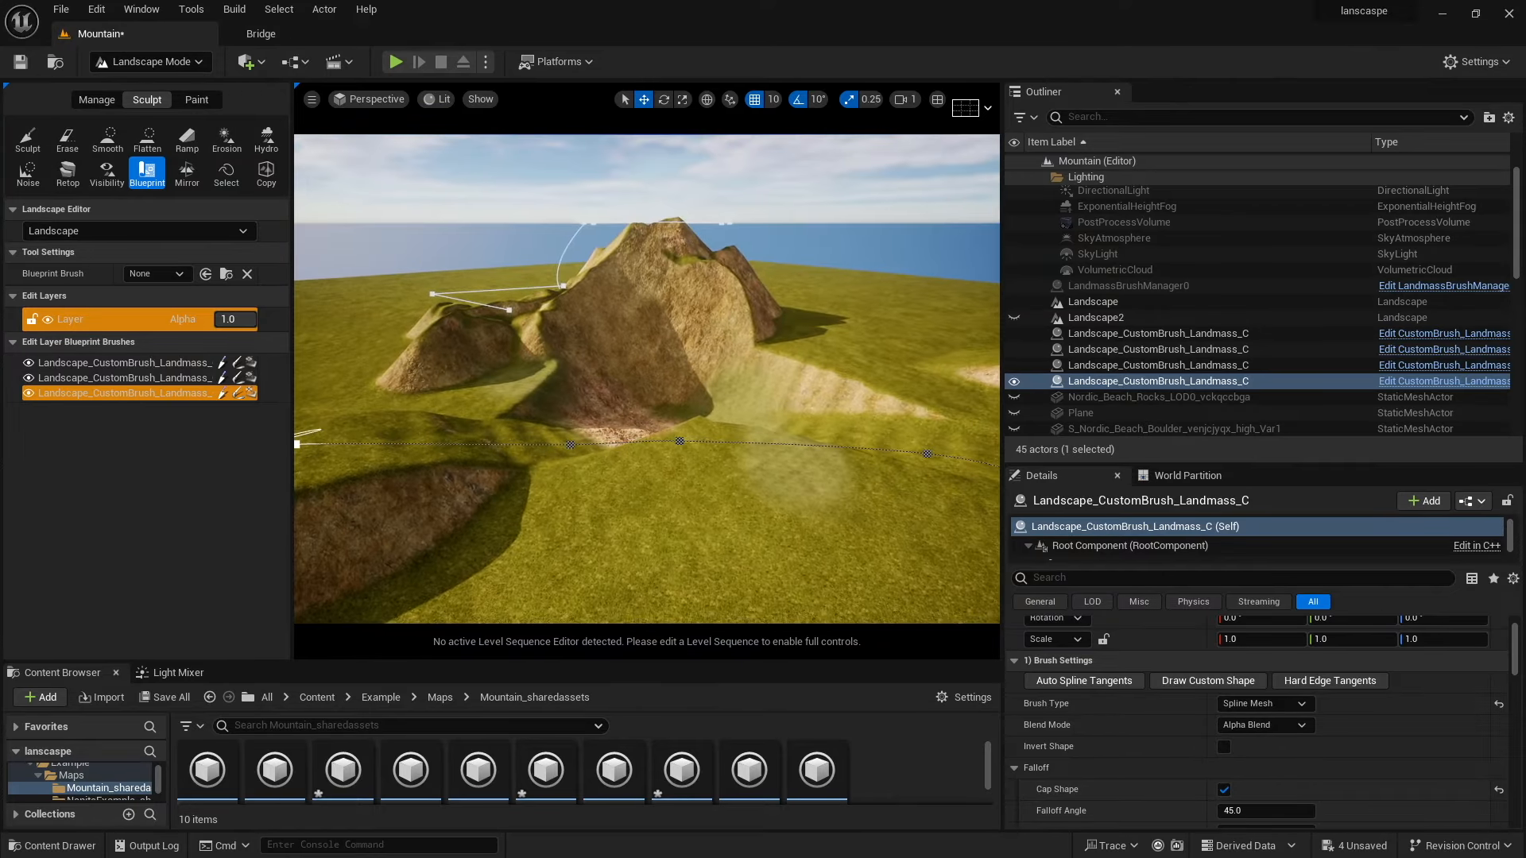
click(29, 363)
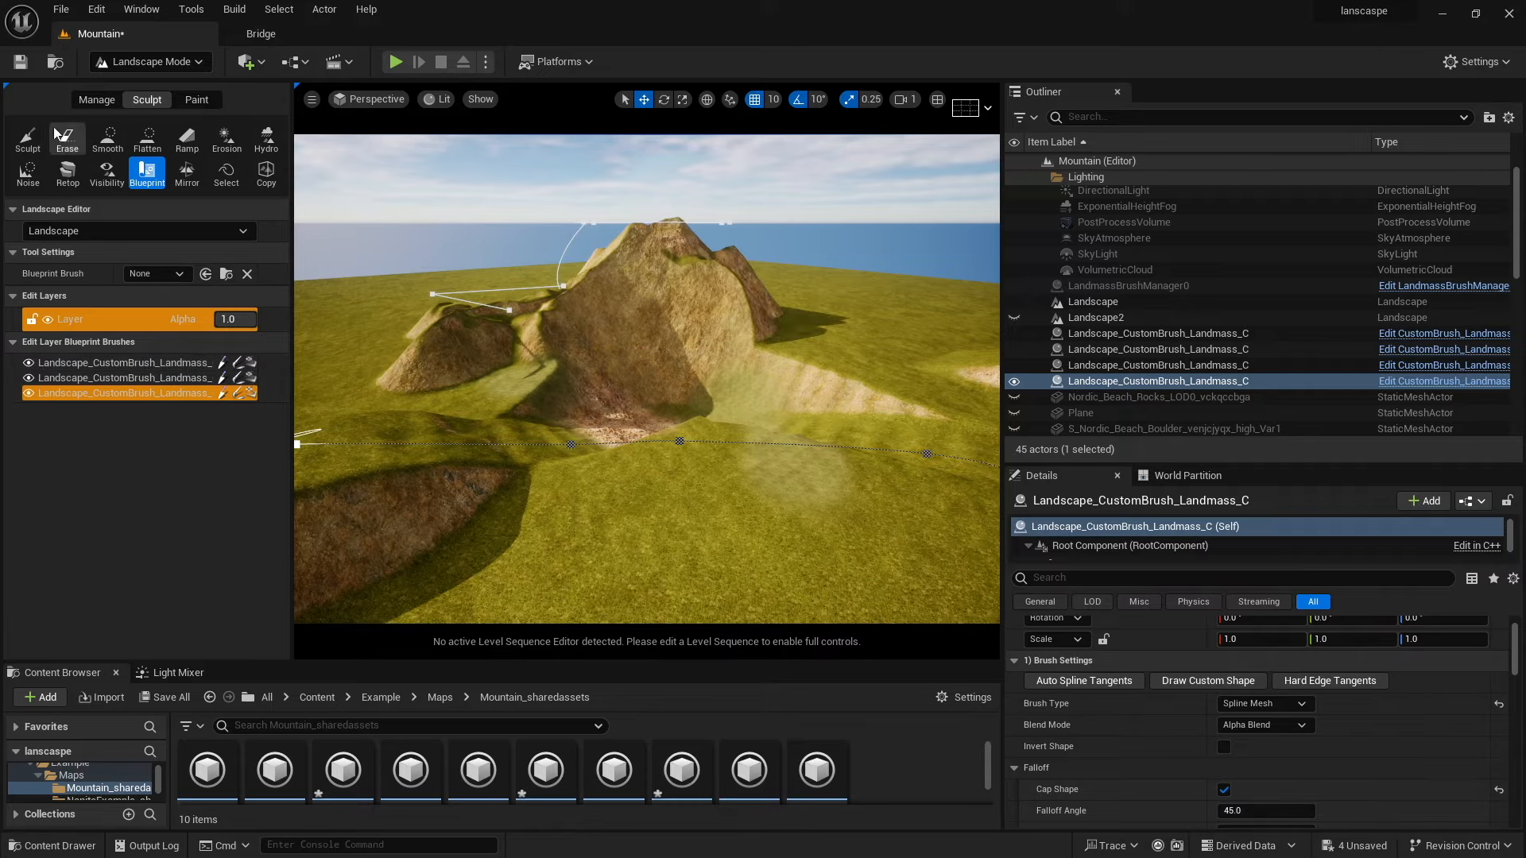
Smooth and flatten the basin's floor and edges with the Smooth and Flatten sculpt tools.
click(107, 141)
right_drag(526, 433, 474, 469)
click(187, 140)
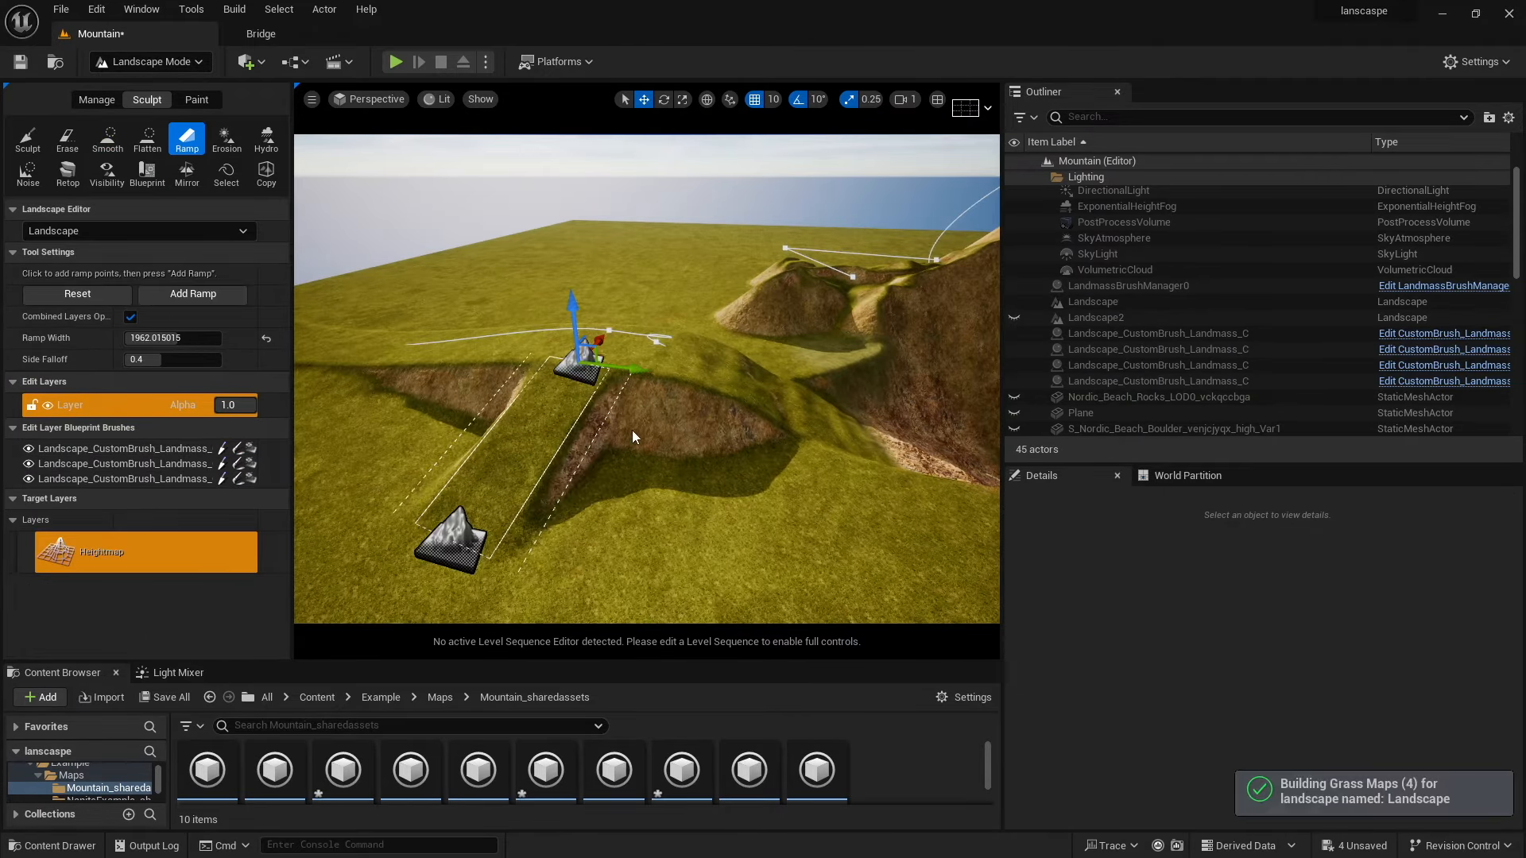
click(107, 141)
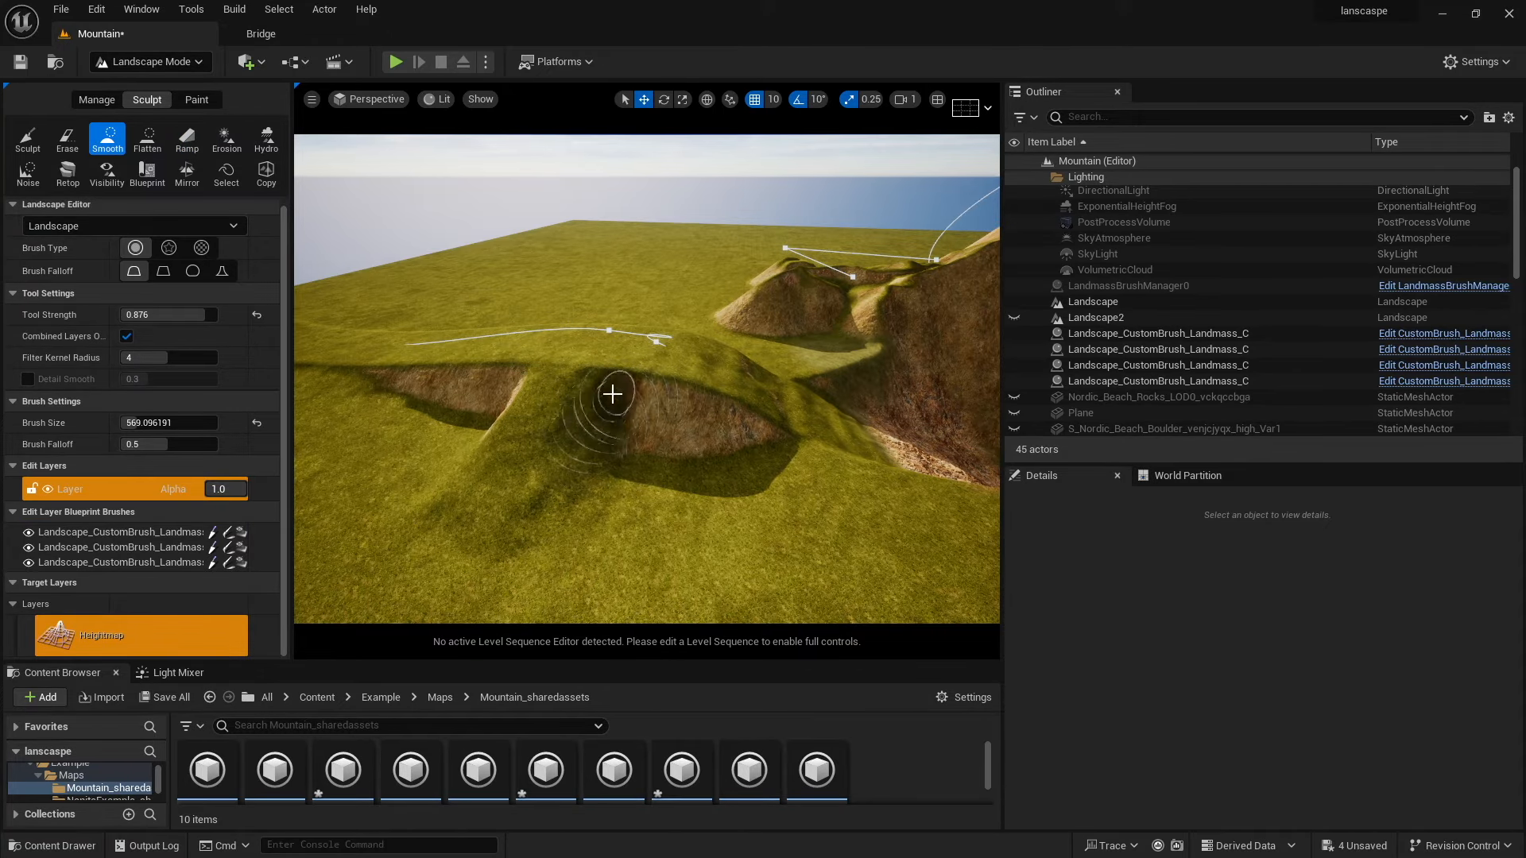
click(147, 141)
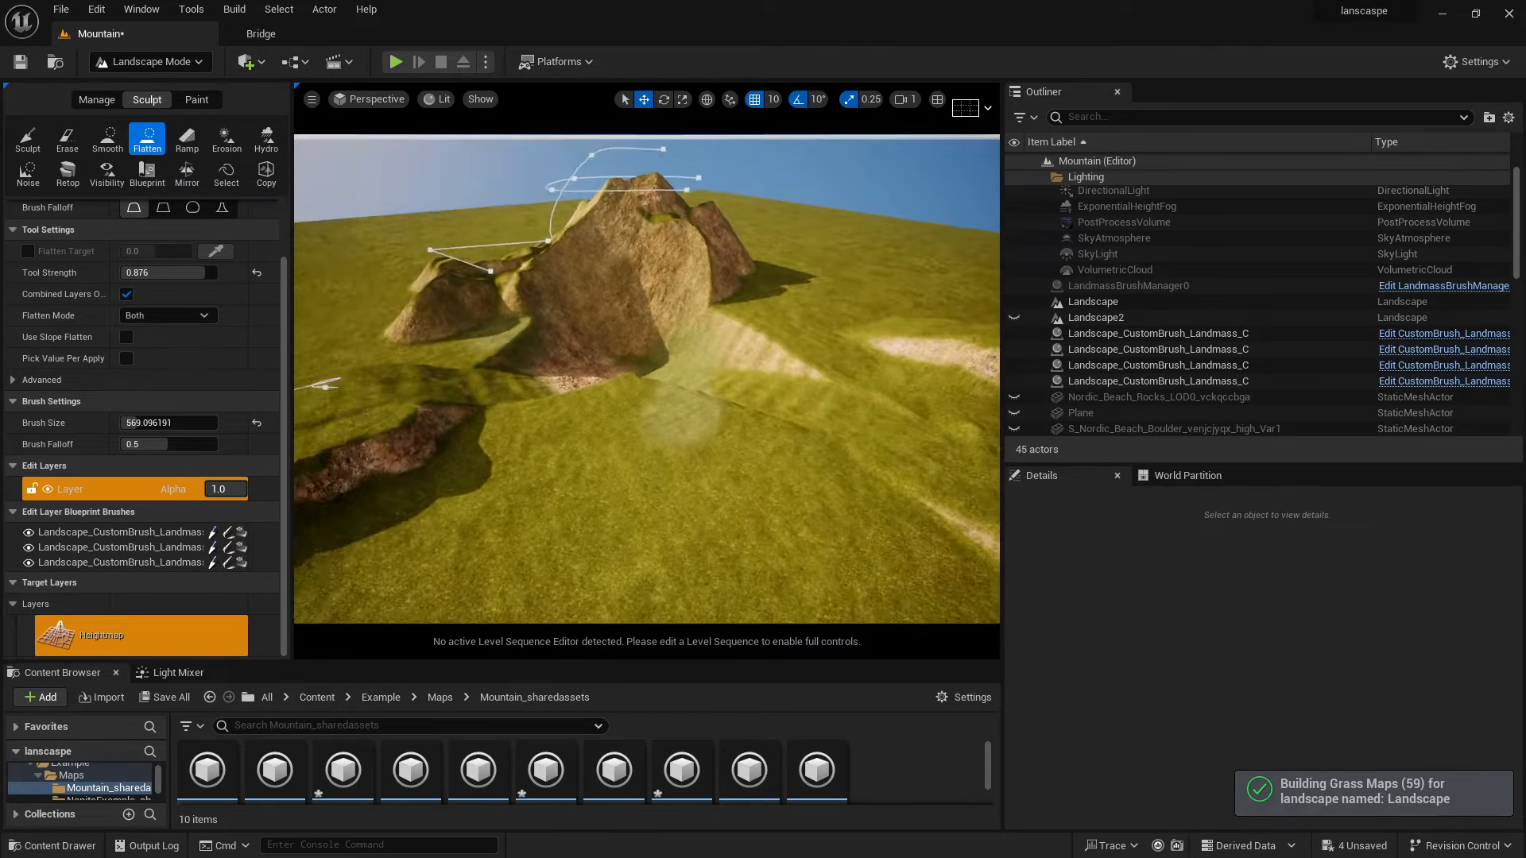
right_drag(624, 412, 550, 392)
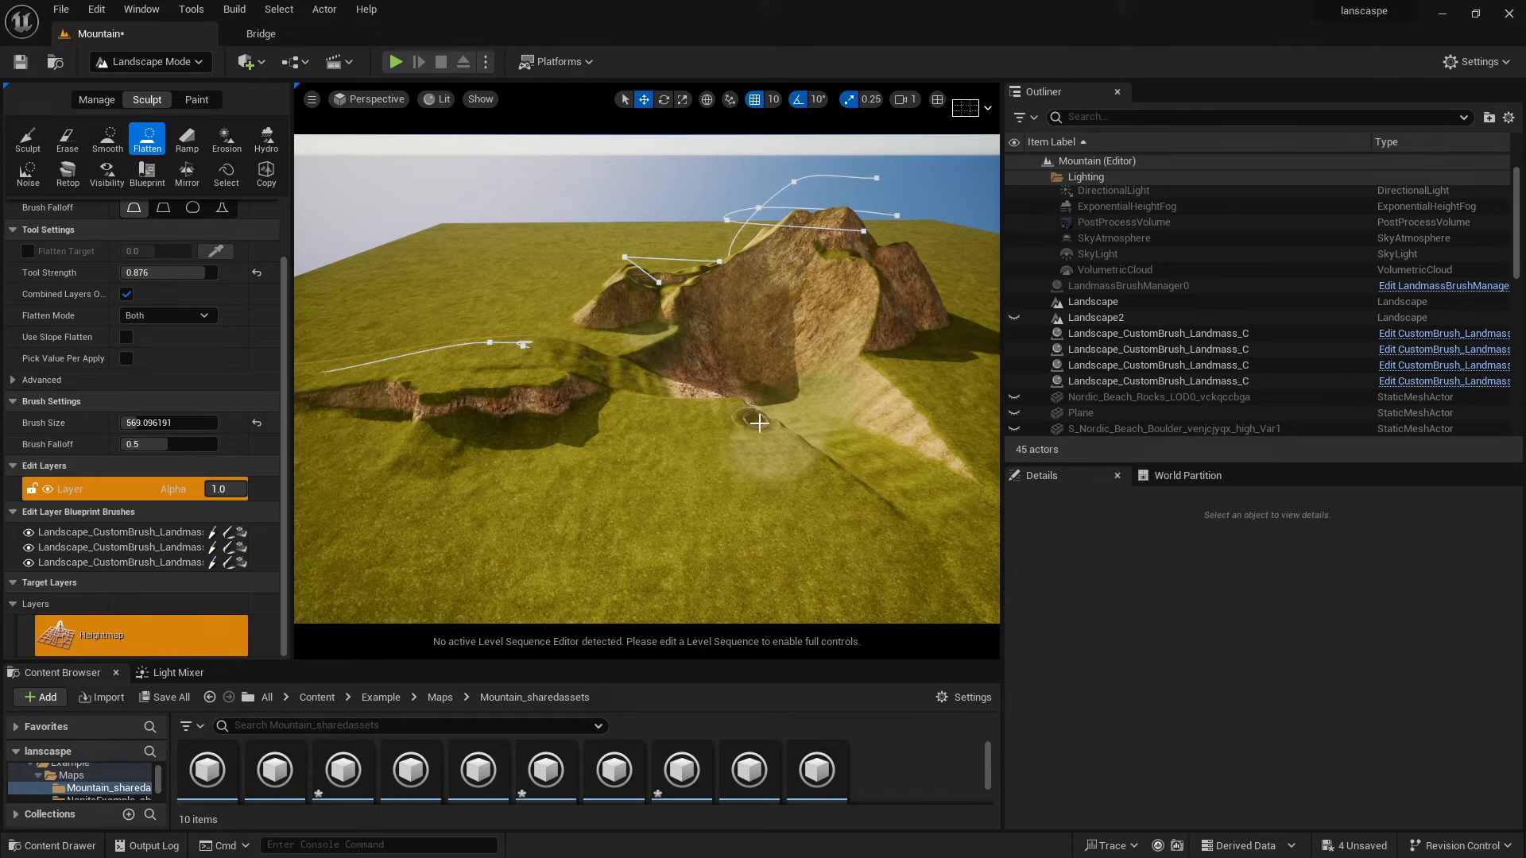
right_drag(477, 383, 573, 334)
Place a Plane shape actor in the level and switch to Selection Mode.
click(248, 61)
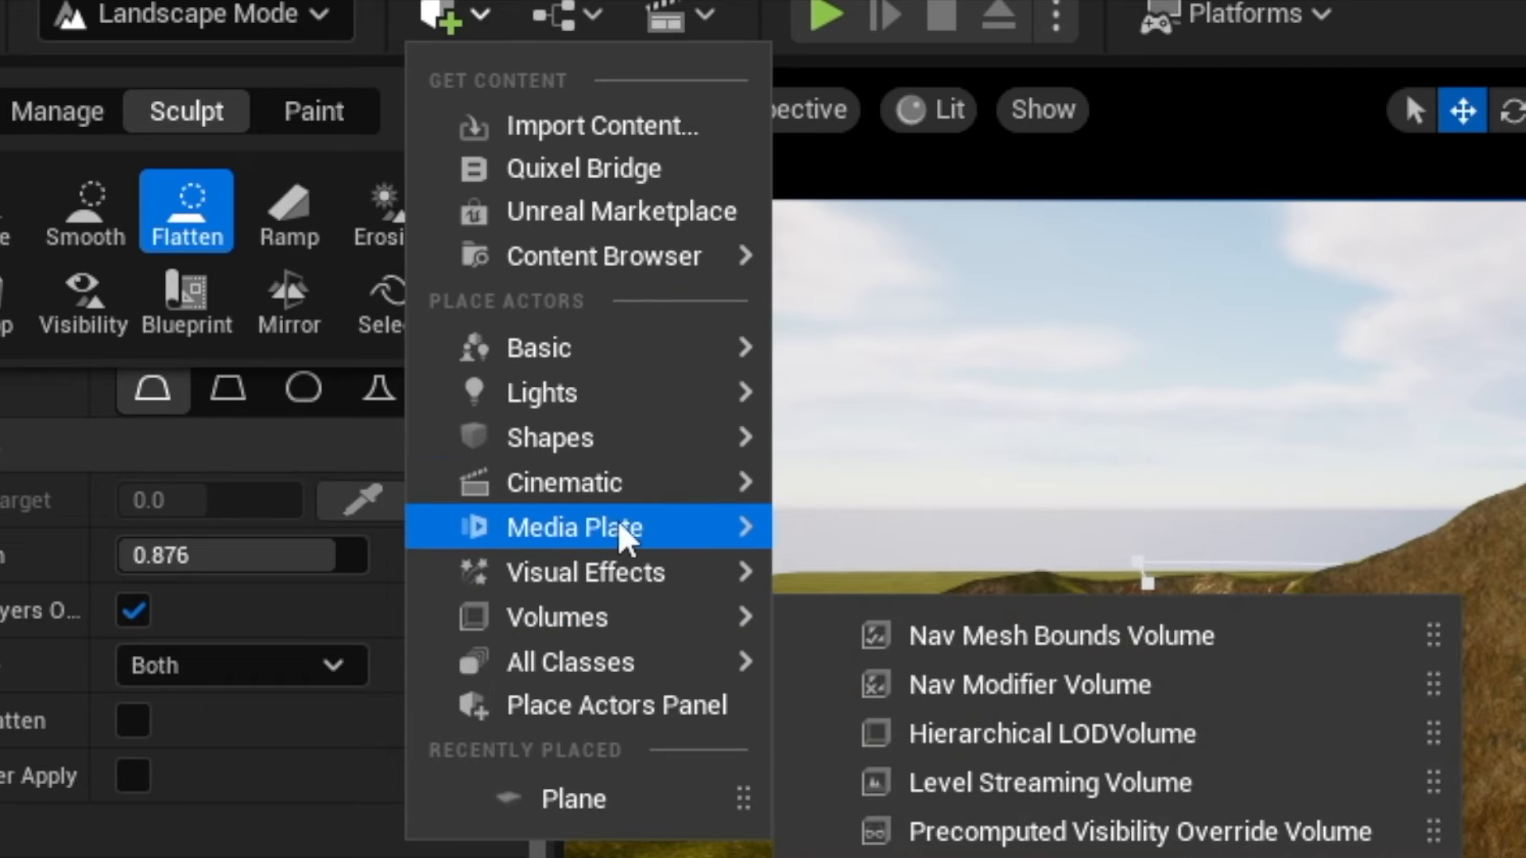
mouse_move(635, 482)
mouse_move(719, 437)
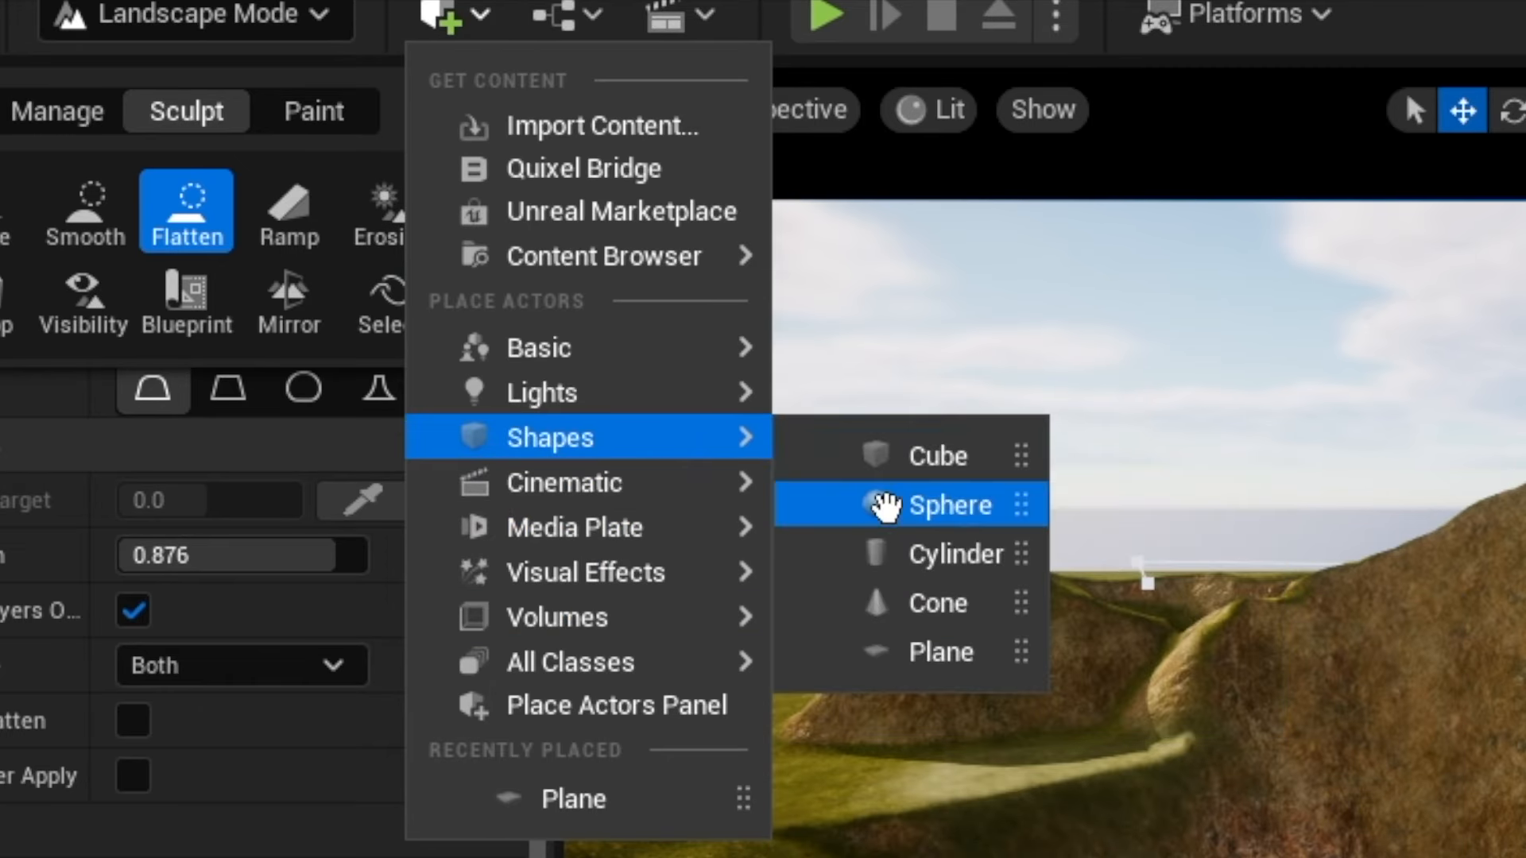
click(930, 639)
click(190, 13)
click(127, 64)
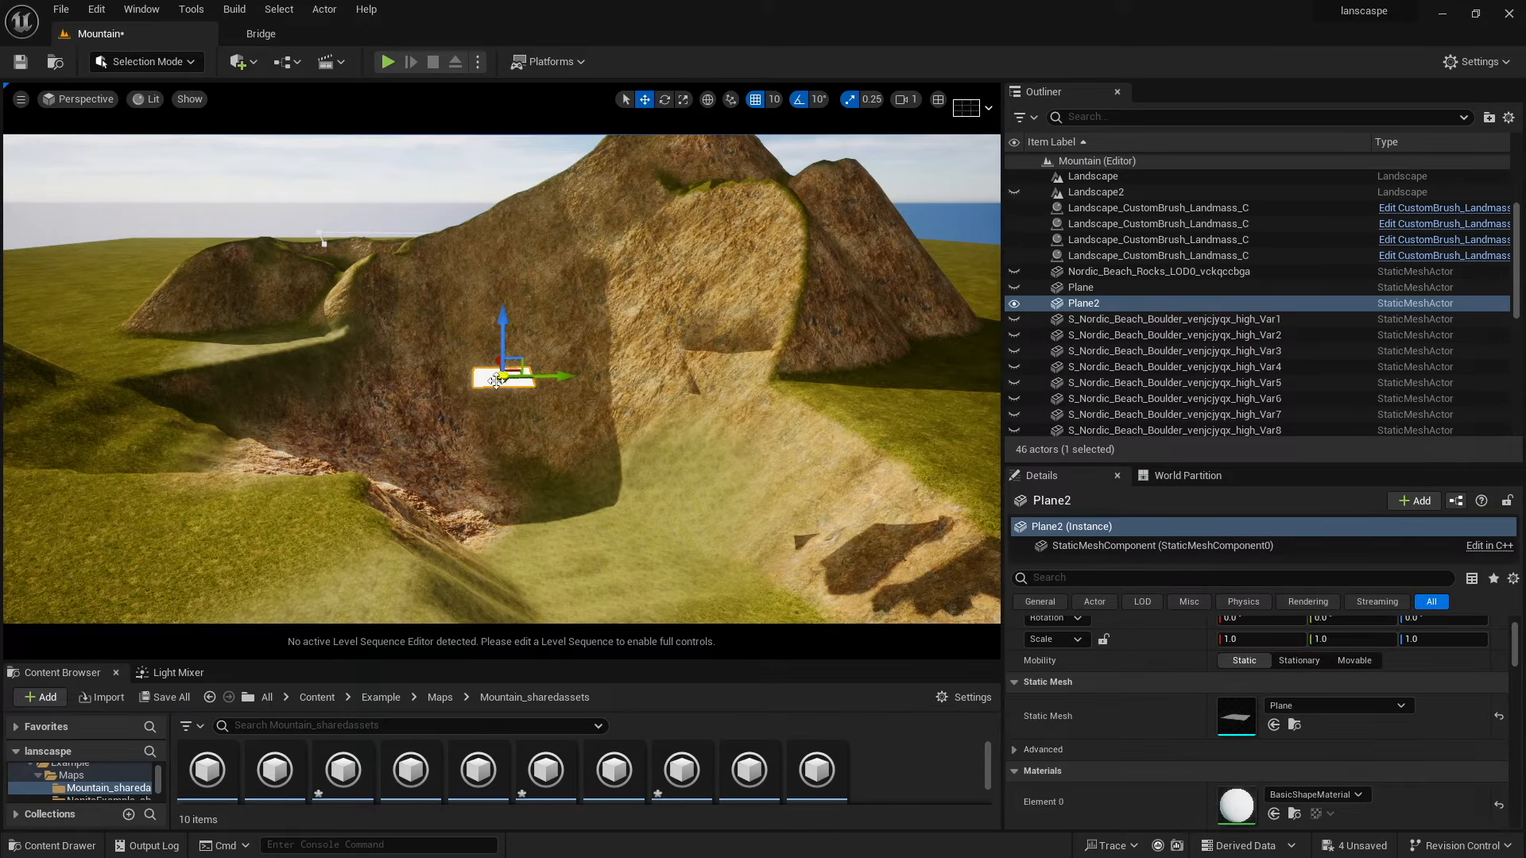
Move the plane into the basin and scale it uniformly to 130.5 to form the lake surface.
drag(503, 377, 403, 379)
drag(480, 399, 904, 548)
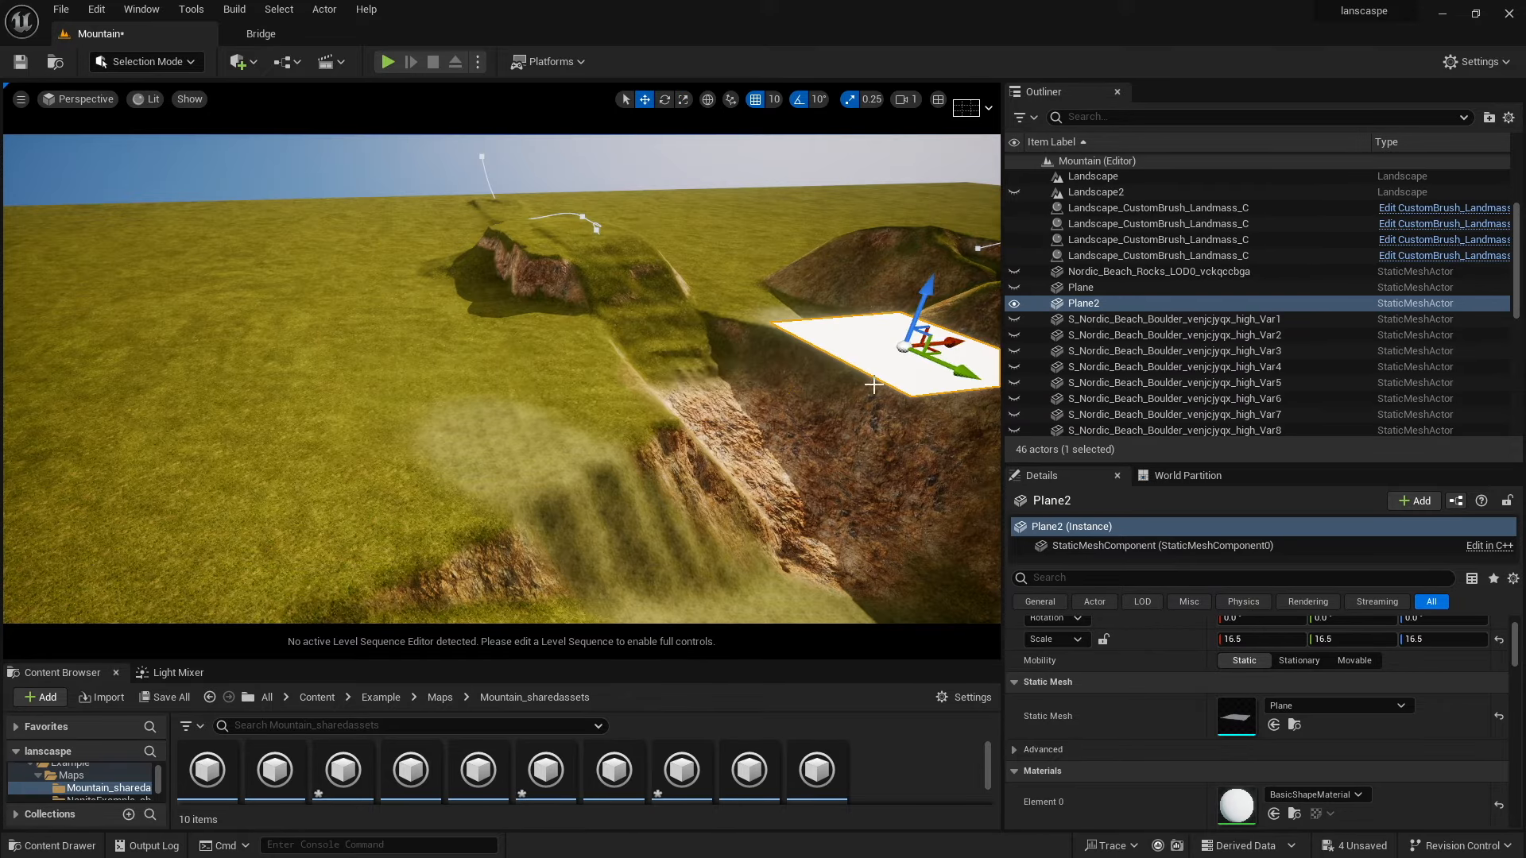
key(r)
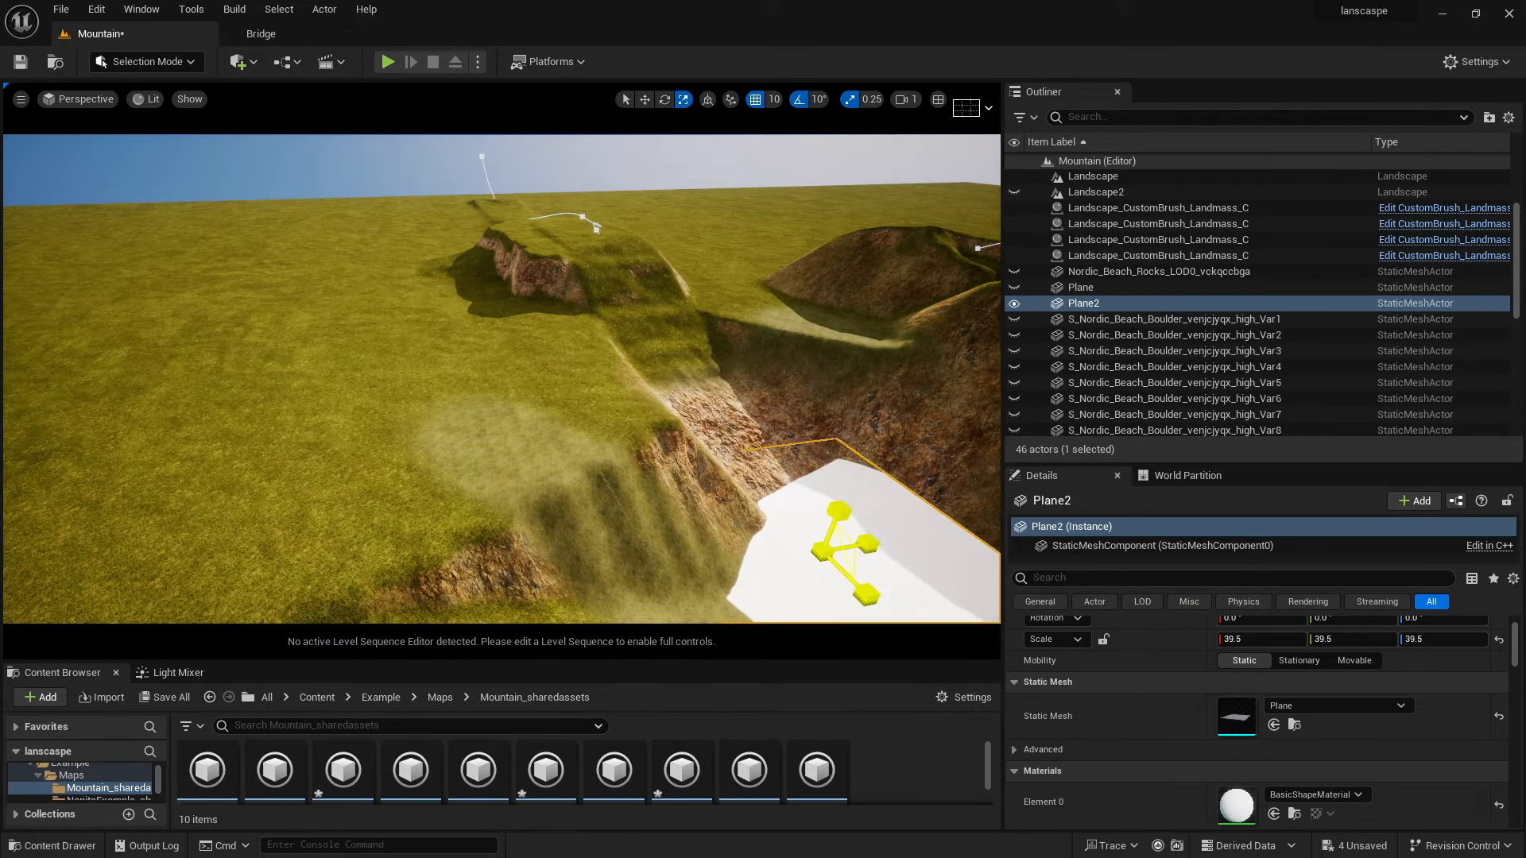
key(w)
drag(842, 510, 869, 441)
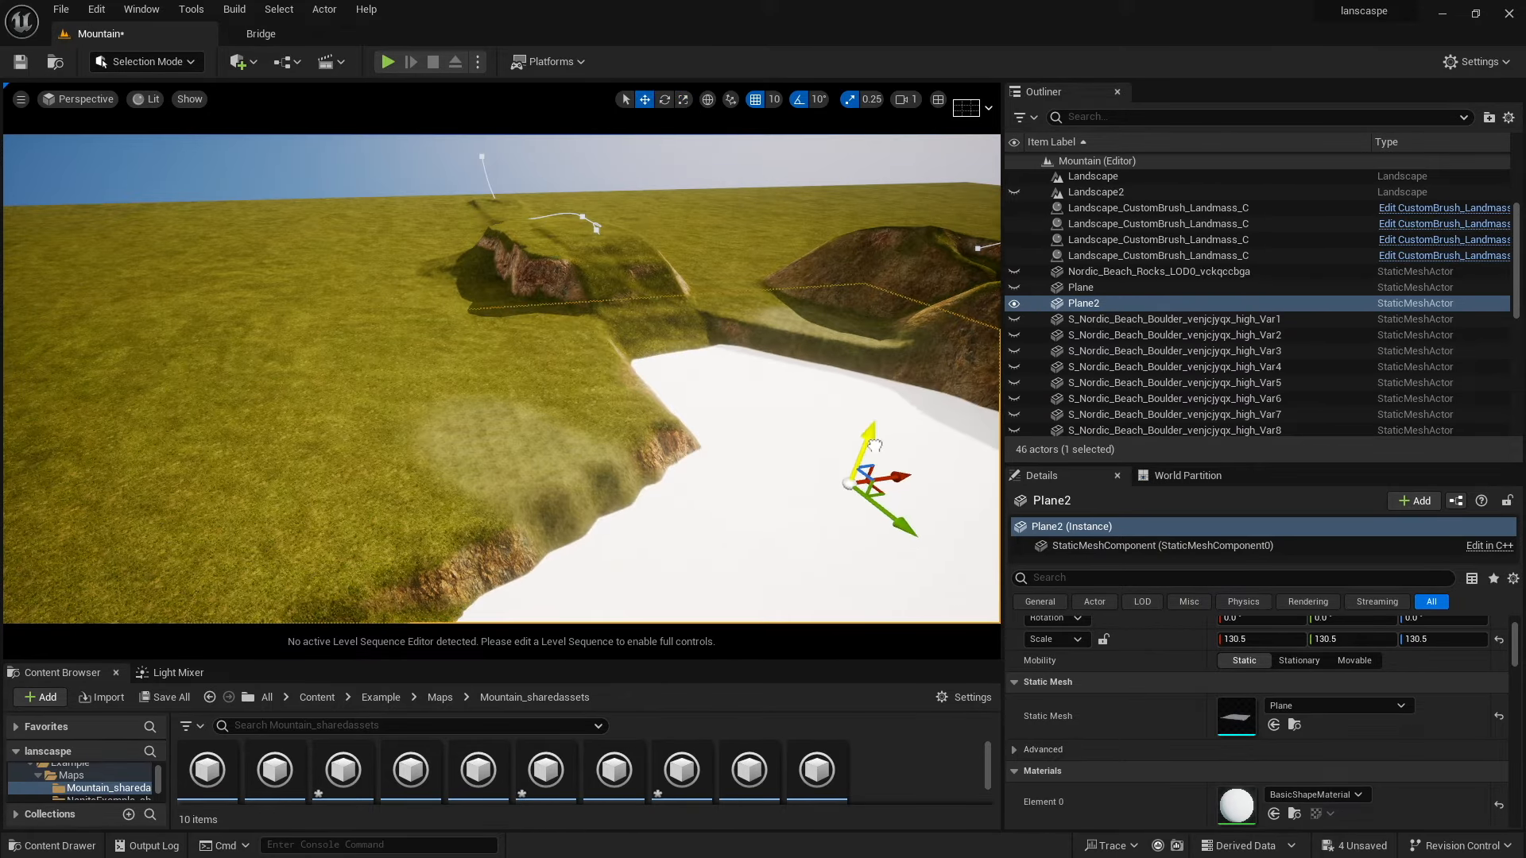
right_drag(866, 445, 851, 485)
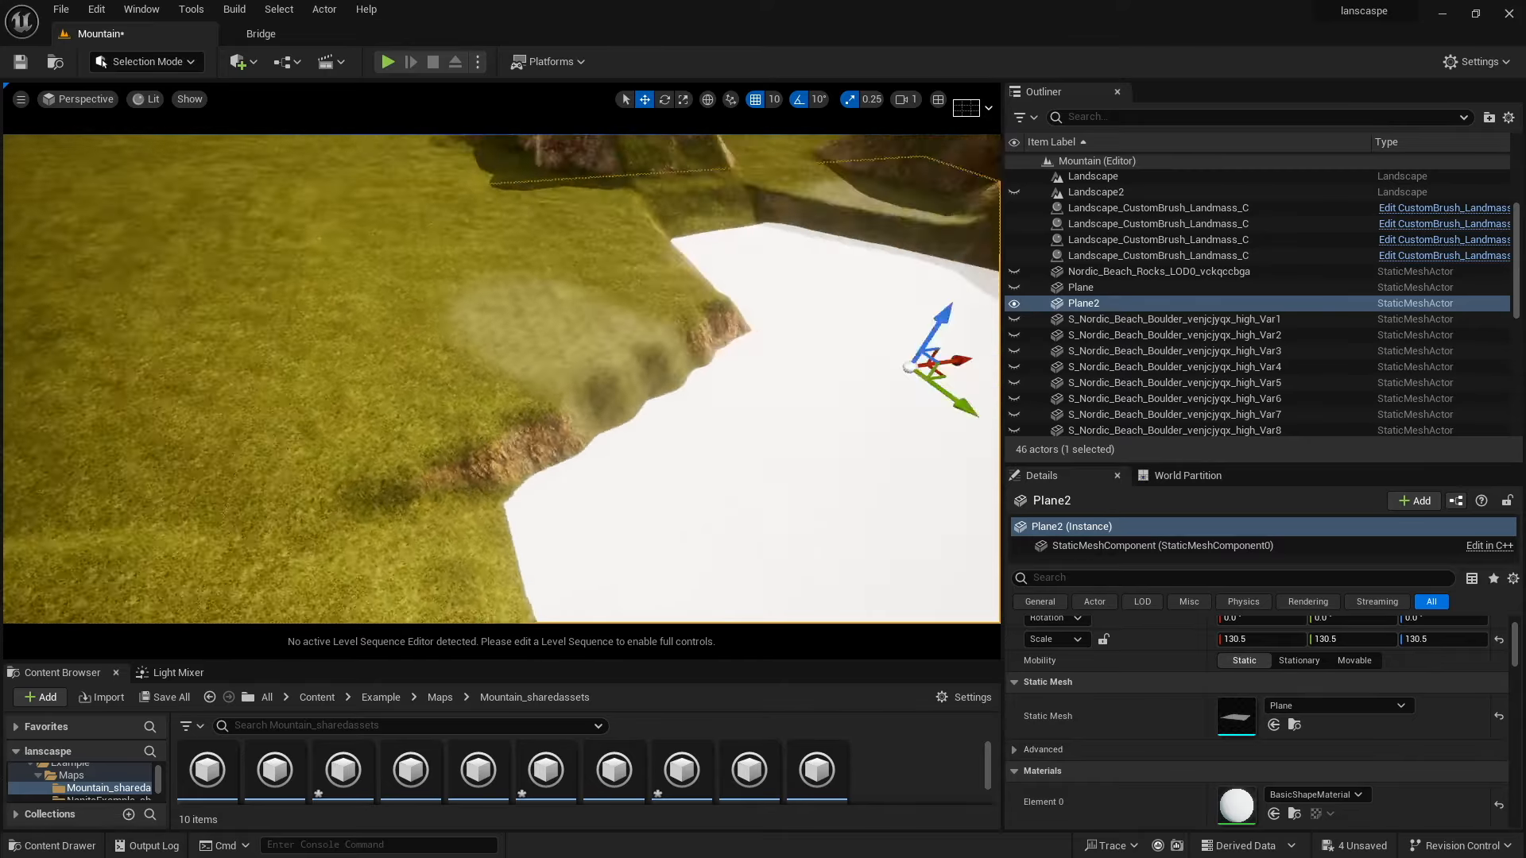
right_drag(614, 490, 826, 405)
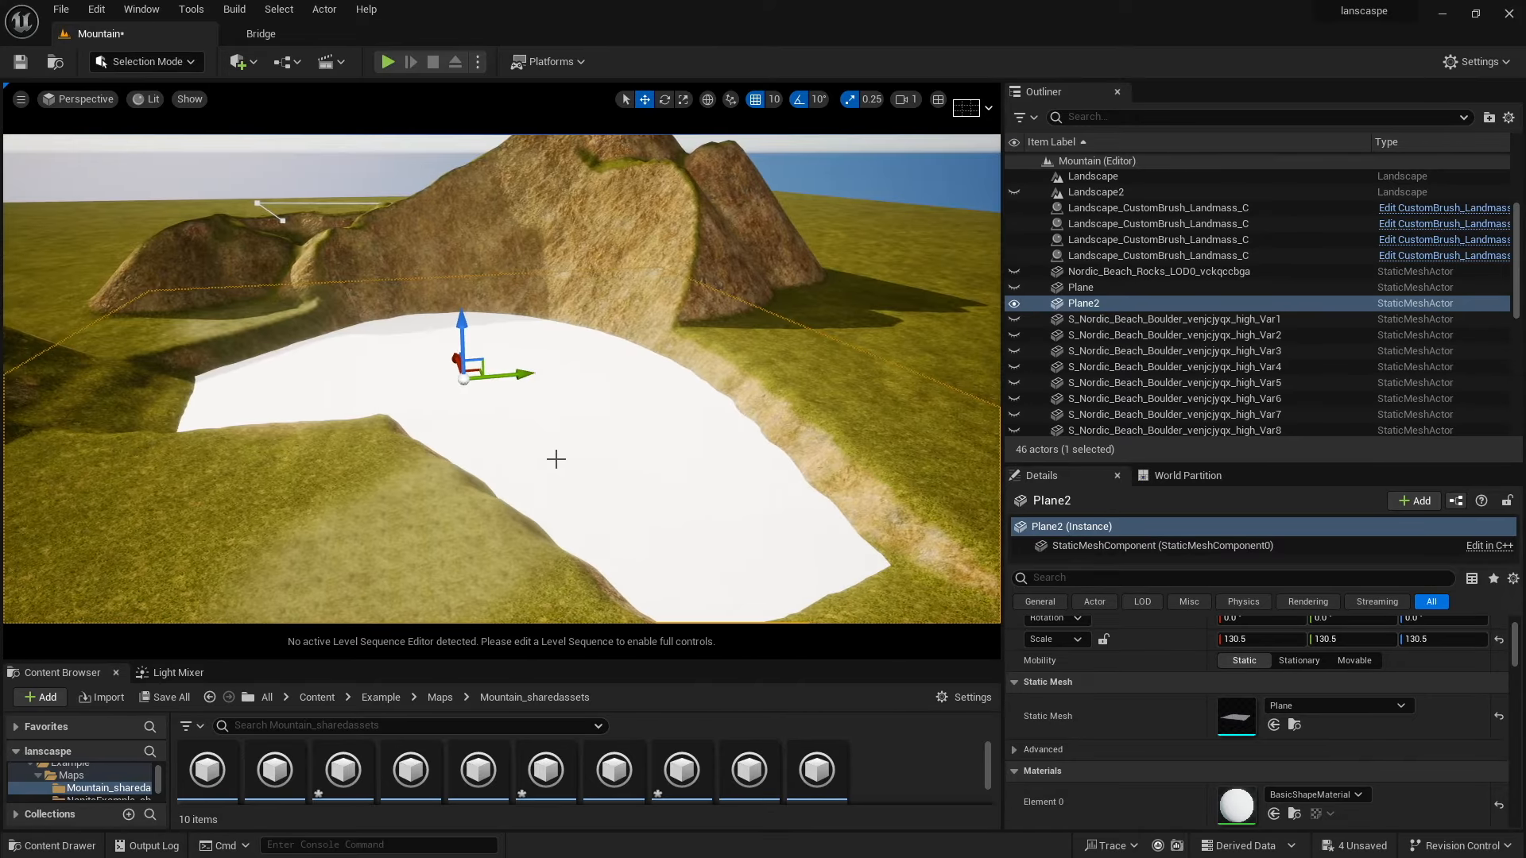
Apply the M_Water_Depth_Inst material from the assets Materials folder to the plane.
drag(526, 662, 565, 552)
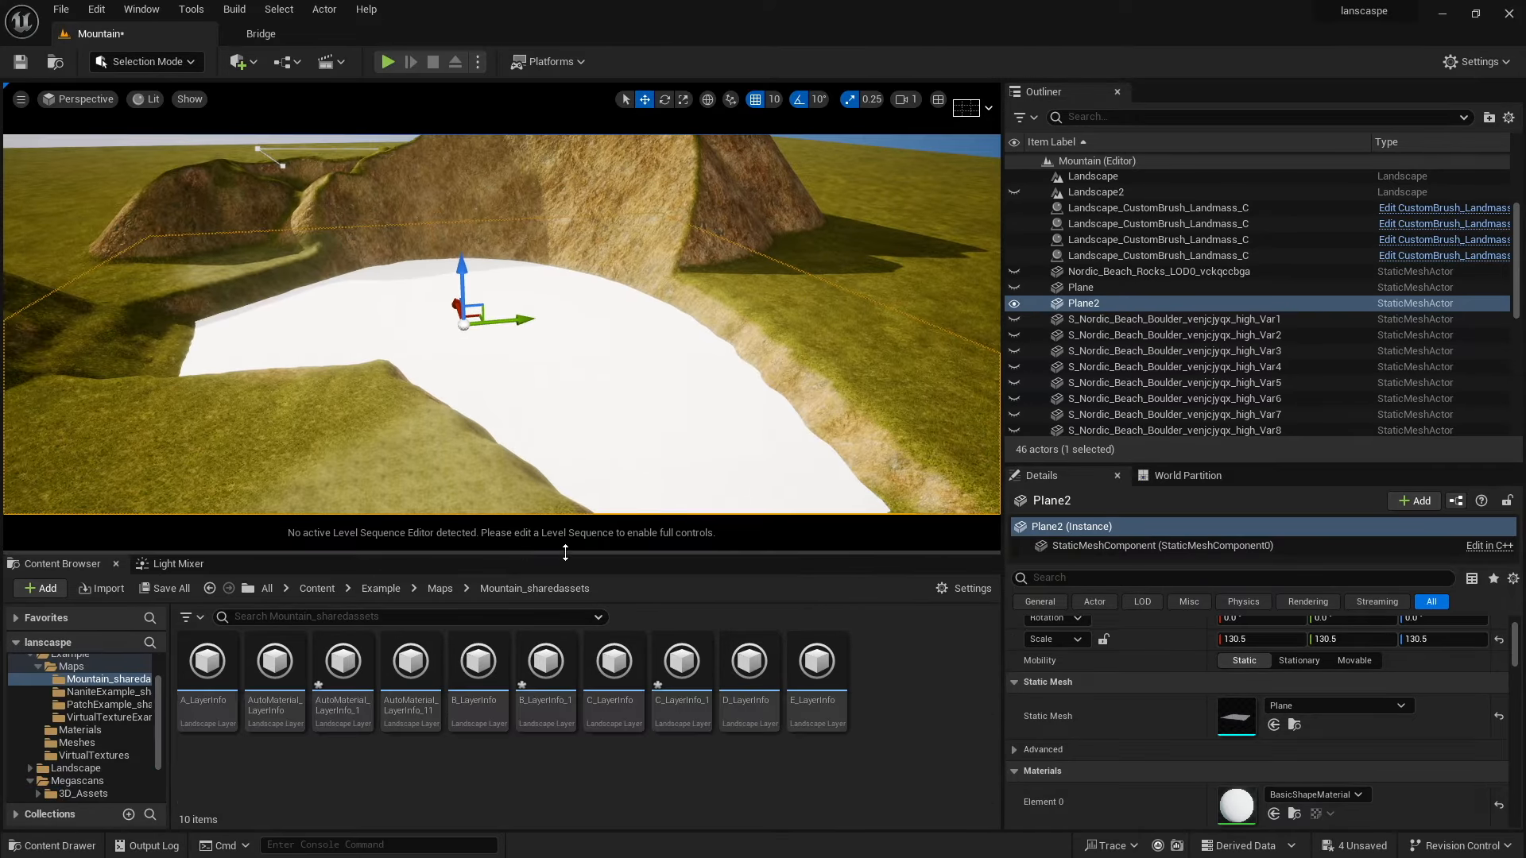
click(308, 592)
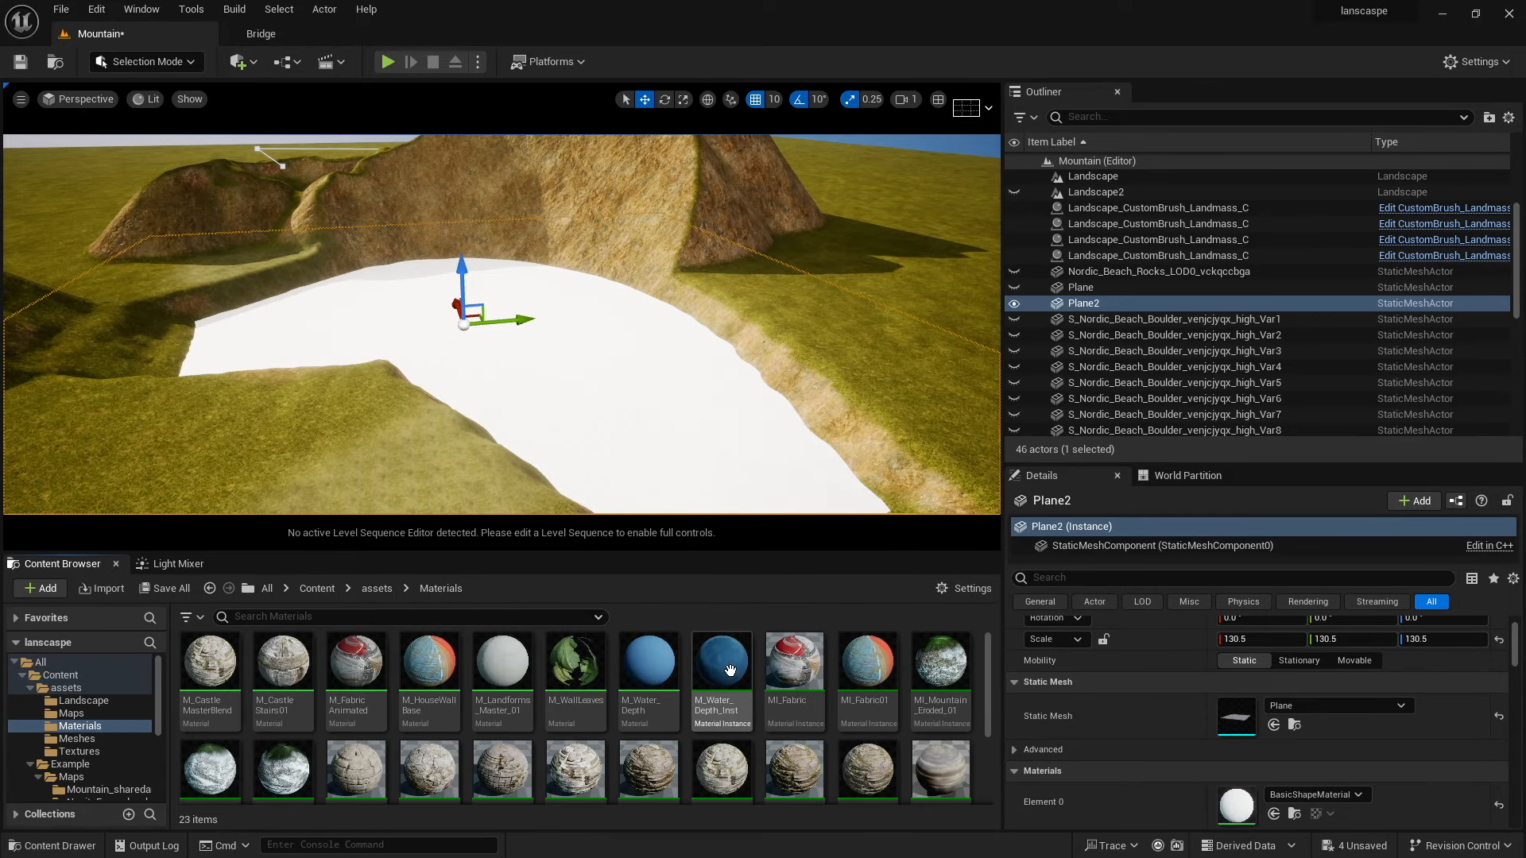
drag(721, 663, 609, 418)
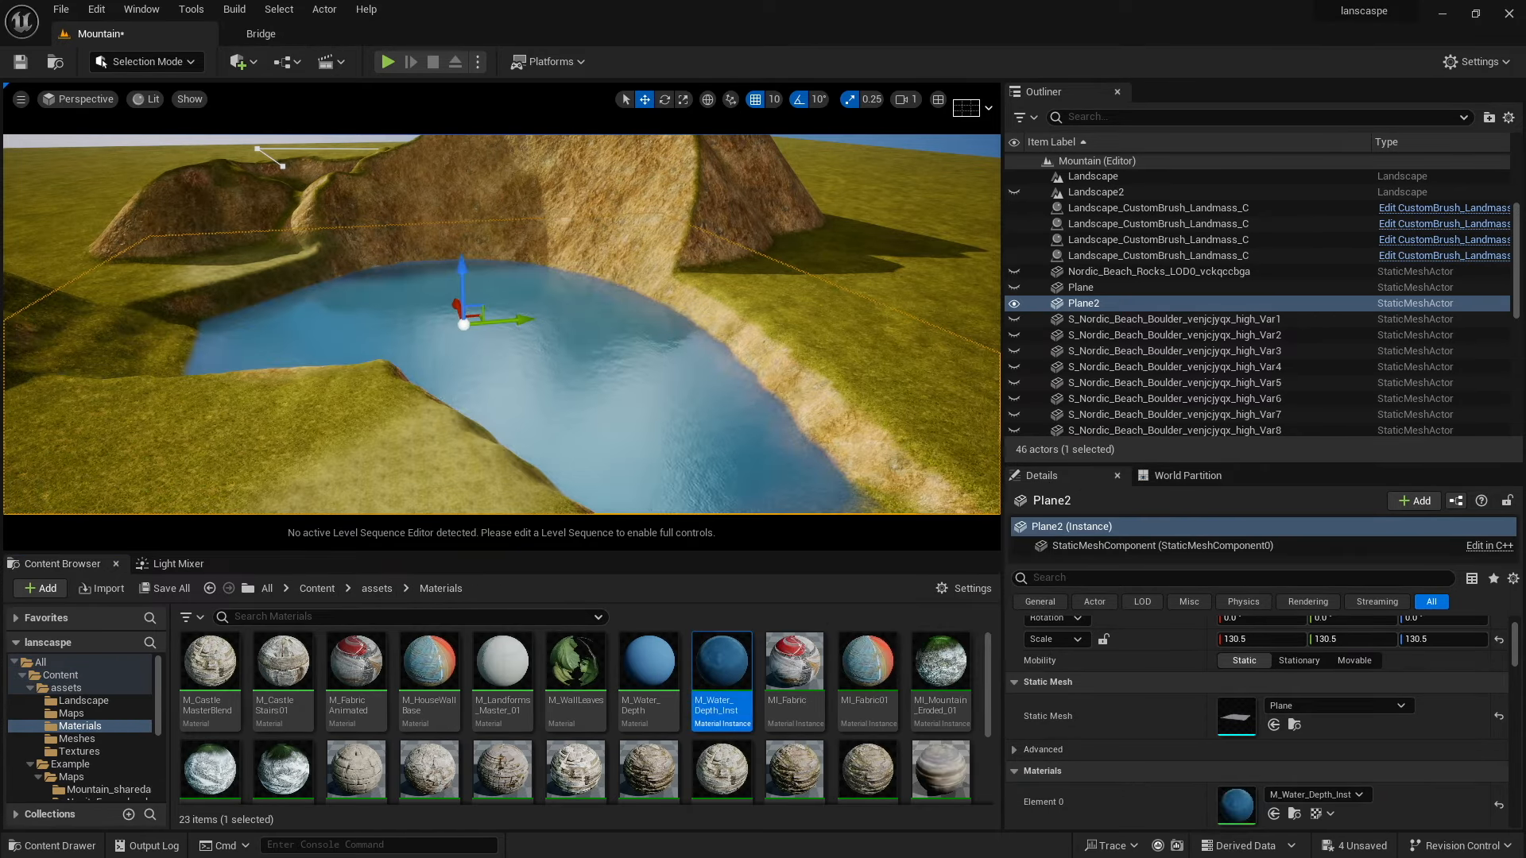
right_drag(609, 418, 528, 366)
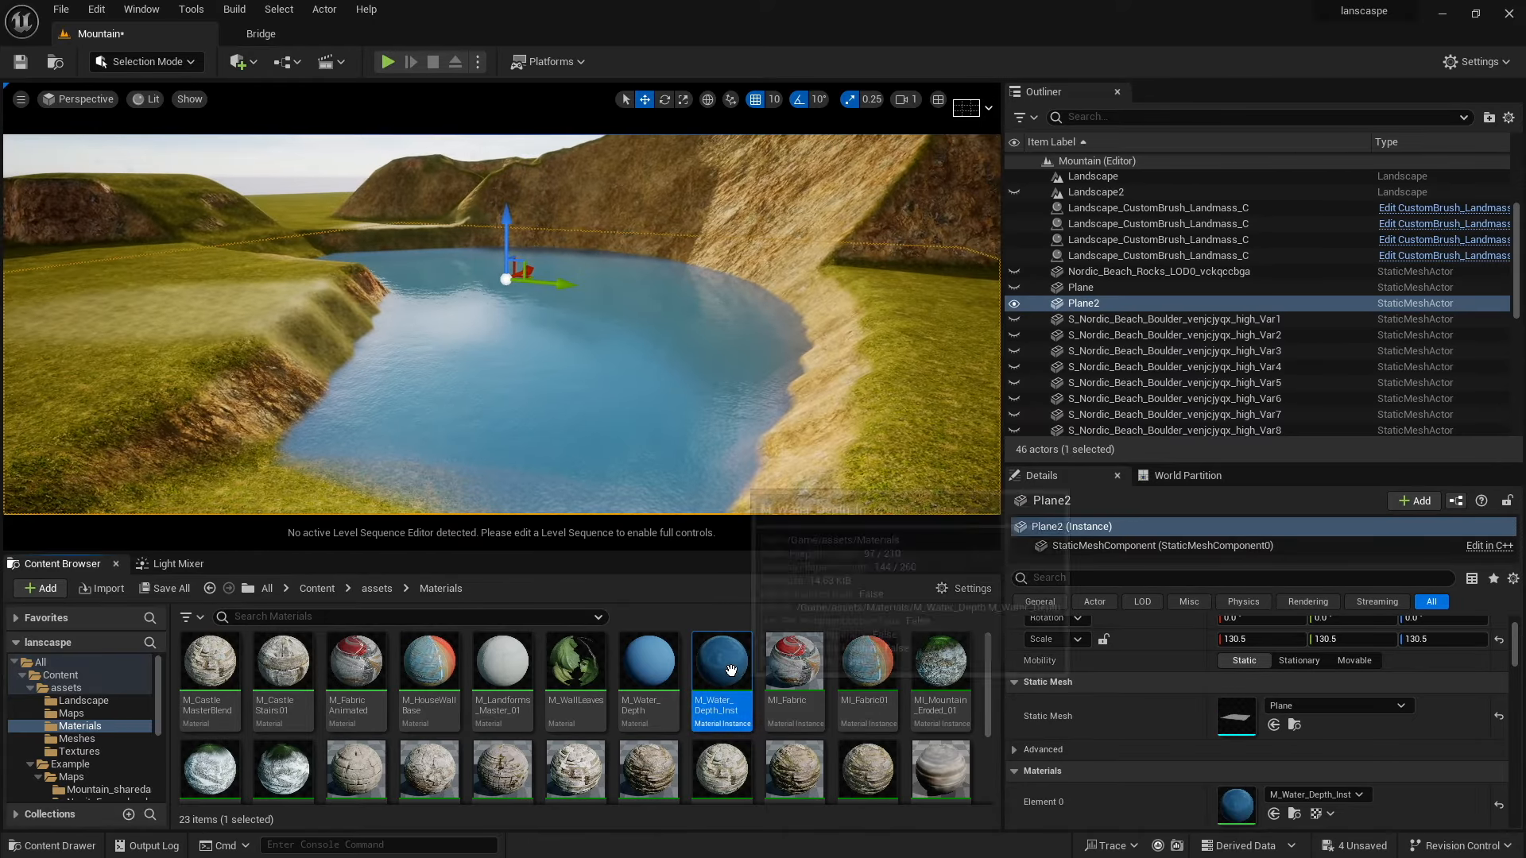
Open the M_Water_Depth_Inst material instance editor beside the viewport.
double_click(722, 663)
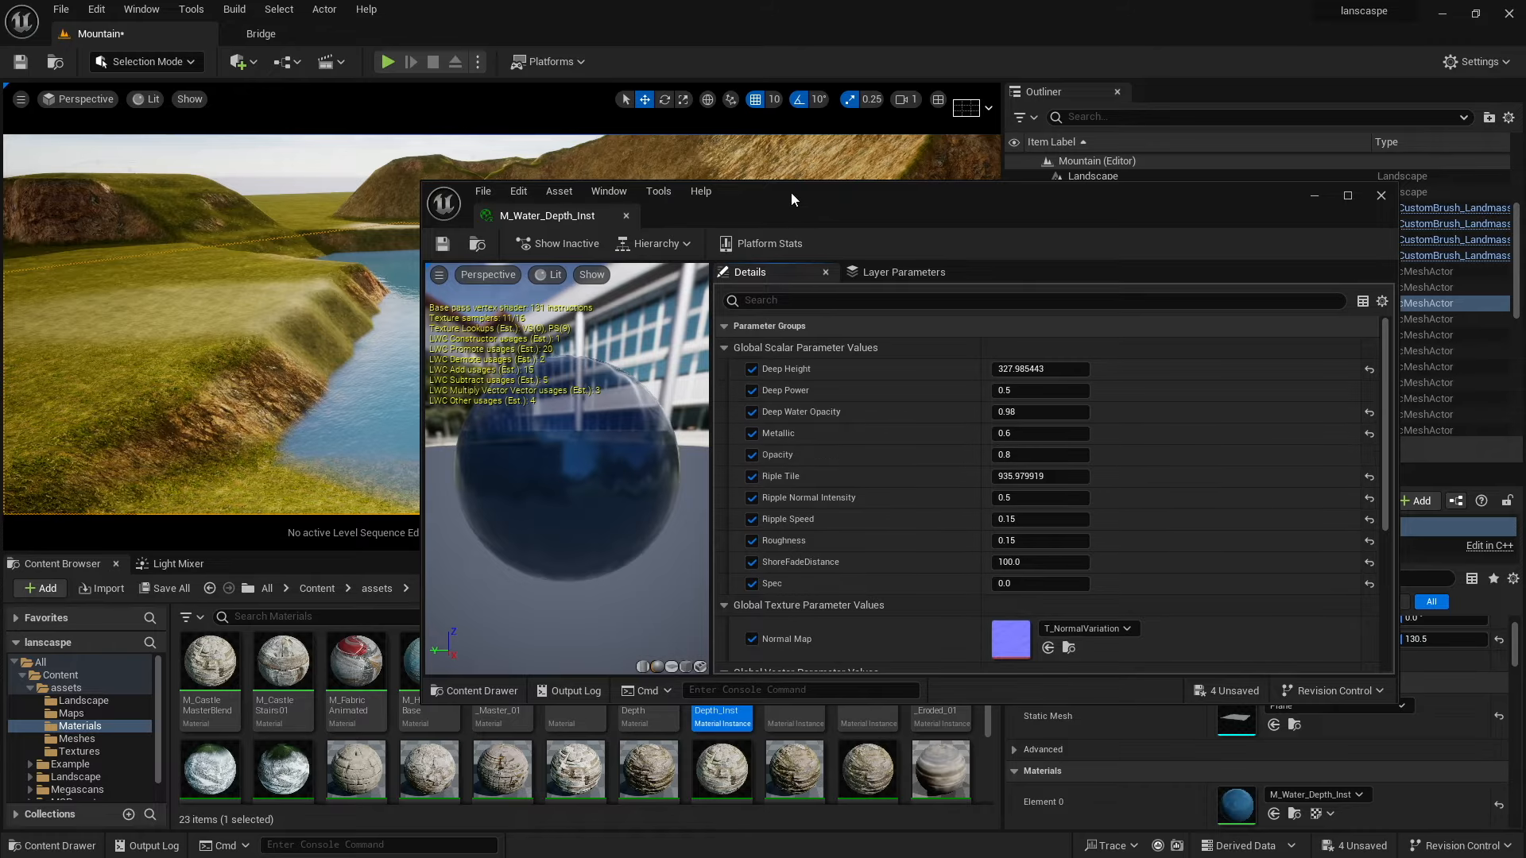
drag(790, 193, 1112, 189)
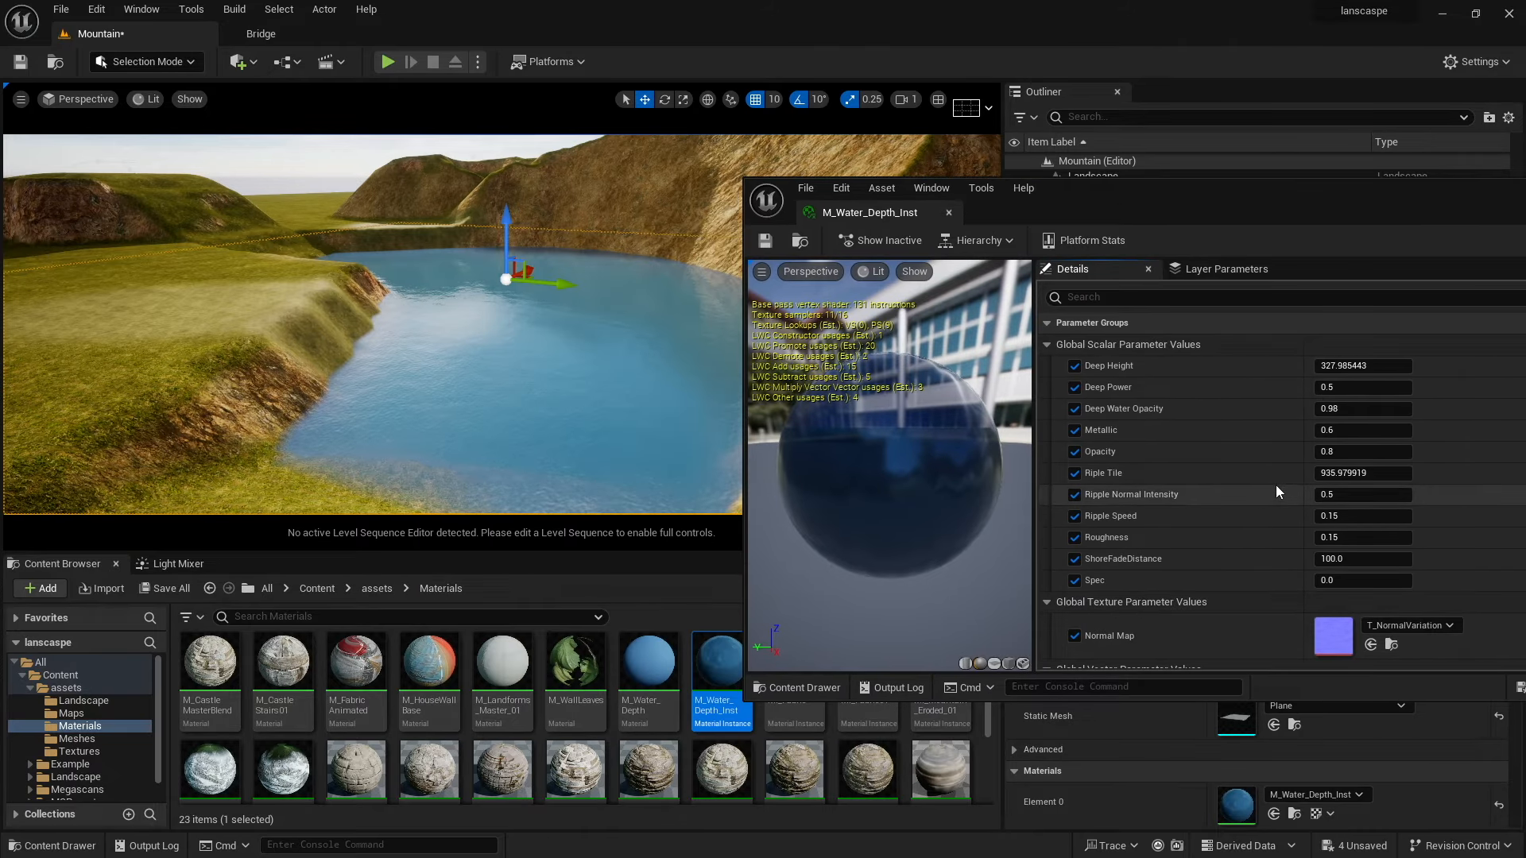
Try changing the Ripple Tile and Deep Water Opacity parameters, then undo both edits.
drag(1338, 475, 1370, 474)
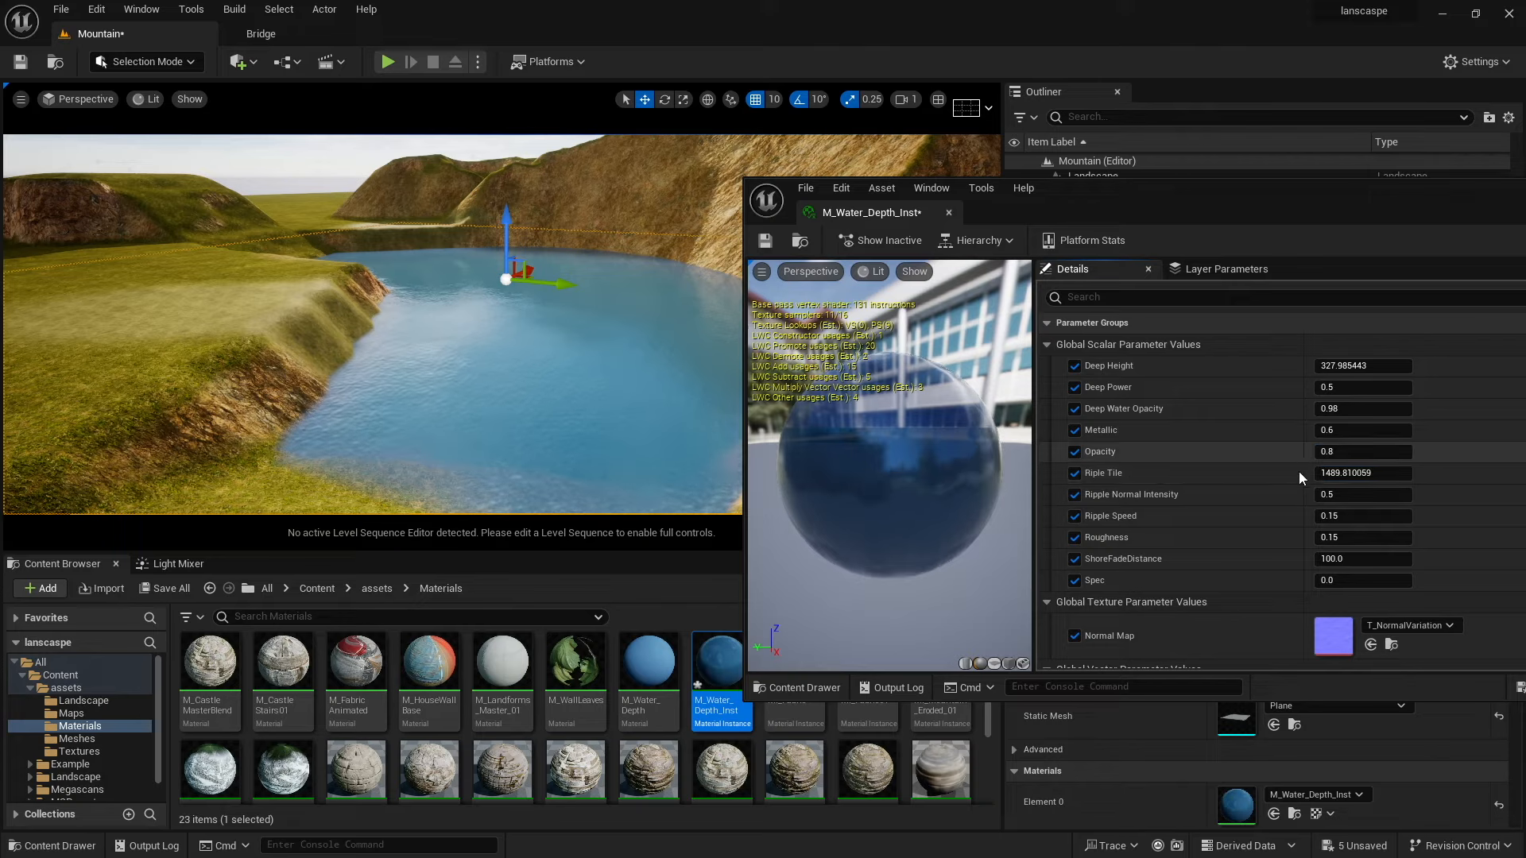
key(ctrl+z)
key(ctrl+z)
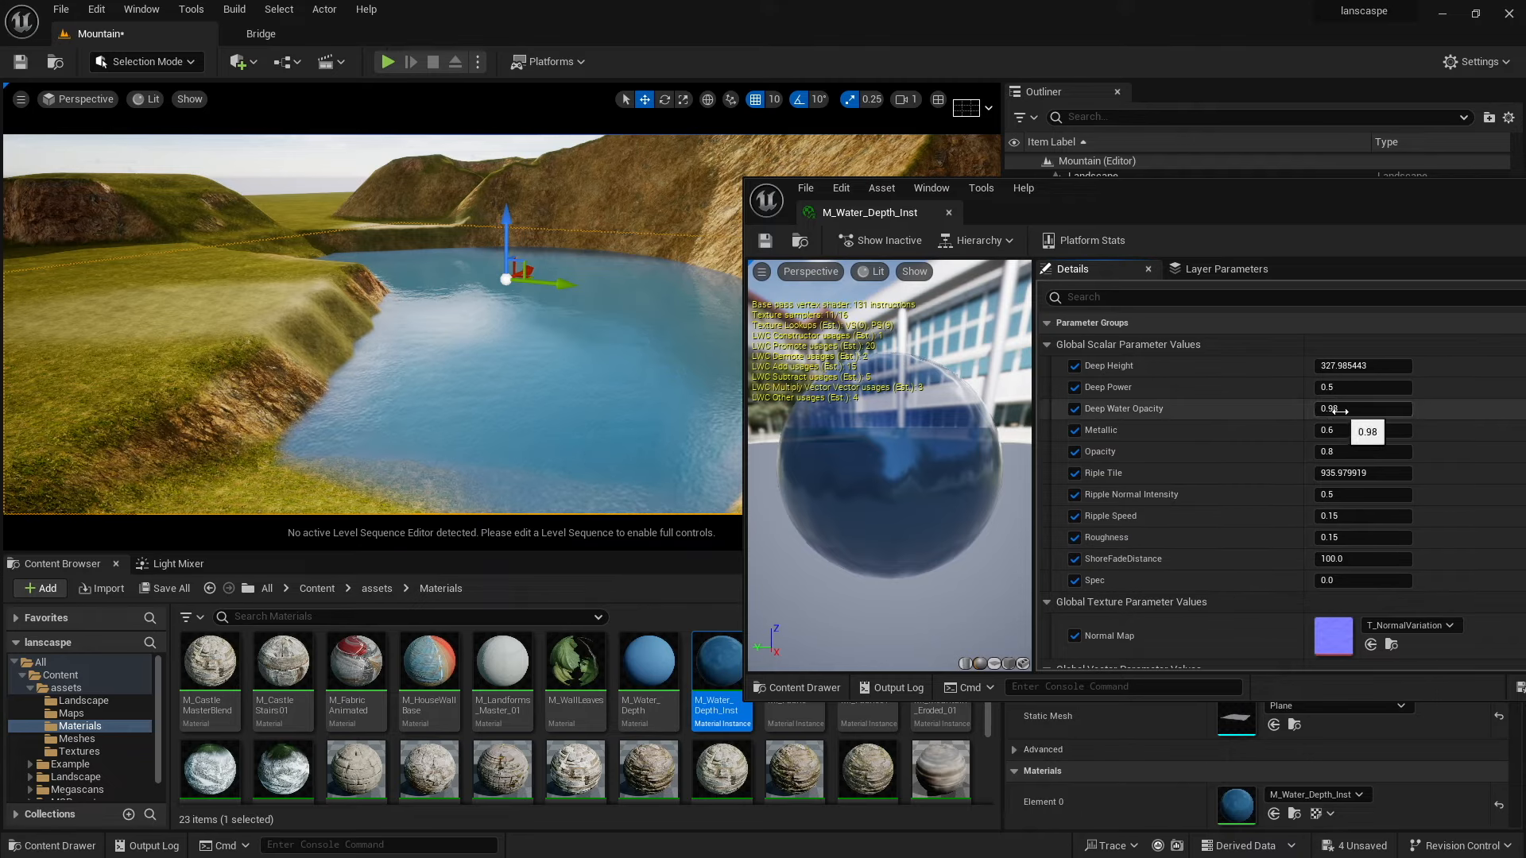
mouse_move(1339, 411)
mouse_down()
mouse_move(1361, 411)
mouse_move(1303, 411)
mouse_move(1326, 411)
mouse_up()
key(ctrl+z)
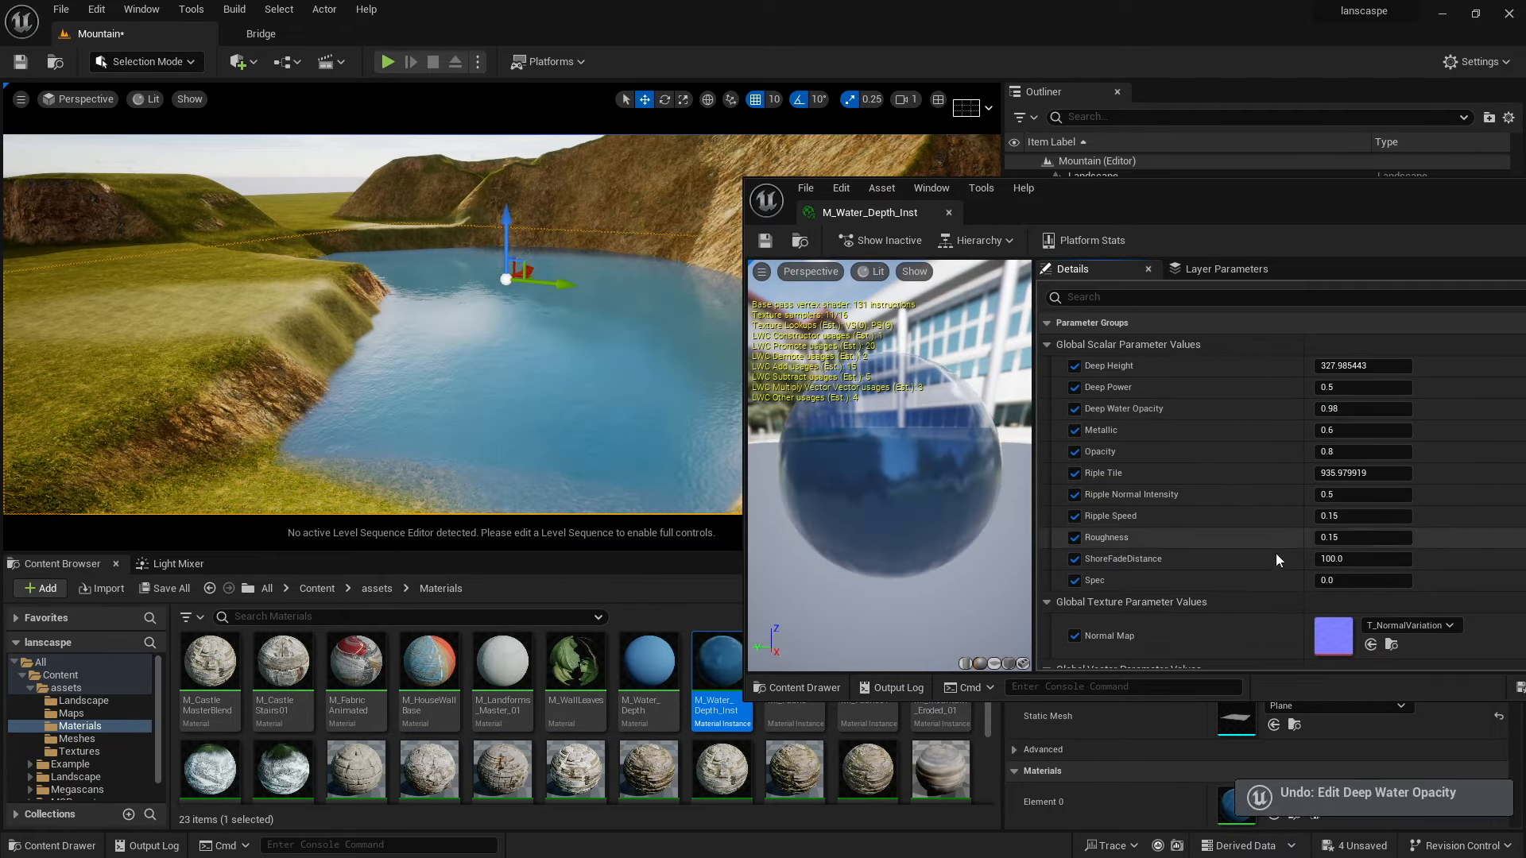
scroll(1055, 593, down, 5)
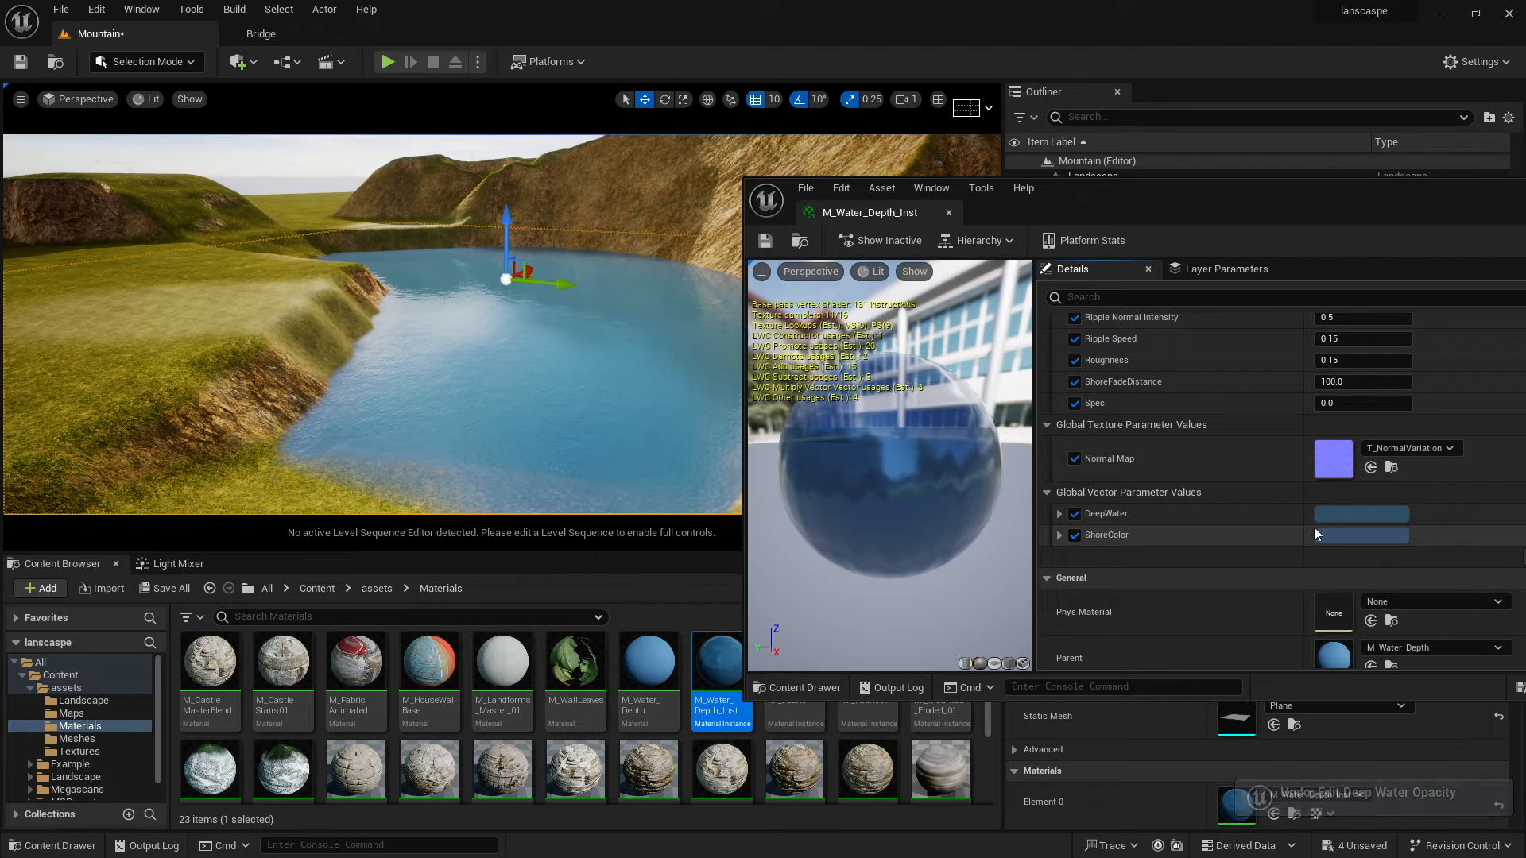
click(1332, 531)
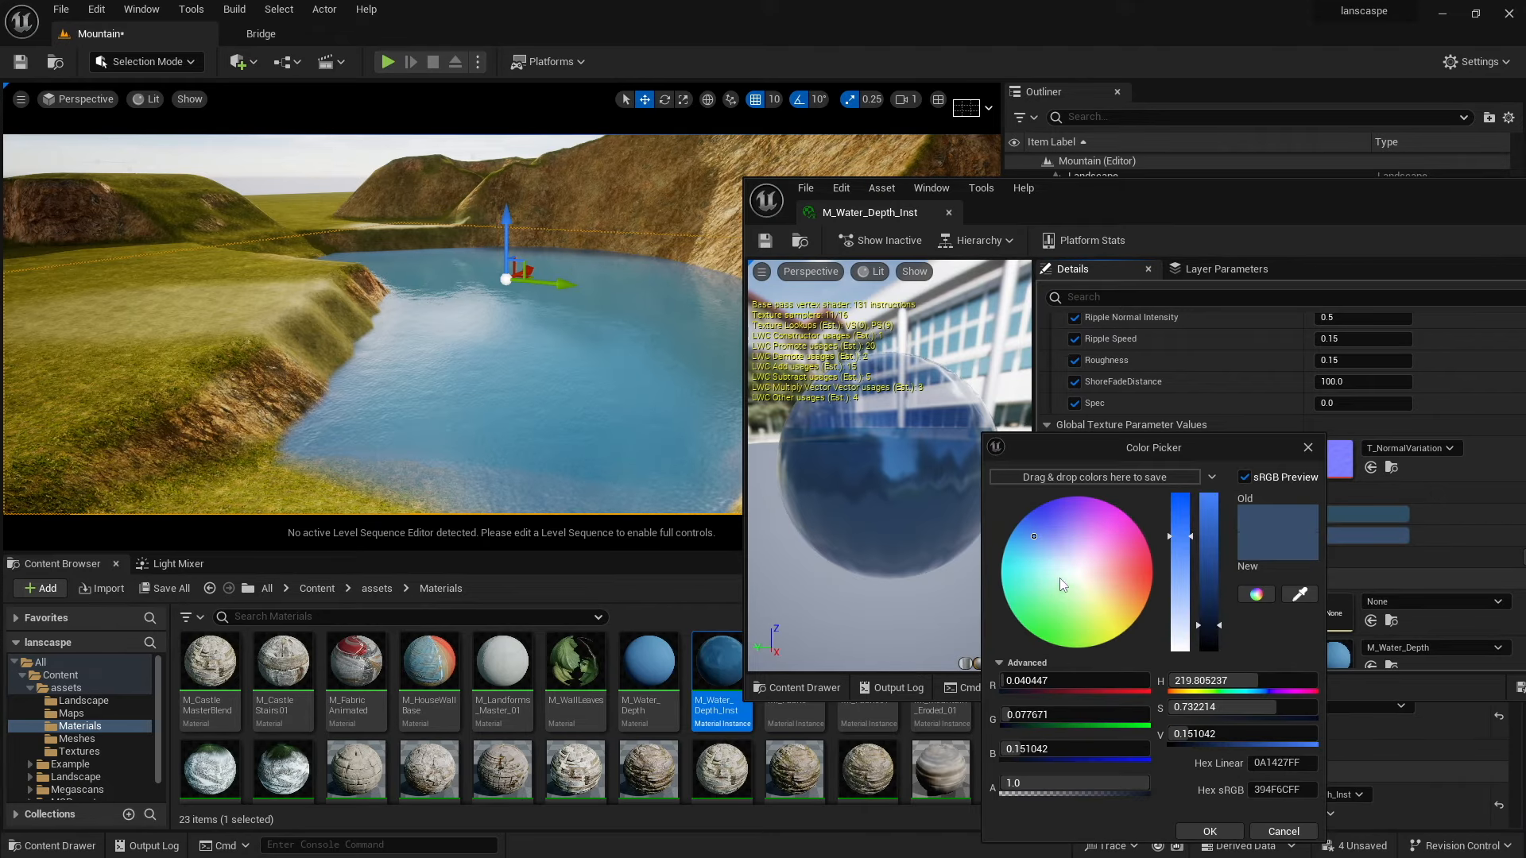
mouse_move(1069, 447)
mouse_down()
mouse_move(1091, 572)
mouse_move(1096, 456)
mouse_up()
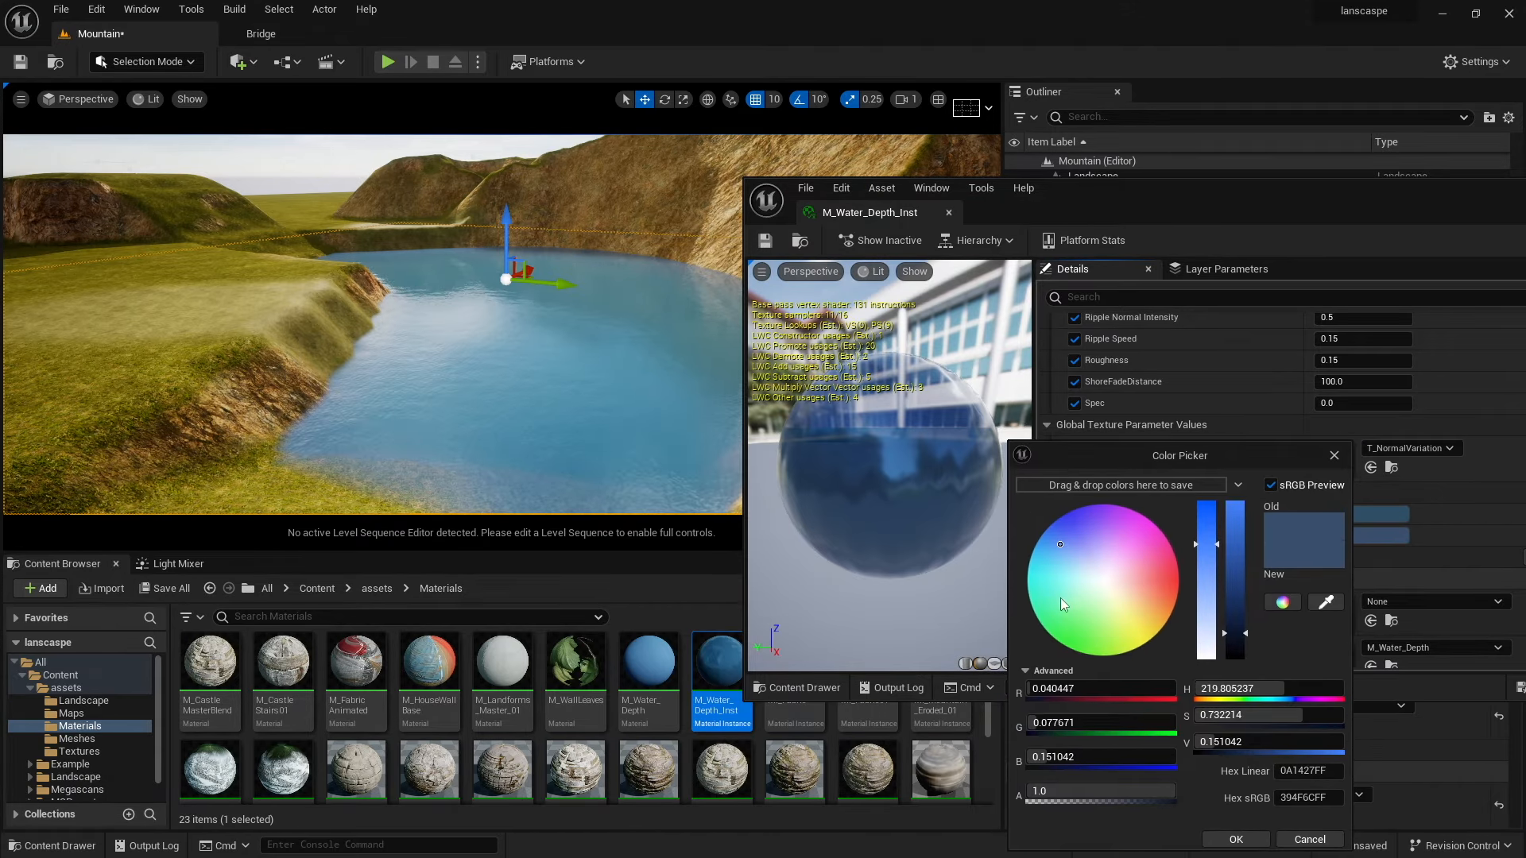
drag(1060, 598, 1096, 557)
drag(1334, 460, 1323, 451)
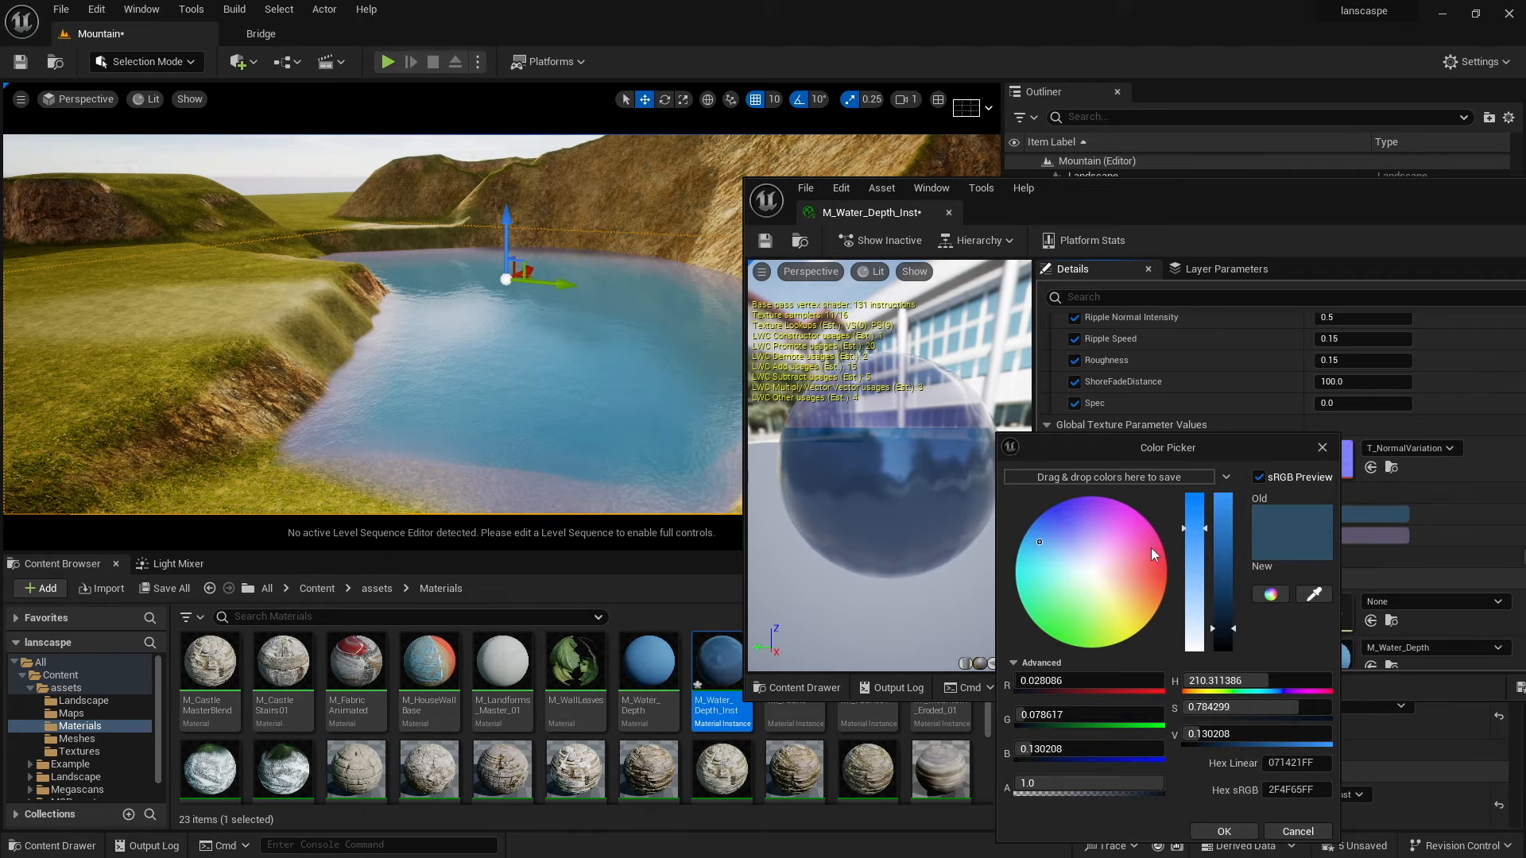
drag(1085, 548, 1036, 525)
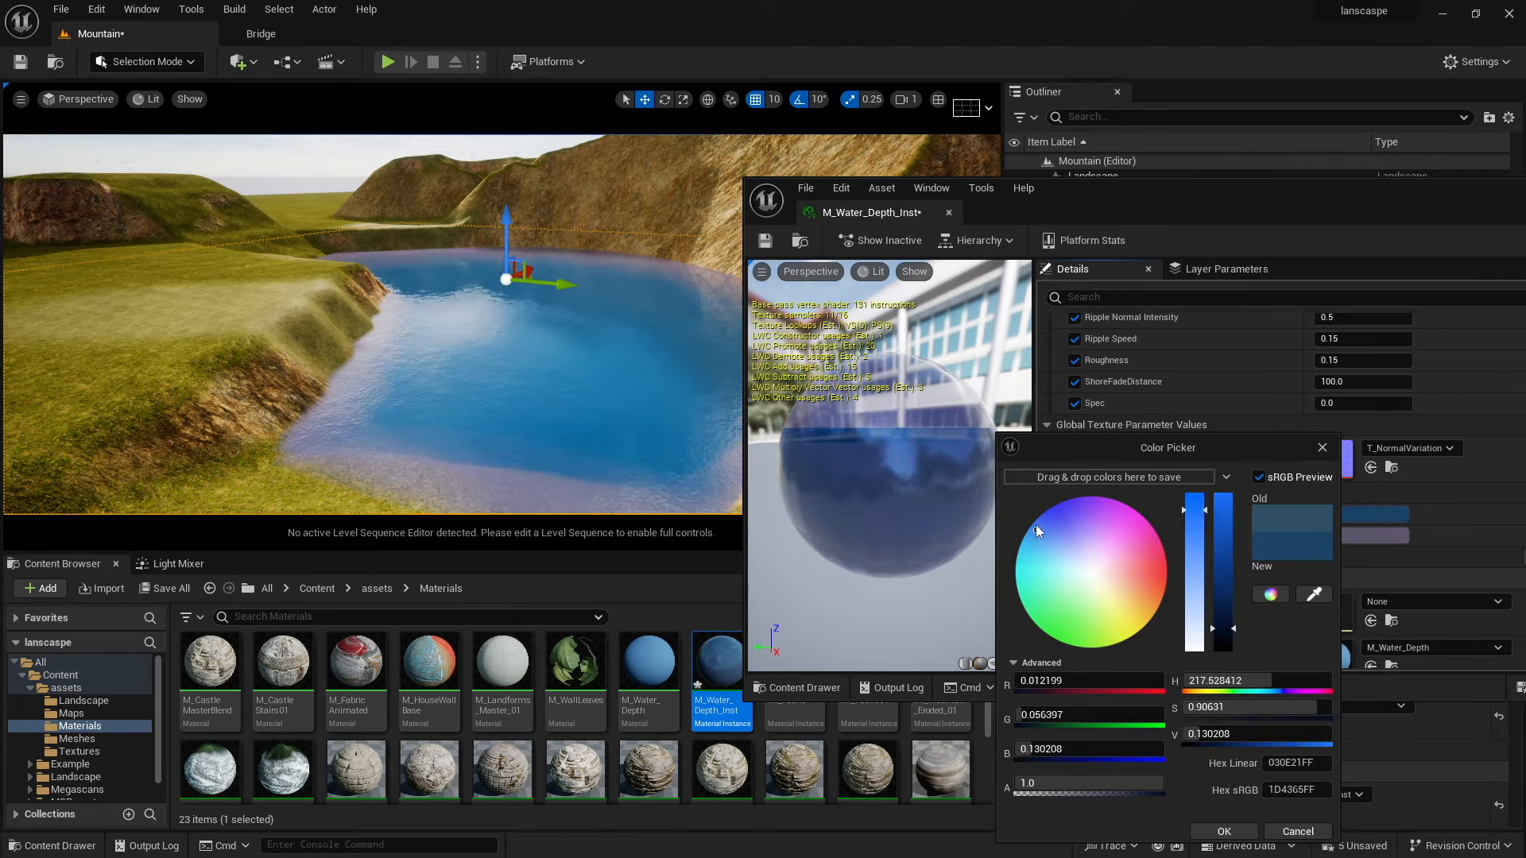
click(1321, 449)
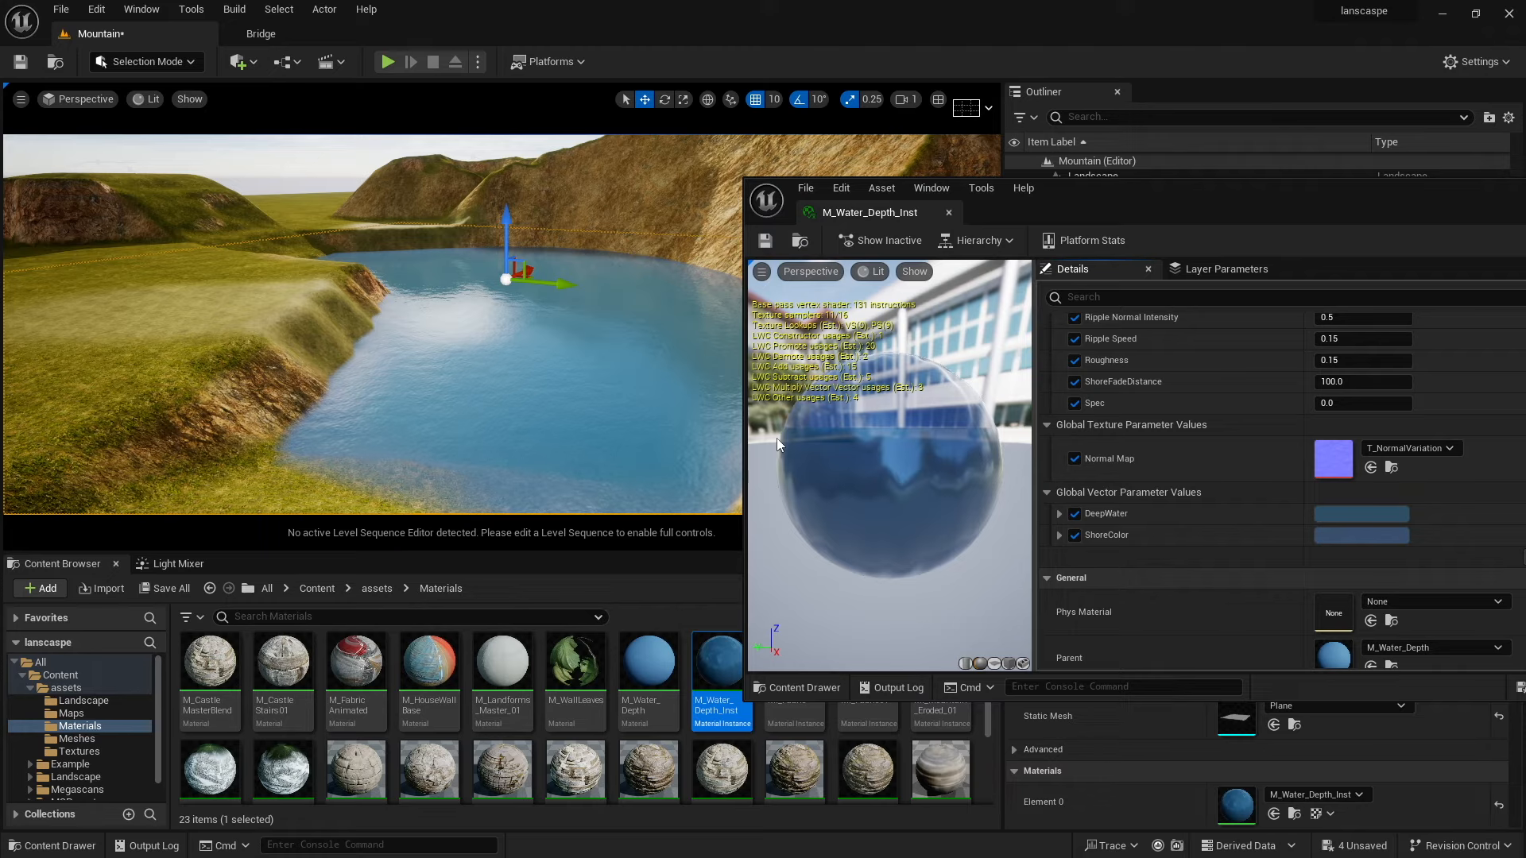
Close the material instance editor and return the Content Browser to the Content folder.
drag(1348, 203, 1120, 211)
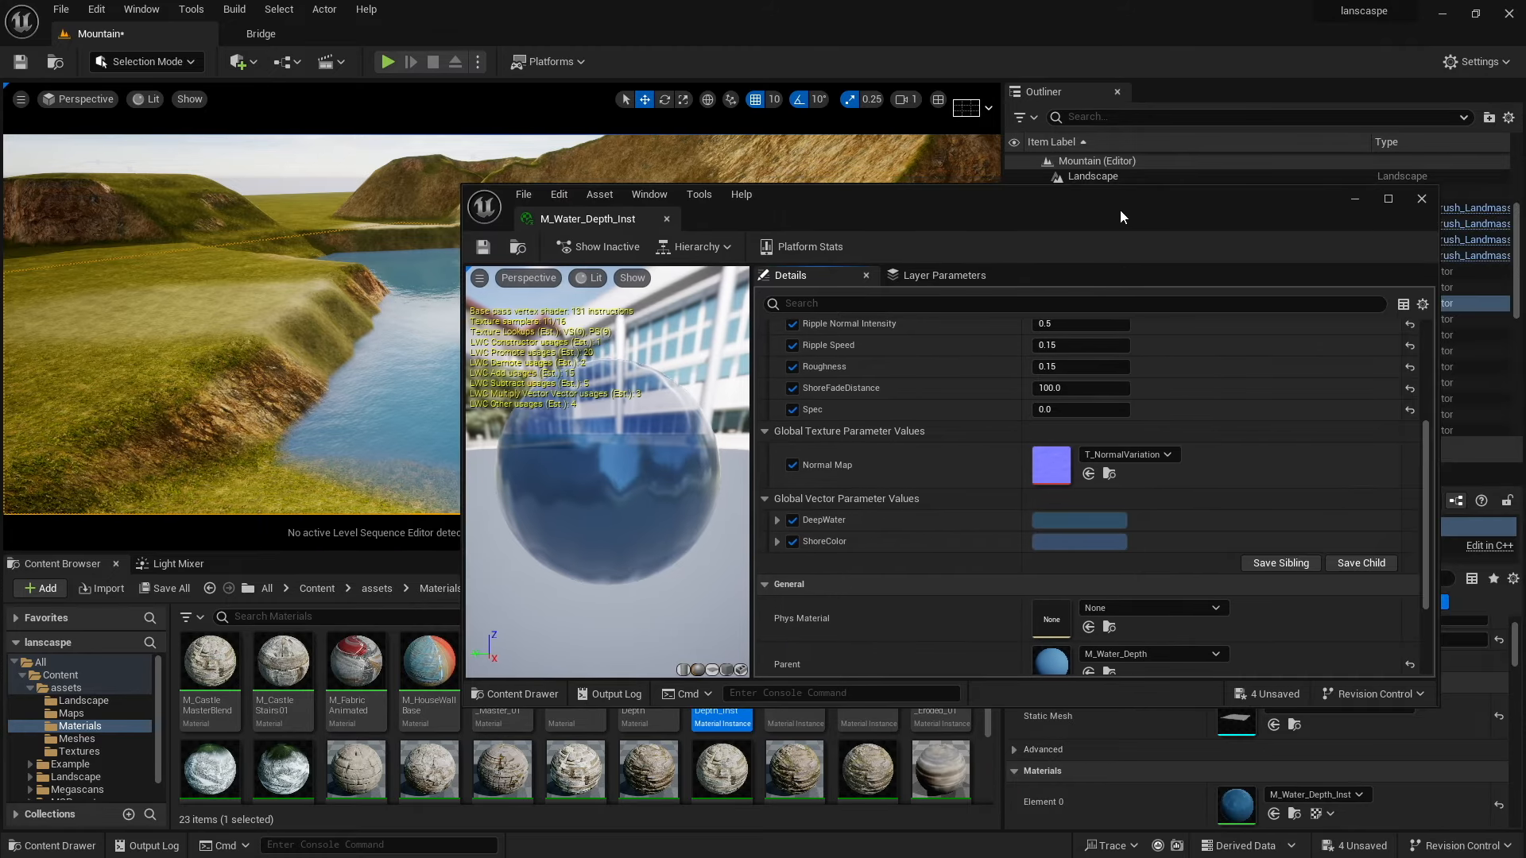
click(1421, 201)
right_drag(715, 318, 672, 290)
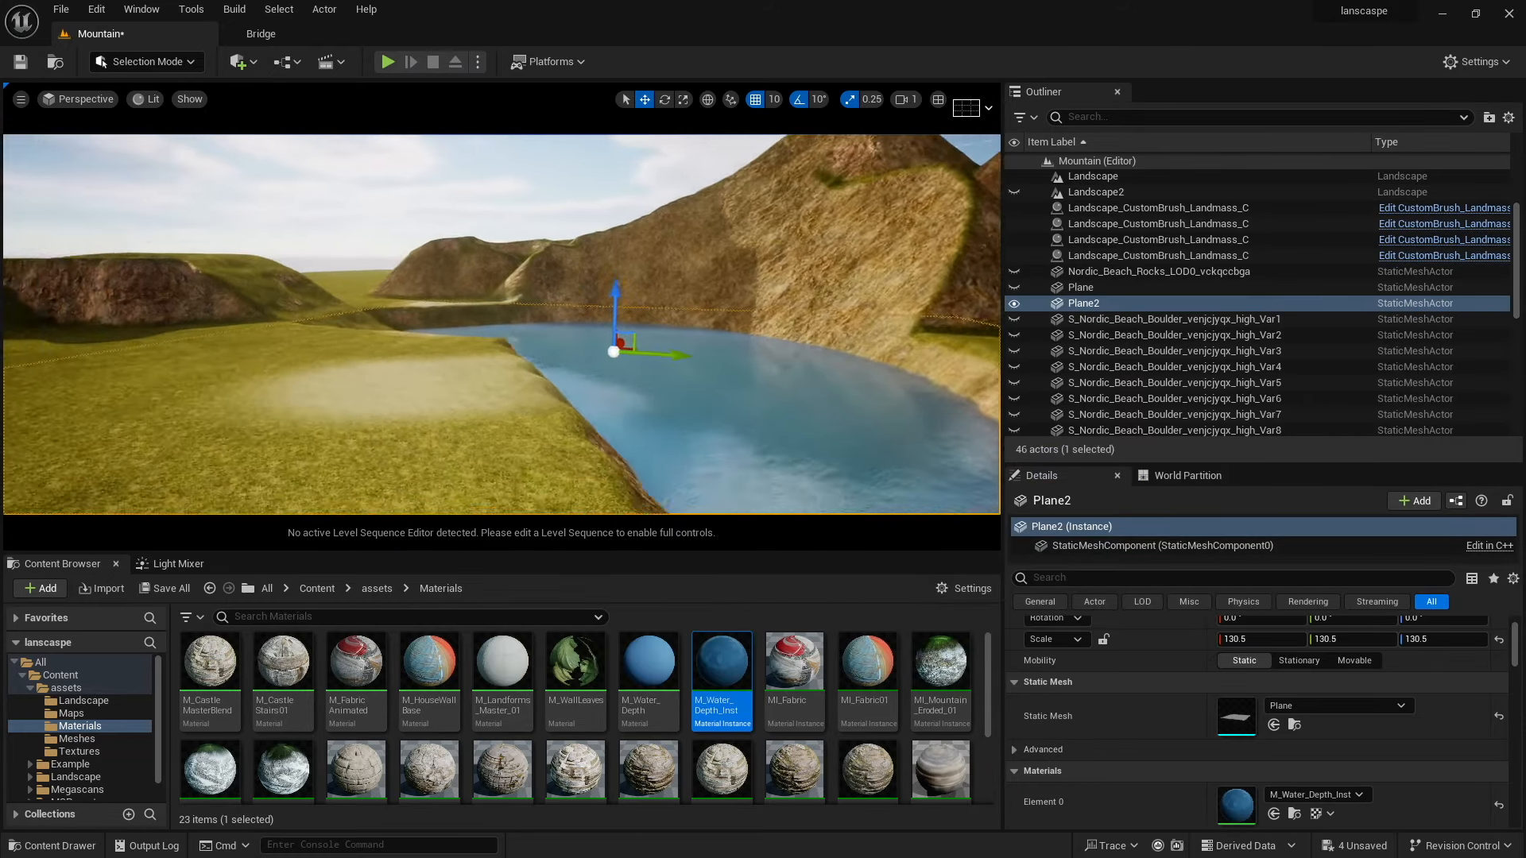
right_drag(341, 433, 390, 414)
click(317, 588)
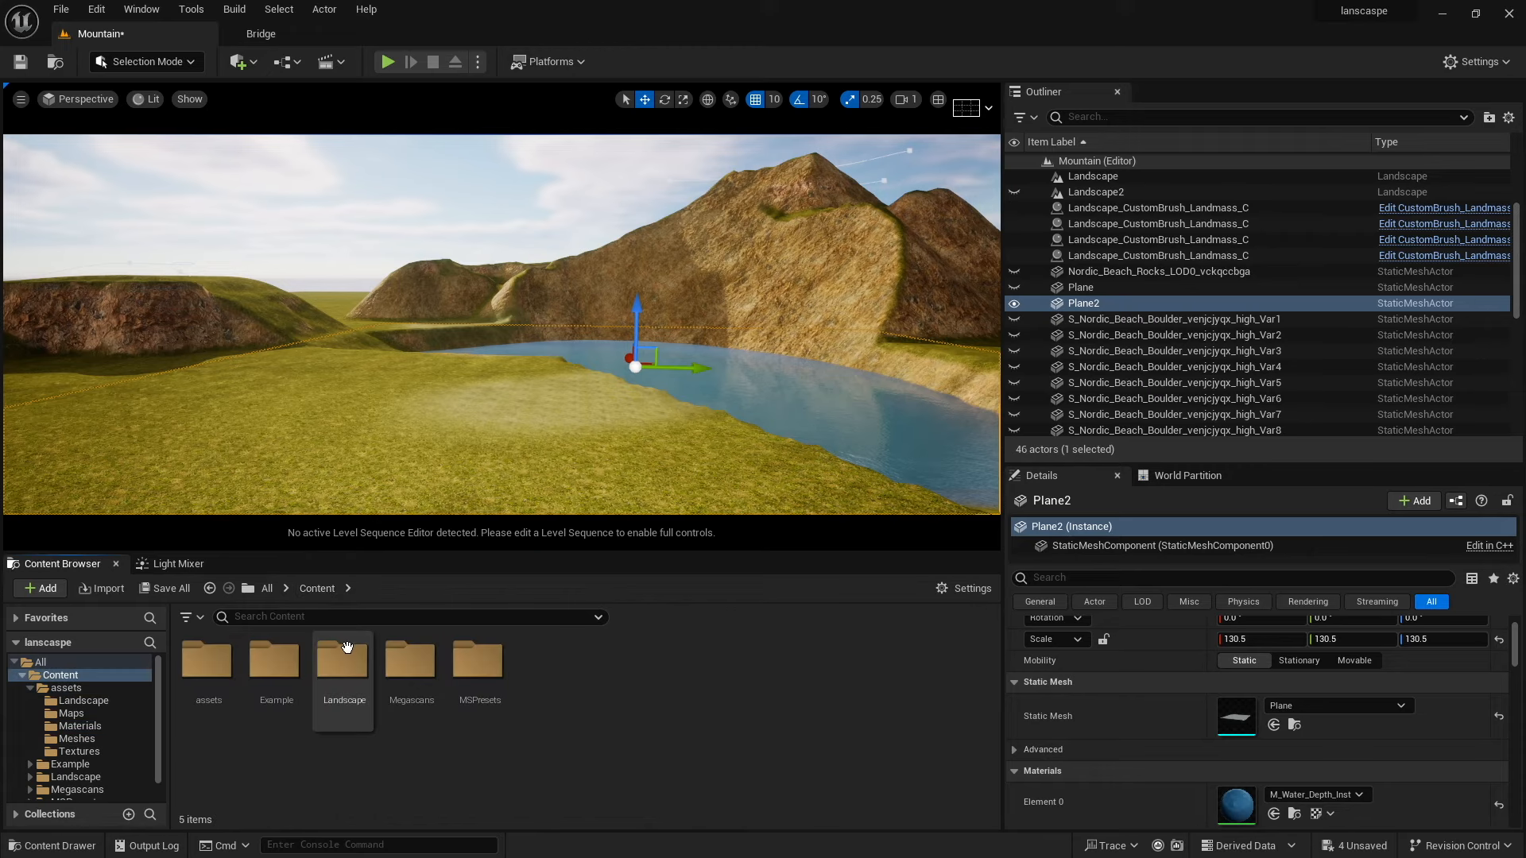
Place the Nordic Beach Rocky Ground mesh from the Megascans 3D assets beside the lake and scale it to 4.75.
double_click(408, 676)
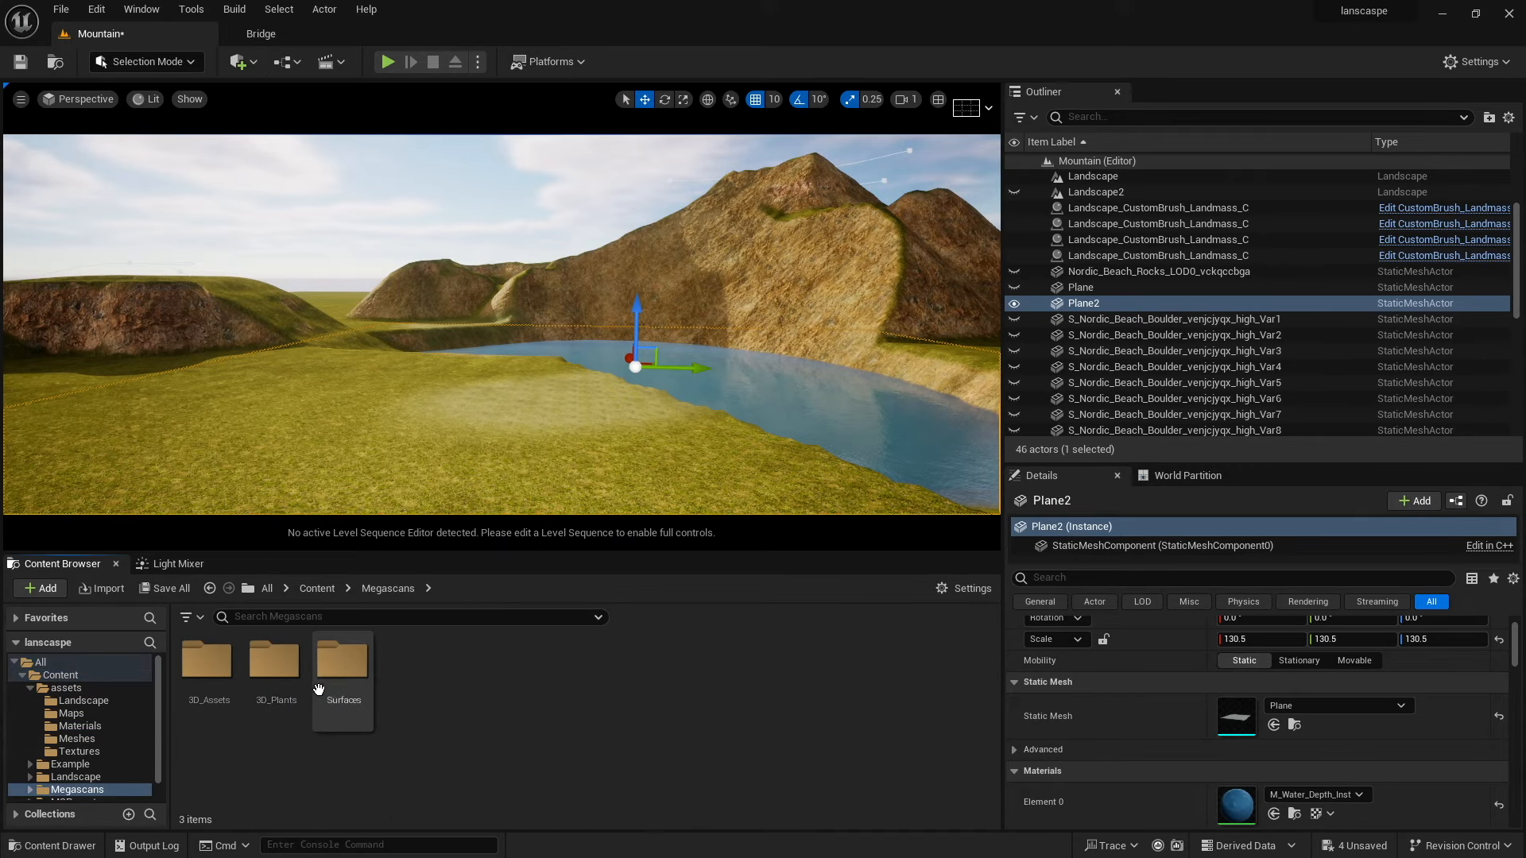
double_click(205, 668)
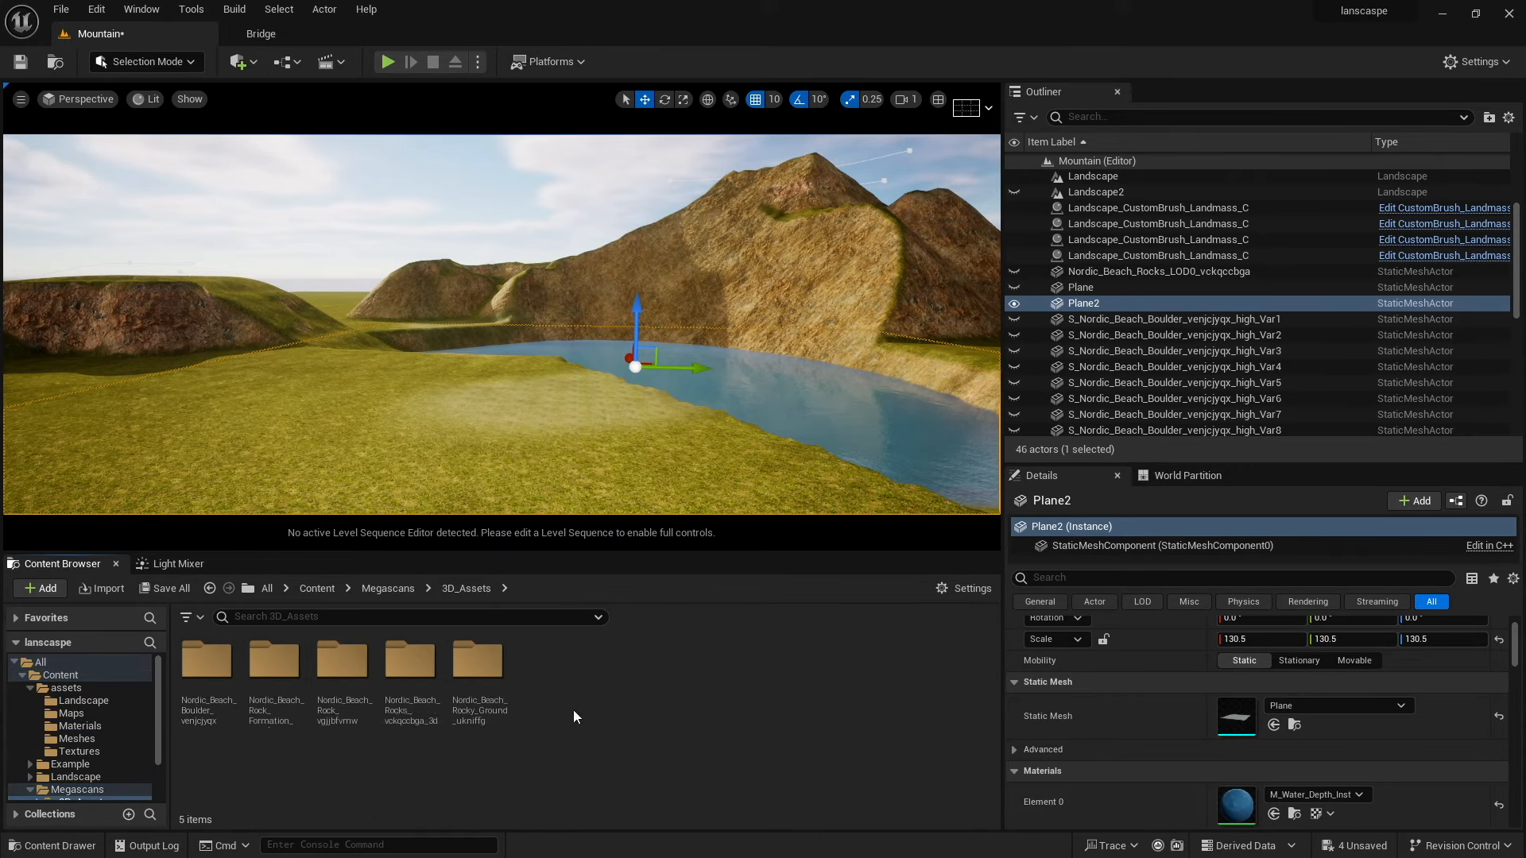
double_click(407, 663)
click(466, 588)
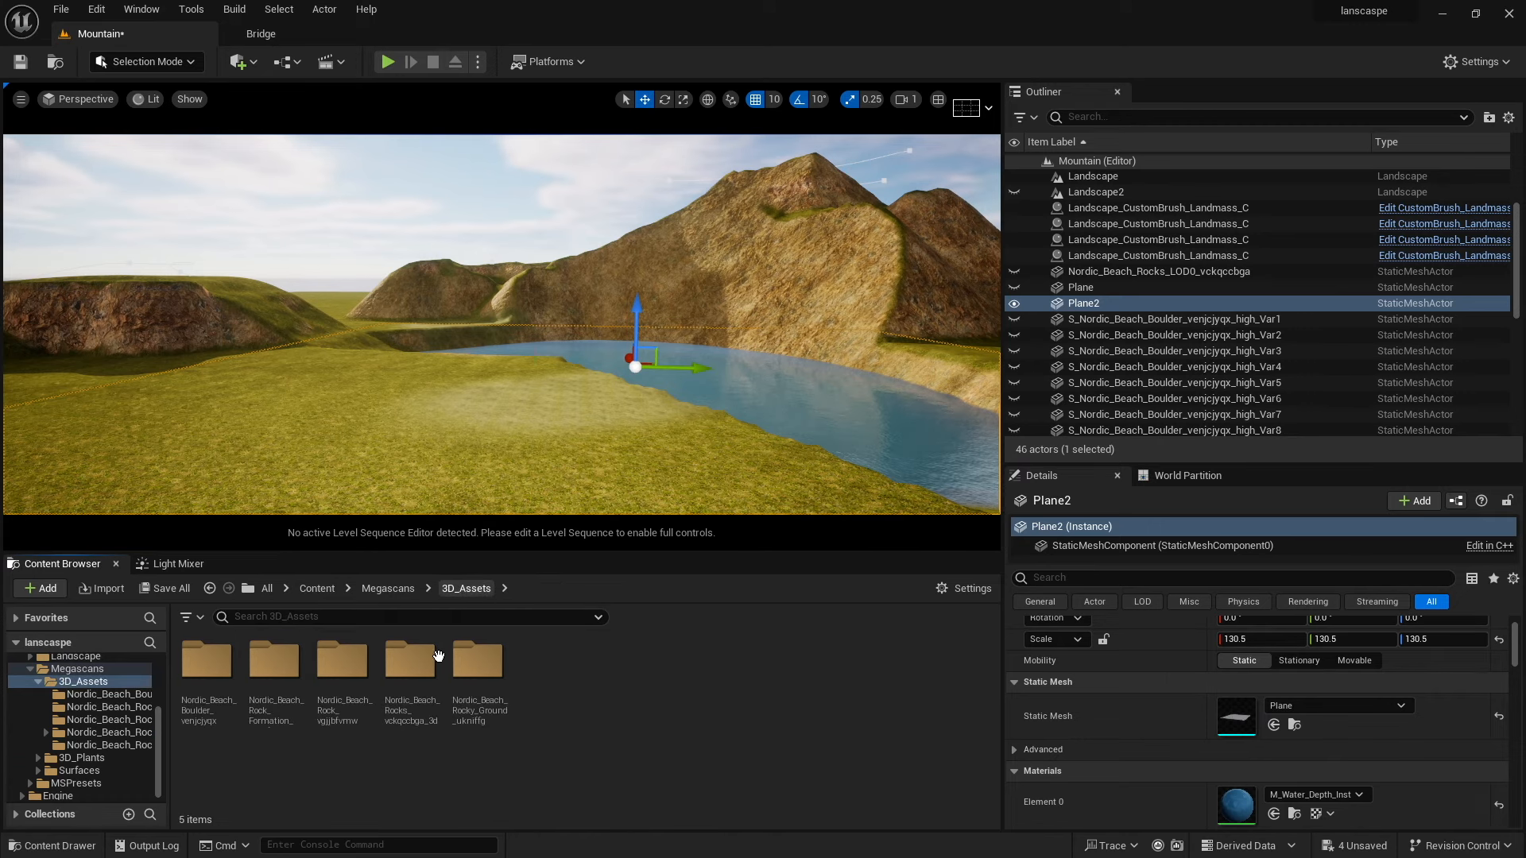
double_click(474, 674)
drag(286, 676, 656, 480)
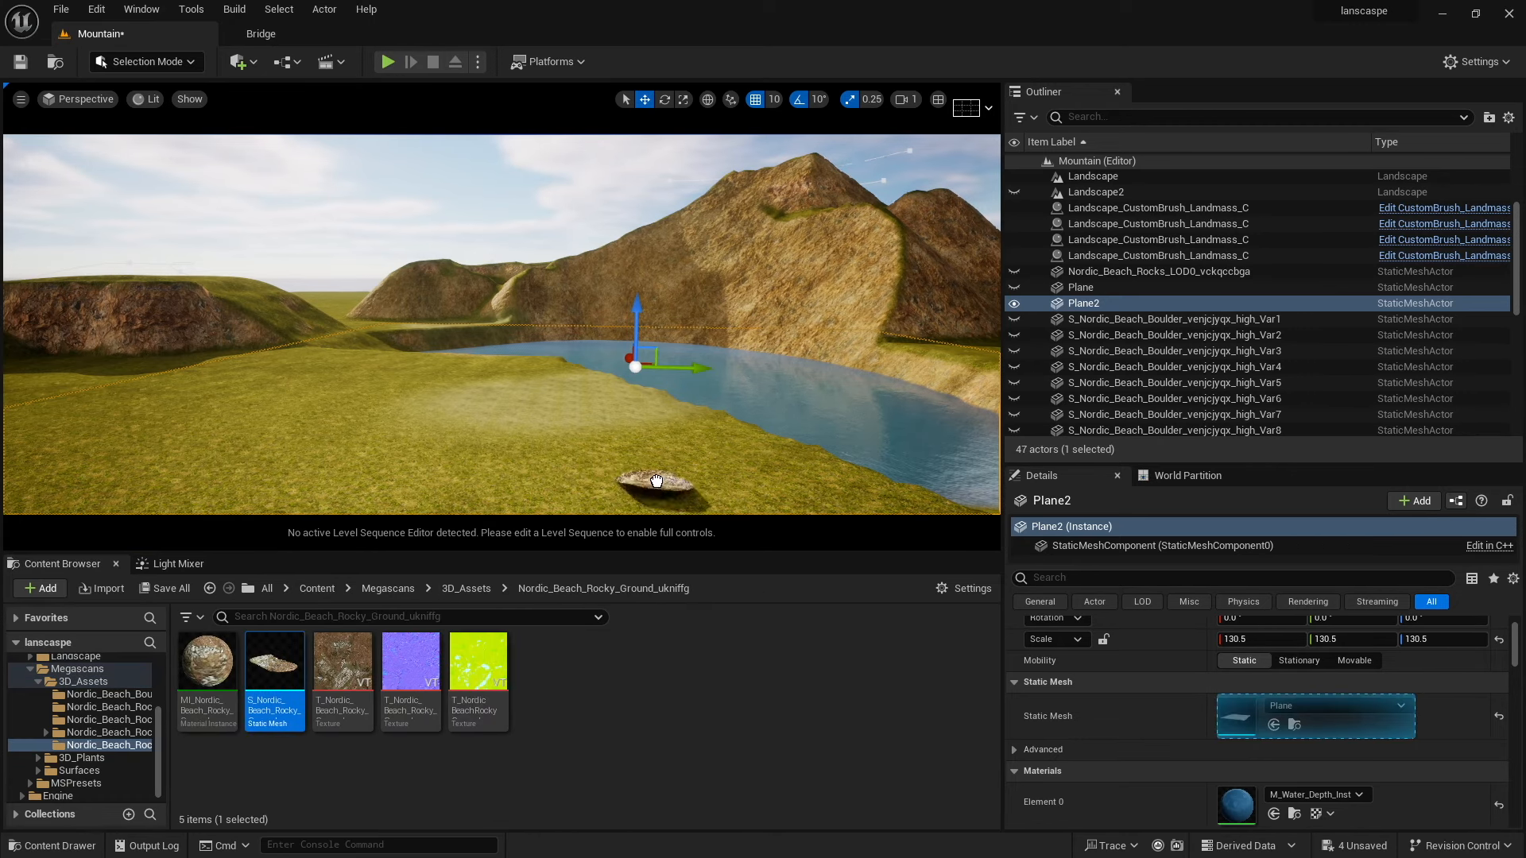
drag(676, 415, 677, 411)
key(w)
mouse_move(637, 433)
right_down()
mouse_move(632, 469)
mouse_move(637, 432)
right_up()
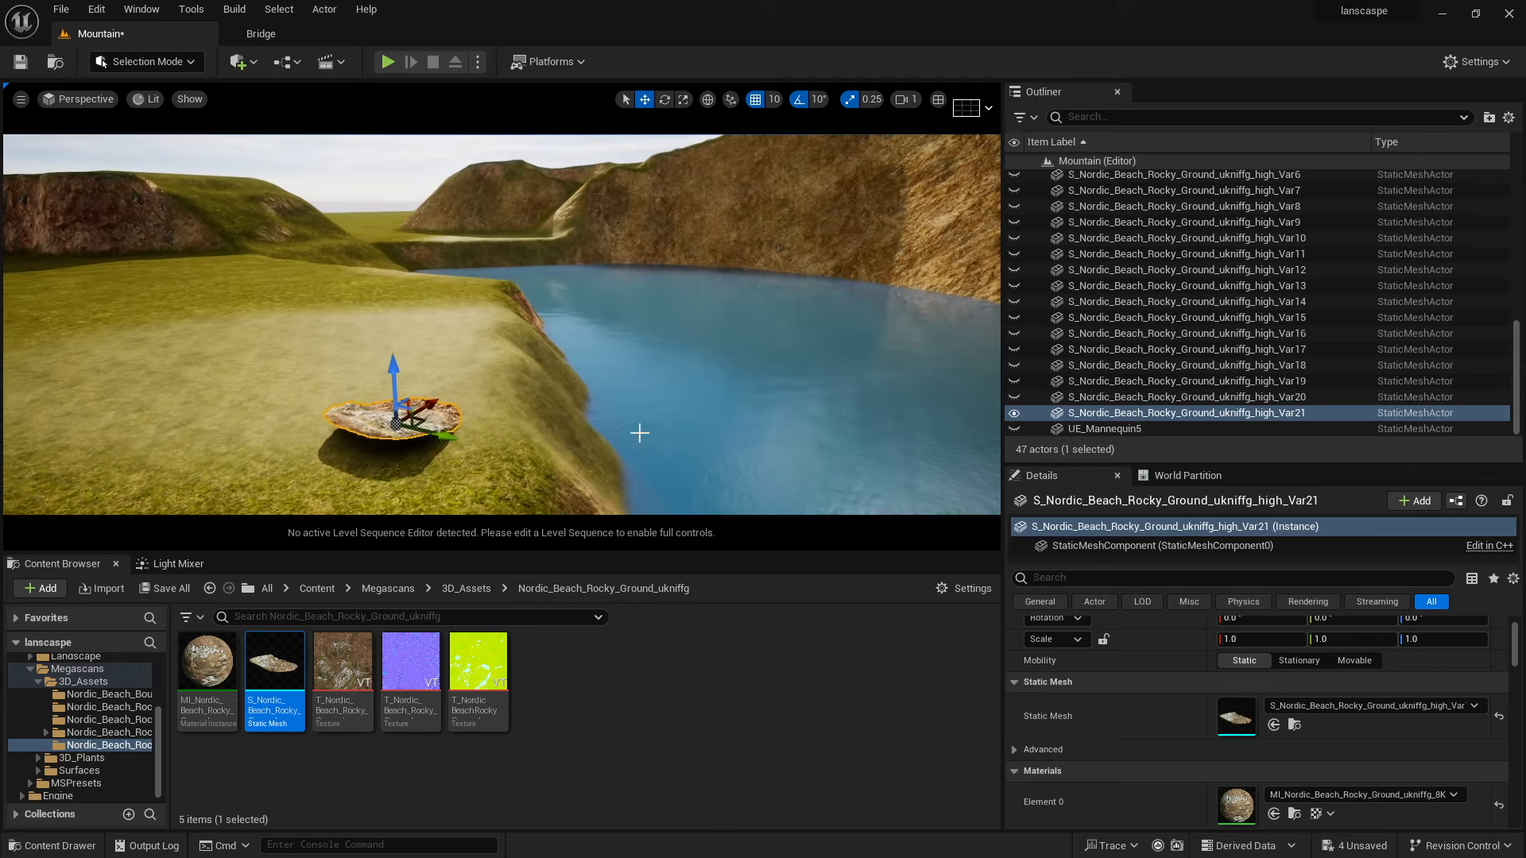
key(r)
drag(390, 425, 433, 377)
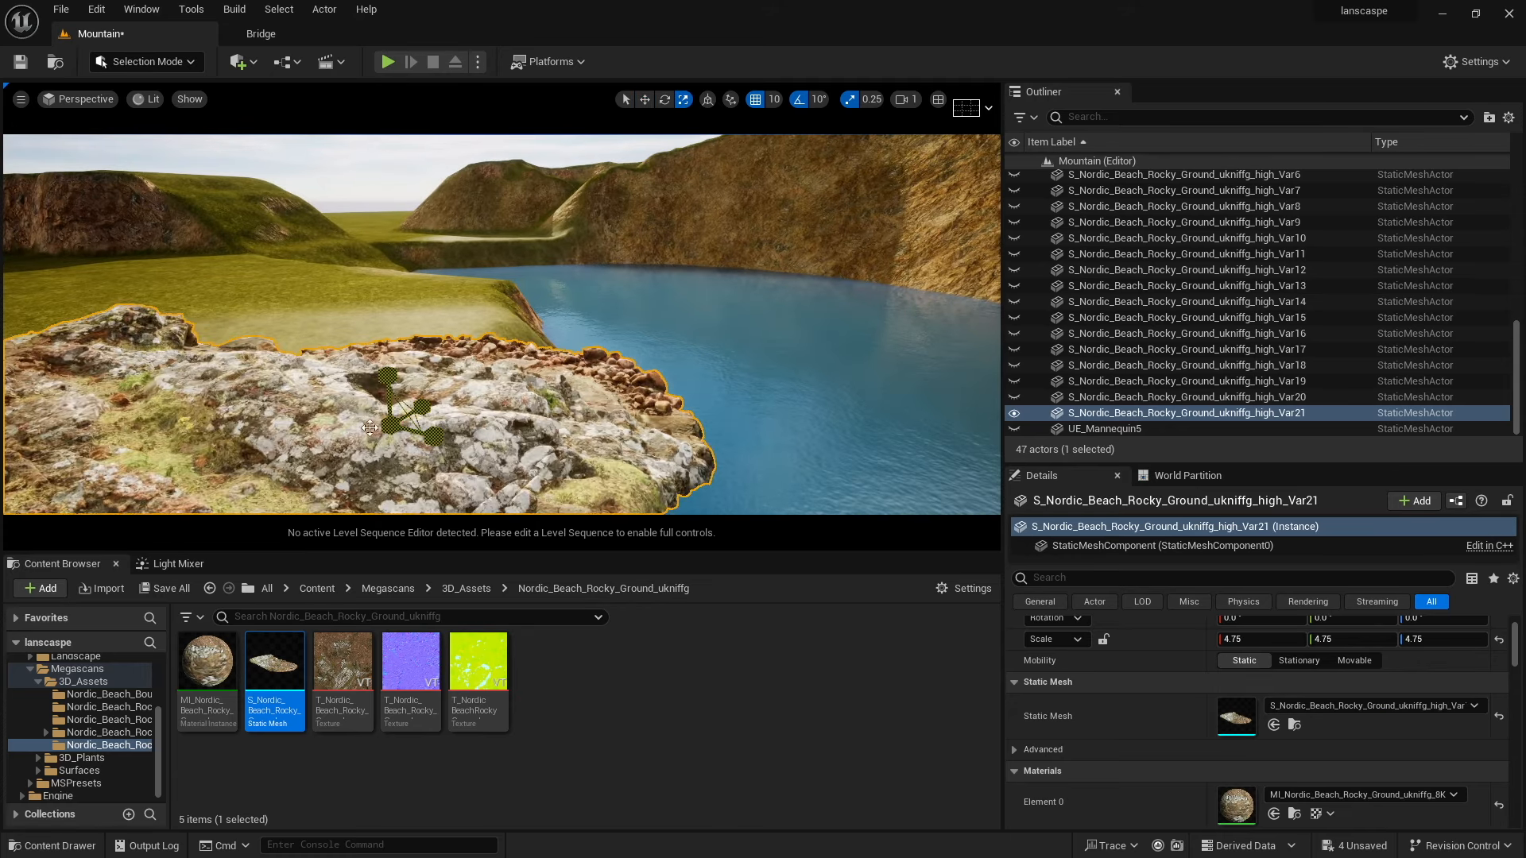
Rotate the rocky ground mesh about 80 degrees around its vertical axis to follow the lake bank.
right_drag(429, 381, 344, 430)
key(s)
key(w)
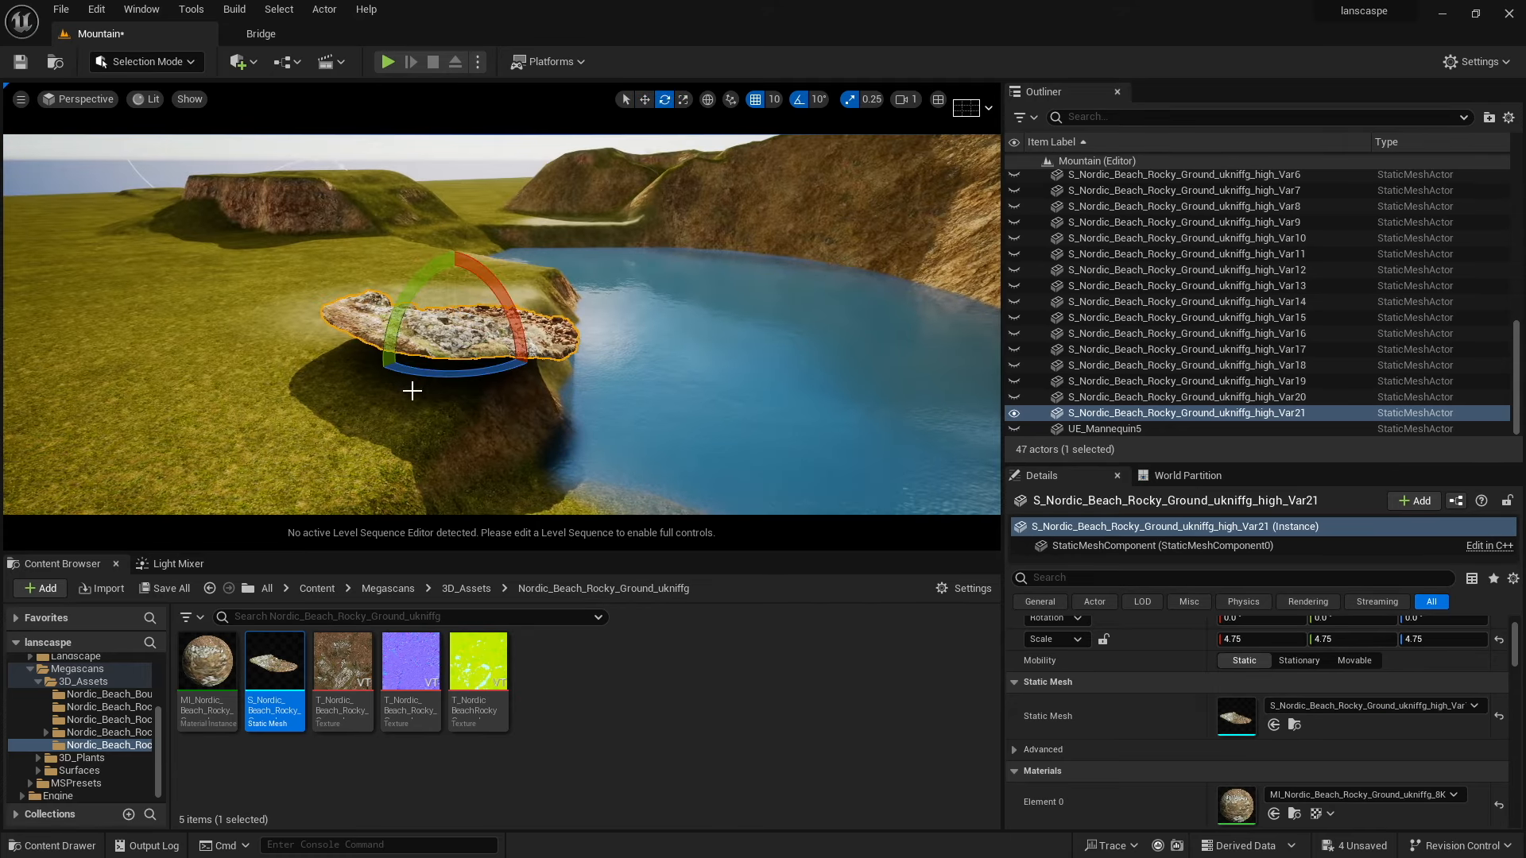
drag(421, 374, 508, 371)
key(w)
click(147, 62)
click(131, 101)
click(105, 145)
drag(604, 381, 671, 334)
click(147, 62)
click(131, 84)
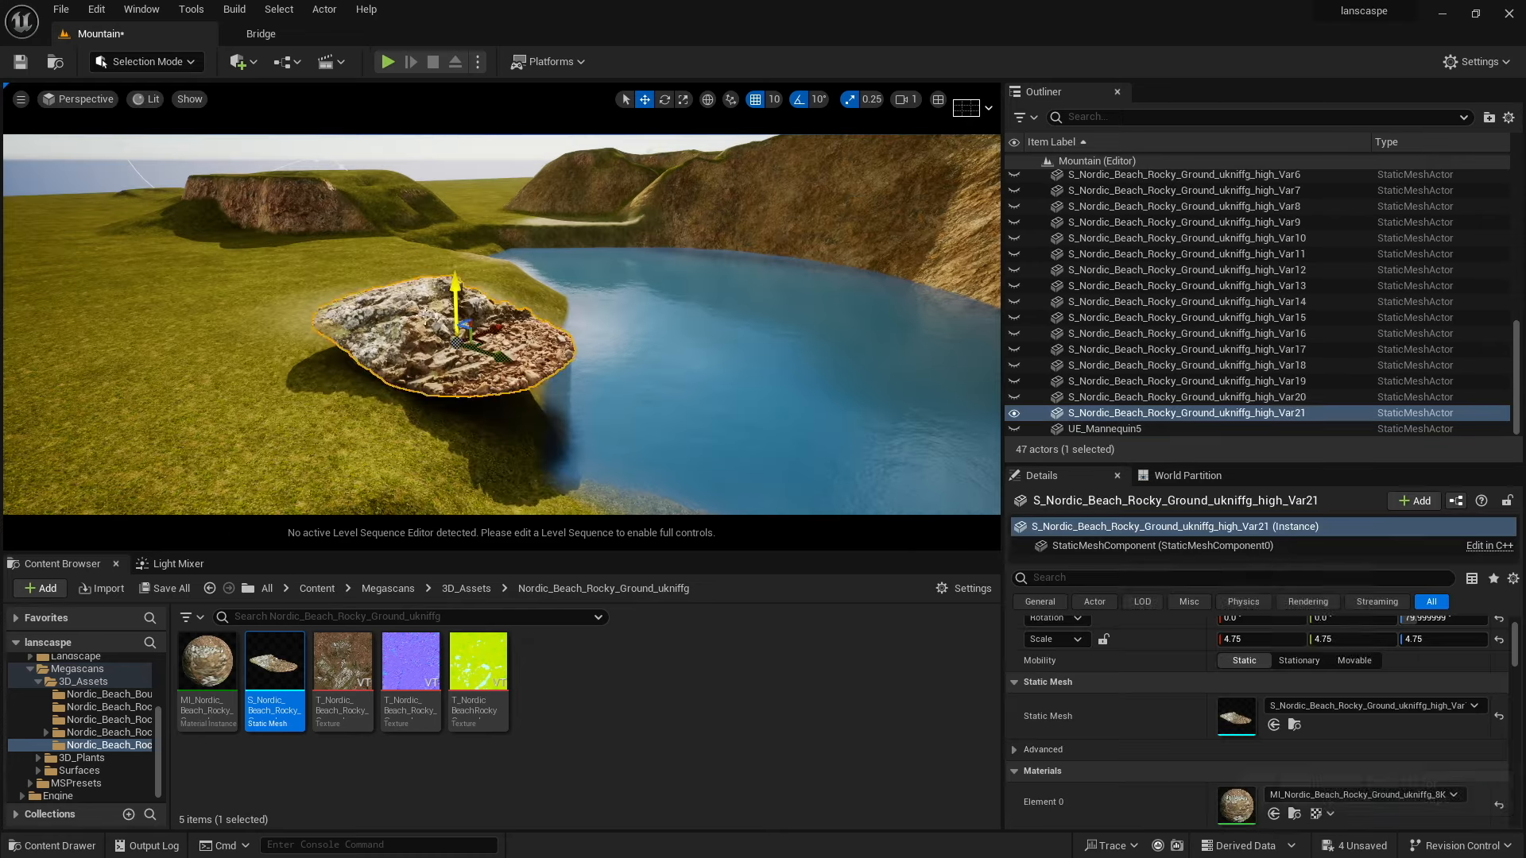
Lower and reposition the rocky ground mesh so it sits in the water along the shoreline.
drag(455, 294, 456, 334)
drag(504, 400, 574, 427)
drag(541, 361, 541, 380)
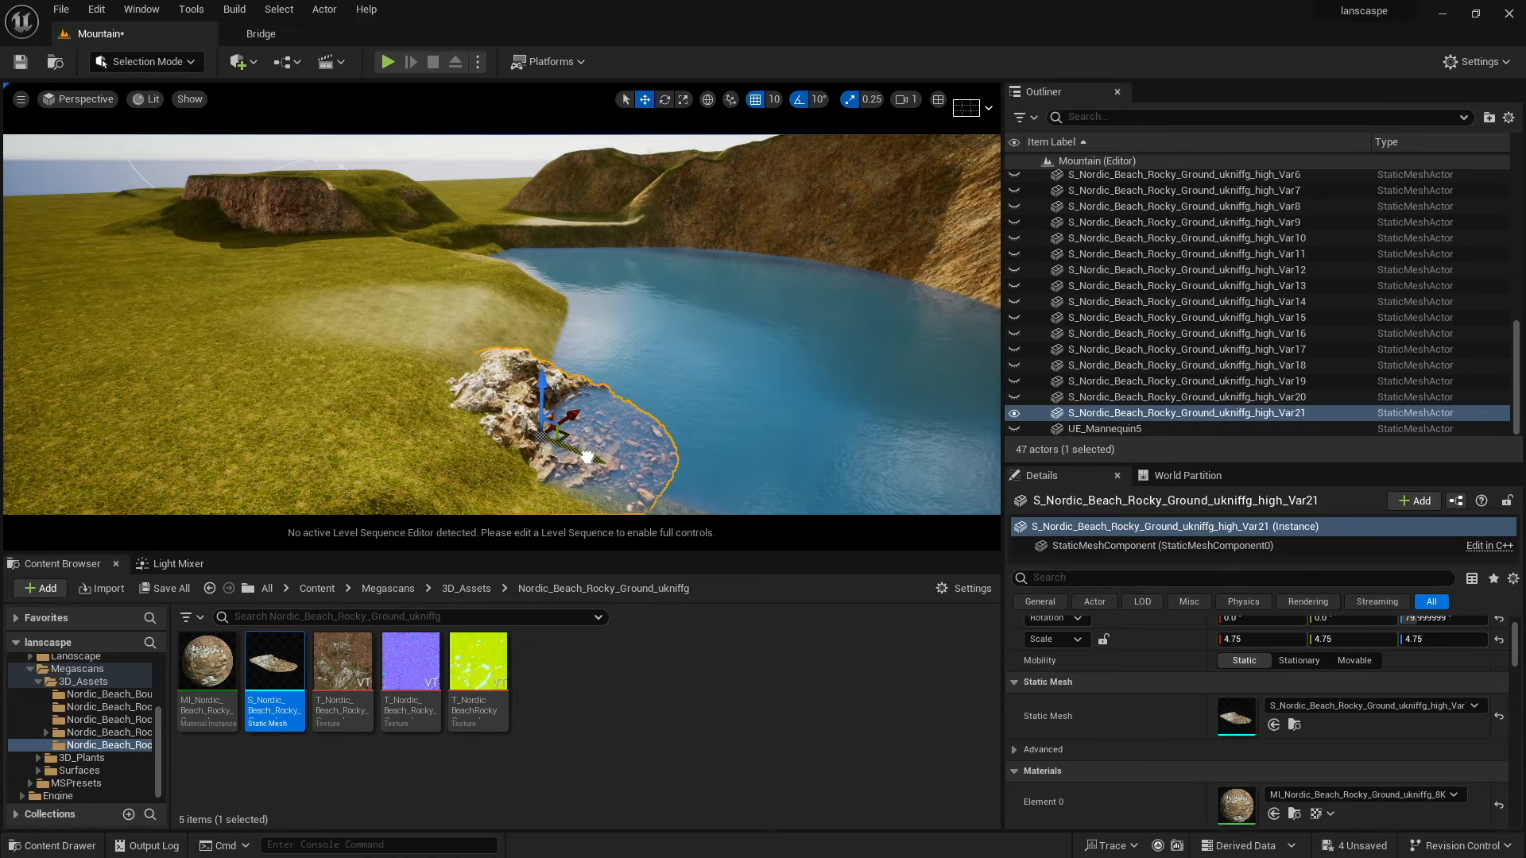
right_drag(594, 423, 569, 417)
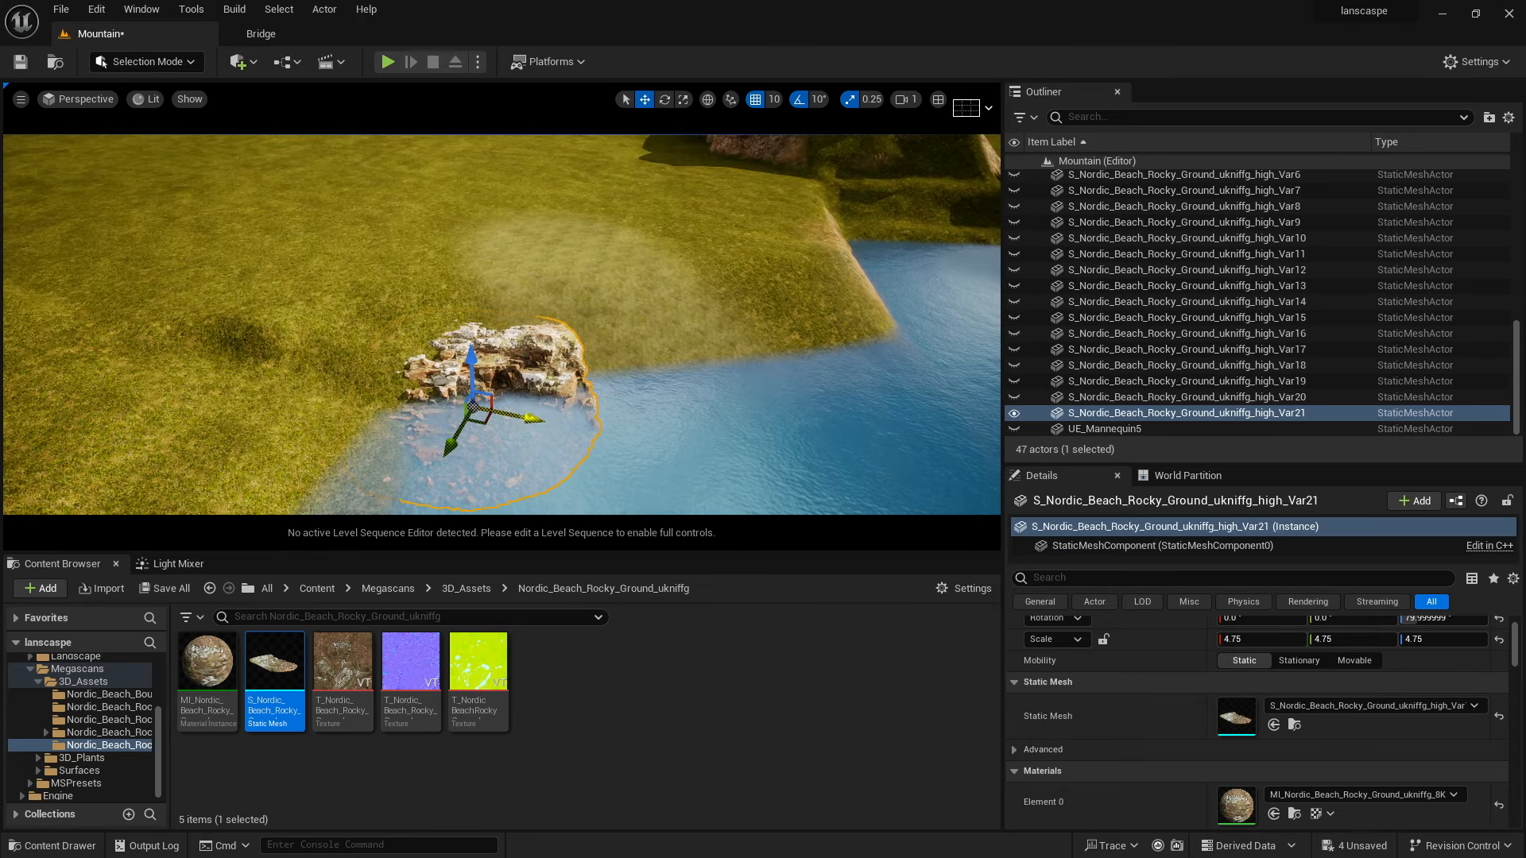
Duplicate the rocky ground mesh along the shoreline and rotate the copy to follow the bank.
alt+drag(532, 416, 720, 442)
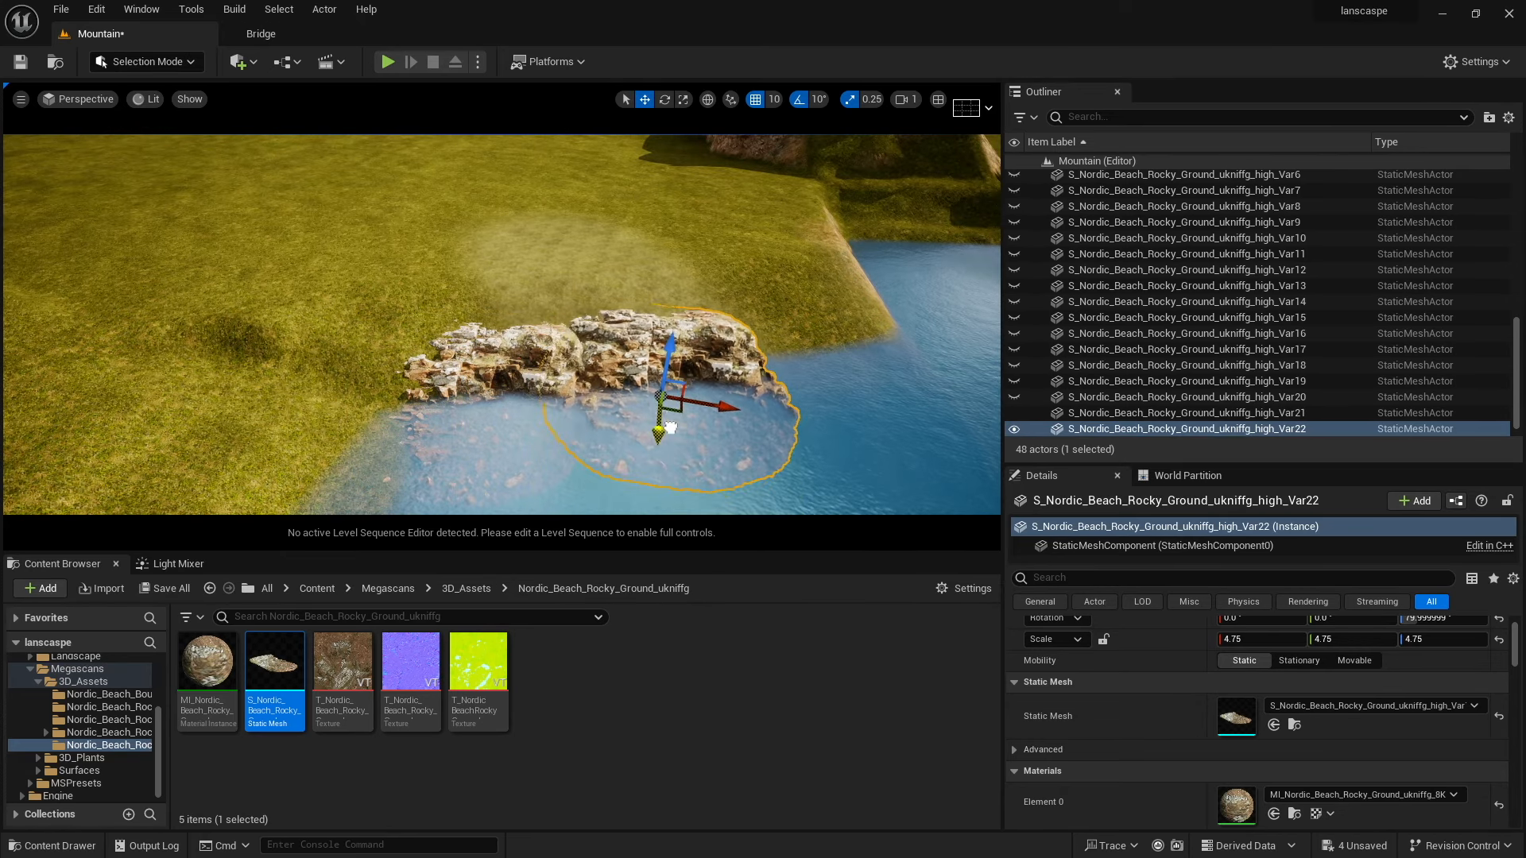
alt+drag(699, 405, 973, 412)
key(e)
drag(946, 429, 973, 409)
click(609, 381)
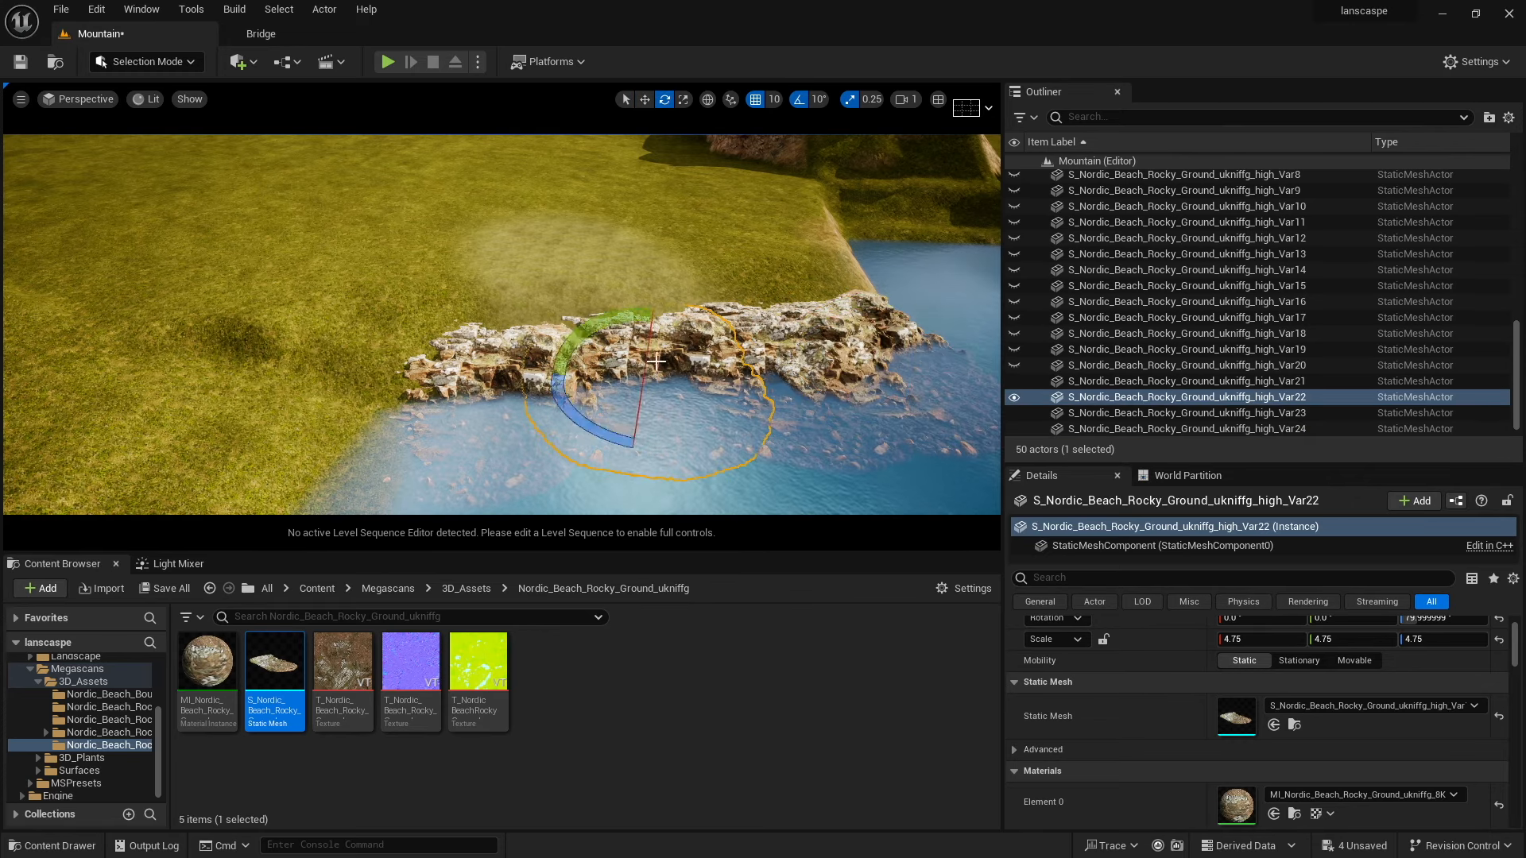
Duplicate another rocky ground copy further along the shore, scale it to 4.0 and position it.
key(w)
right_drag(609, 397, 609, 406)
click(609, 407)
alt+drag(609, 407, 719, 369)
right_drag(719, 370, 731, 375)
drag(732, 375, 719, 371)
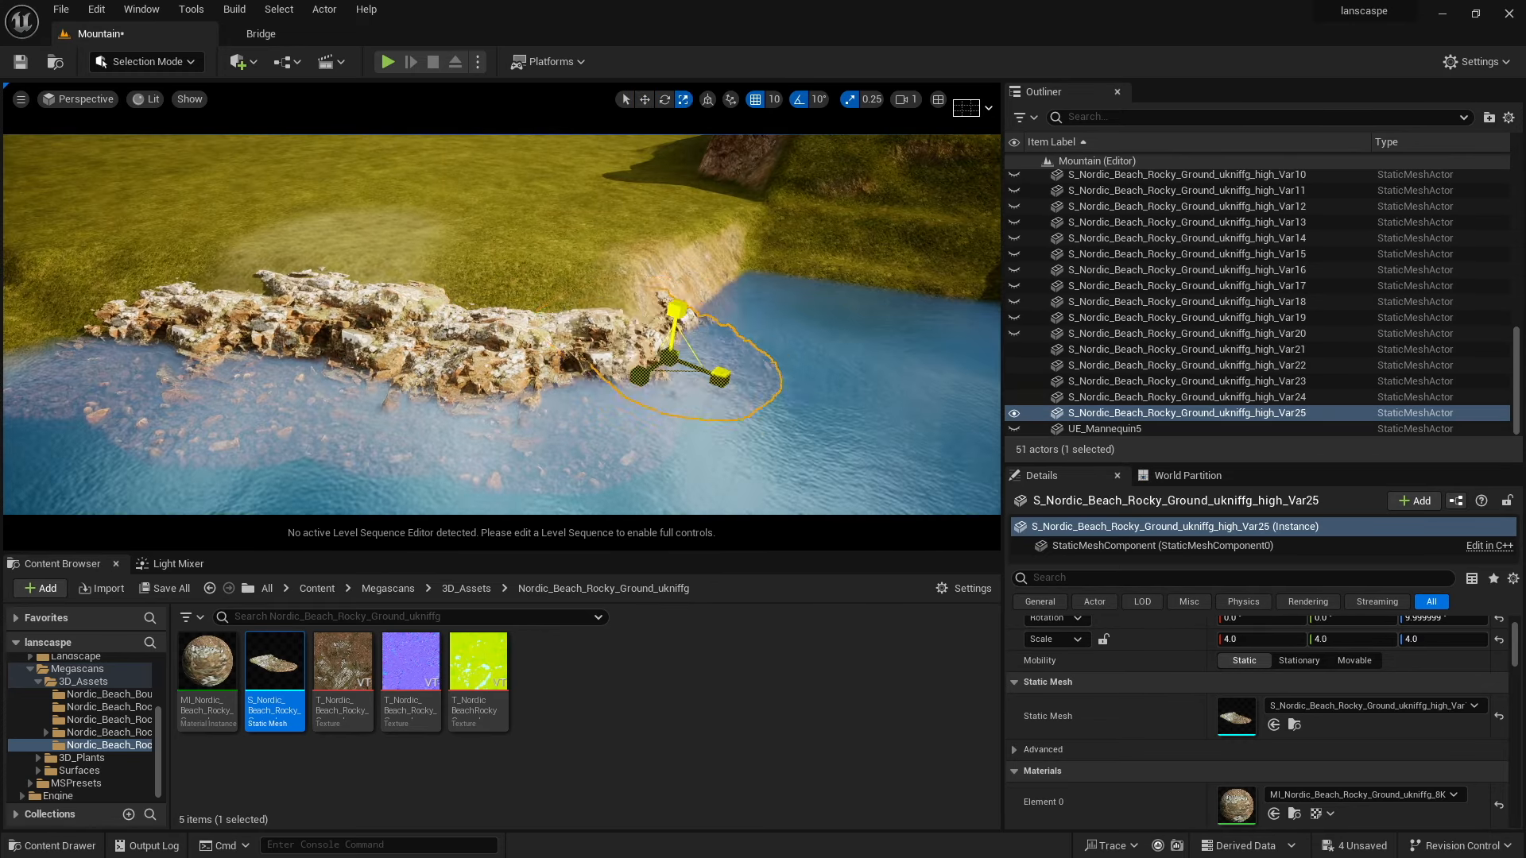
mouse_move(672, 313)
mouse_down()
mouse_move(673, 287)
mouse_move(673, 313)
mouse_up()
alt+drag(656, 390, 689, 358)
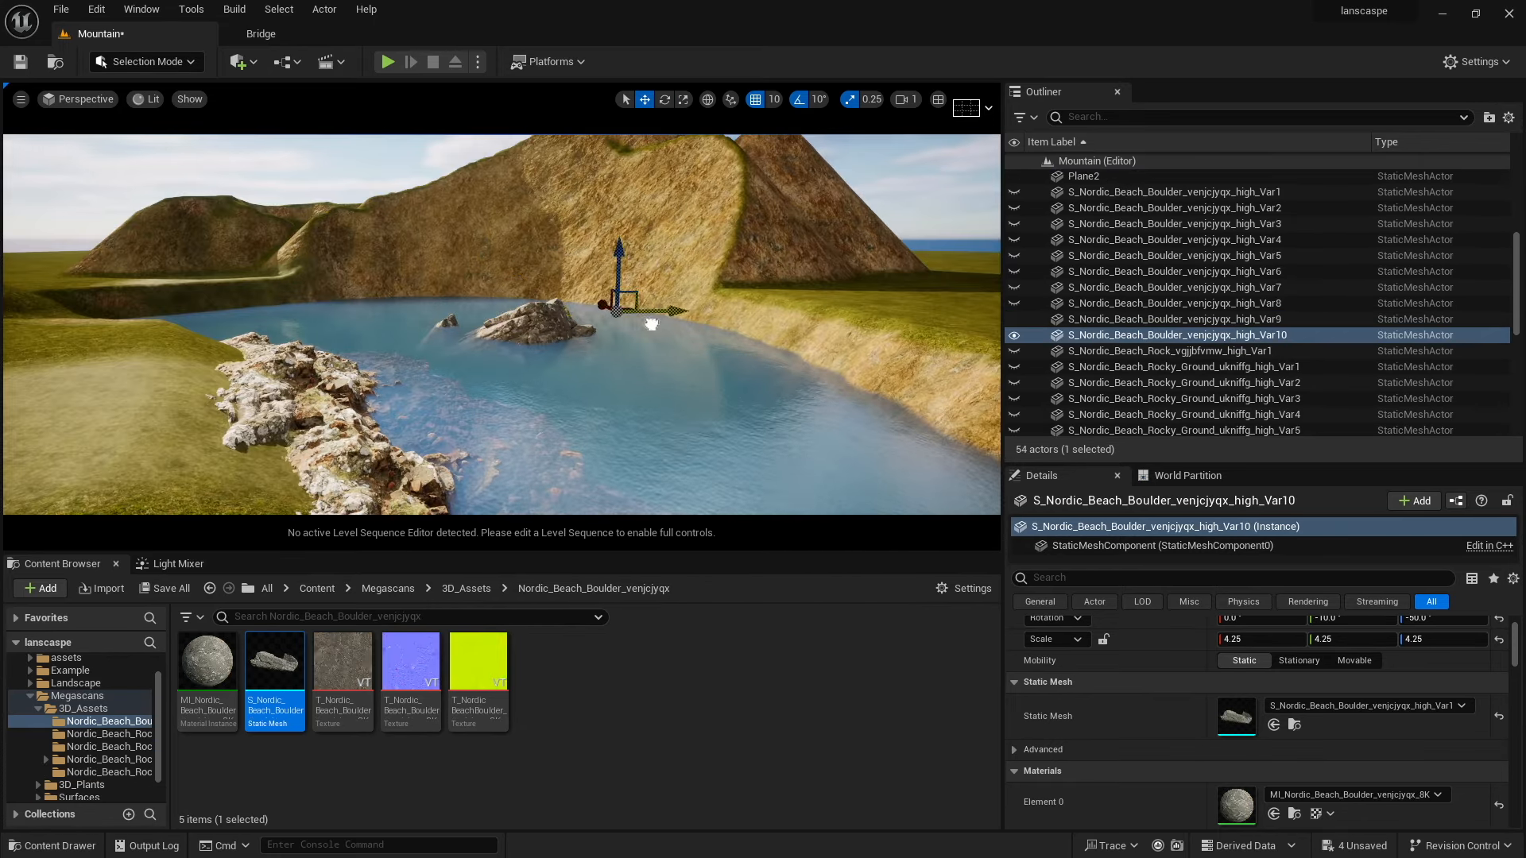
Place, rotate and arrange more Nordic Beach boulder and rock meshes around the lake's edges.
drag(651, 324, 524, 306)
key(r)
key(e)
right_drag(524, 306, 556, 318)
key(e)
drag(460, 290, 262, 333)
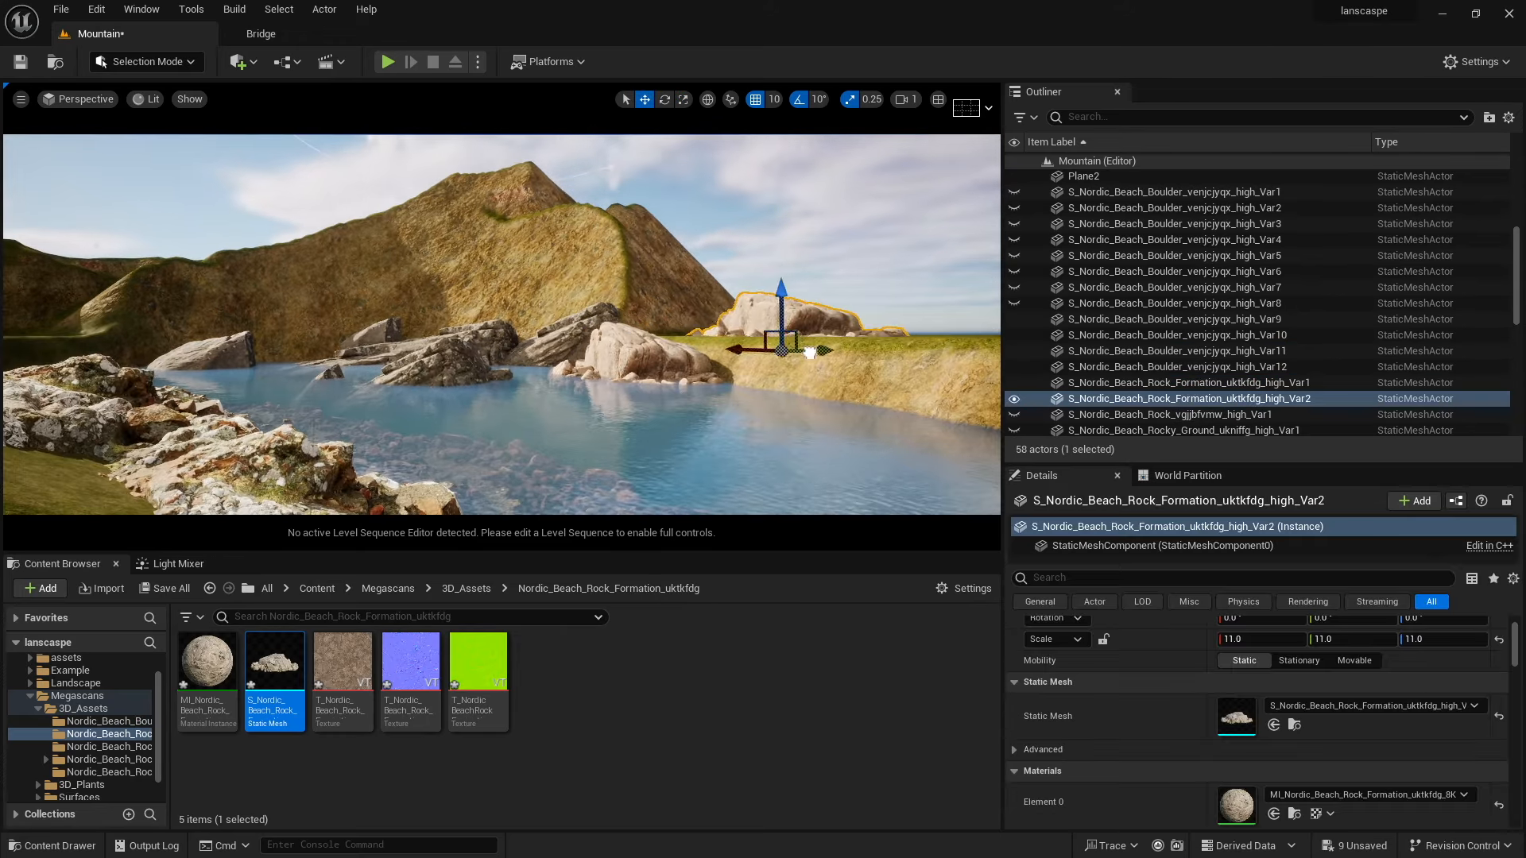
Scale the Nordic Beach Rock Formation mesh to 18.5 and move it onto the far shore.
key(r)
drag(781, 350, 849, 348)
key(w)
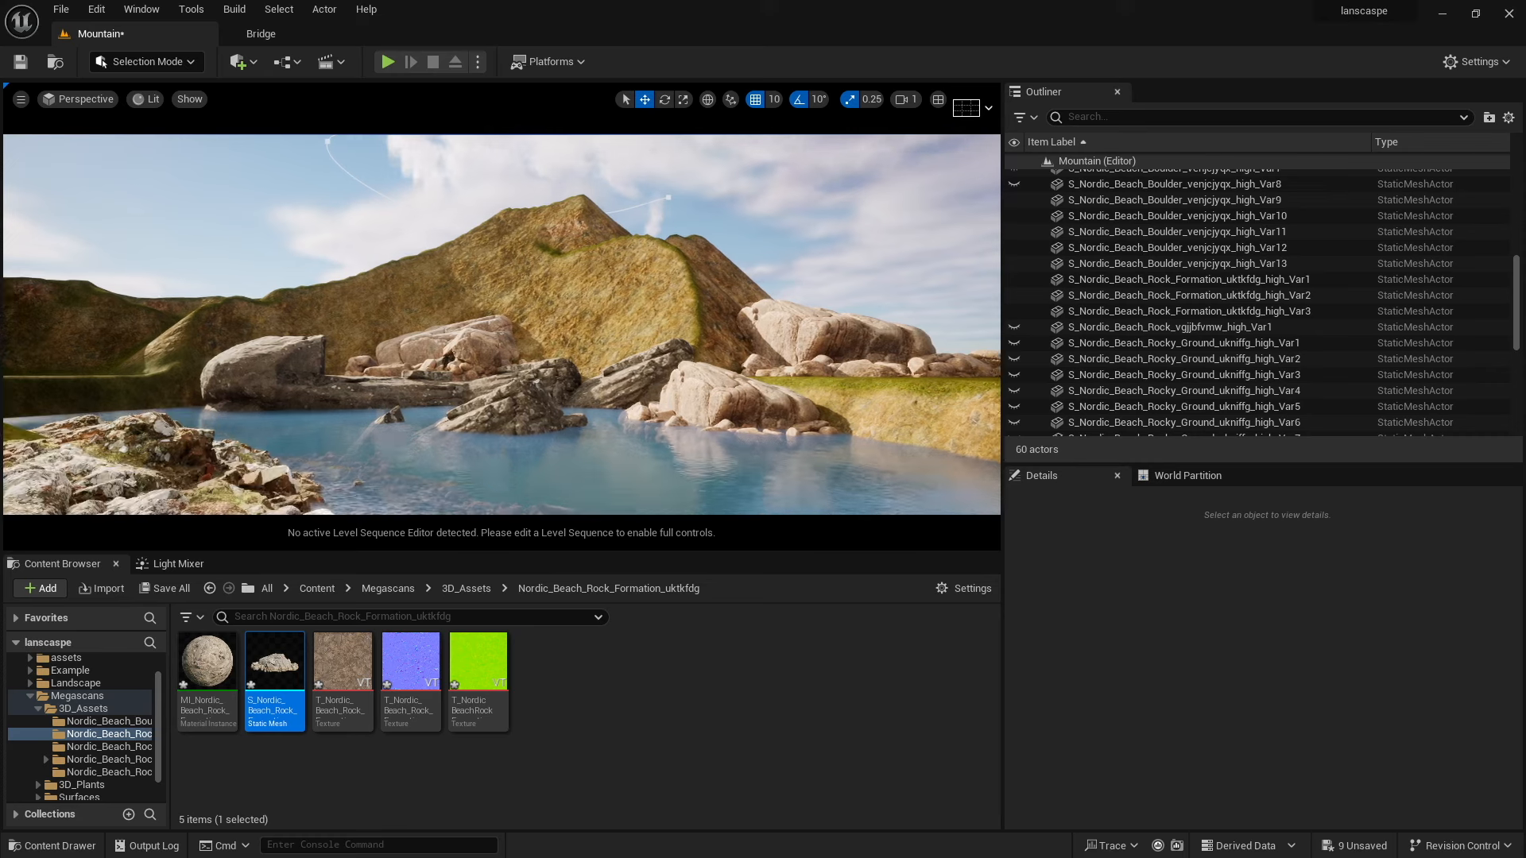
Deselect everything and review the rock-lined lake from the viewport.
click(462, 431)
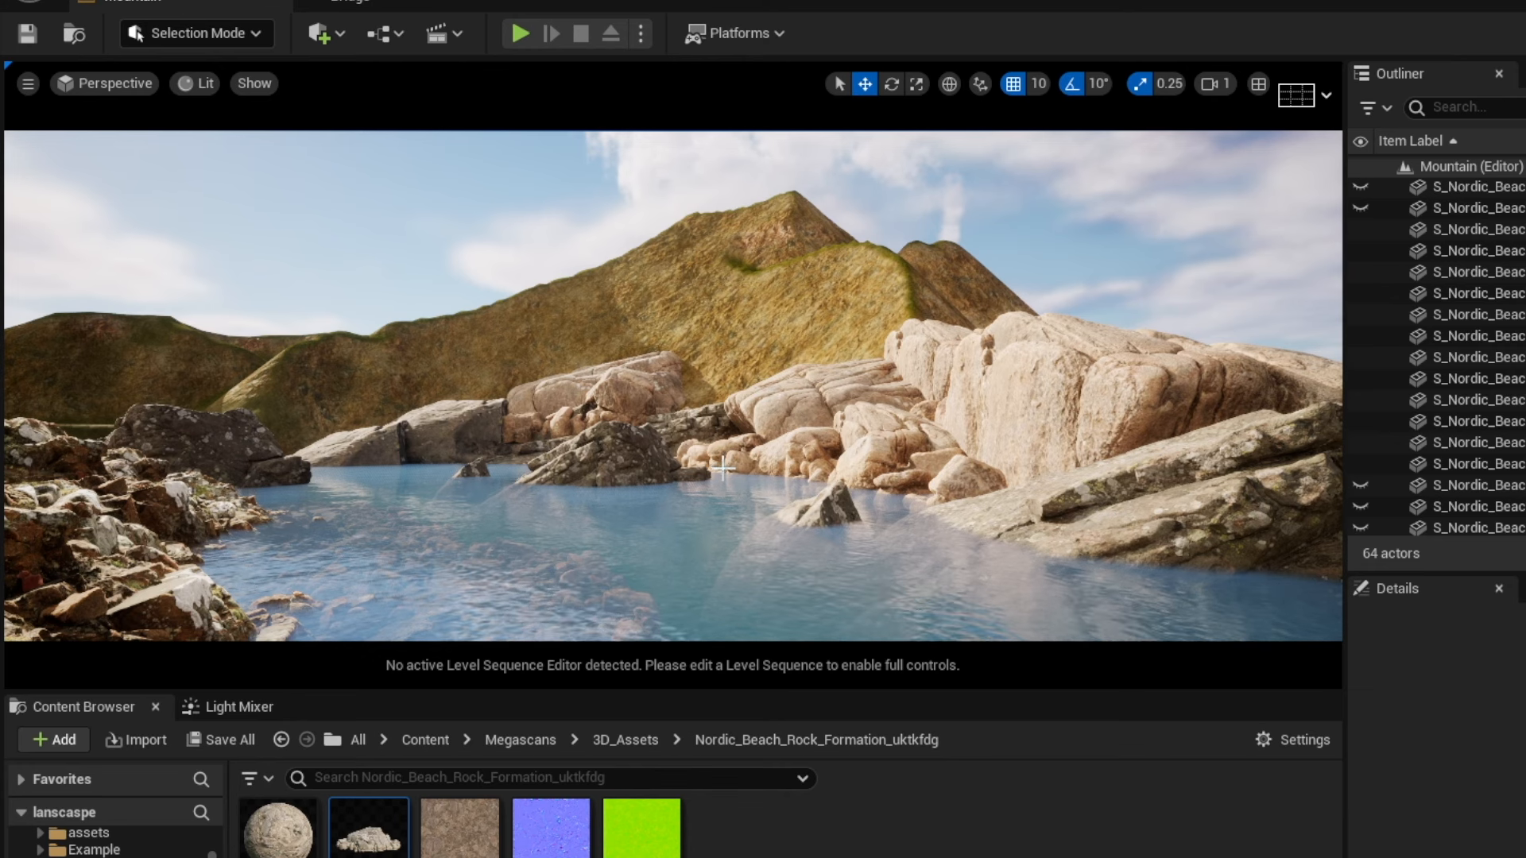
right_drag(705, 434, 677, 421)
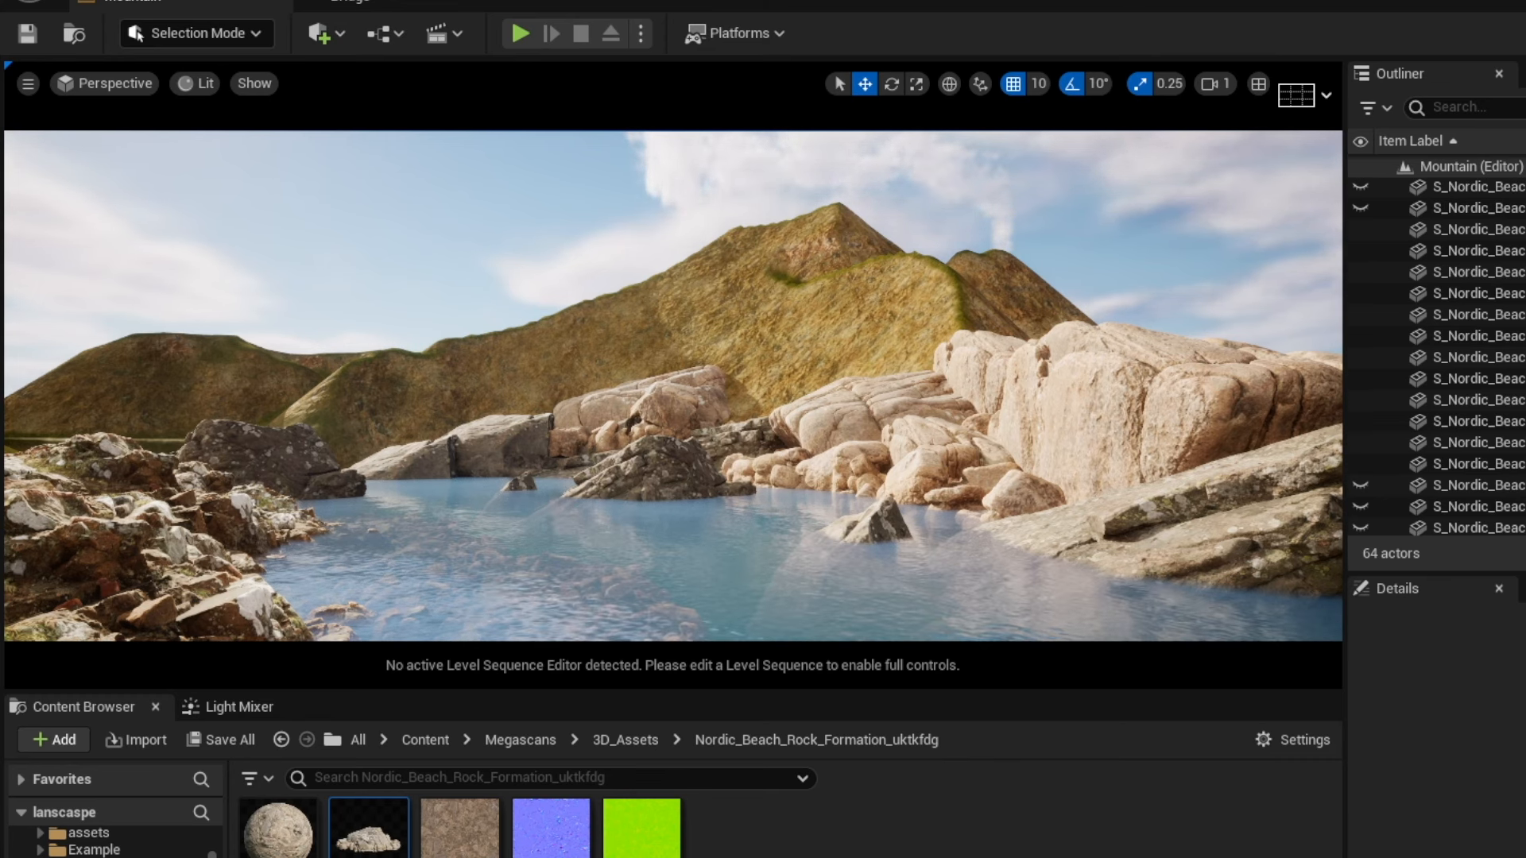
right_drag(594, 537, 617, 507)
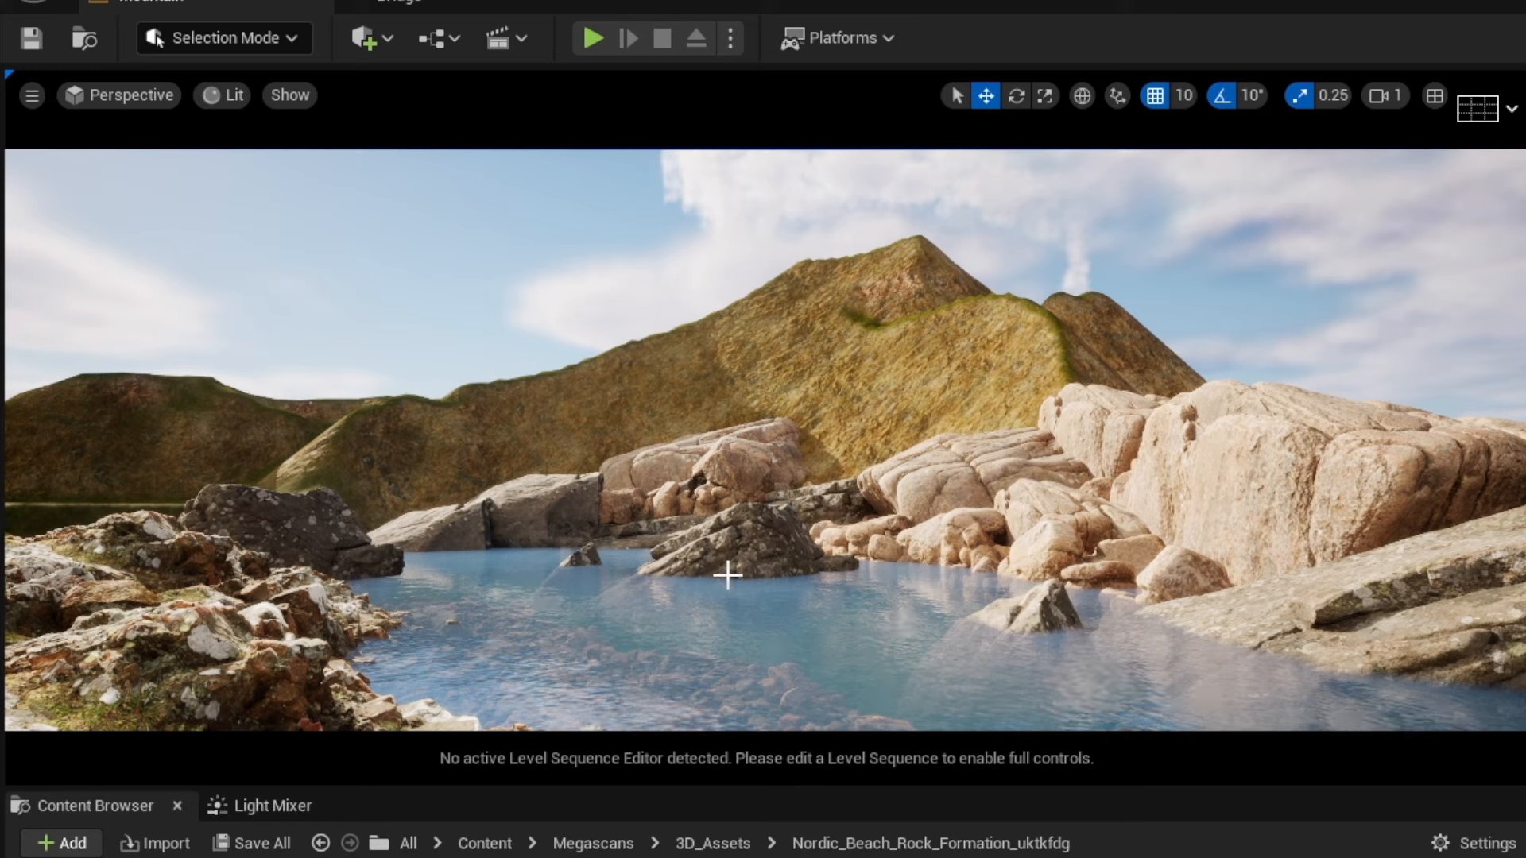